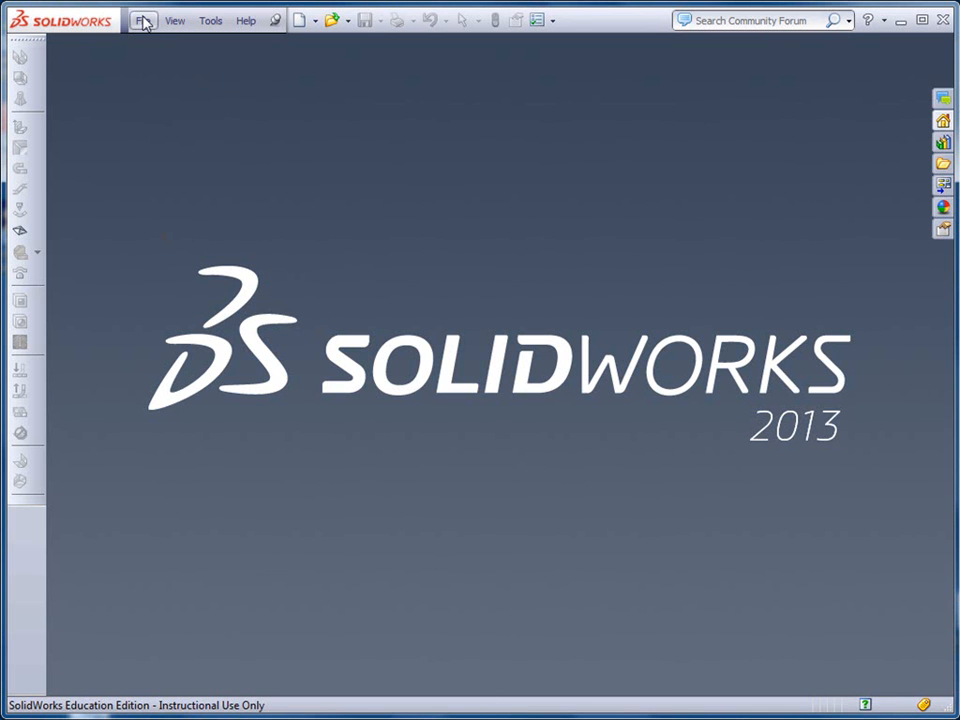
# Step: Create a new part document and set its units to IPS (inch, pound, second)
pyautogui.click(142, 20)
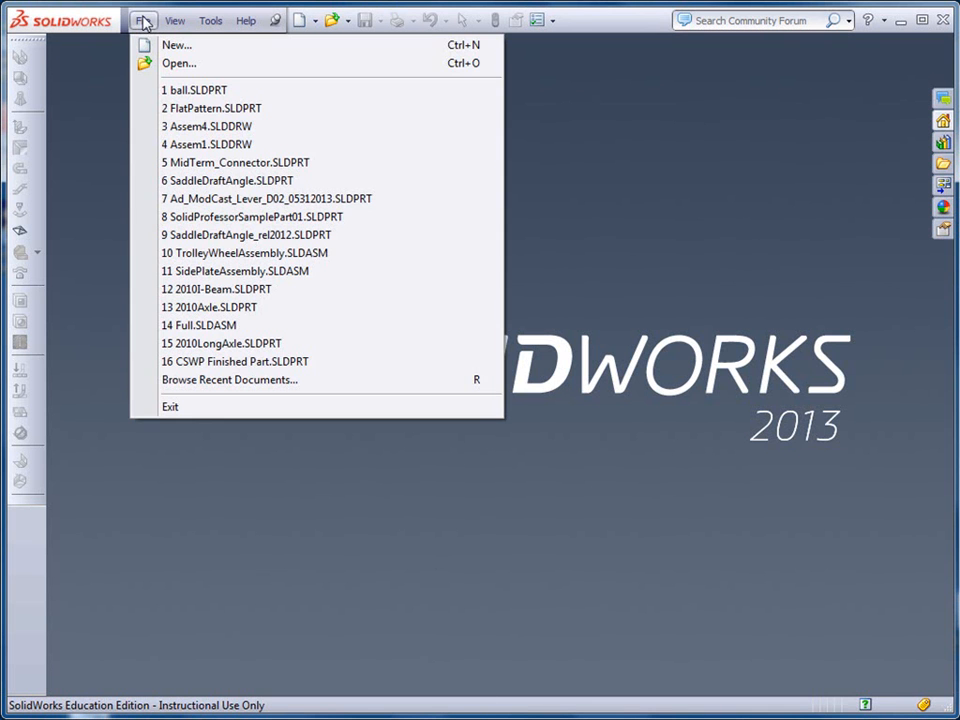
pyautogui.click(143, 45)
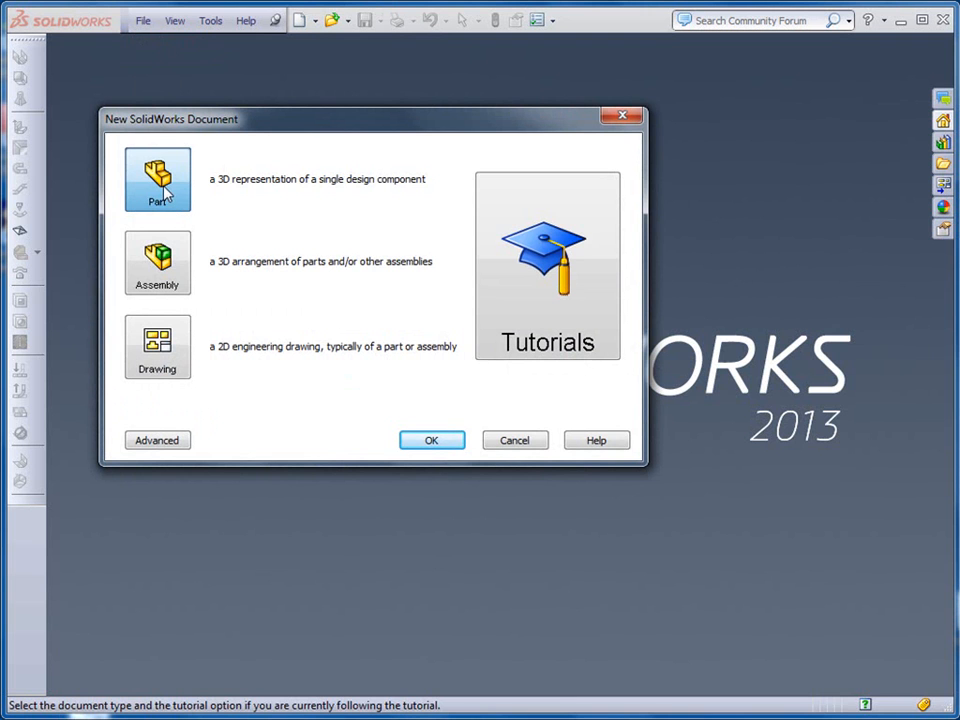
pyautogui.click(441, 440)
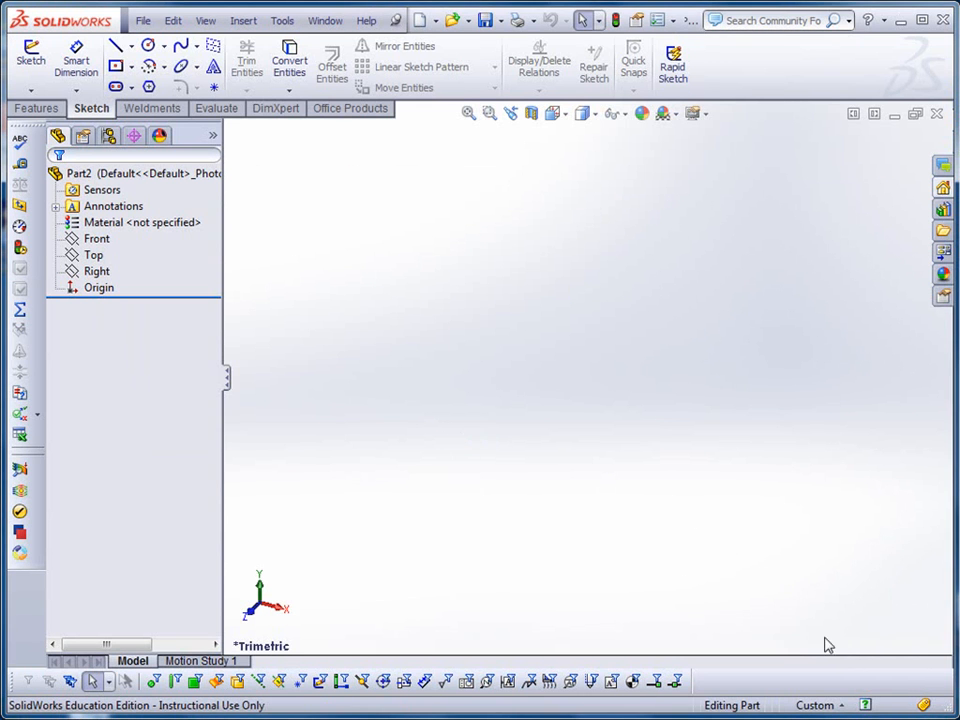
pyautogui.click(843, 705)
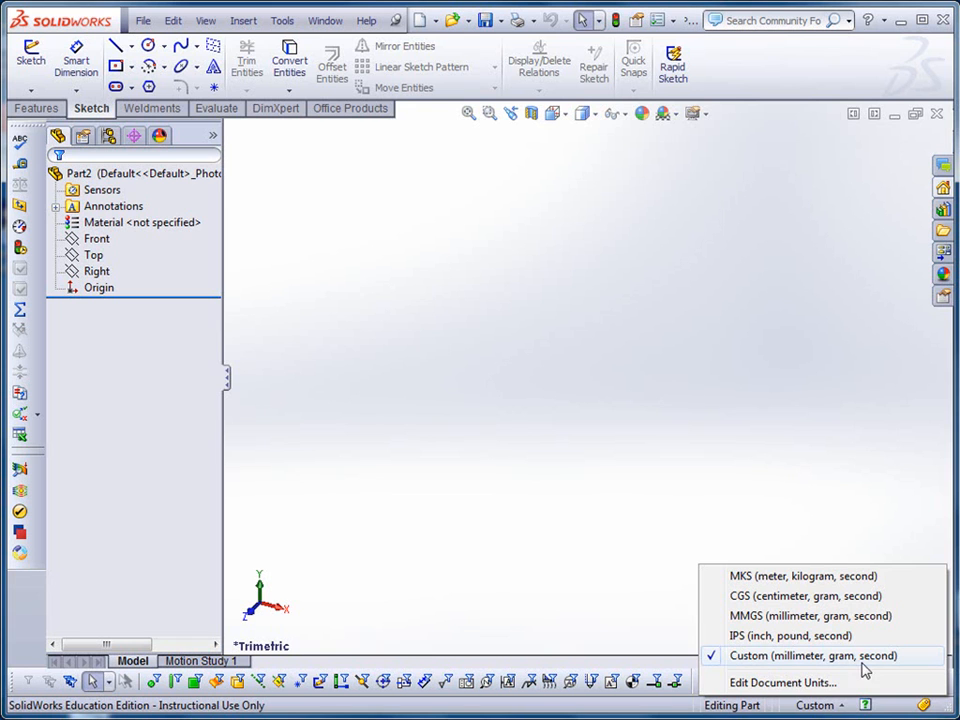
pyautogui.click(750, 637)
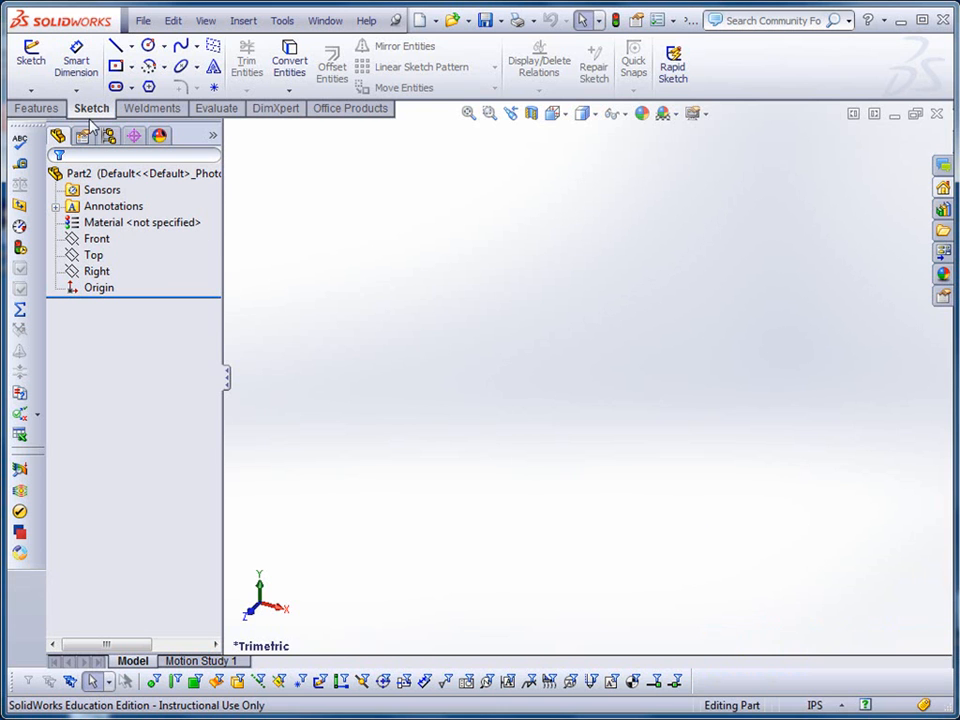
# Step: Start a sketch on the Top plane and view it from the Top orientation
pyautogui.click(31, 60)
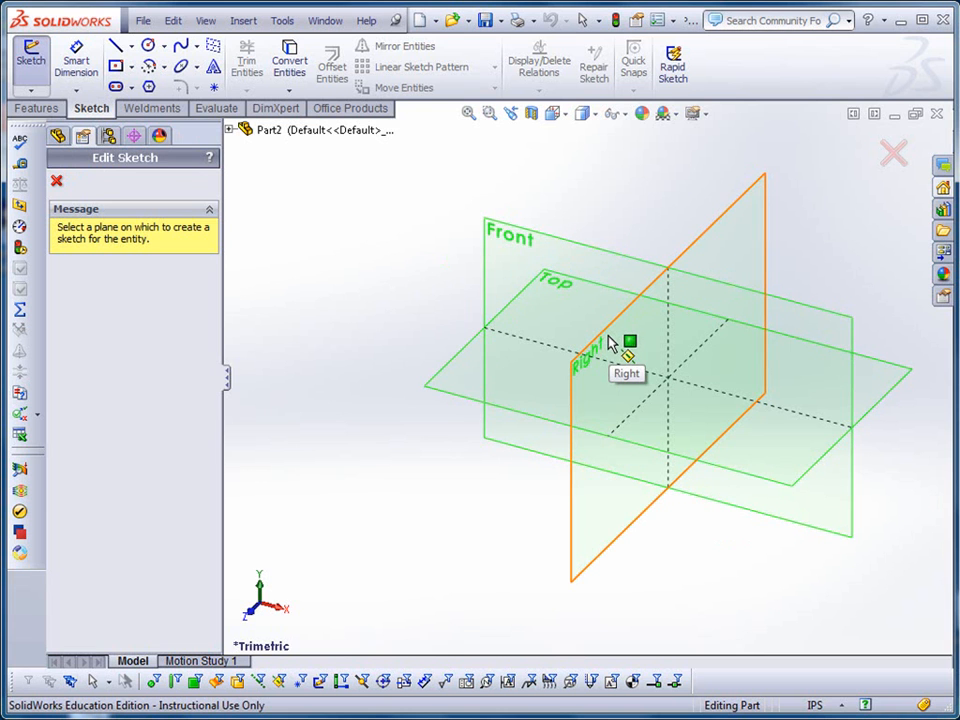
pyautogui.click(447, 376)
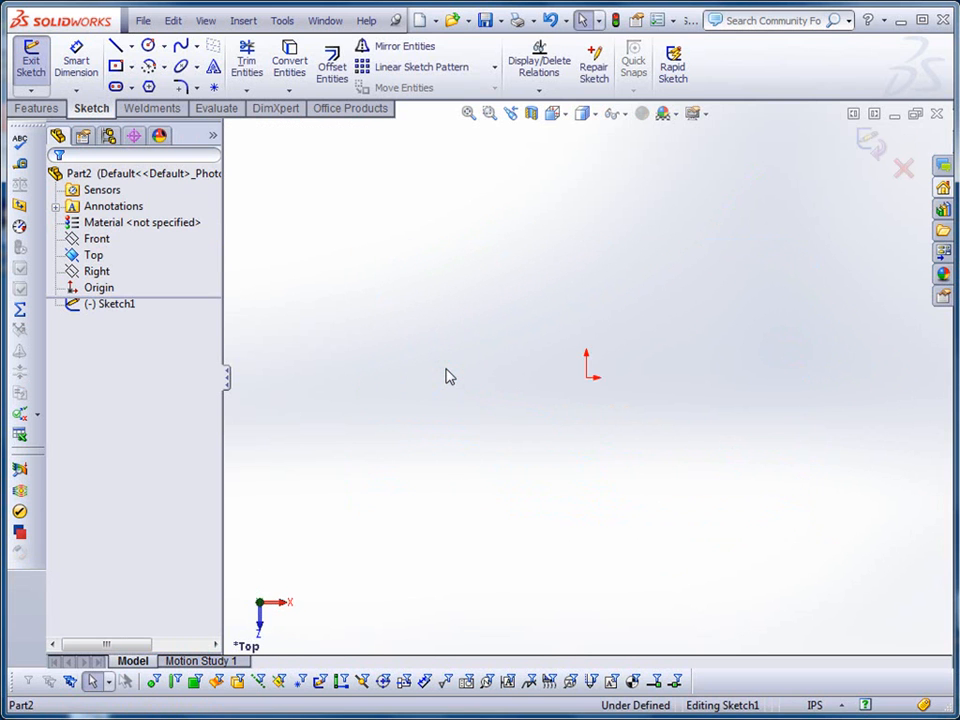
pyautogui.click(566, 115)
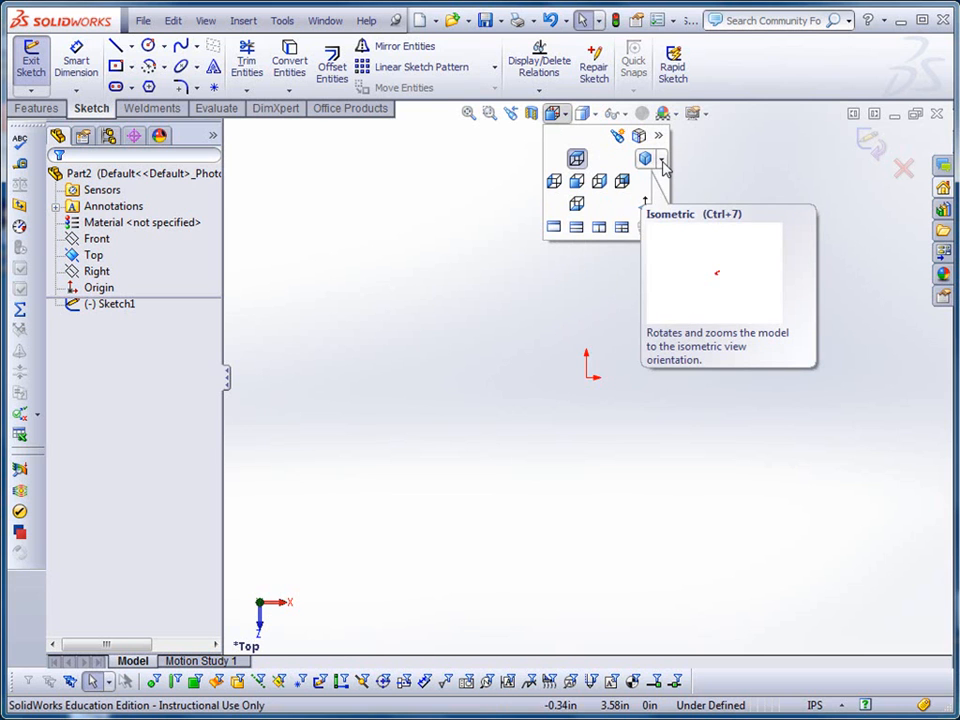
pyautogui.click(578, 162)
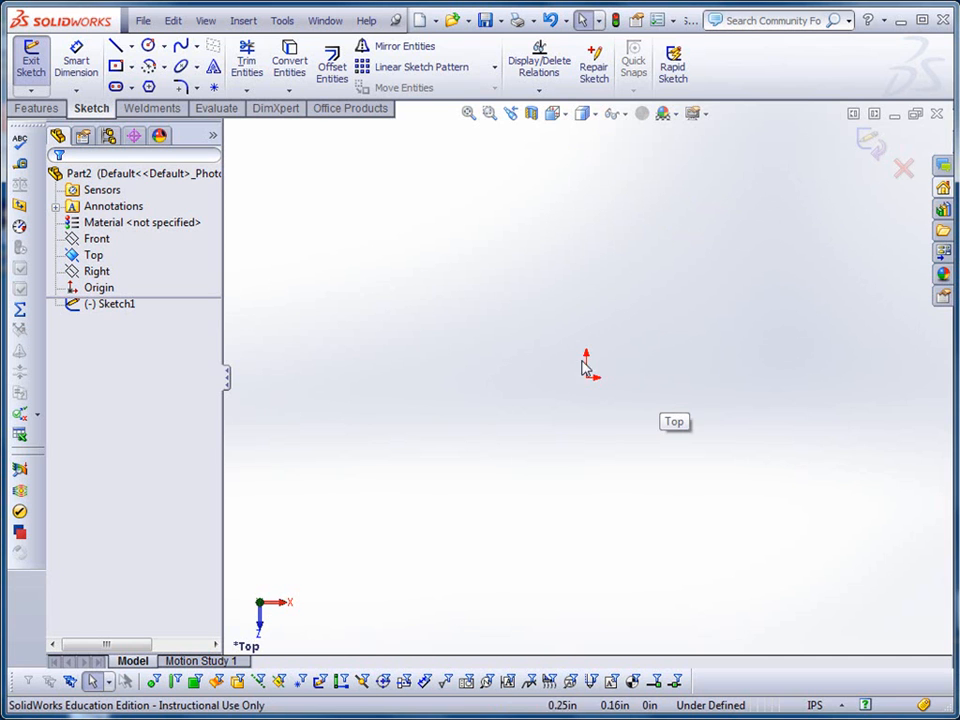
# Step: Check the dimensioned views of the part in the Word assignment document, and return to the SolidWorks sketch
pyautogui.hotkey('alt', 'Tab')
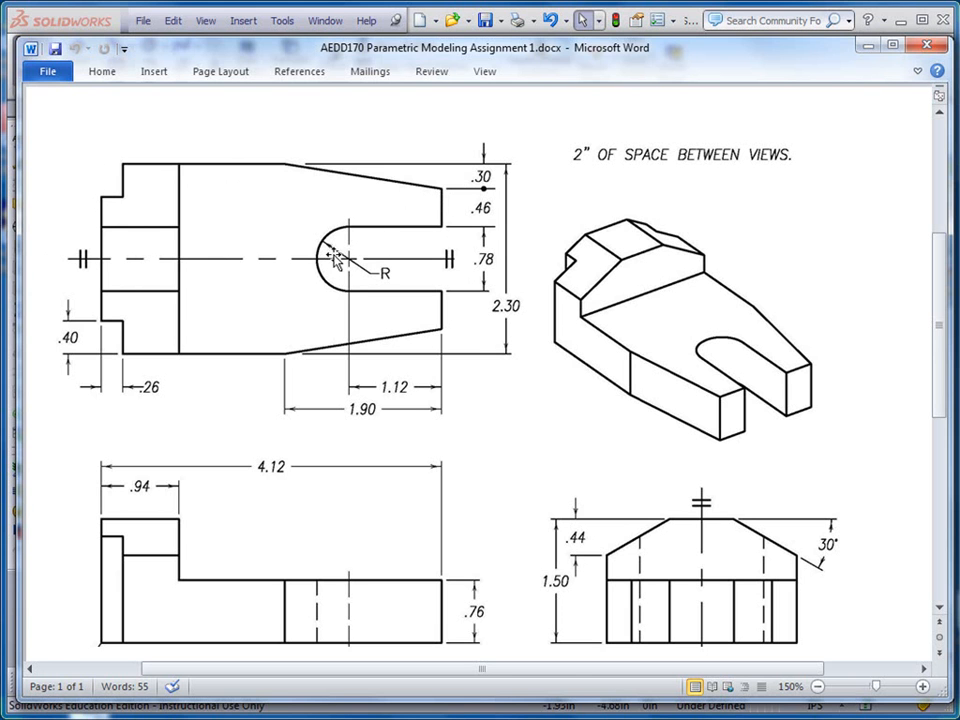
pyautogui.click(500, 718)
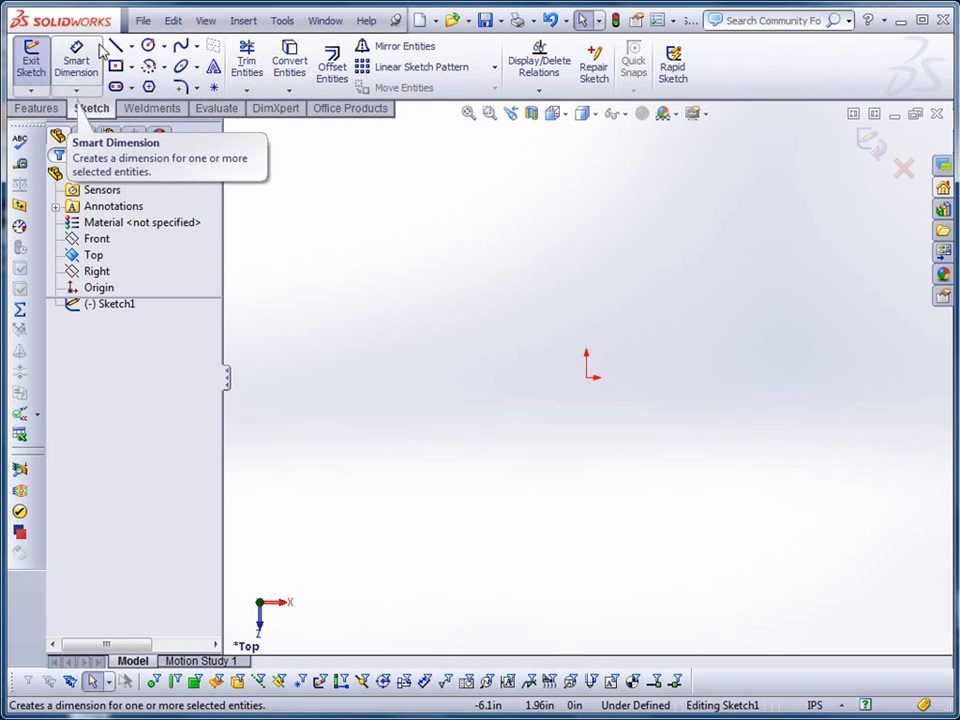
pyautogui.click(30, 106)
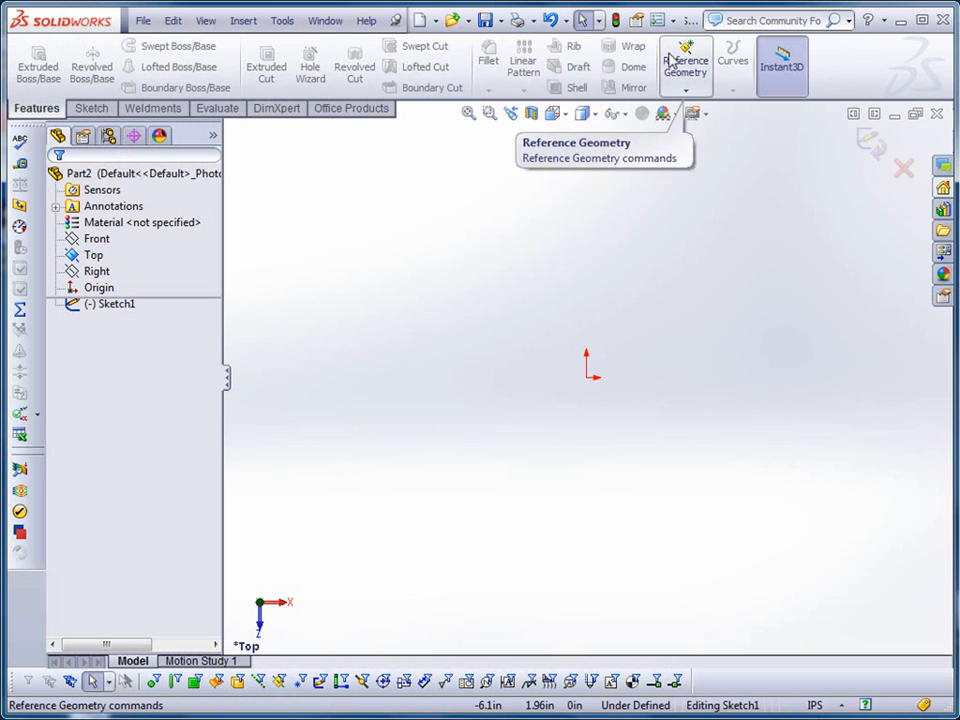
pyautogui.click(84, 111)
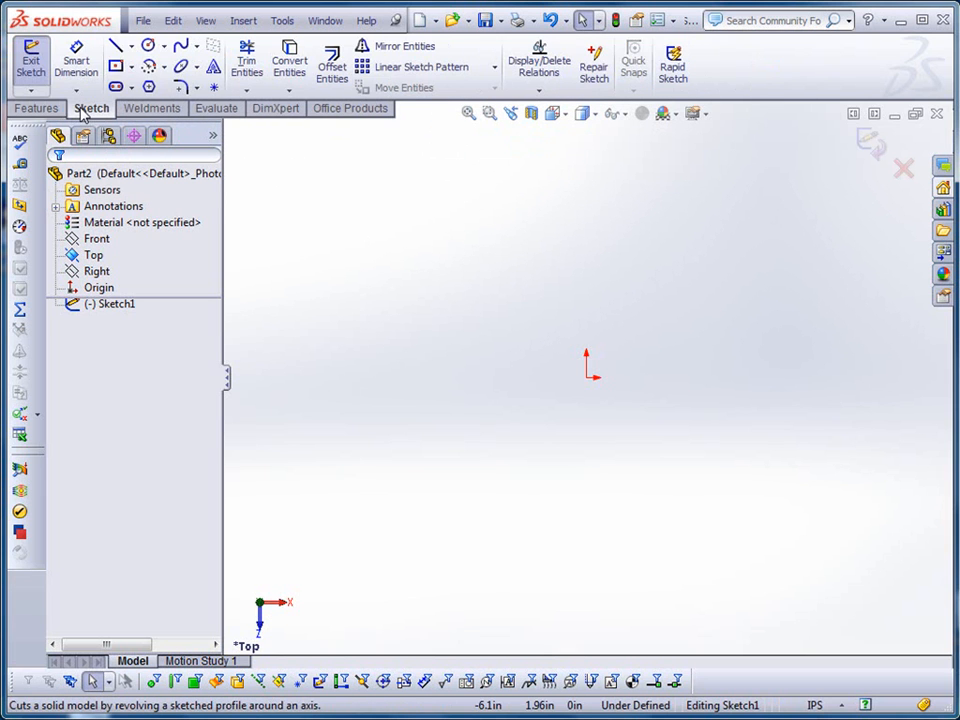
# Step: Draw a horizontal centerline about 8.11 in long passing through the origin
pyautogui.click(131, 47)
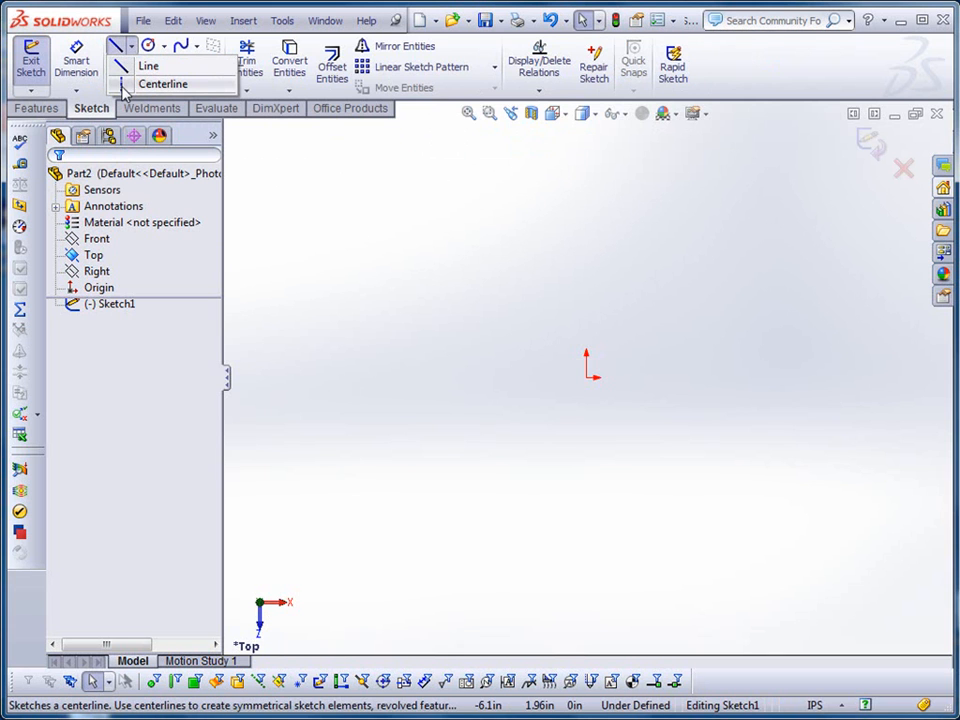
pyautogui.click(123, 88)
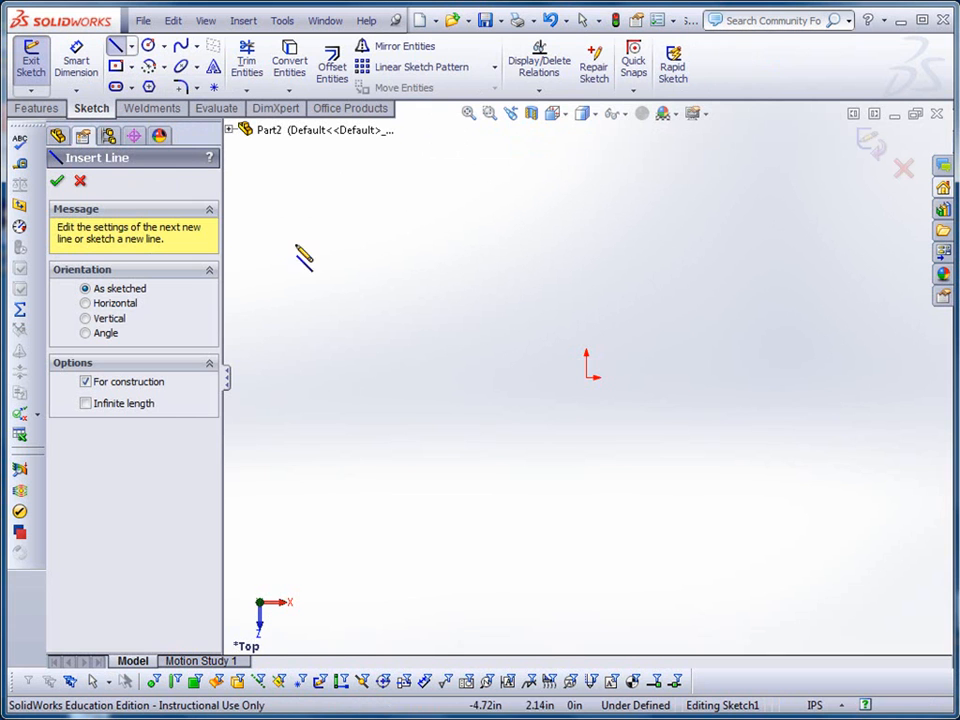
pyautogui.click(424, 378)
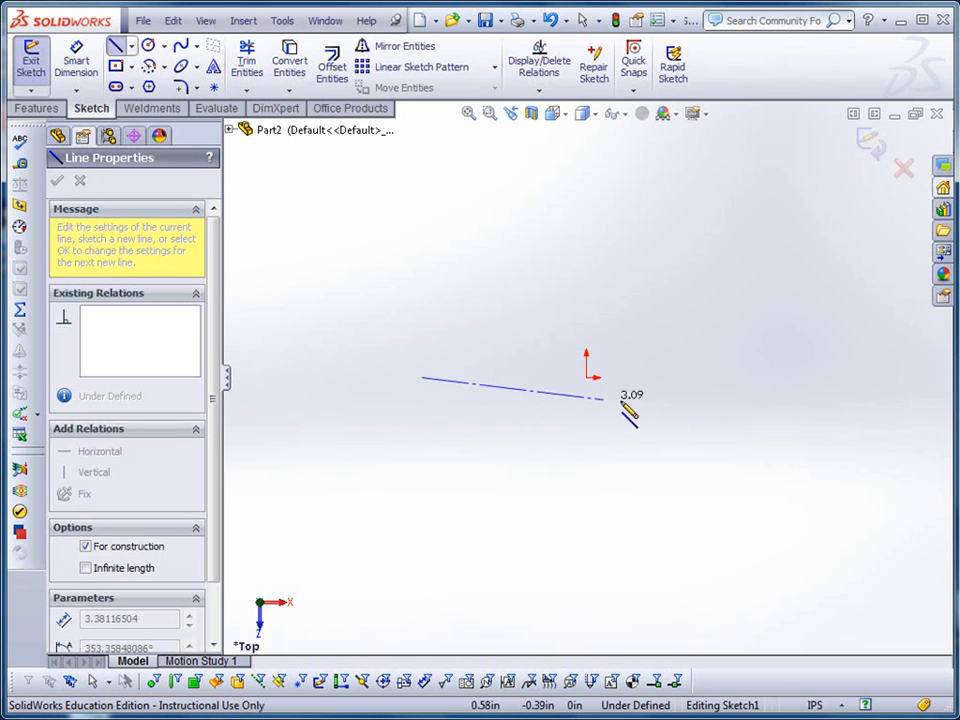
pyautogui.click(903, 378)
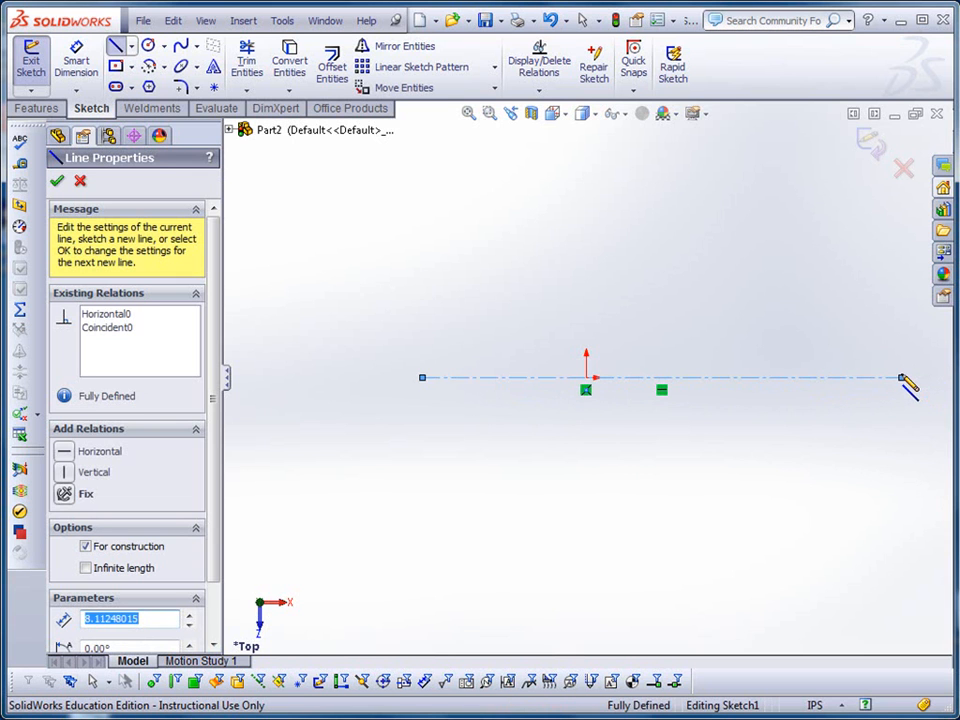
pyautogui.press('Escape')
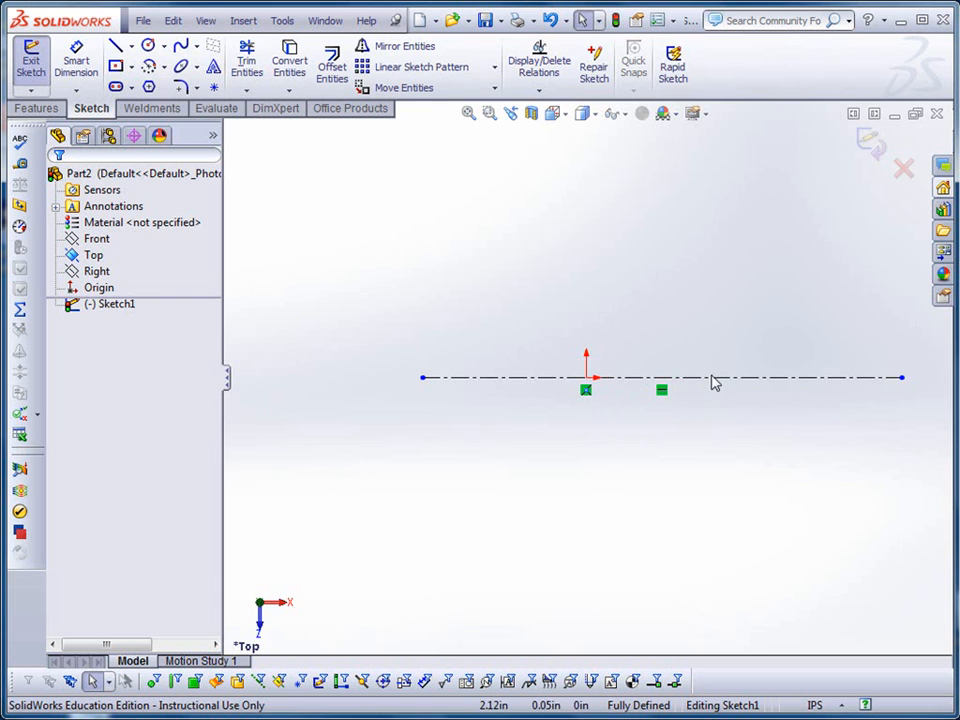
# Step: Lengthen the centerline at both ends, moving its right endpoint to about X 5.57 in and its left endpoint farther outward
pyautogui.moveTo(902, 380)
pyautogui.mouseDown()
pyautogui.moveTo(932, 383)
pyautogui.moveTo(916, 380)
pyautogui.mouseUp()
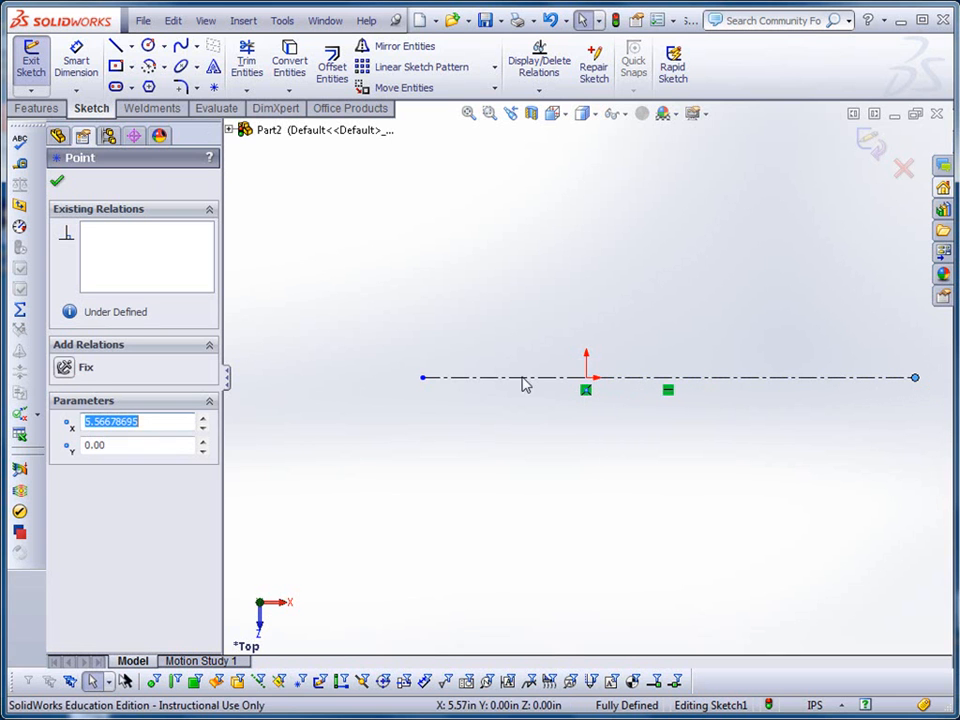
pyautogui.click(423, 379)
pyautogui.moveTo(423, 381); pyautogui.dragTo(377, 382)
pyautogui.click(435, 471)
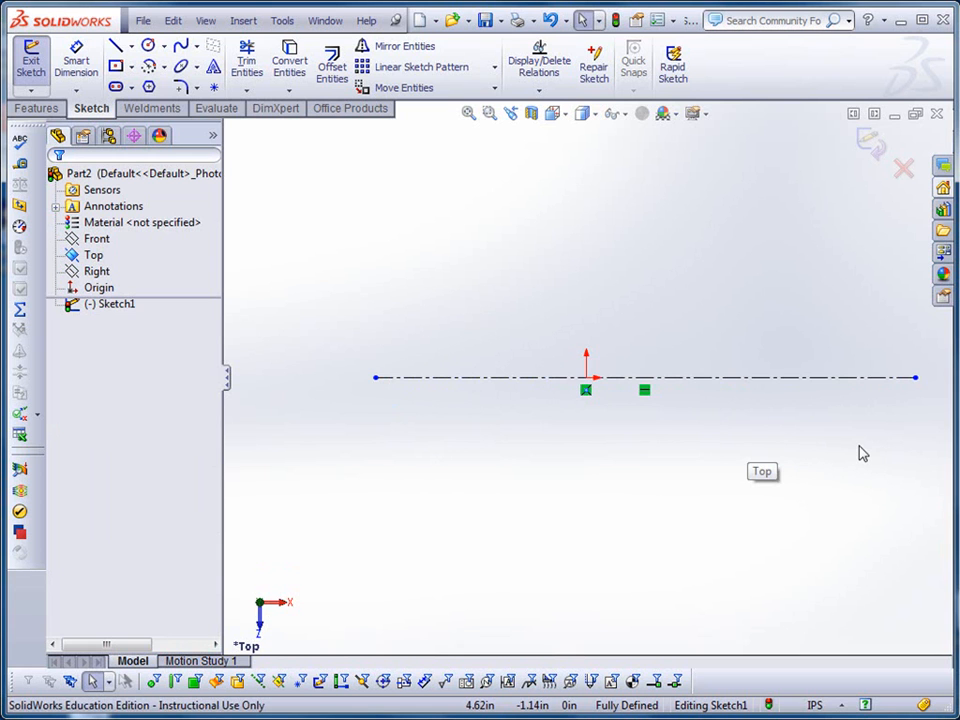
# Step: Sketch the half outline from the origin: about 1.19 in up, 2.19 in right, a downward slope, a short vertical drop, and 1.30 in back left
pyautogui.moveTo(859, 450)
pyautogui.keyDown('ctrl'); pyautogui.mouseDown(button='middle')
pyautogui.moveTo(729, 527)
pyautogui.moveTo(692, 461)
pyautogui.moveTo(724, 495)
pyautogui.moveTo(761, 499)
pyautogui.mouseUp(button='middle'); pyautogui.keyUp('ctrl')
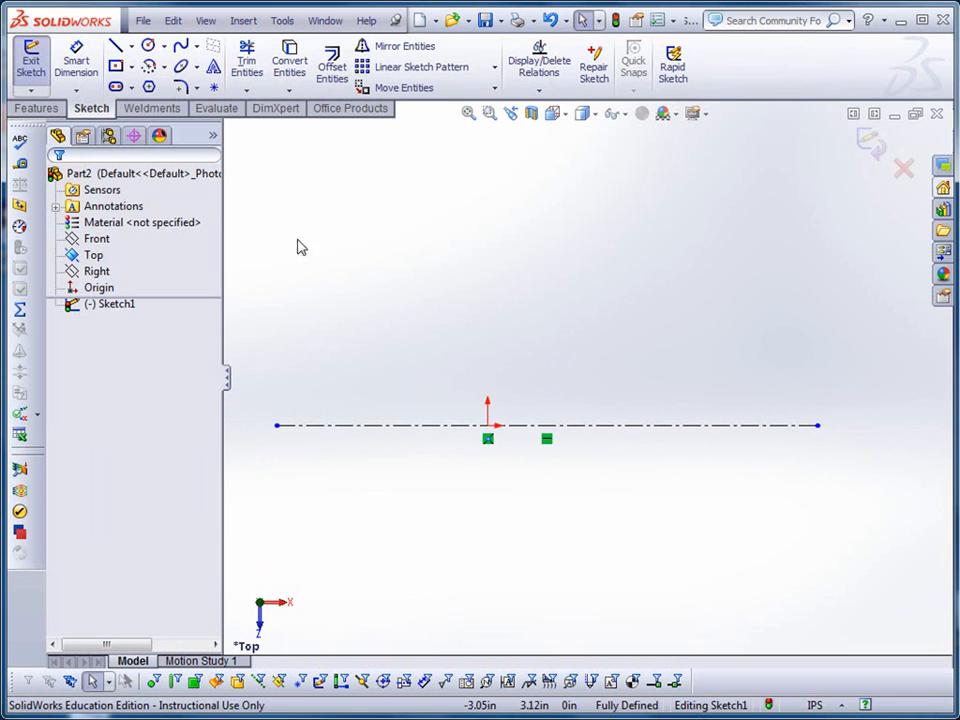
pyautogui.click(116, 50)
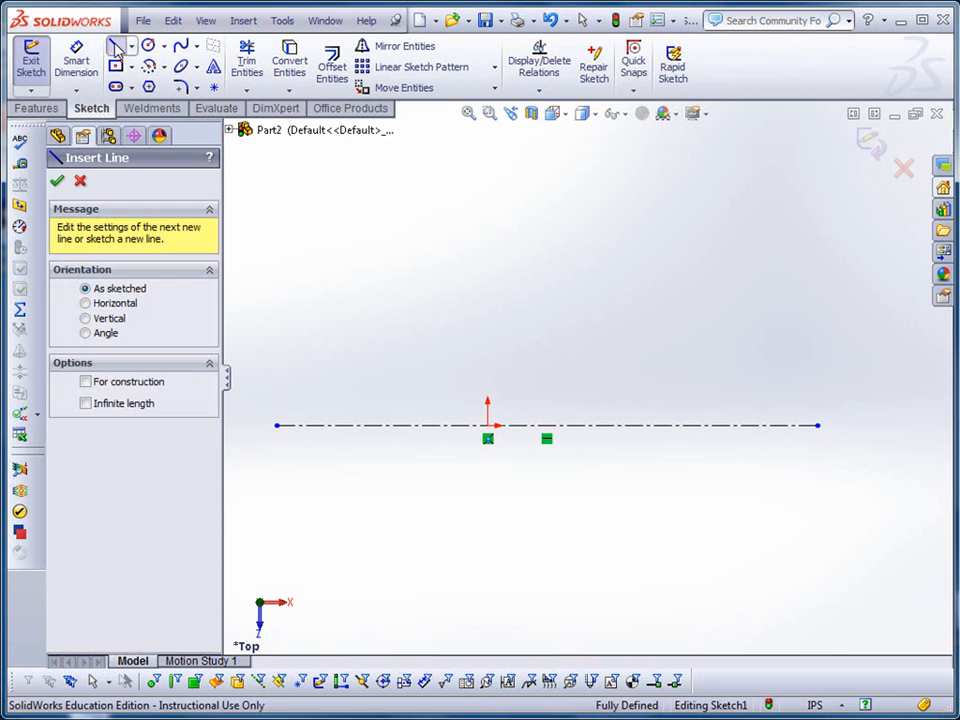
pyautogui.click(488, 426)
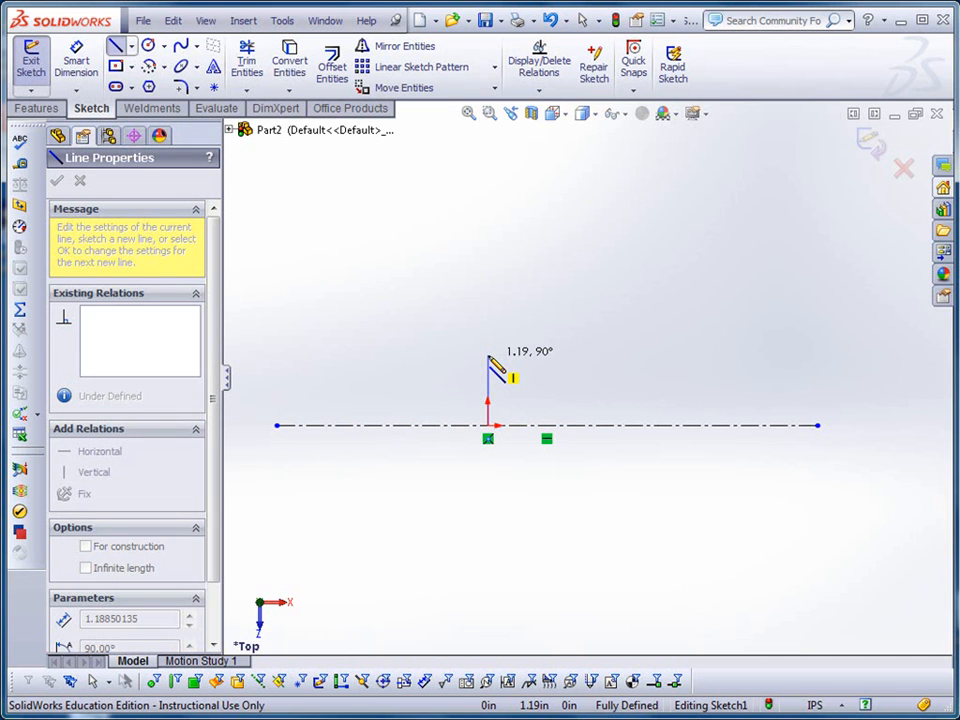
pyautogui.click(488, 356)
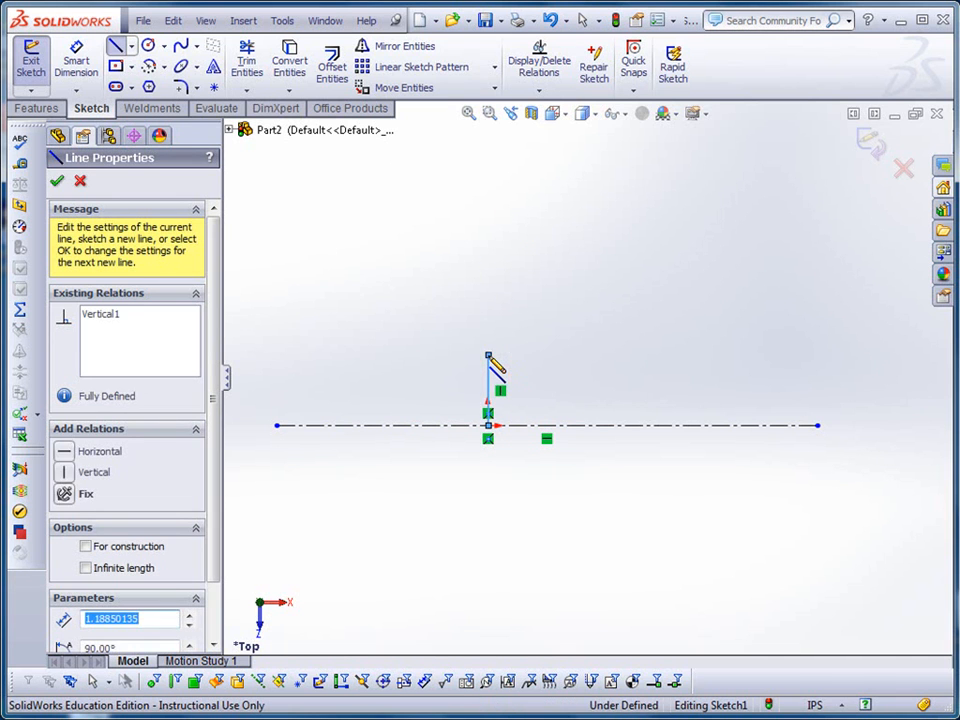
pyautogui.click(618, 356)
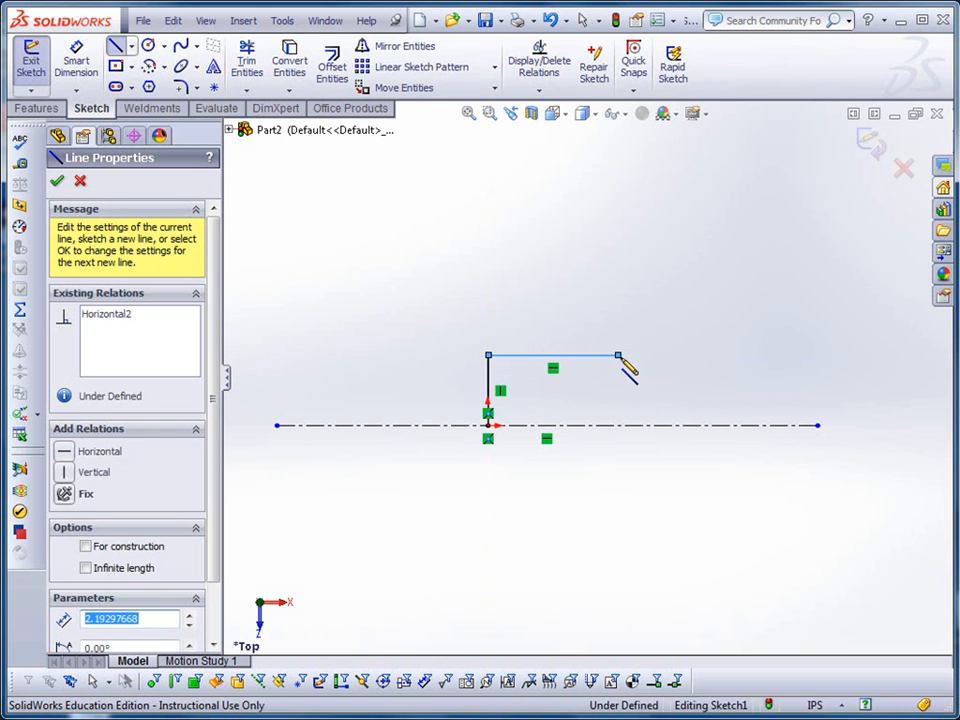
pyautogui.click(713, 381)
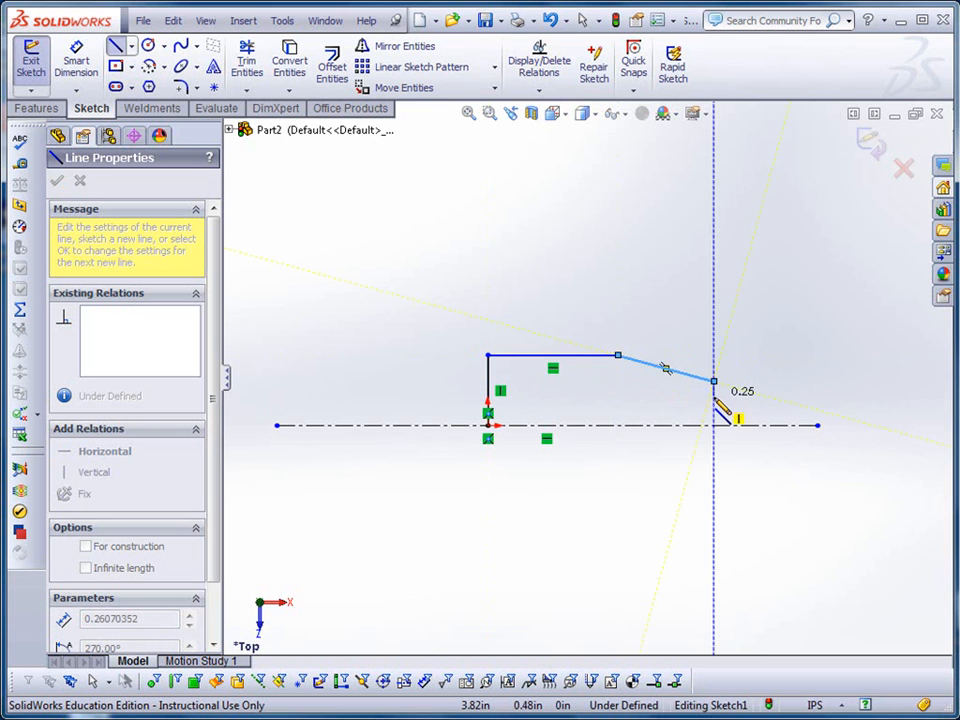
pyautogui.click(713, 398)
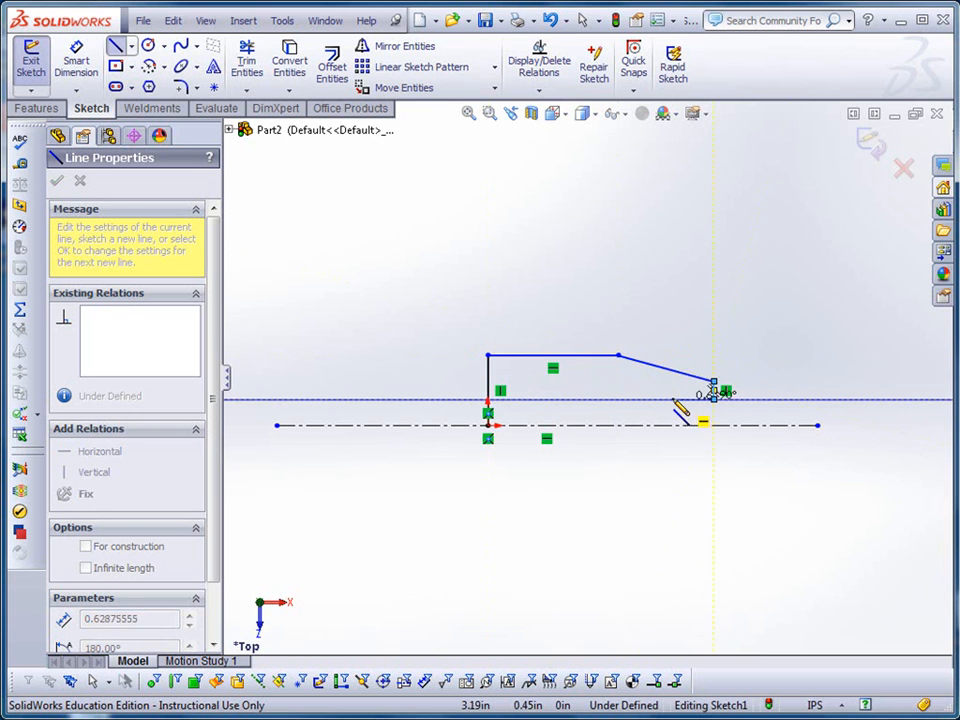
pyautogui.click(637, 399)
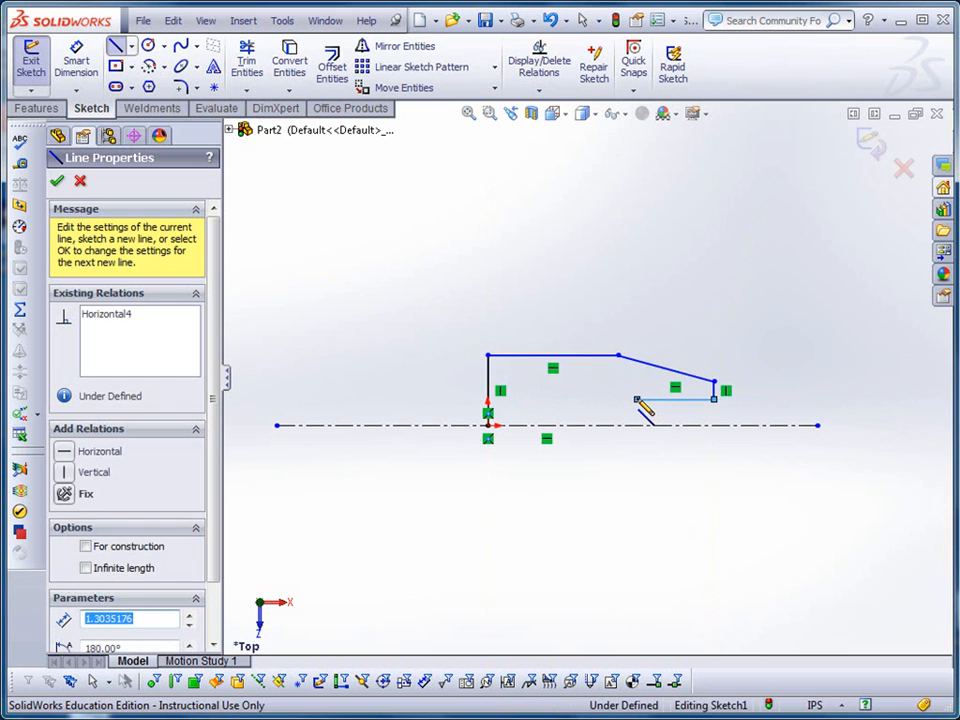
pyautogui.press('Escape')
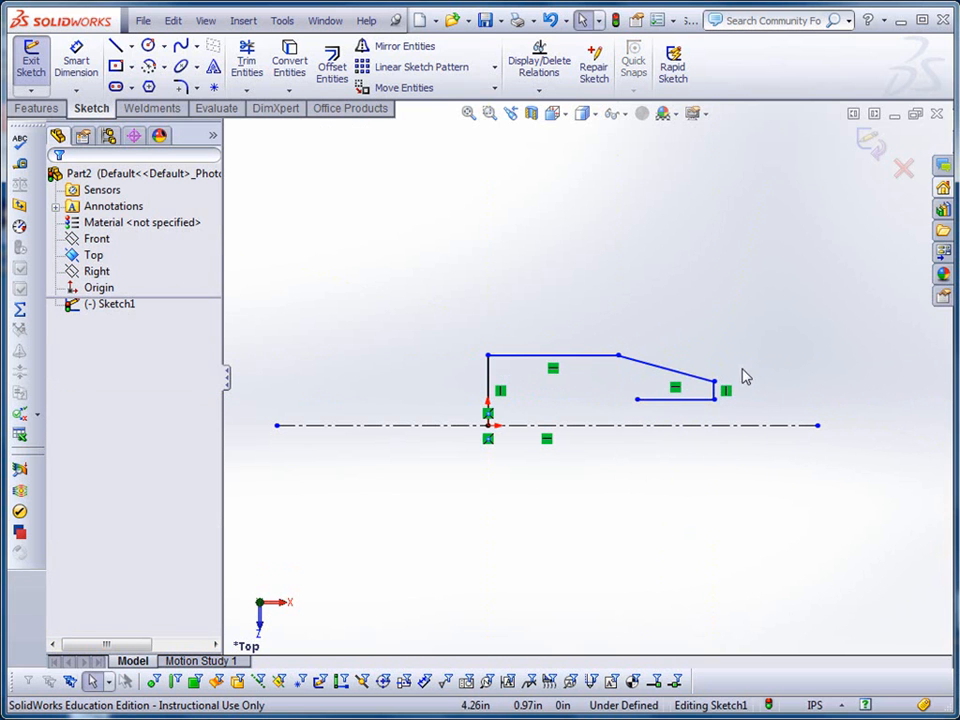
# Step: Draw a circle of about 0.44 in radius centered on the centerline, passing through the open end of the inner horizontal line
pyautogui.scroll(1, 693, 426)
pyautogui.scroll(-2, 693, 426)
pyautogui.scroll(-2, 572, 403)
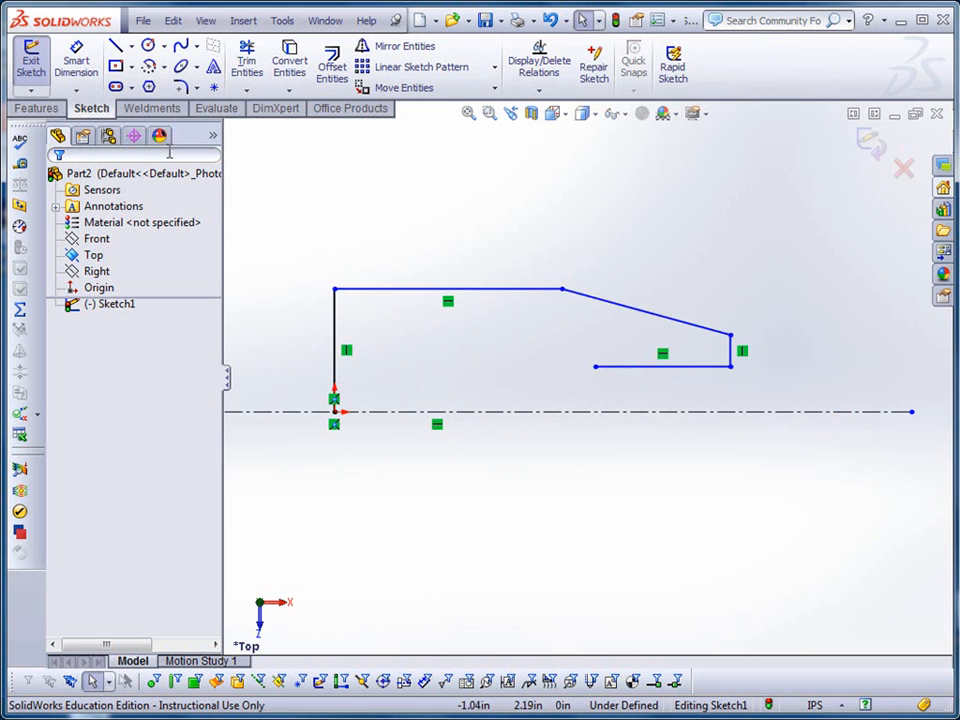
pyautogui.click(164, 48)
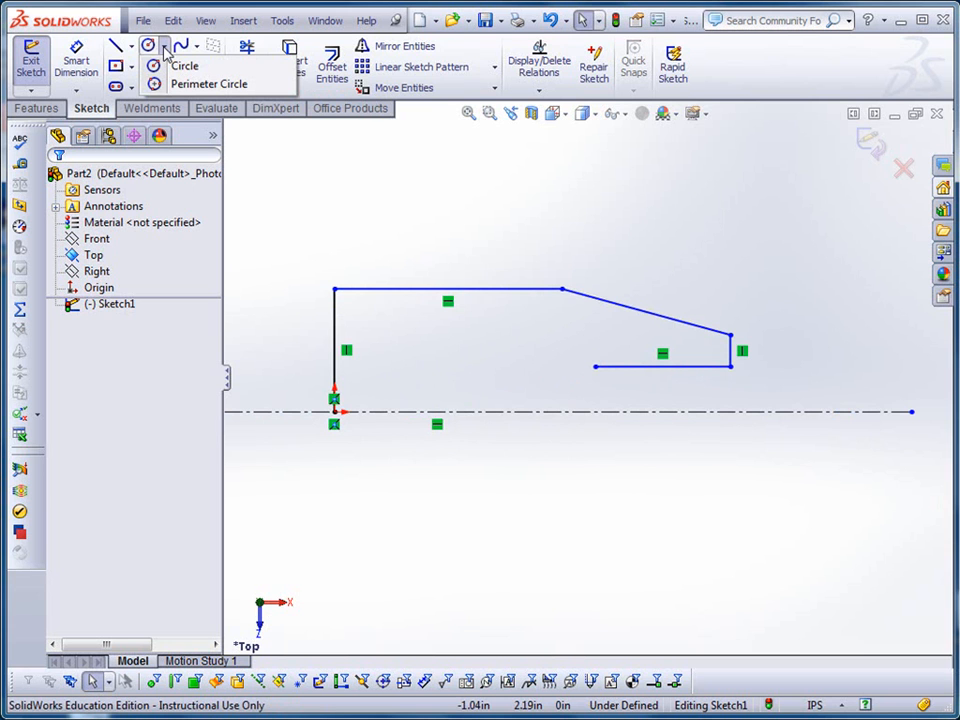
pyautogui.click(149, 45)
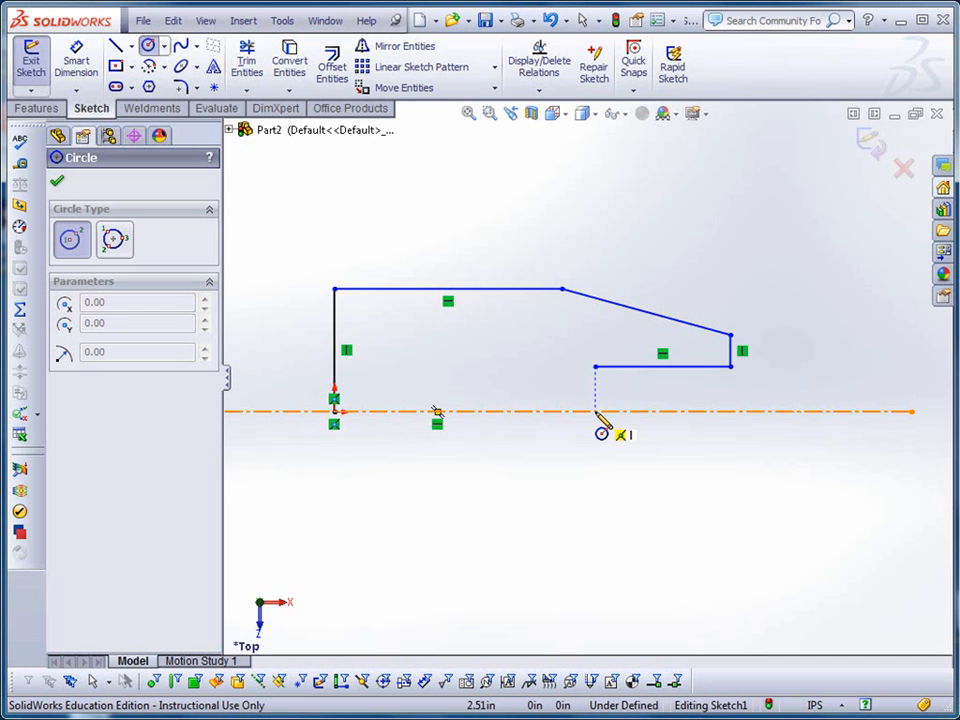
pyautogui.click(595, 411)
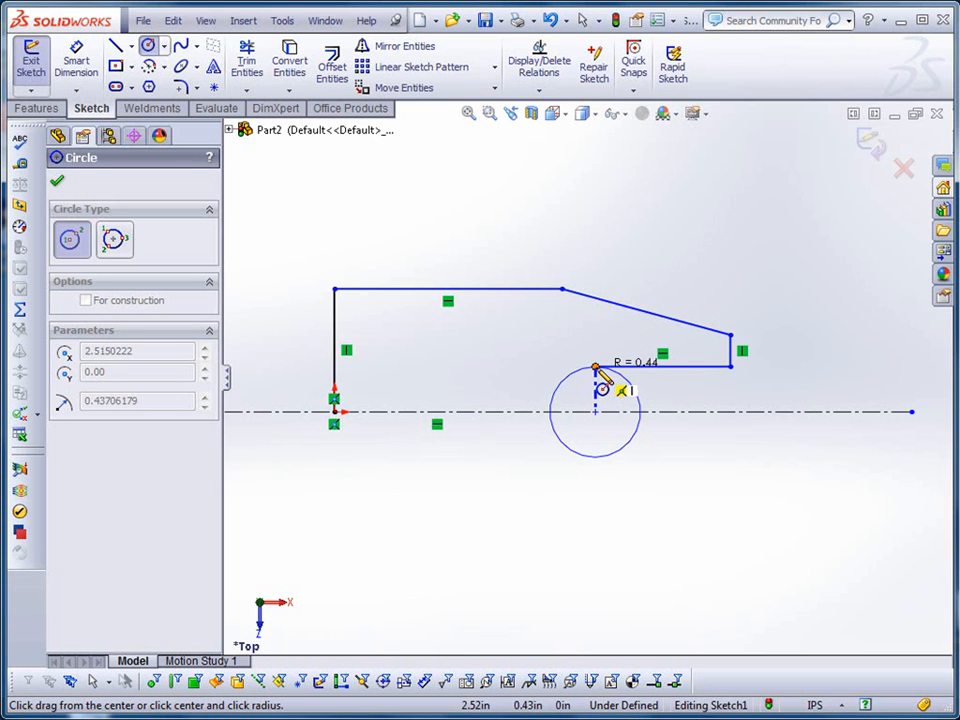
pyautogui.click(598, 368)
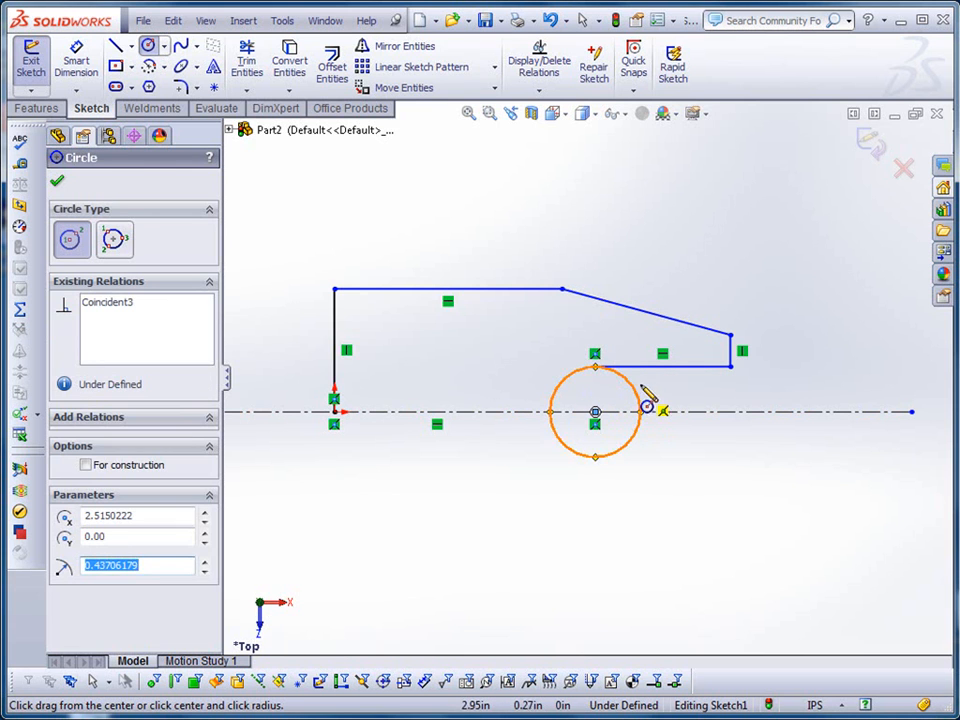
pyautogui.press('Escape')
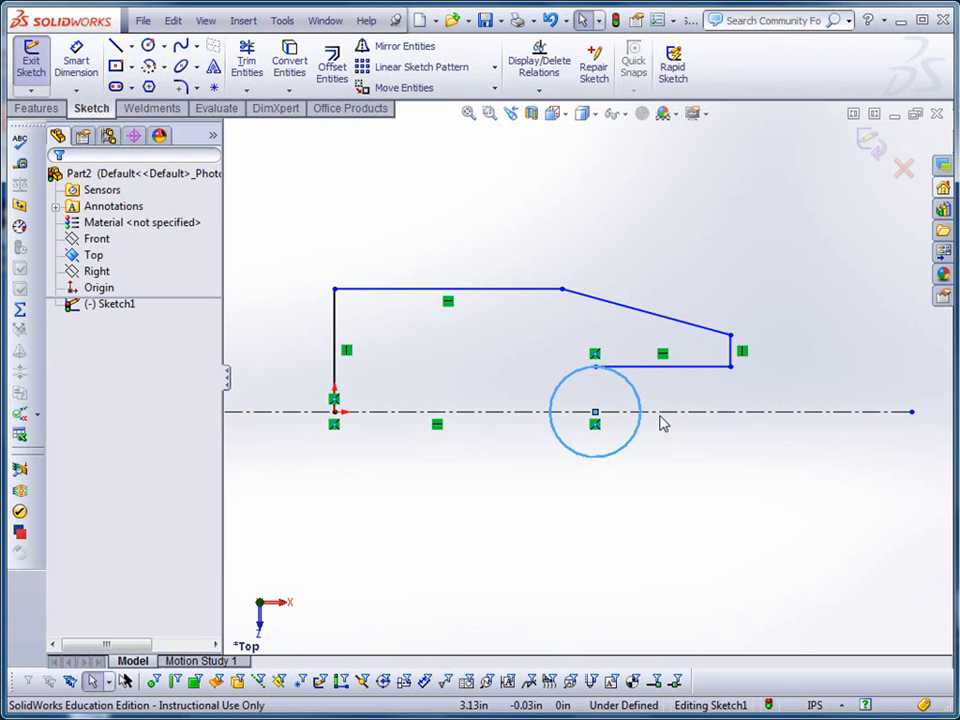
# Step: Mirror the five lines of the half outline about the horizontal centerline, keeping the originals and leaving out the circle
pyautogui.click(638, 536)
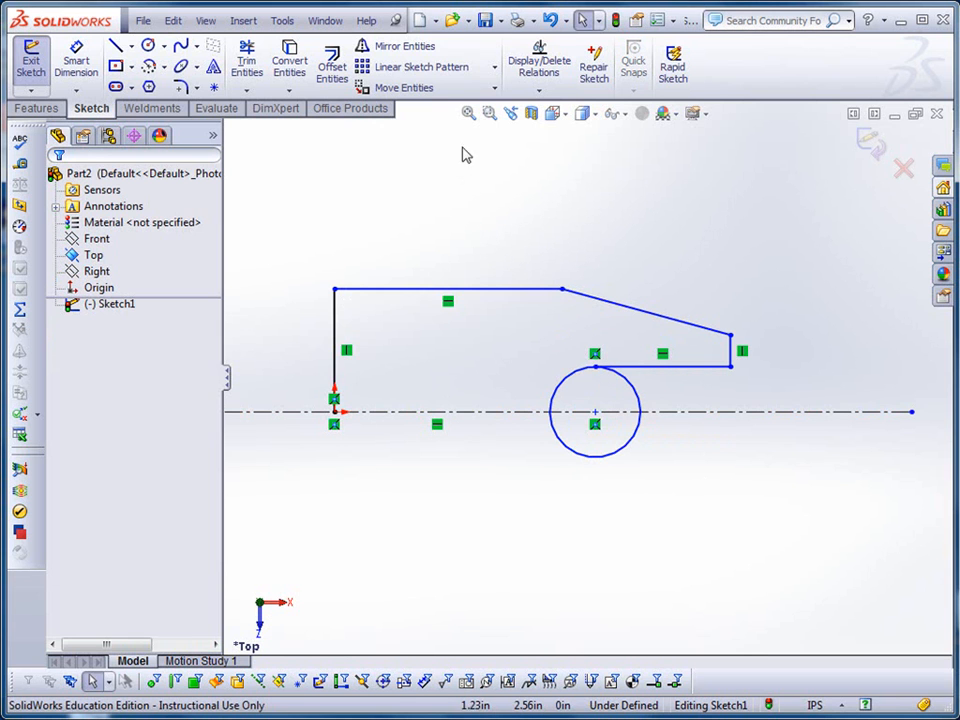
pyautogui.click(379, 46)
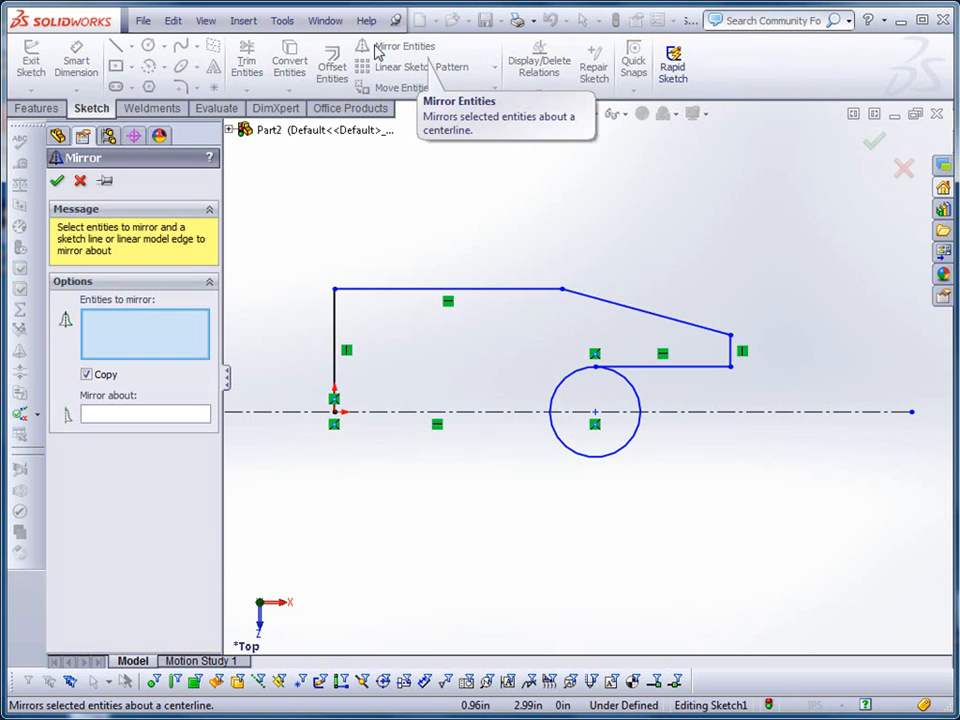
pyautogui.moveTo(279, 249)
pyautogui.mouseDown()
pyautogui.moveTo(602, 414)
pyautogui.moveTo(787, 424)
pyautogui.mouseUp()
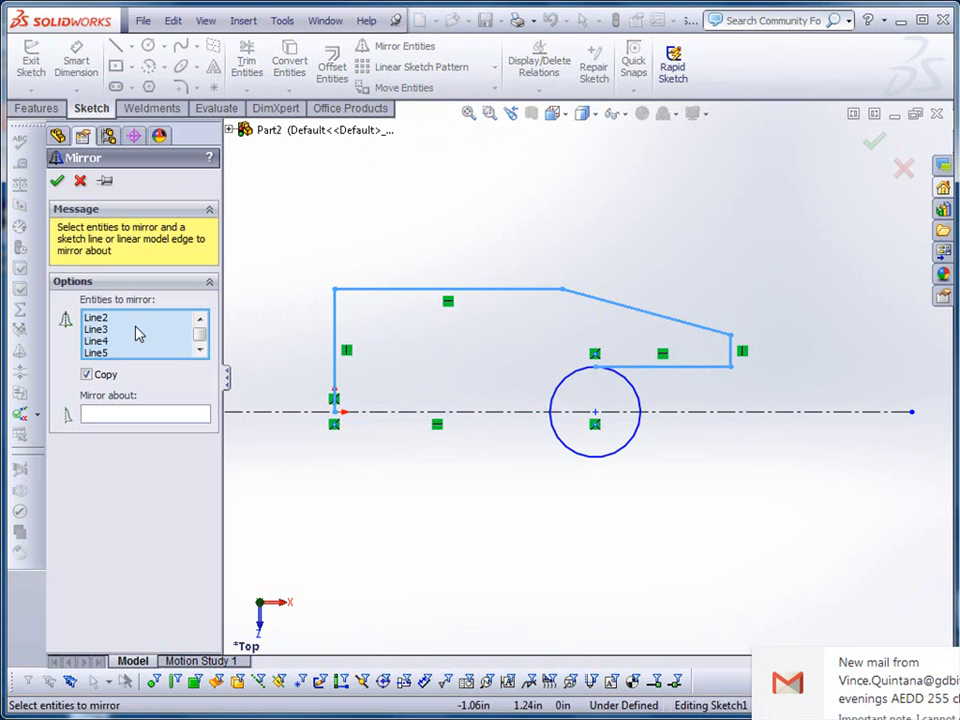
pyautogui.click(113, 421)
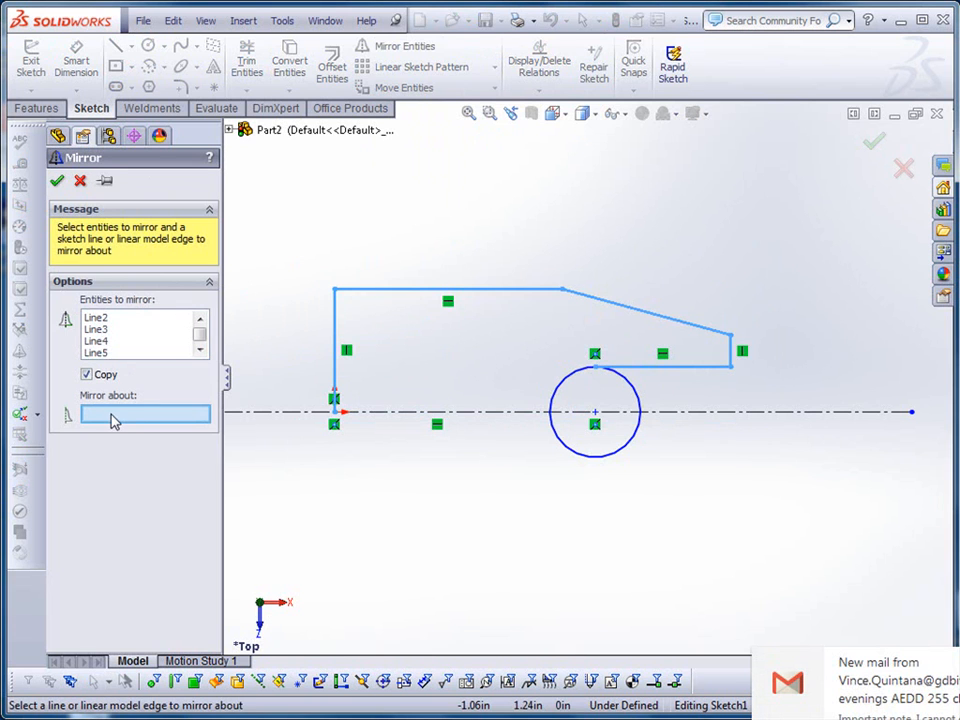
pyautogui.click(263, 413)
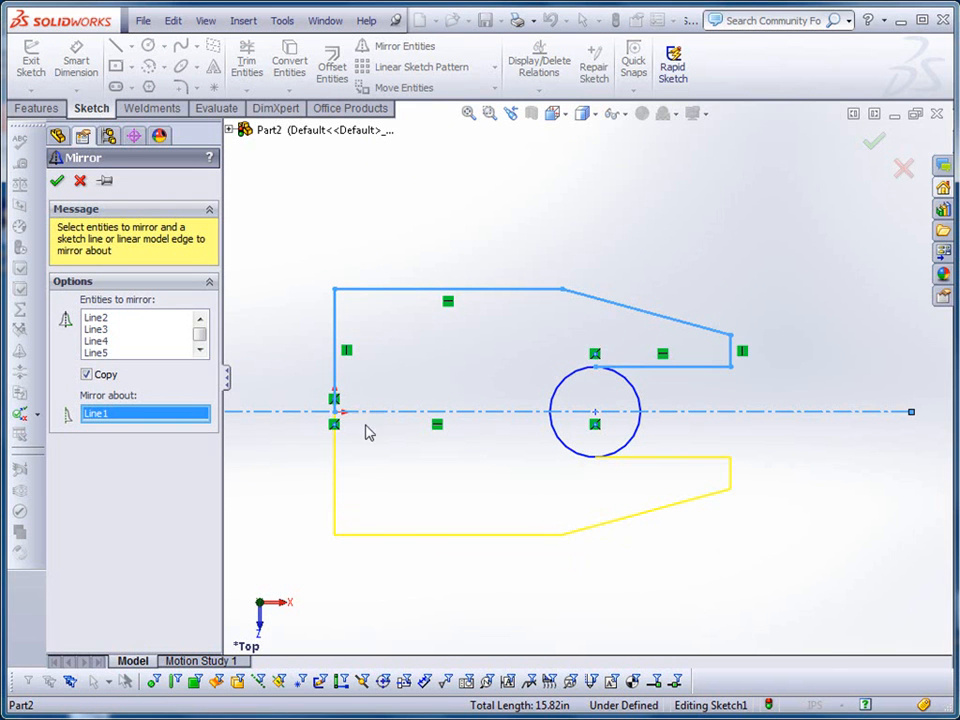
pyautogui.click(57, 180)
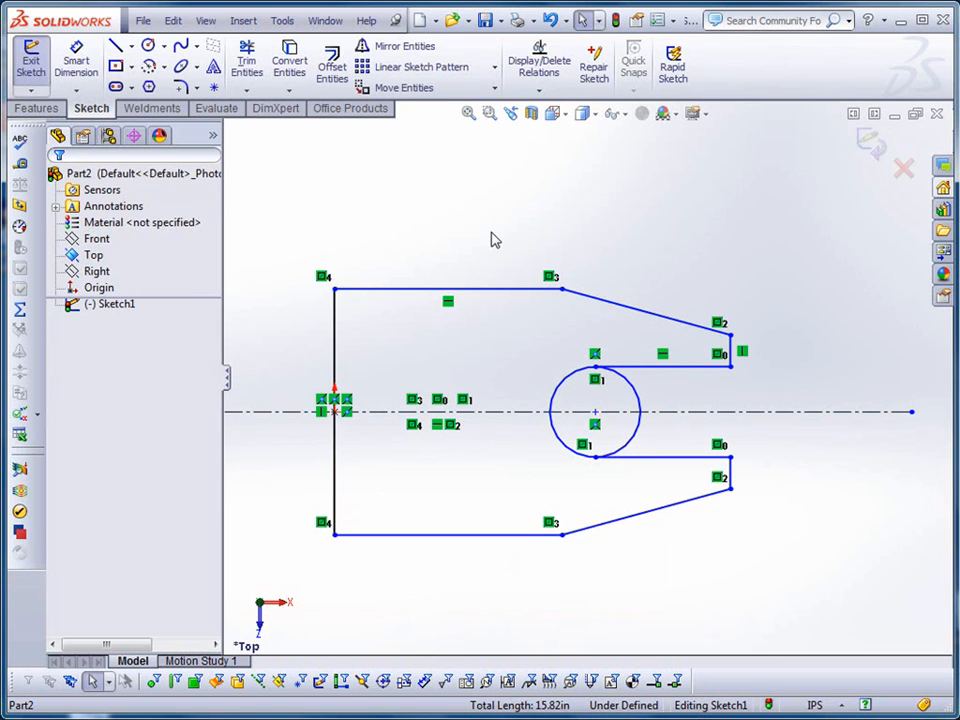
# Step: Power trim the half of the circle facing the slot opening, leaving an arc as the slot's closed end
pyautogui.click(248, 63)
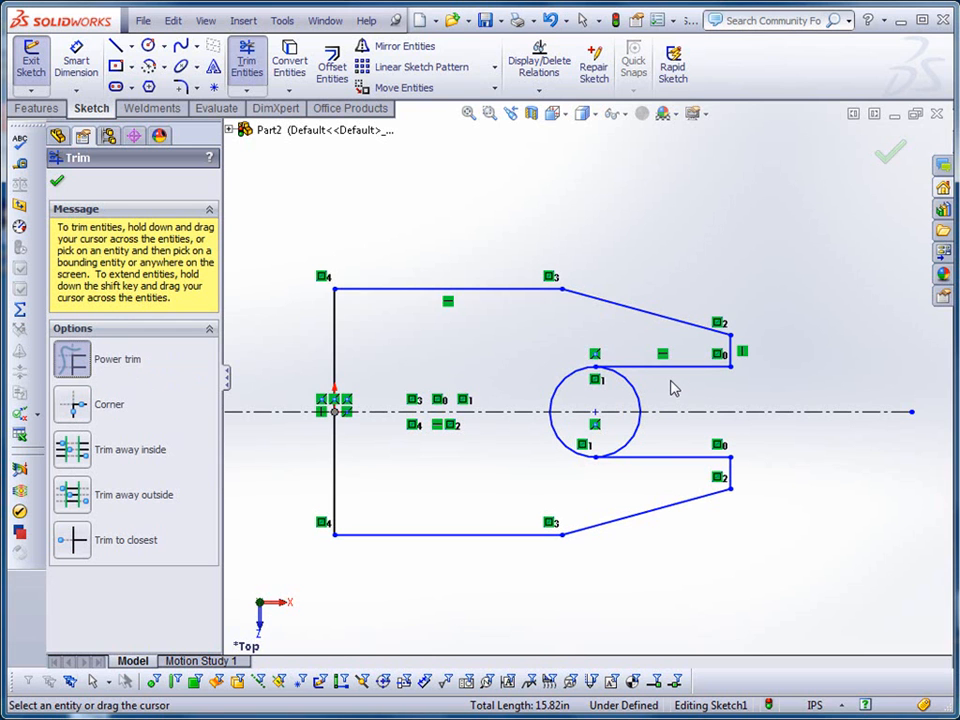
pyautogui.moveTo(674, 388); pyautogui.dragTo(632, 400)
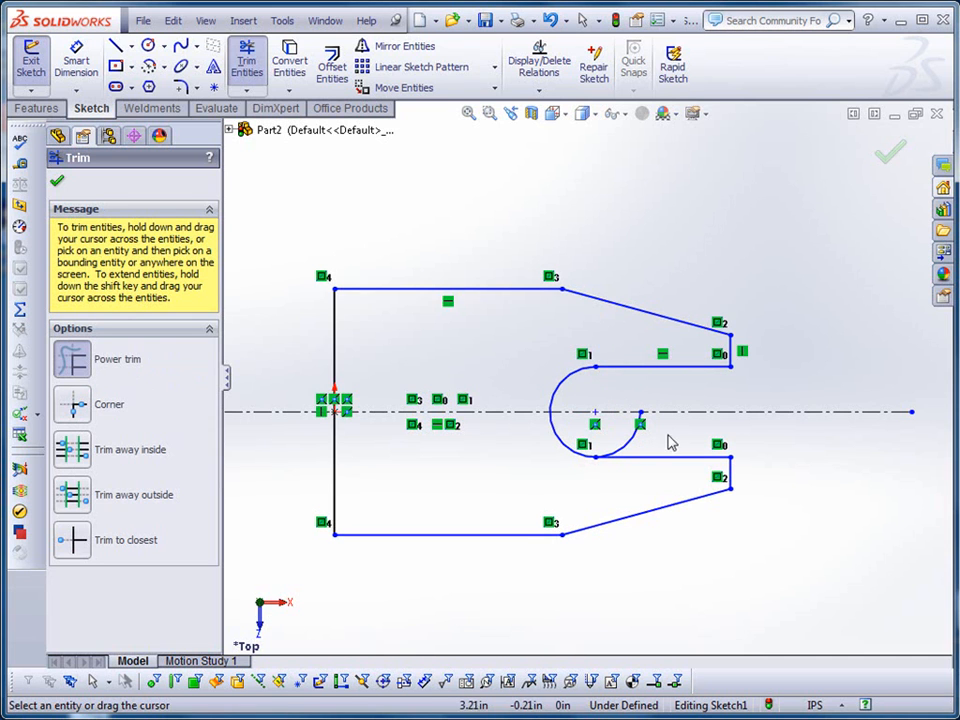
pyautogui.moveTo(647, 439); pyautogui.dragTo(619, 439)
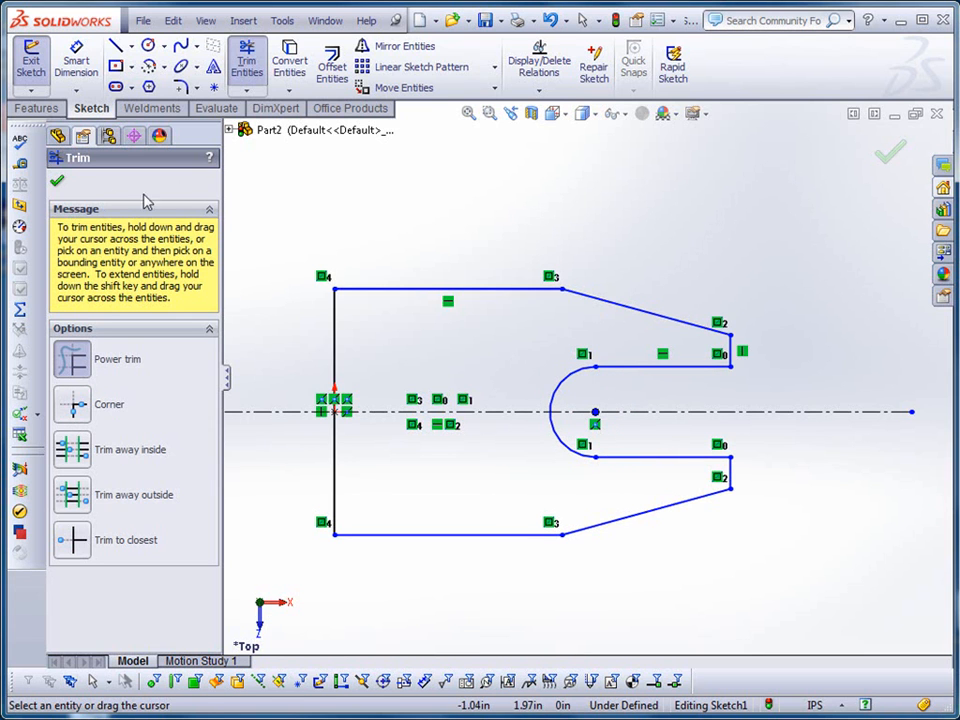
pyautogui.click(57, 181)
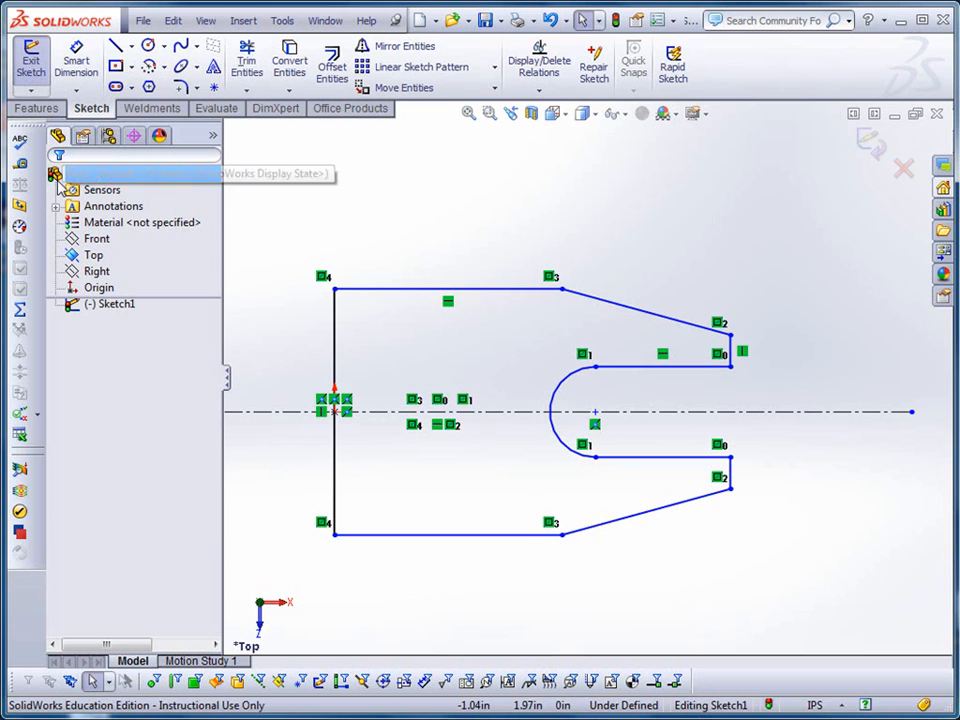
# Step: Dimension the overall length between the vertical line through the origin and the short vertical line at the slotted end as 4.12 in
pyautogui.click(78, 62)
pyautogui.click(335, 358)
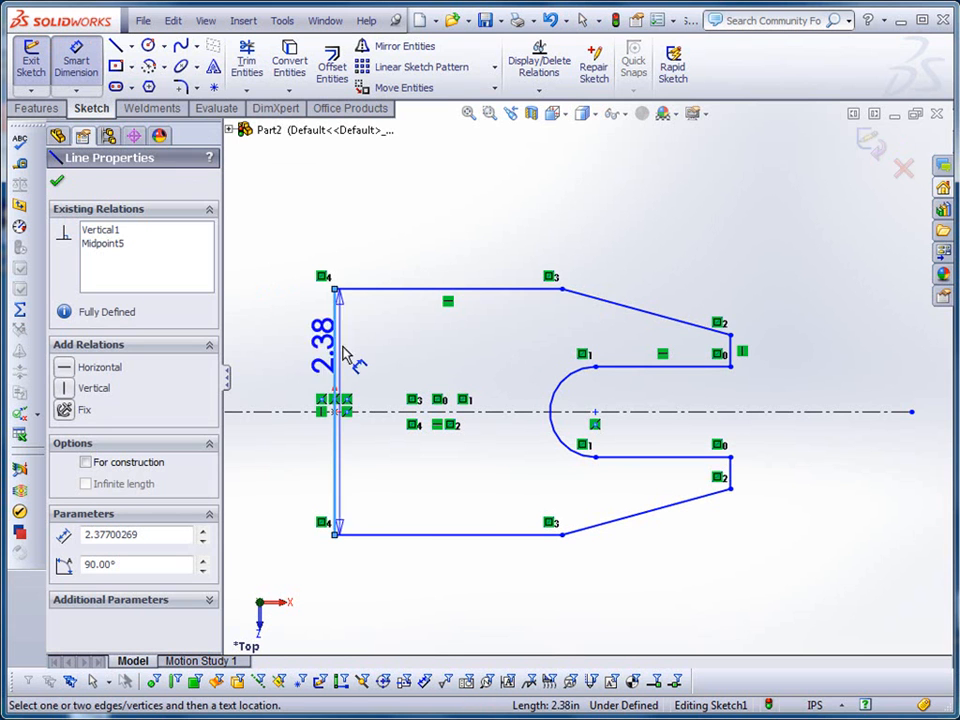
pyautogui.click(731, 355)
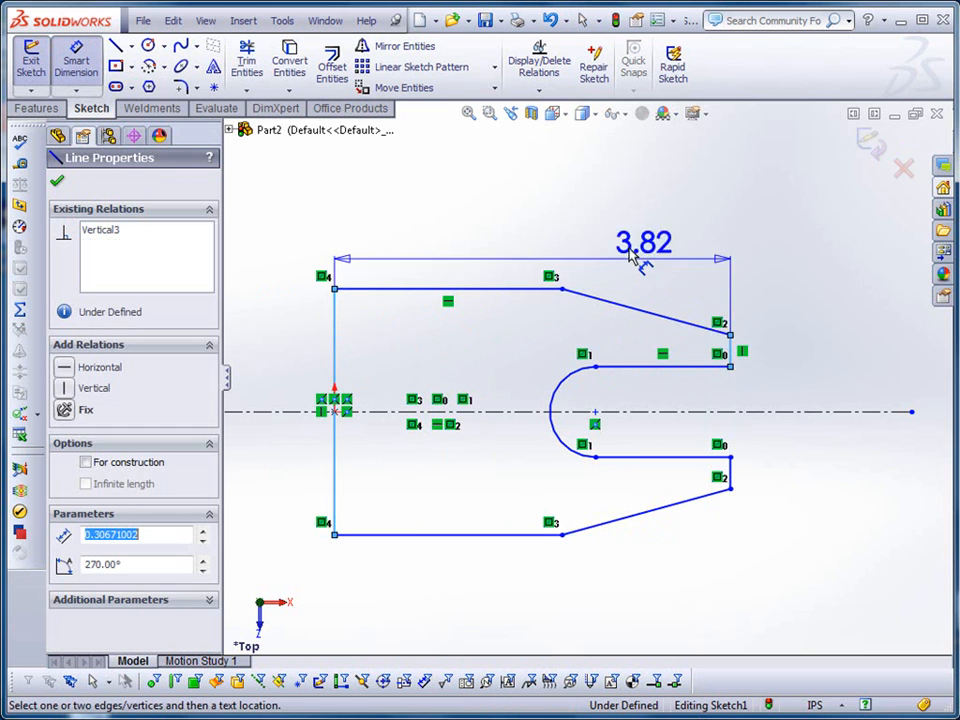
pyautogui.click(533, 175)
pyautogui.write('4.12')
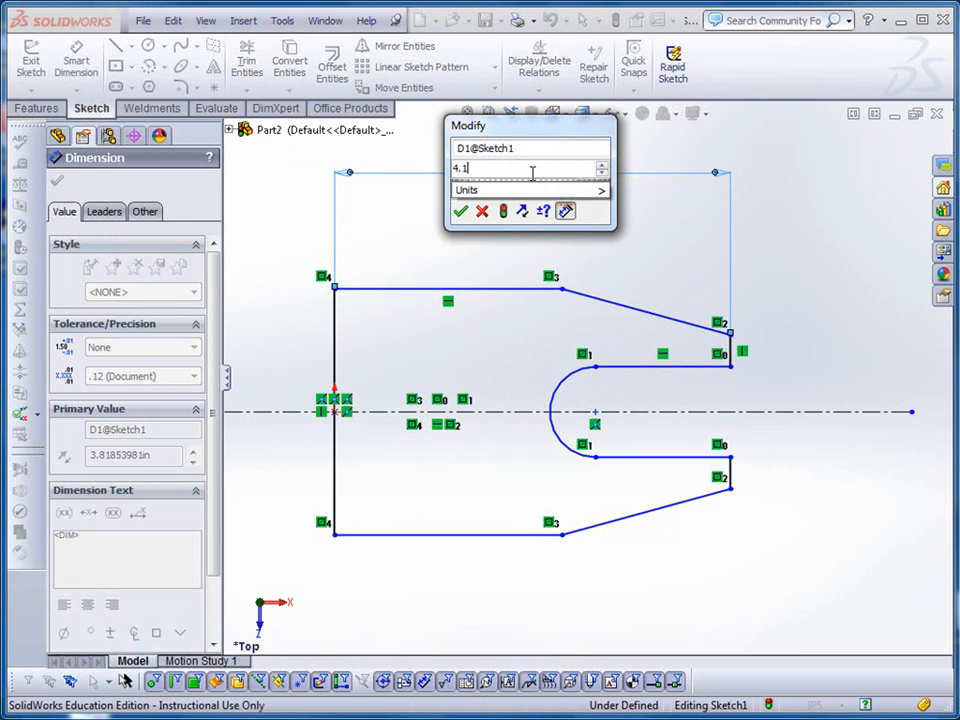
pyautogui.press('Return')
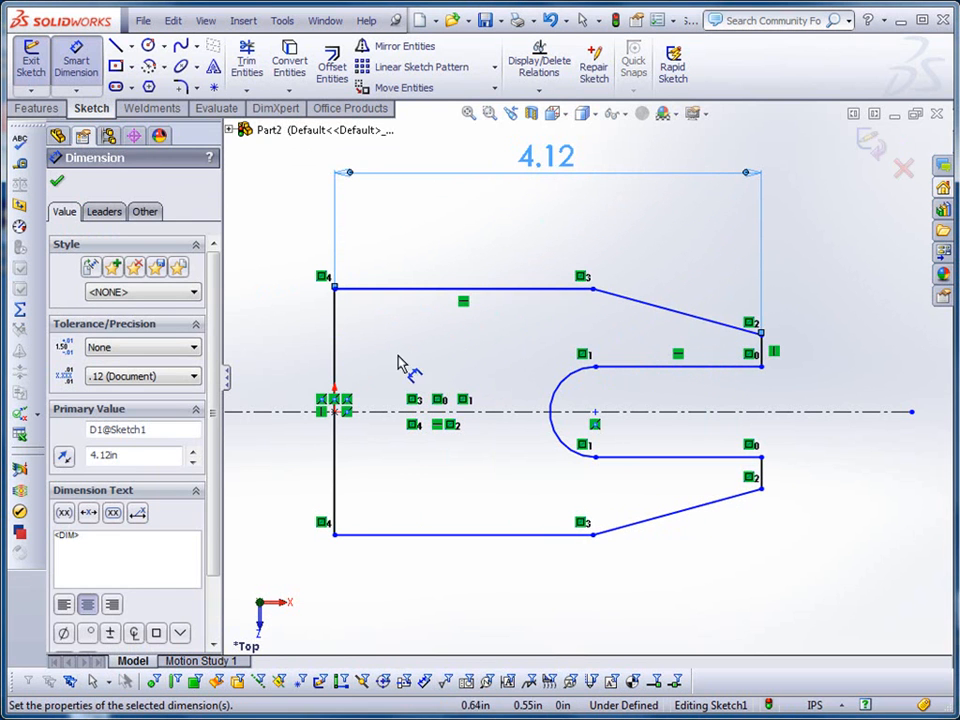
# Step: Dimension the horizontal distance between the two ends of the upper sloped line as 1.90 in
pyautogui.click(593, 289)
pyautogui.click(760, 332)
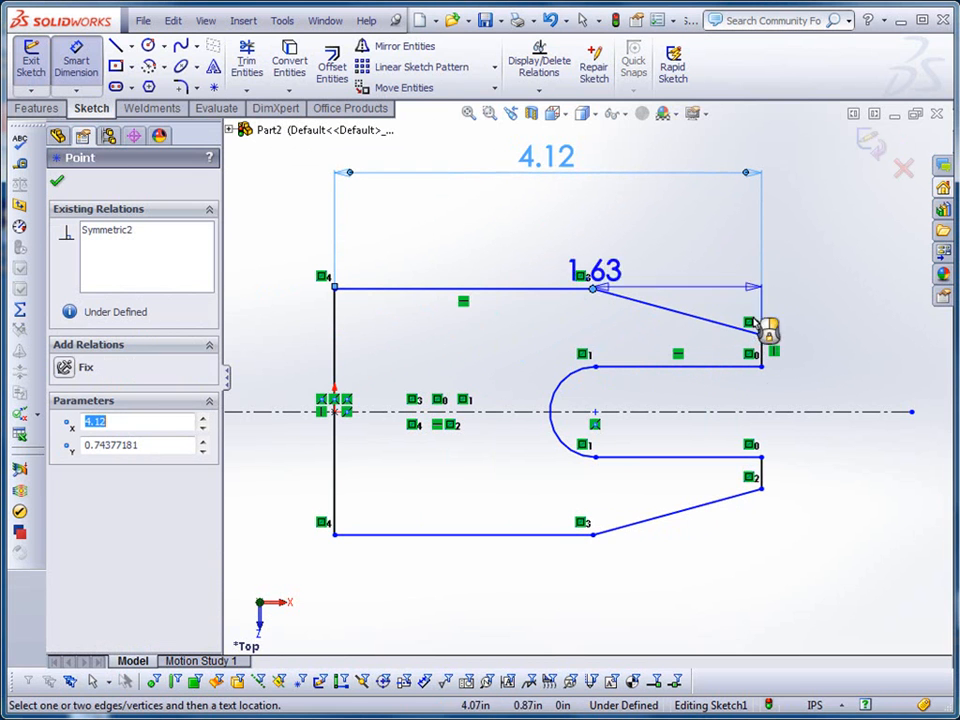
pyautogui.click(690, 218)
pyautogui.write('1.9')
pyautogui.press('Return')
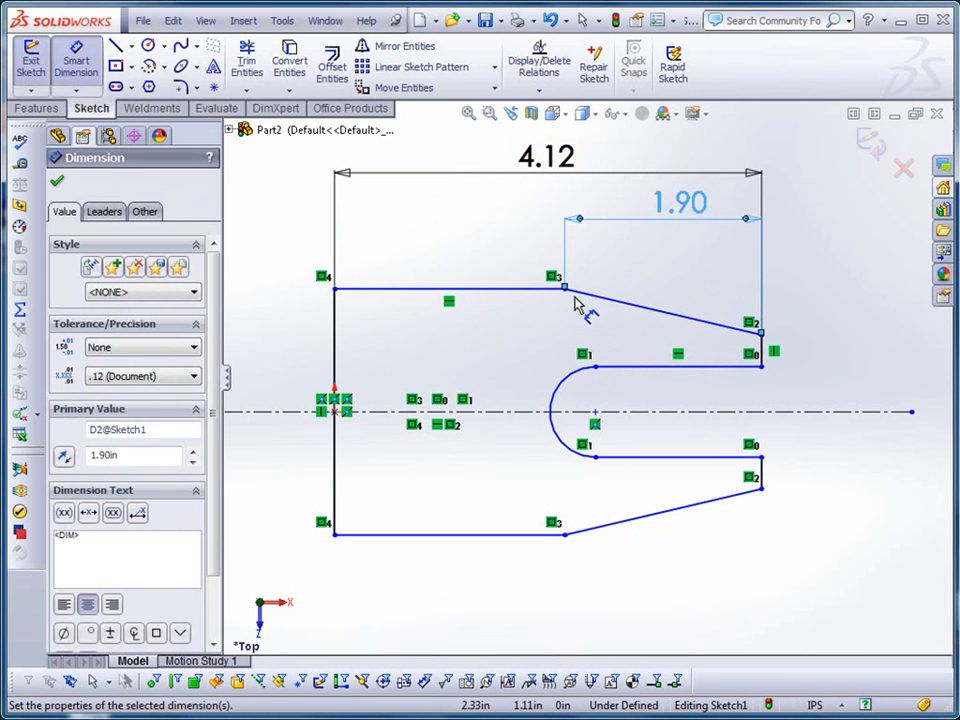
# Step: Dimension the vertical drop between the two ends of the upper sloped line as 0.30 in
pyautogui.click(566, 289)
pyautogui.click(762, 334)
pyautogui.click(812, 311)
pyautogui.write('.')
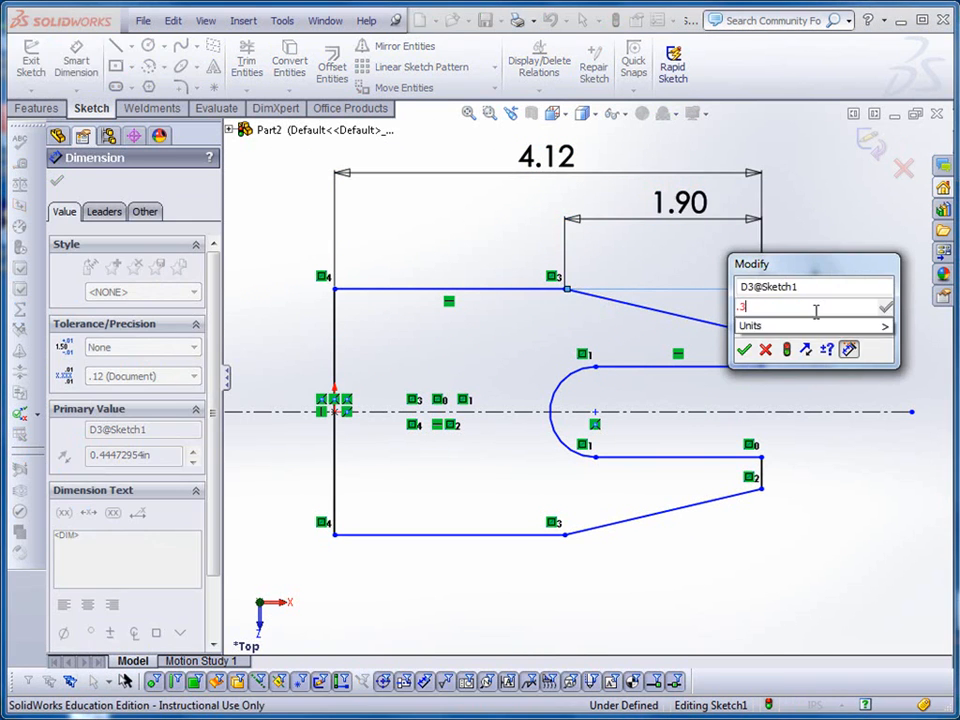
pyautogui.write('3')
pyautogui.press('Return')
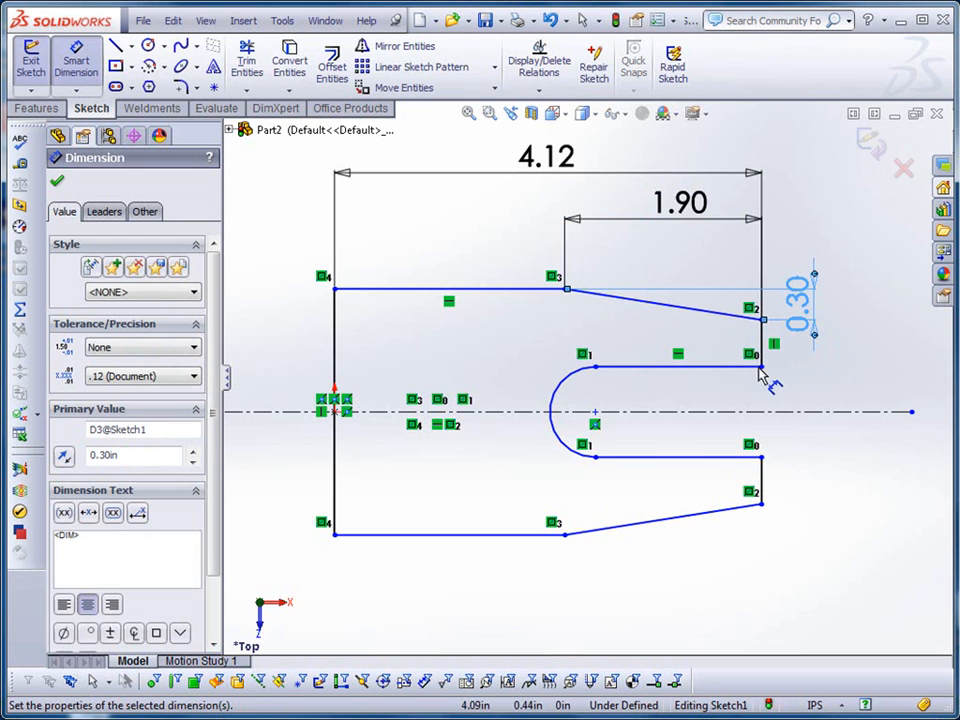
# Step: Dimension the short vertical edge between the upper sloped line and the slot as 0.46 in
pyautogui.click(762, 369)
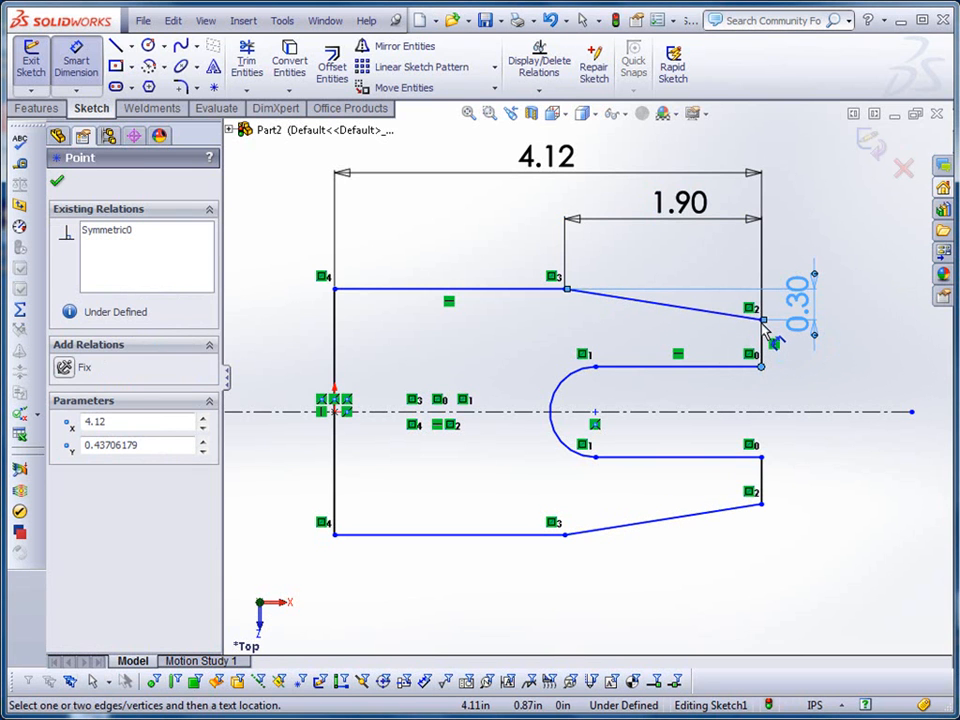
pyautogui.click(762, 320)
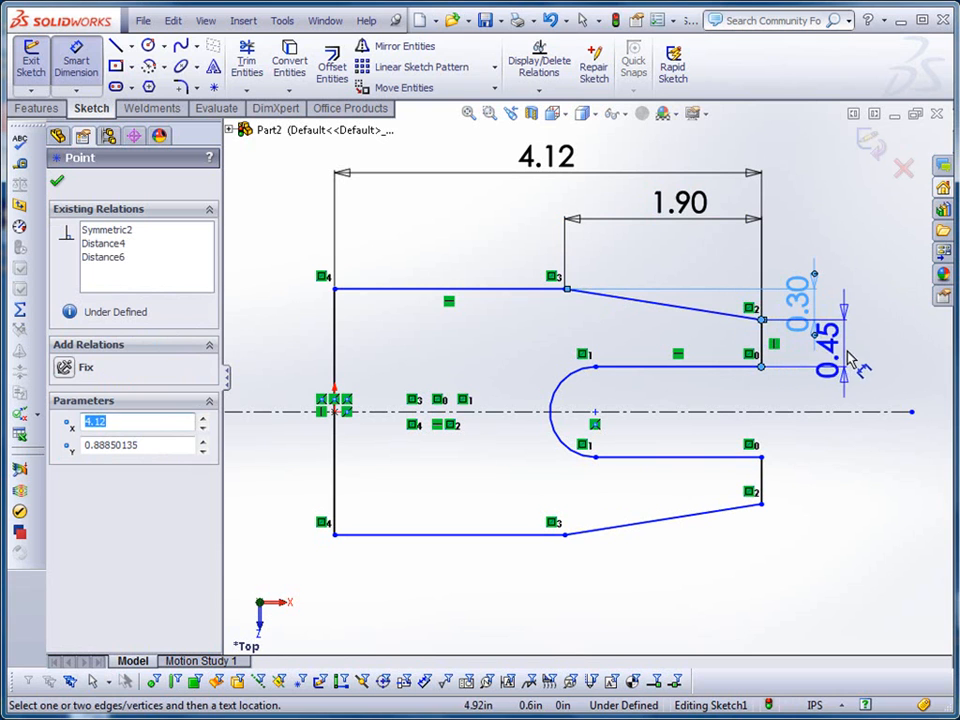
pyautogui.click(858, 358)
pyautogui.write('.4')
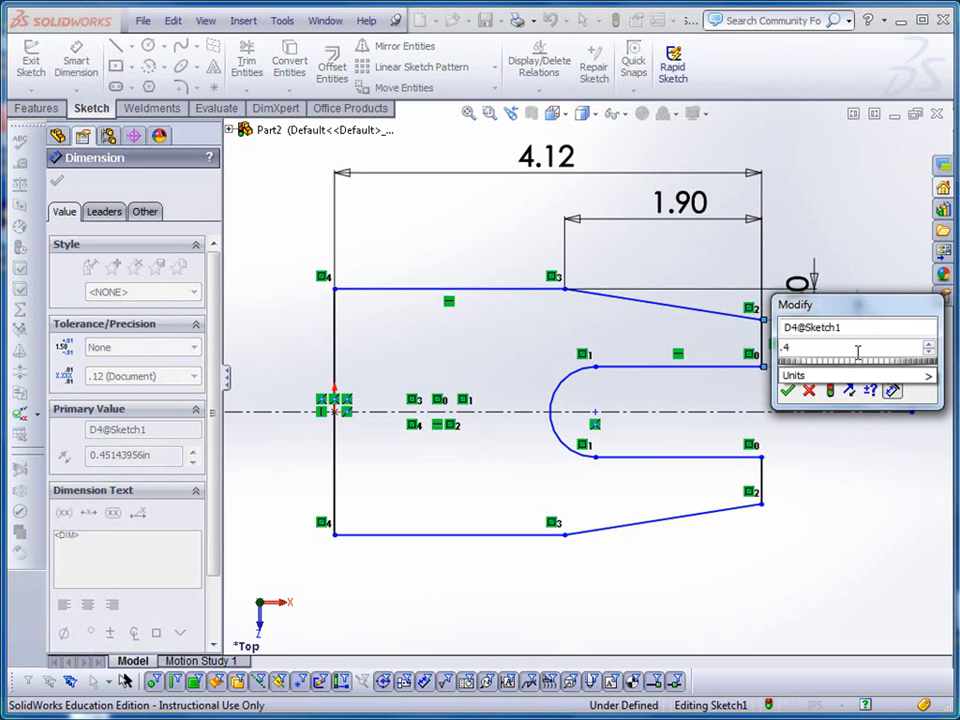
pyautogui.write('6')
pyautogui.press('Return')
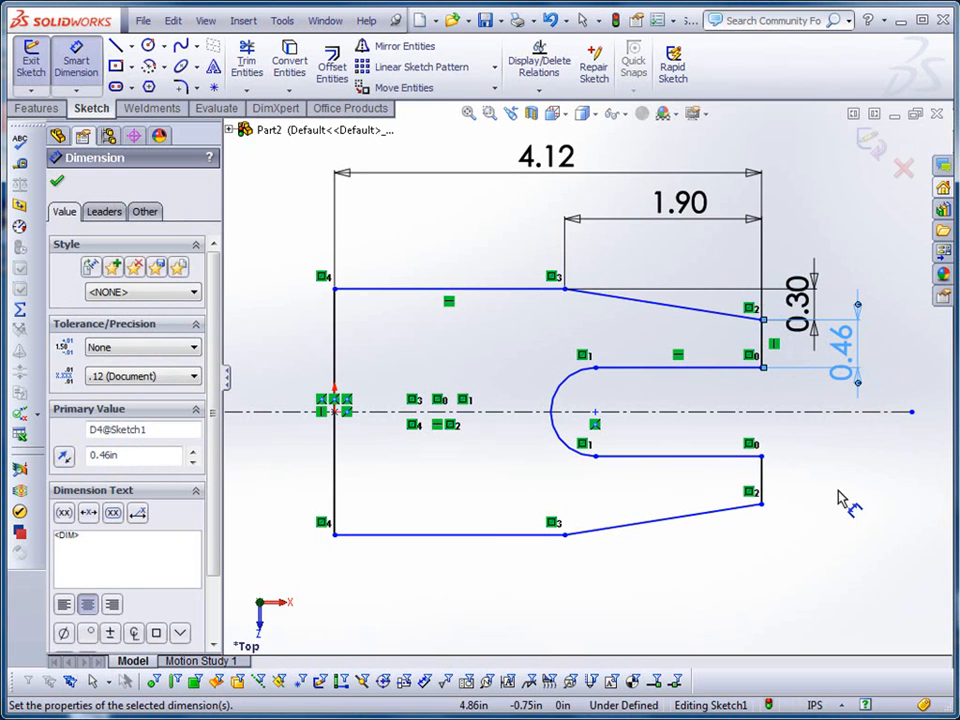
# Step: Dimension the overall height between the upper and lower horizontal outer lines as 2.30 in
pyautogui.click(387, 291)
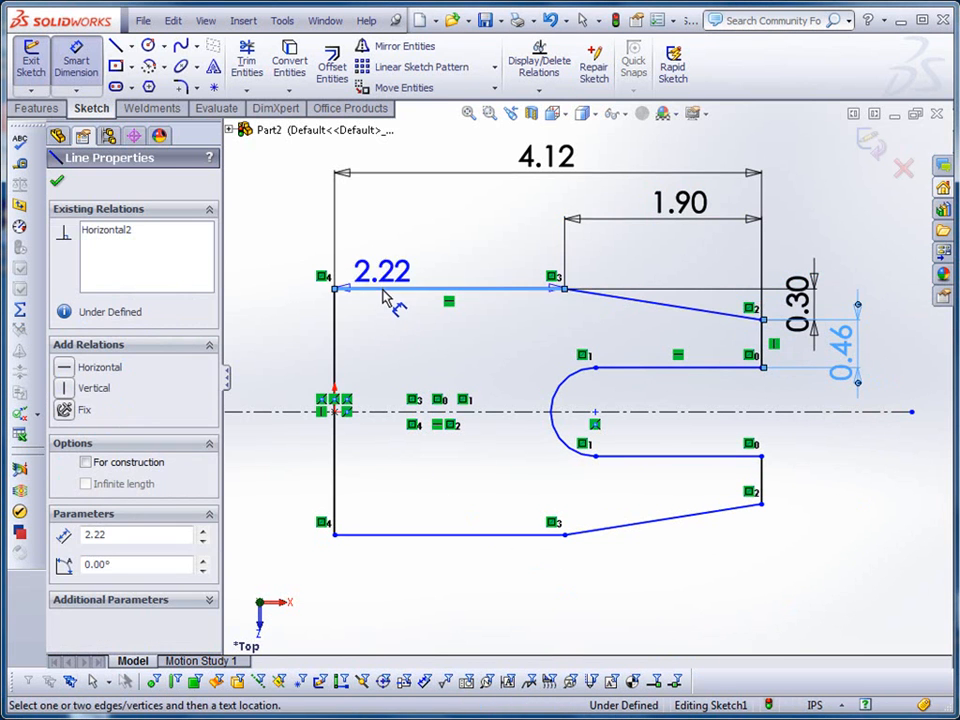
pyautogui.click(386, 535)
pyautogui.click(284, 455)
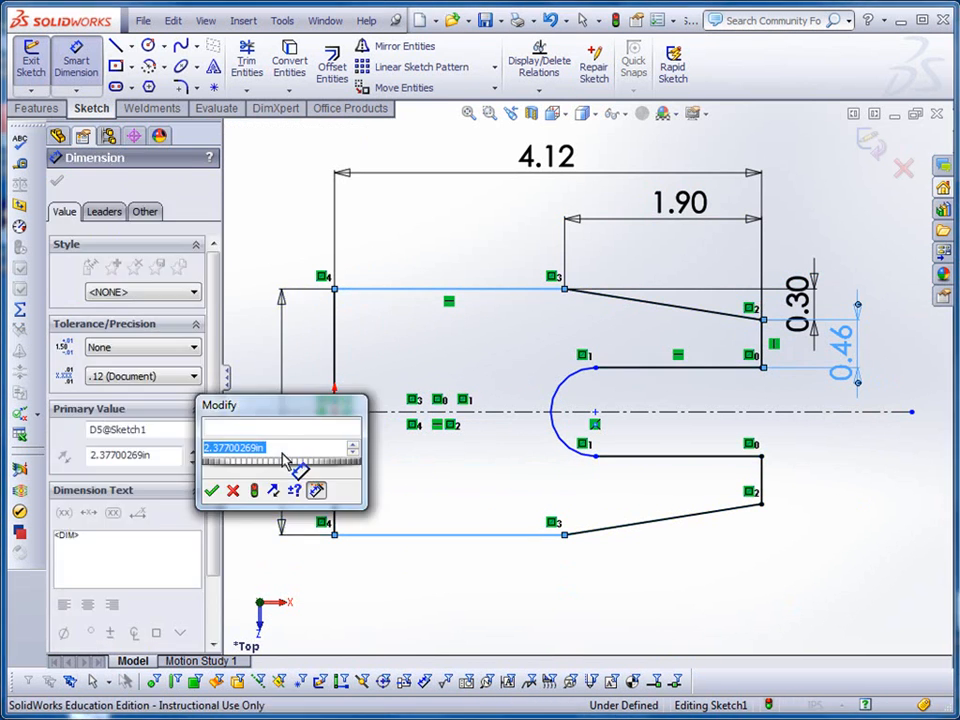
pyautogui.write('2.3')
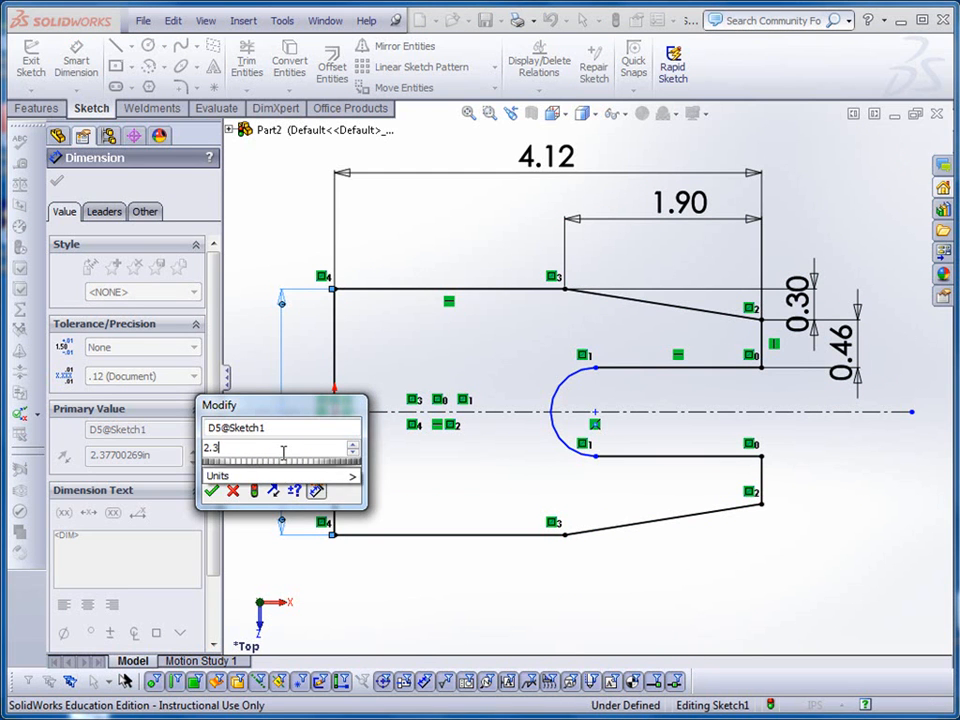
pyautogui.press('Return')
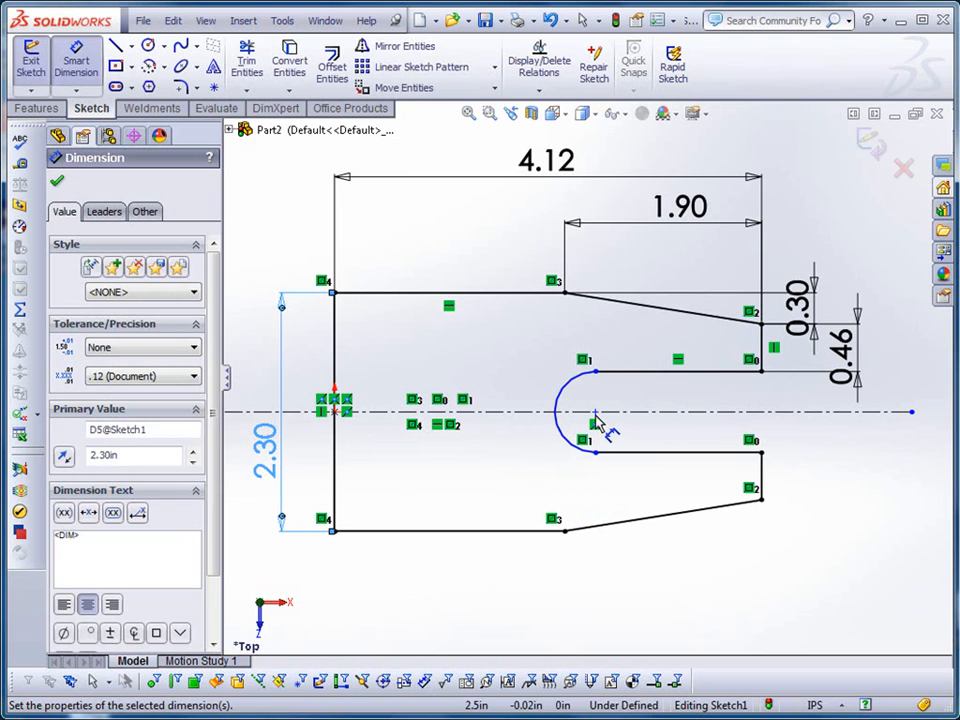
# Step: Dimension the distance from the slot arc's center to the short vertical line at the open end as 1.12 in
pyautogui.click(596, 417)
pyautogui.click(764, 482)
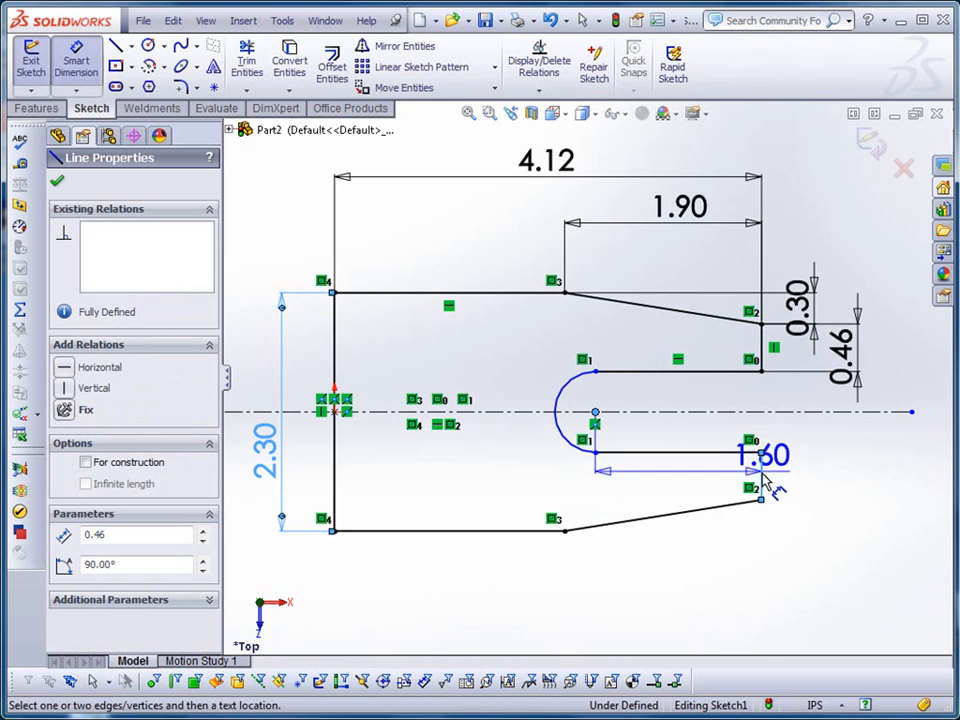
pyautogui.click(700, 604)
pyautogui.write('1.12')
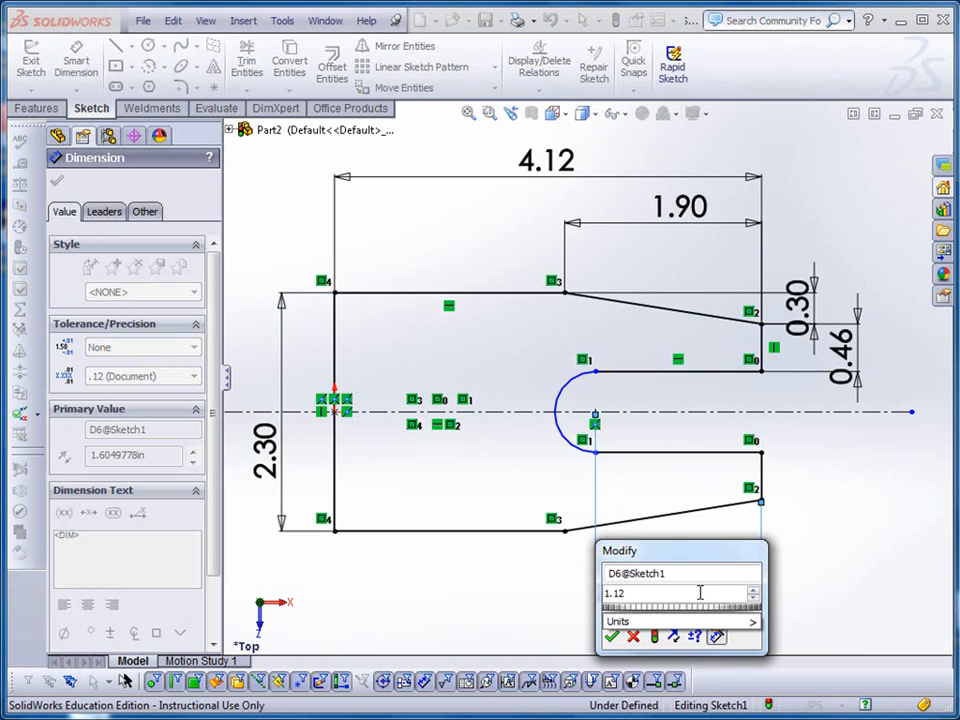
pyautogui.press('Return')
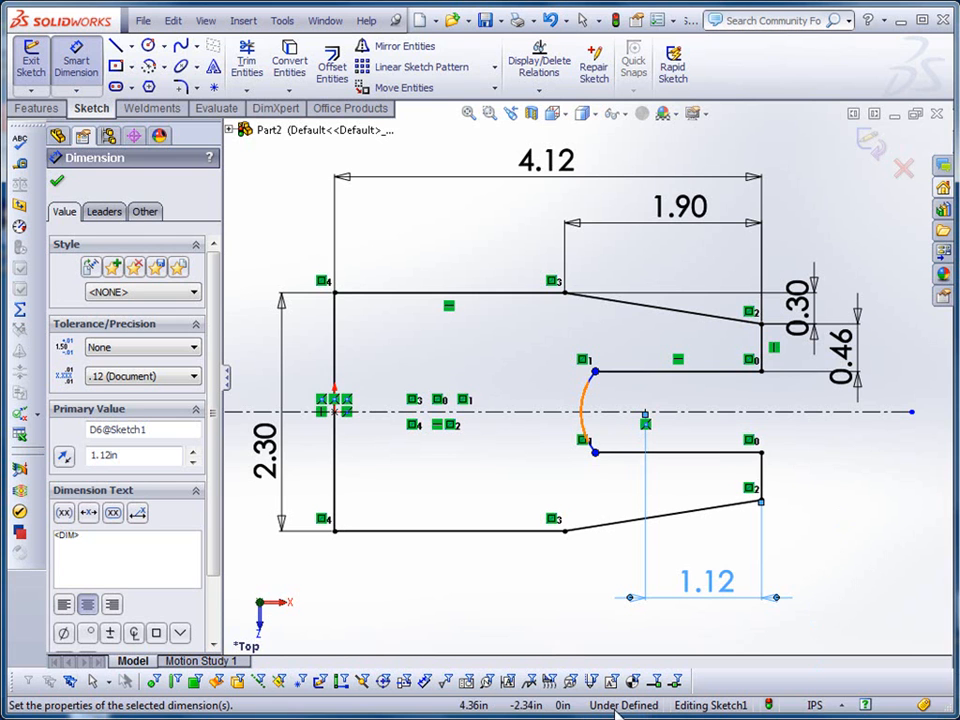
pyautogui.press('Escape')
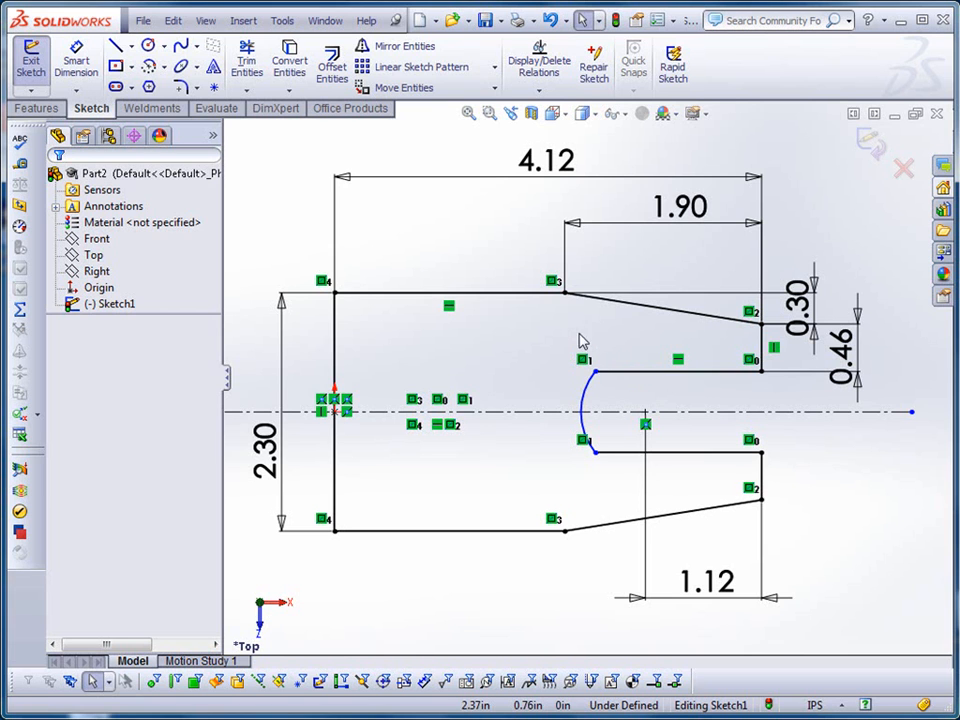
# Step: Add a tangent relation between the slot arc and the slot's upper horizontal line
pyautogui.click(539, 93)
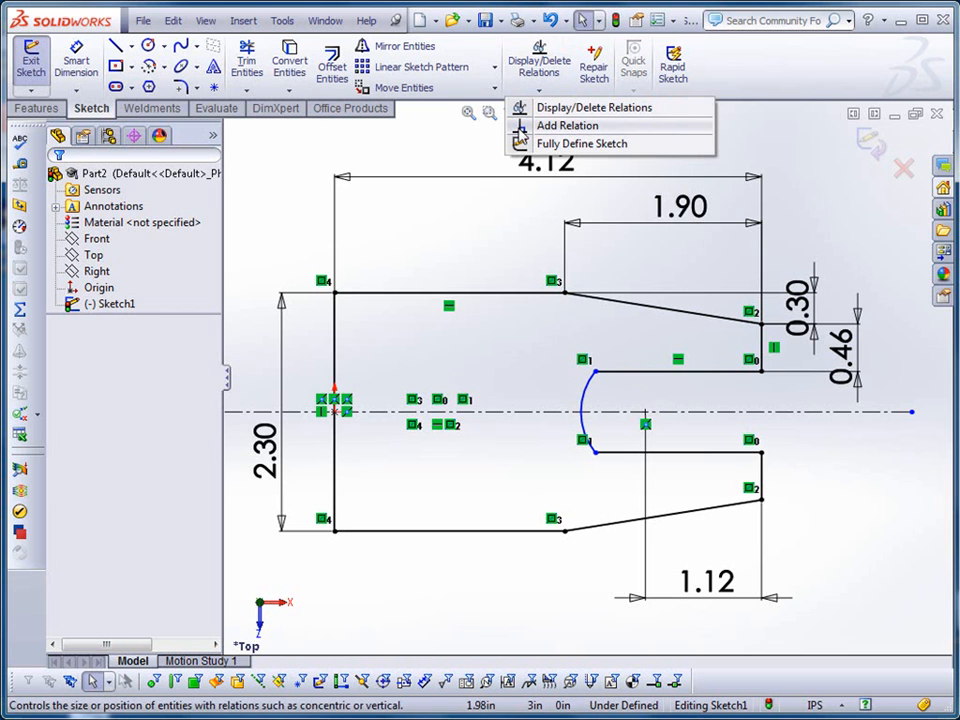
pyautogui.click(625, 427)
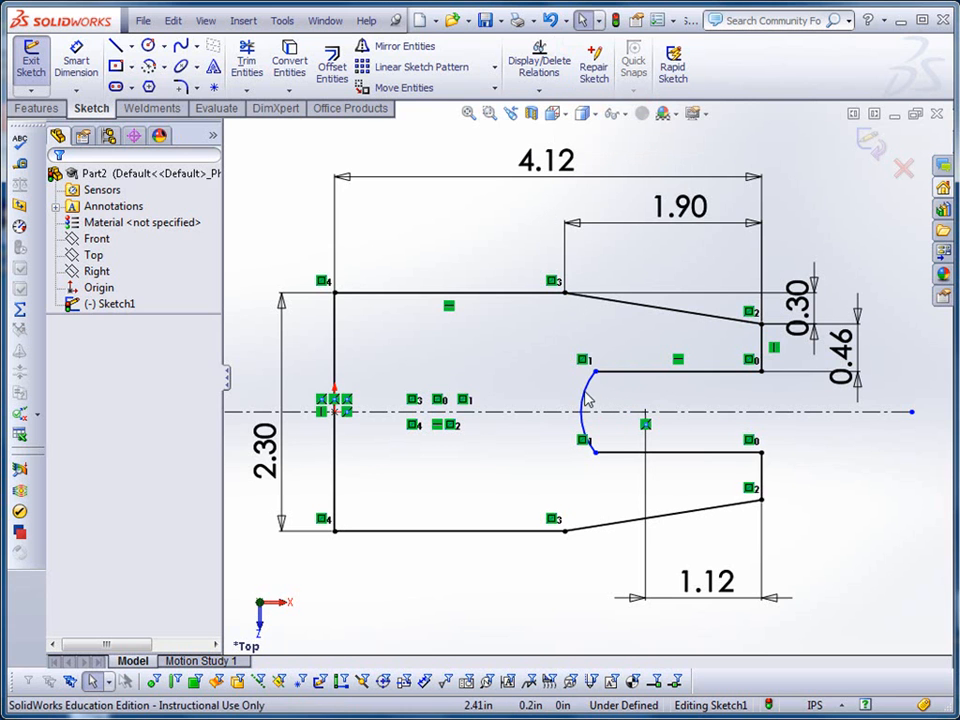
pyautogui.click(588, 400)
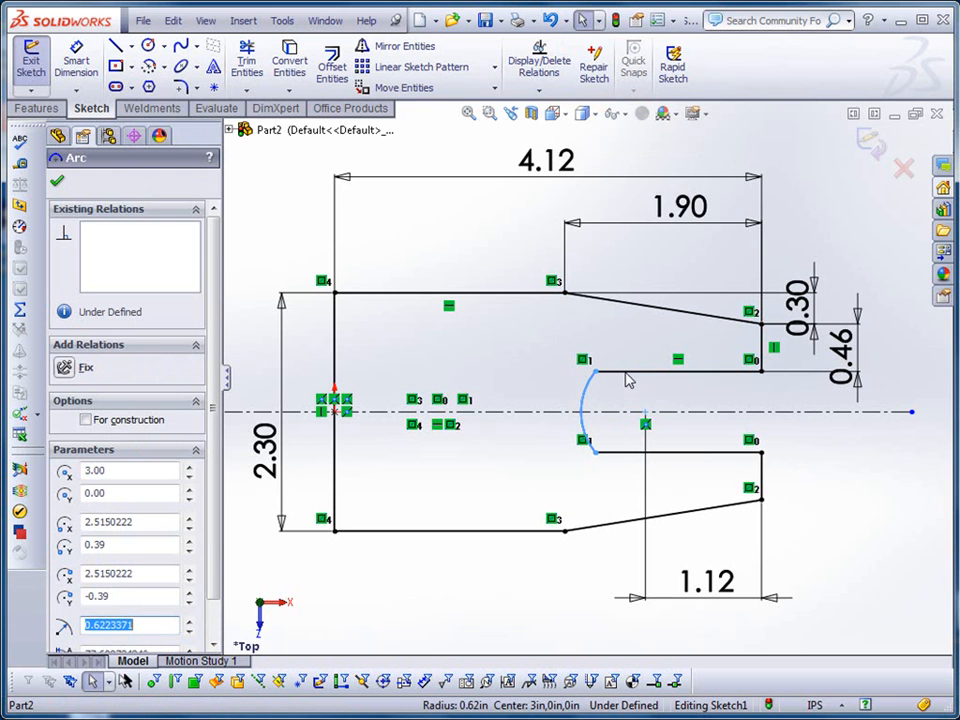
pyautogui.keyDown('ctrl'); pyautogui.click(626, 373); pyautogui.keyUp('ctrl')
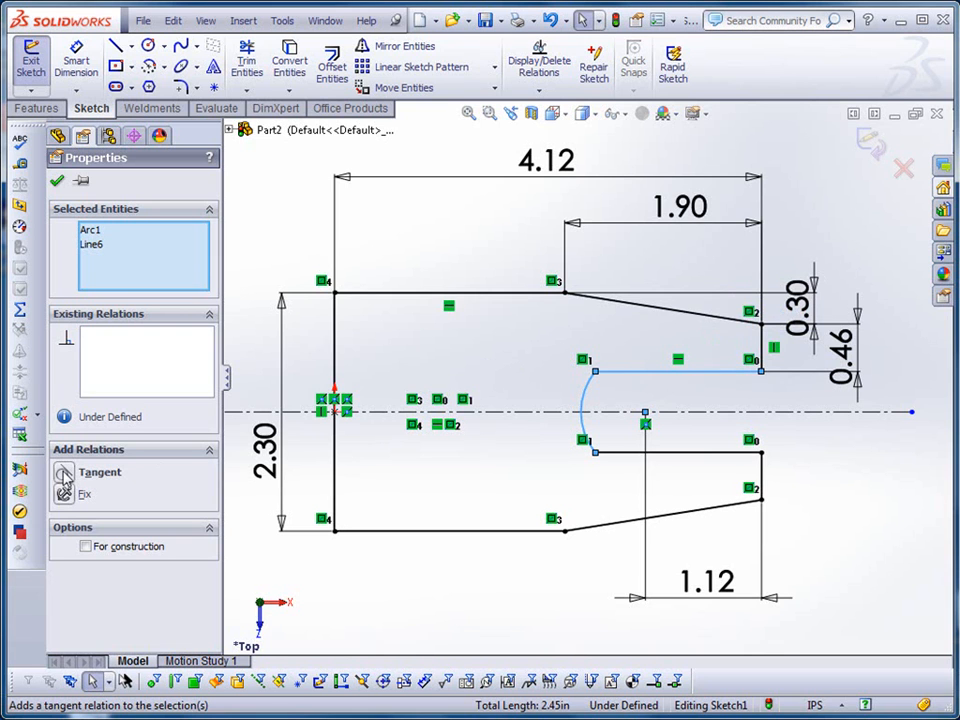
pyautogui.click(62, 474)
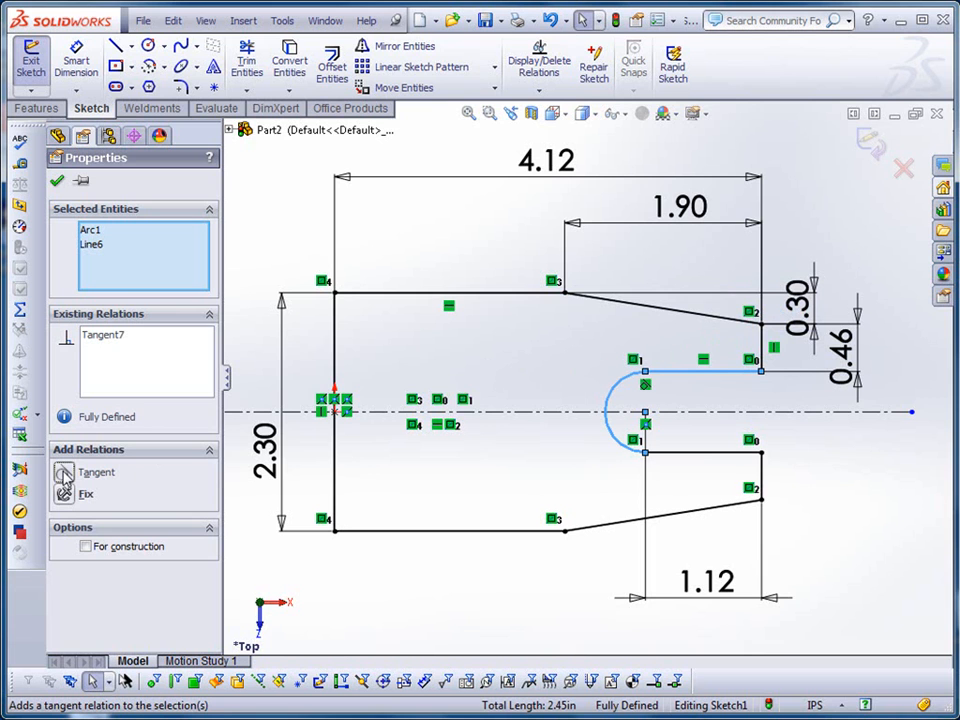
# Step: Accept the tangent relation between the slot arc and the slot's upper horizontal line
pyautogui.click(57, 181)
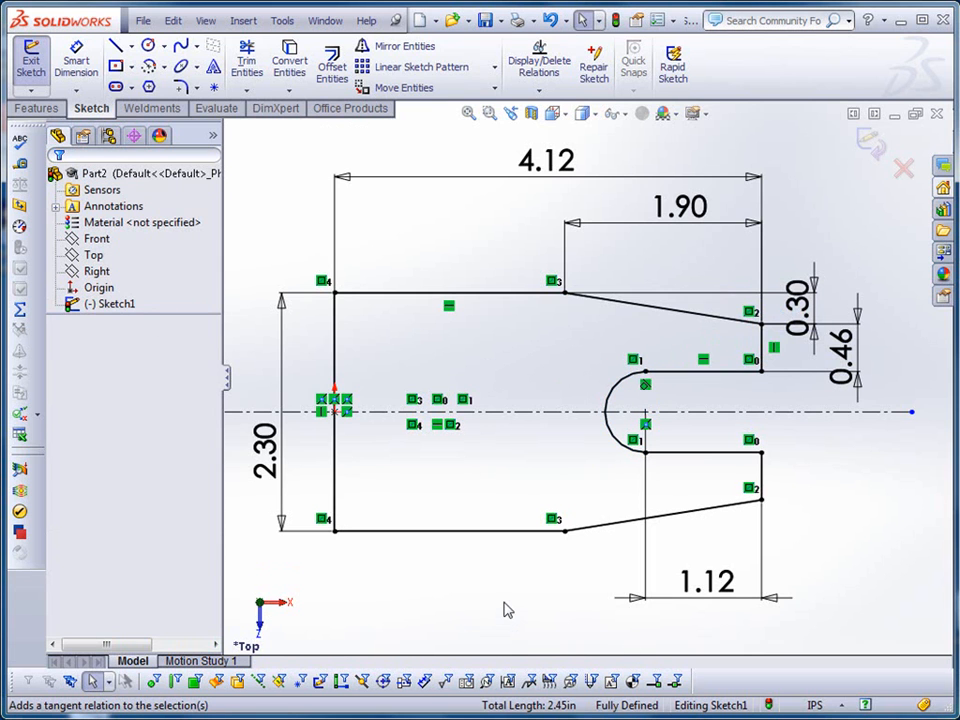
pyautogui.scroll(-2, 560, 564)
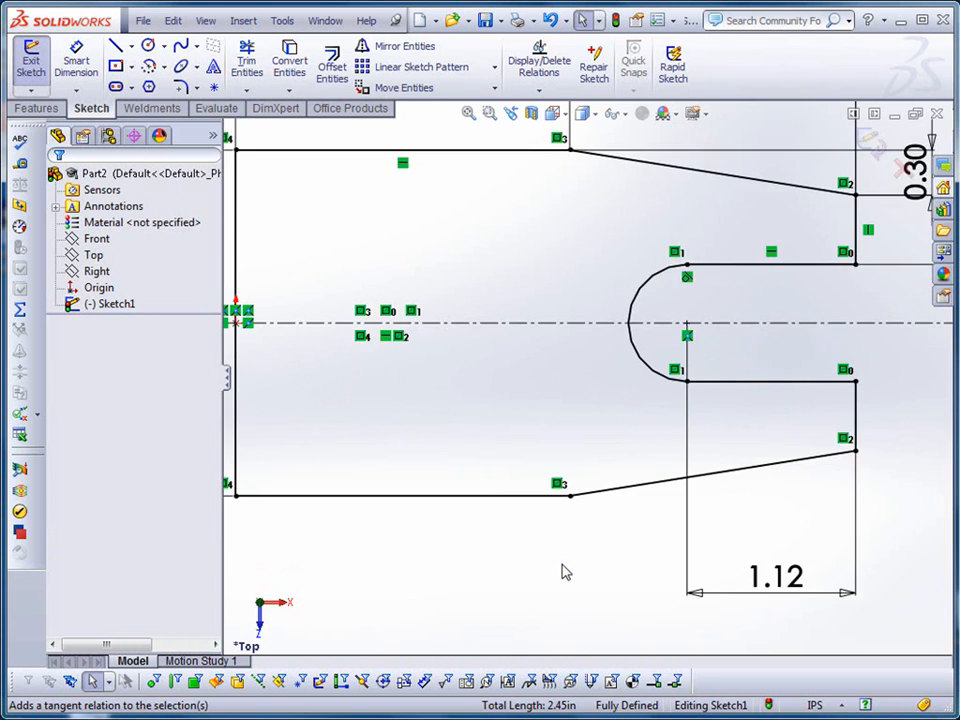
pyautogui.scroll(4, 562, 565)
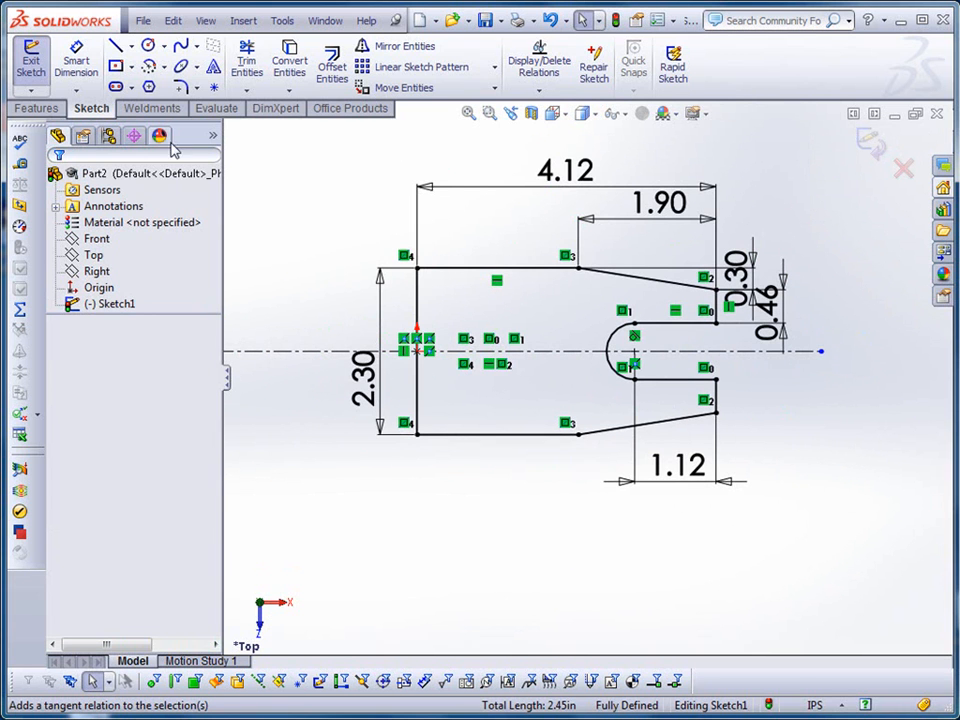
# Step: Try to dimension the horizontal distance from the long vertical edge to the point where the lower outline starts to slope
pyautogui.click(78, 64)
pyautogui.click(418, 412)
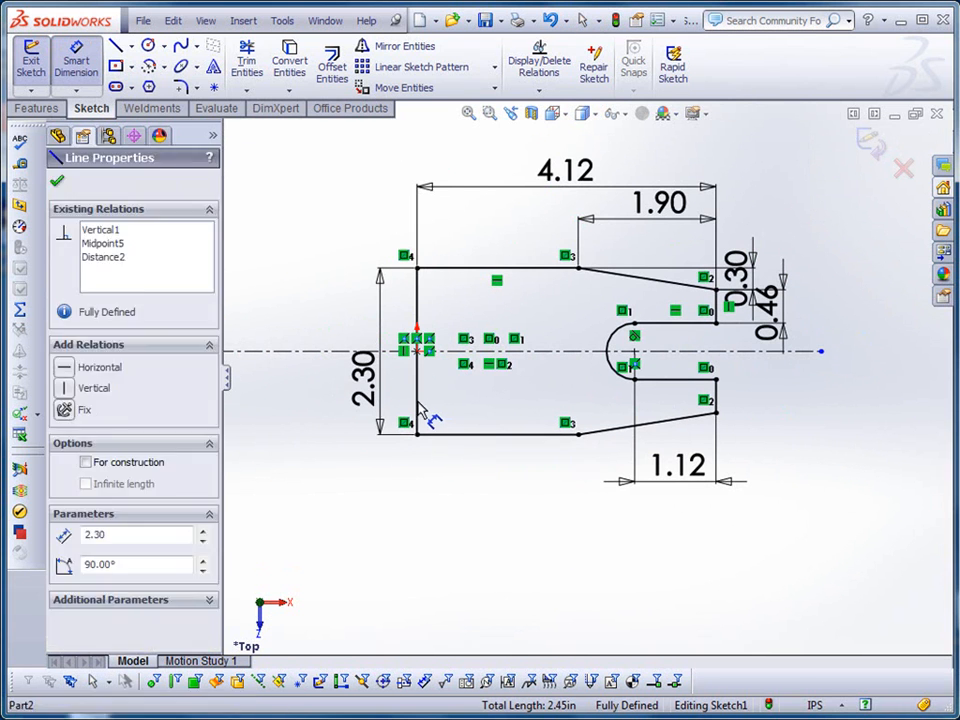
pyautogui.click(577, 434)
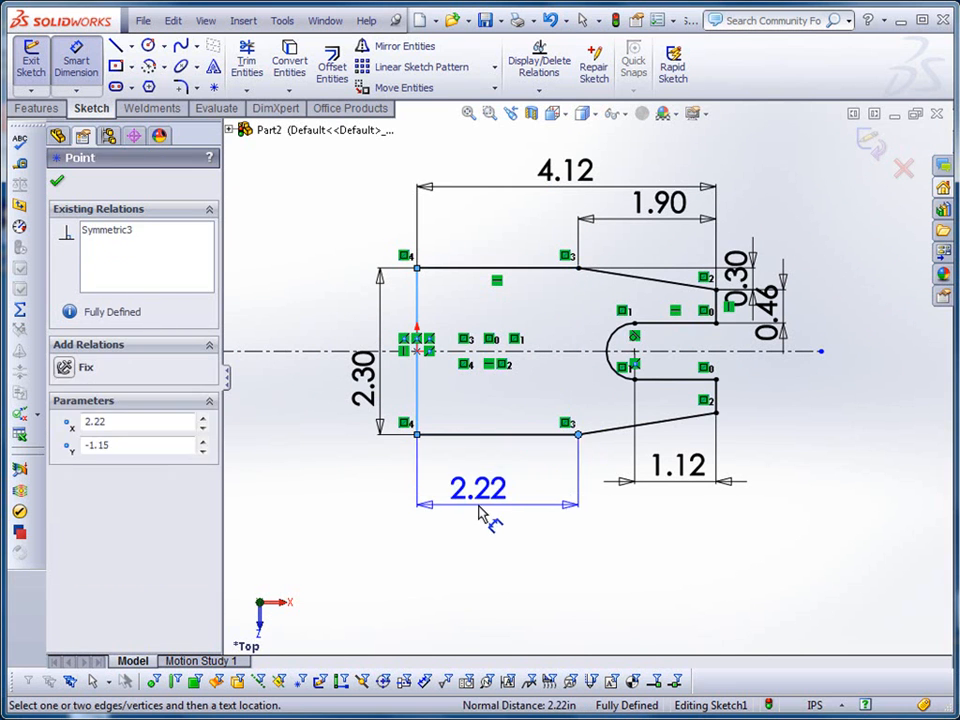
pyautogui.click(482, 513)
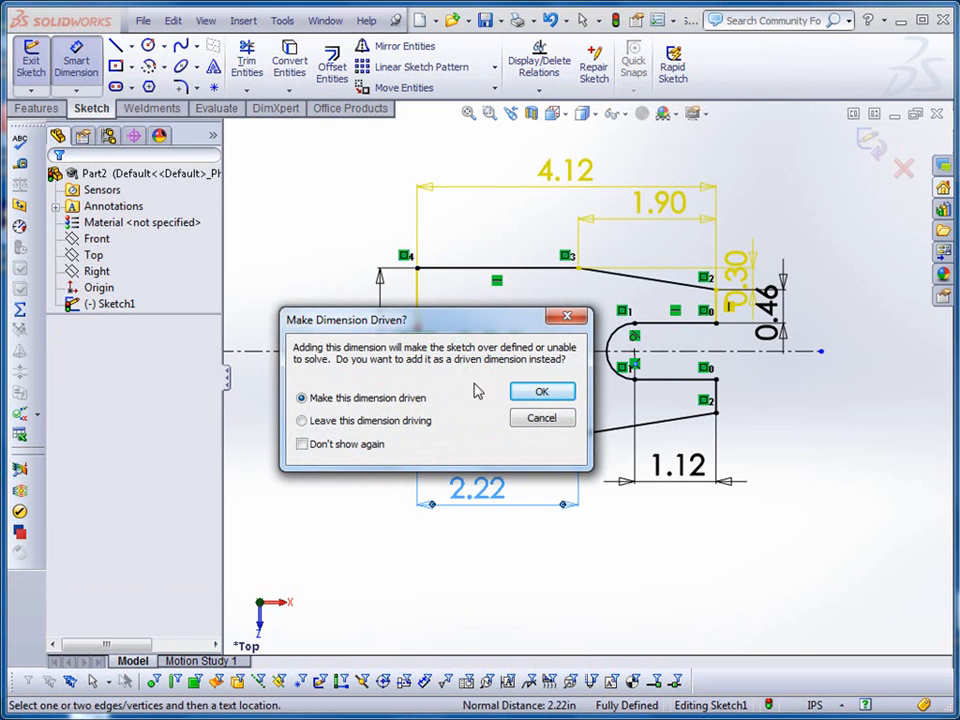
pyautogui.click(563, 392)
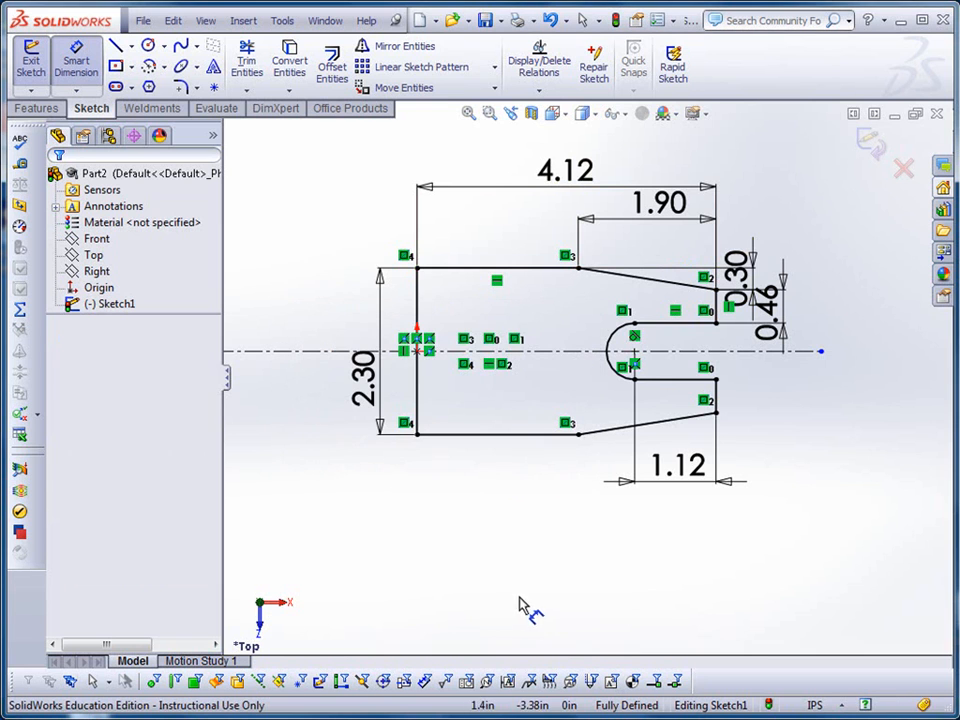
# Step: Extrude the slotted profile as a blind boss to a depth of 0.76 in, as given in the assignment drawing
pyautogui.click(37, 109)
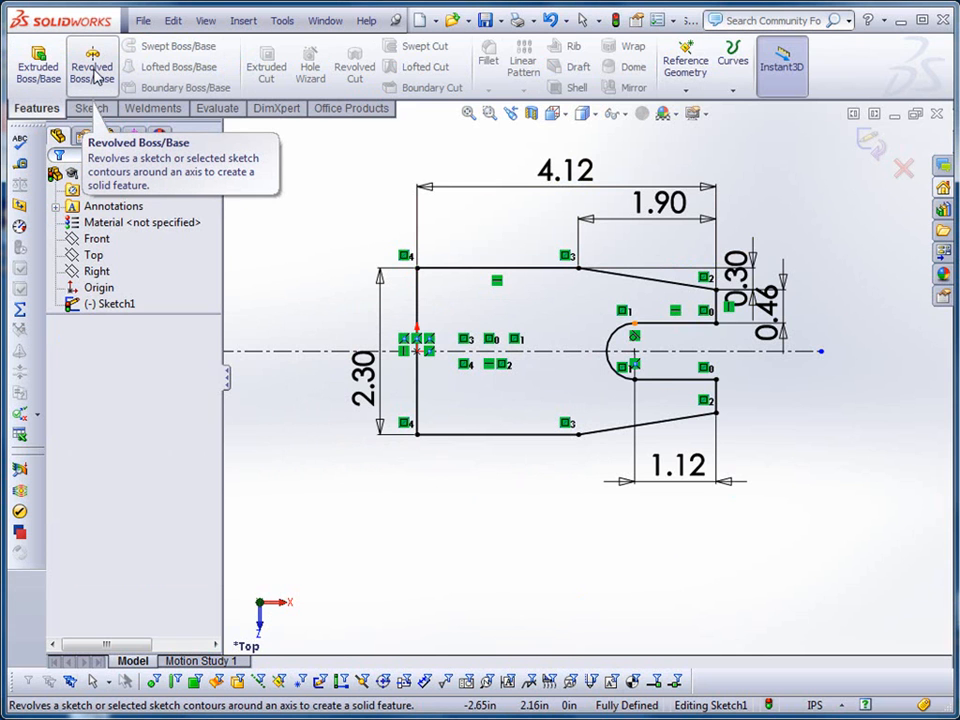
pyautogui.click(37, 72)
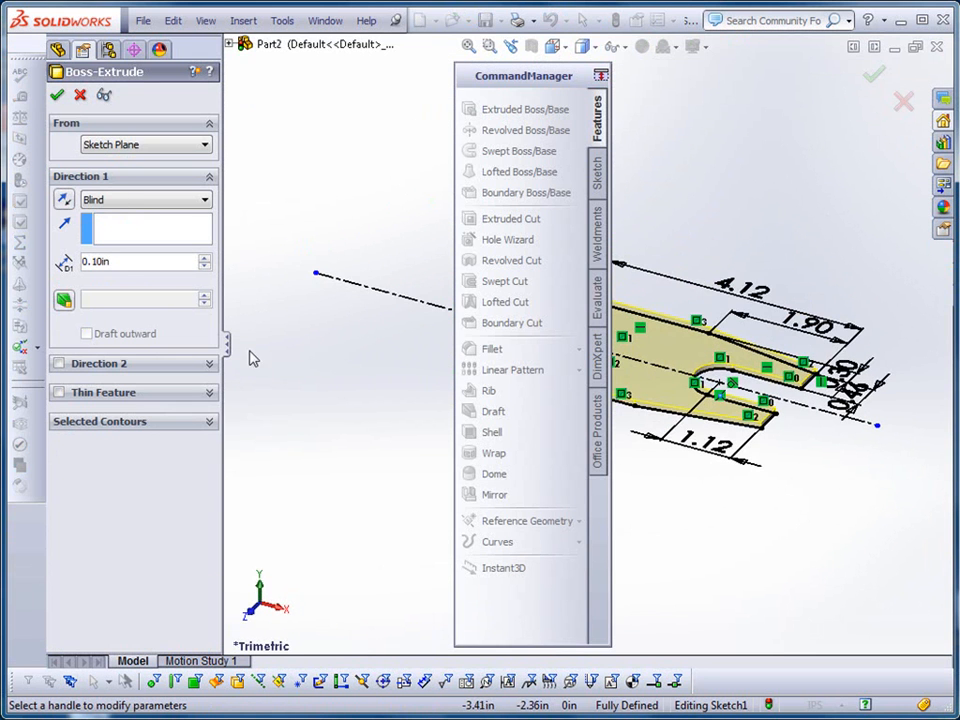
pyautogui.doubleClick(572, 77)
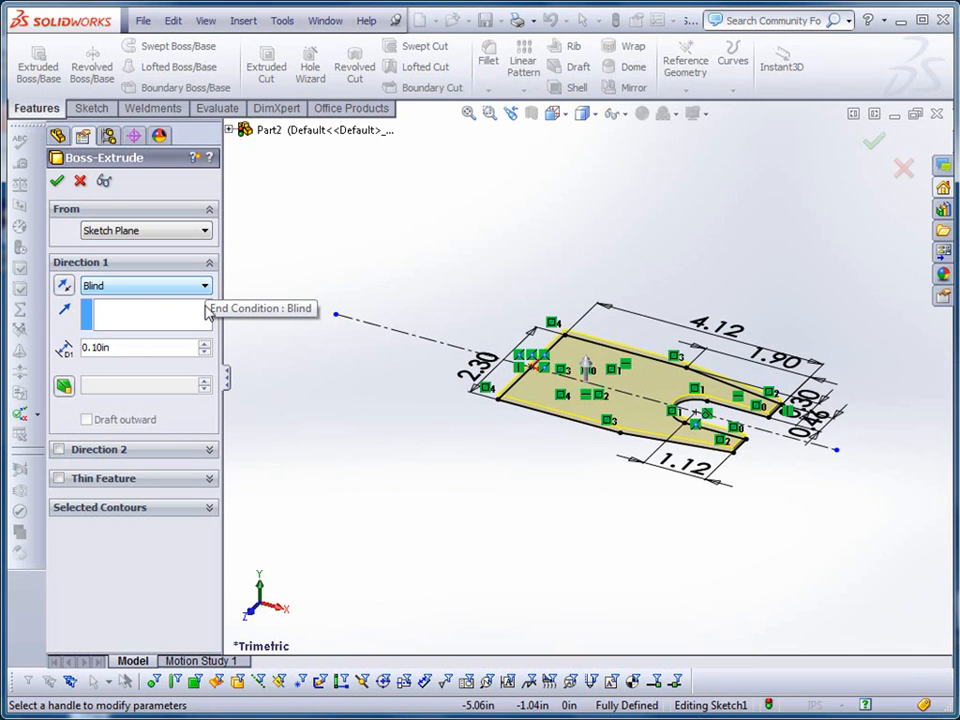
pyautogui.hotkey('alt', 'Tab')
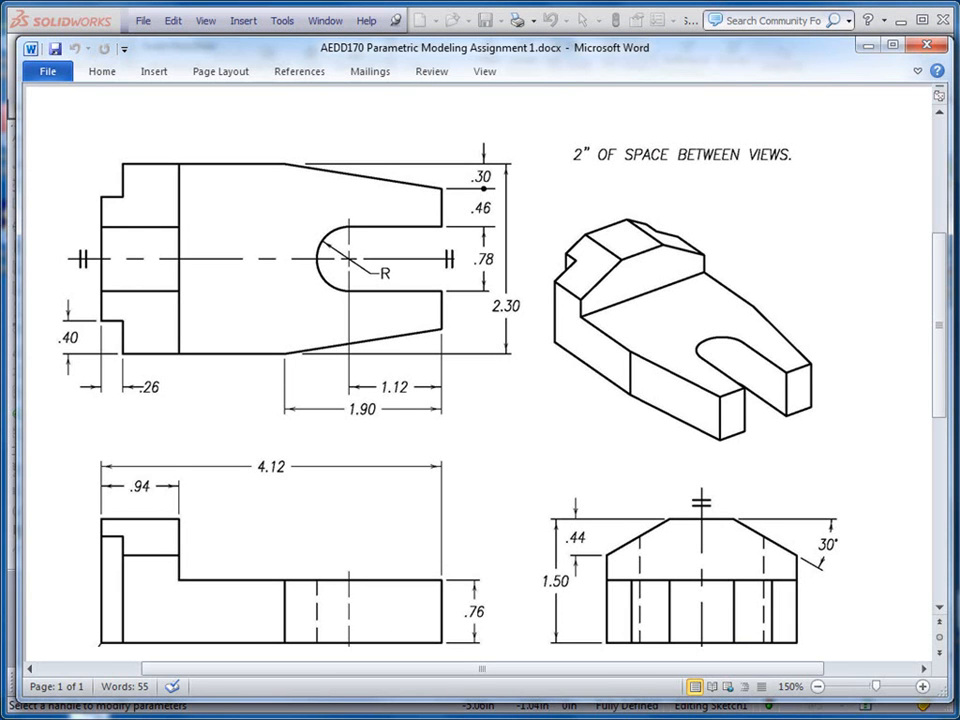
pyautogui.hotkey('alt', 'Tab')
pyautogui.moveTo(135, 350); pyautogui.dragTo(60, 349)
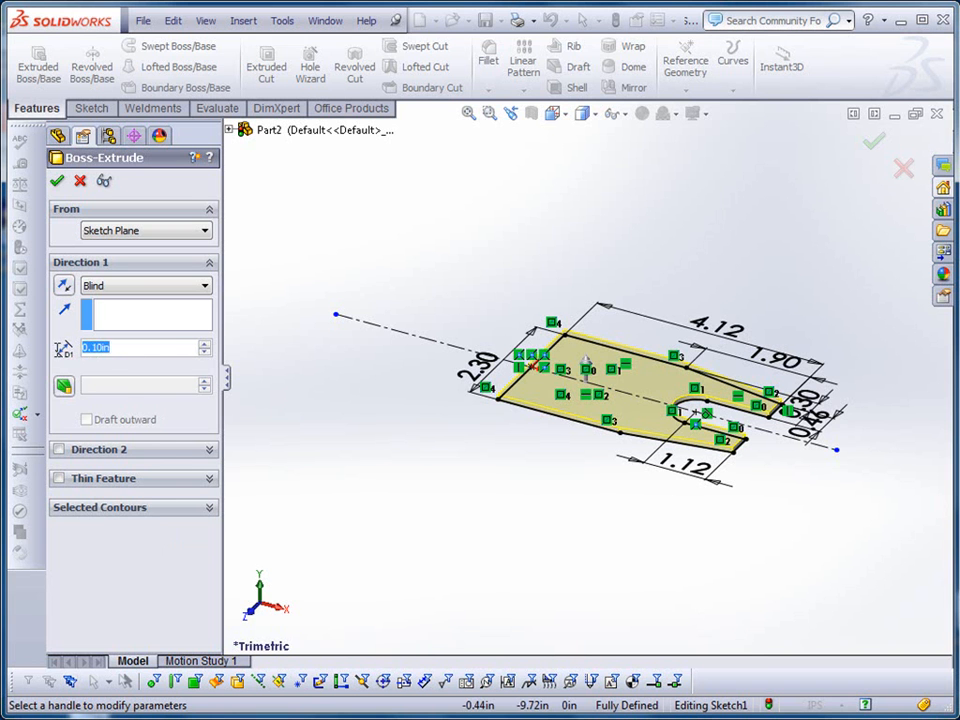
pyautogui.write('.76')
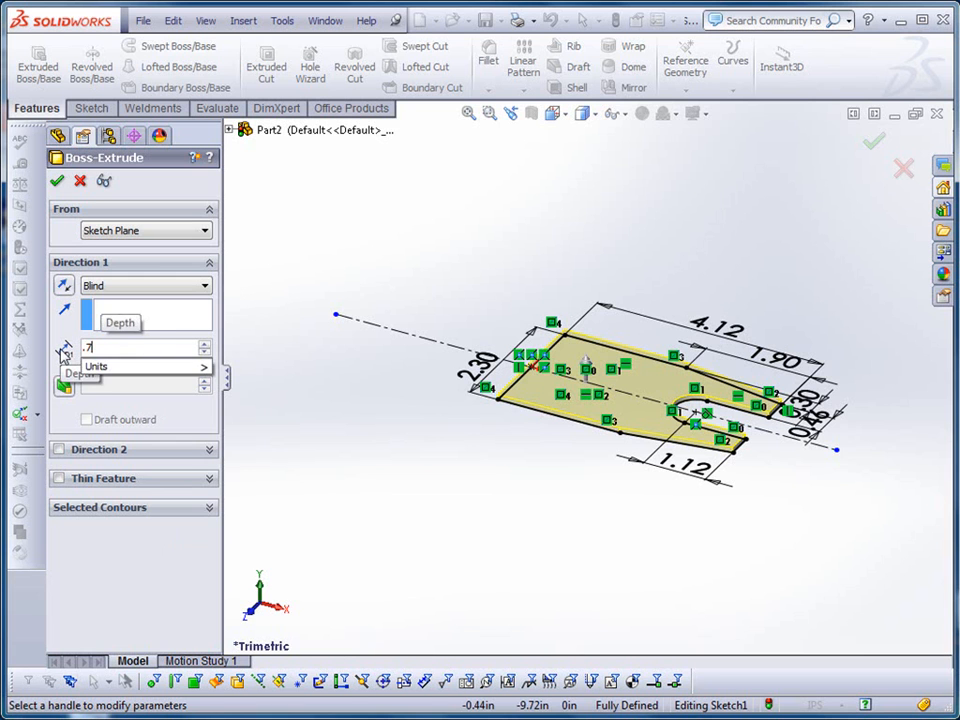
pyautogui.press('Return')
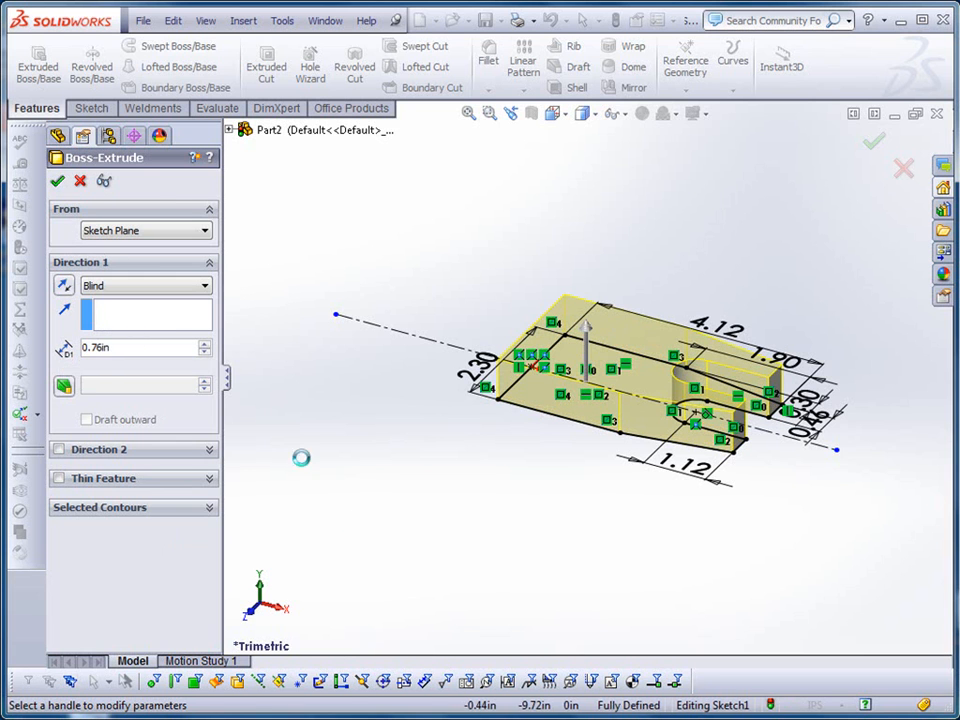
pyautogui.press('Return')
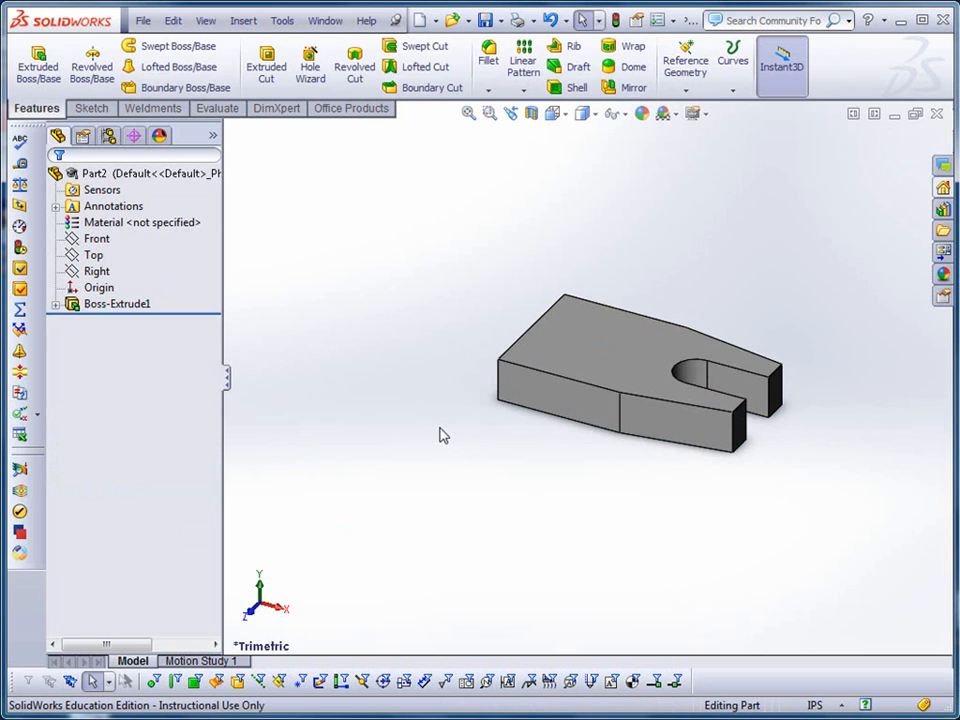
# Step: Start a new sketch on the flat end face opposite the slot and view it from the Left orientation
pyautogui.moveTo(436, 434); pyautogui.dragTo(607, 458, button='middle')
pyautogui.moveTo(567, 476); pyautogui.dragTo(533, 458, button='middle')
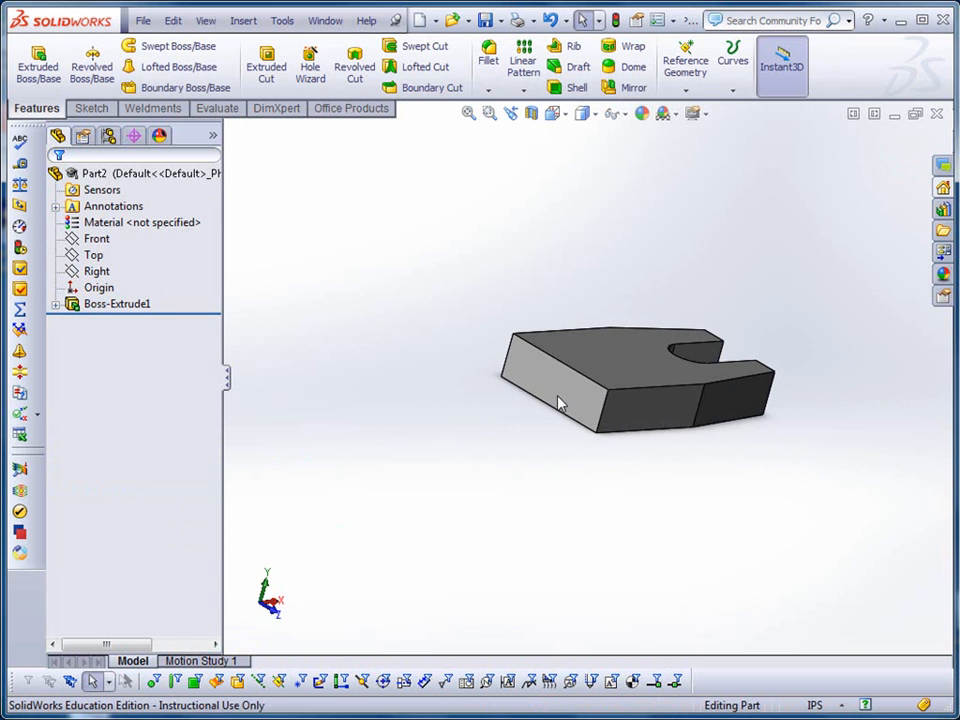
pyautogui.click(88, 109)
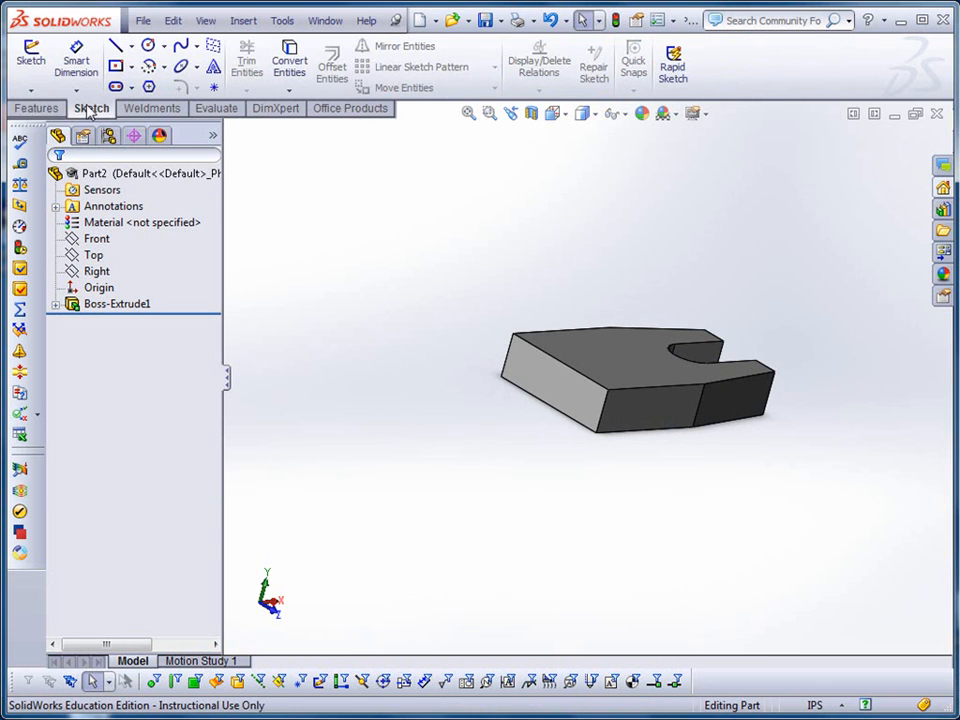
pyautogui.click(31, 62)
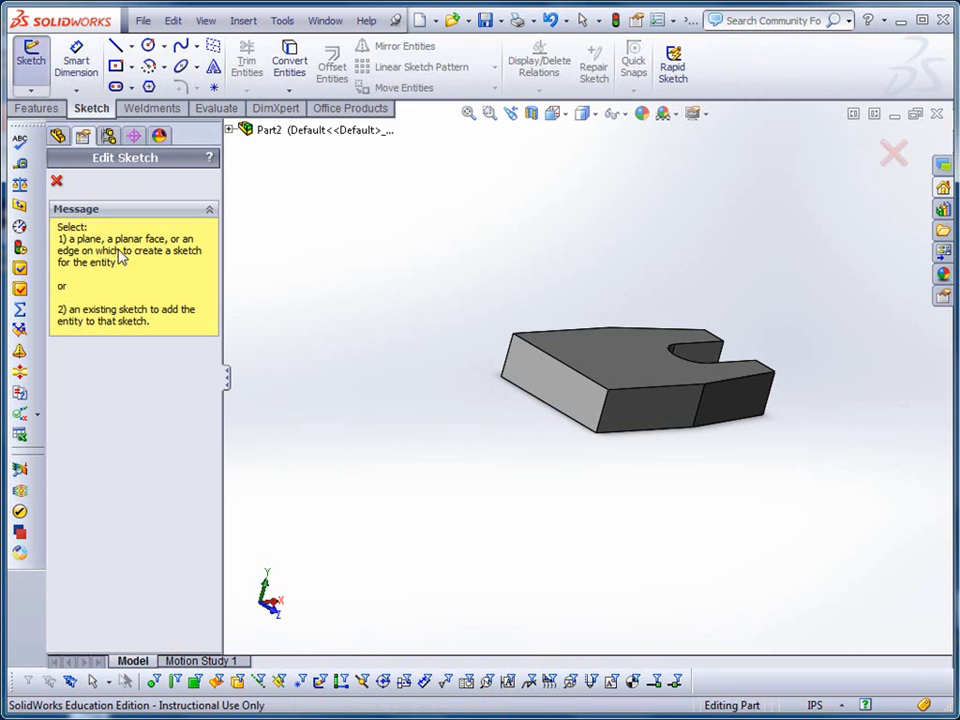
pyautogui.click(558, 395)
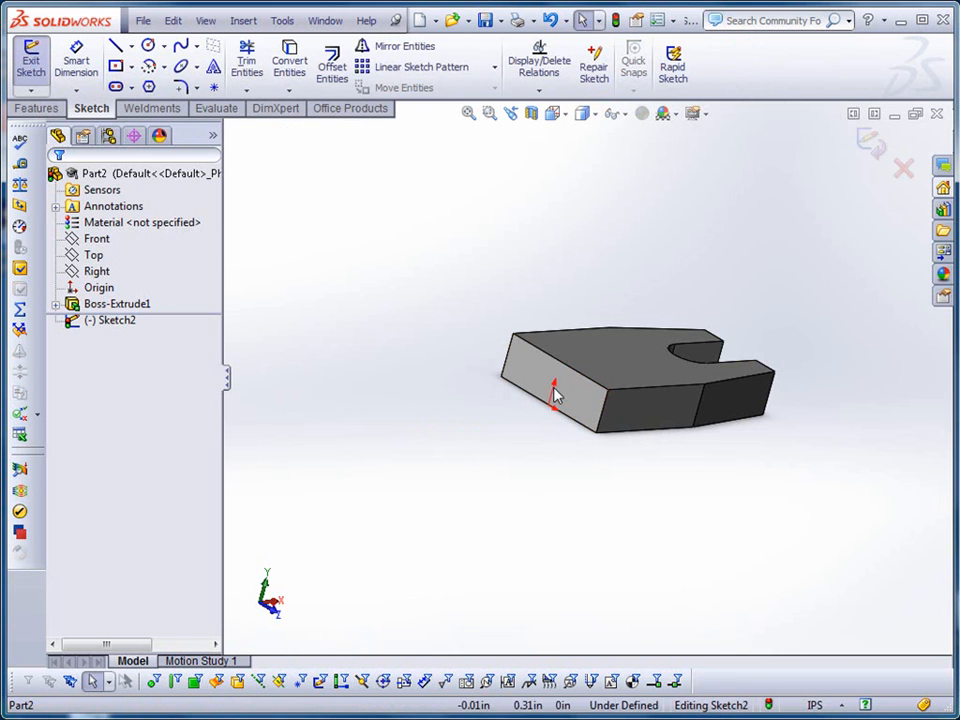
pyautogui.click(567, 116)
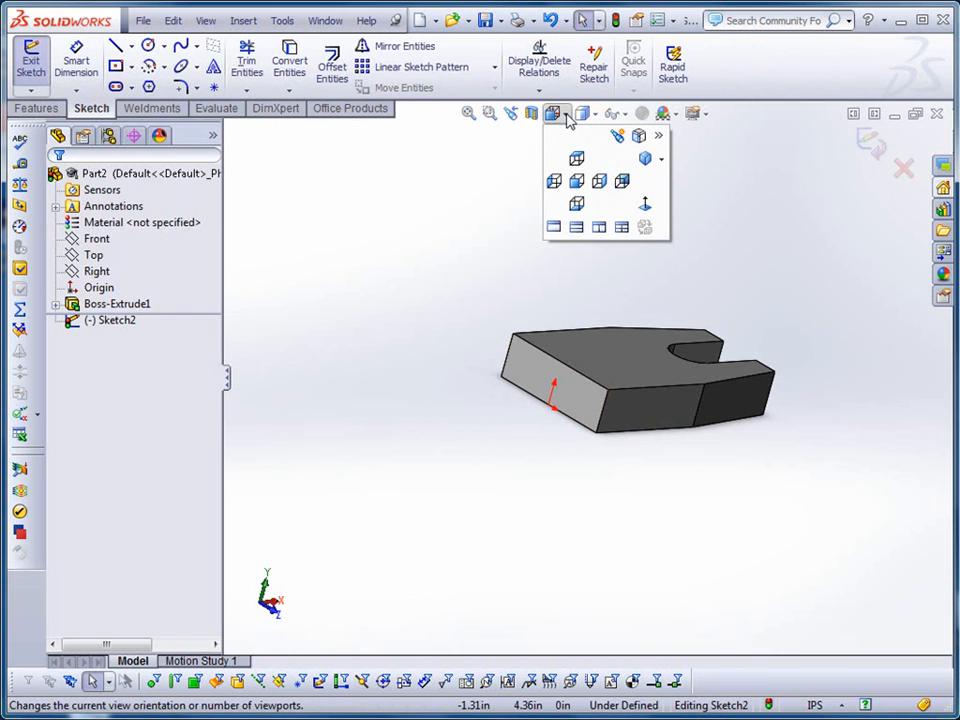
pyautogui.click(555, 184)
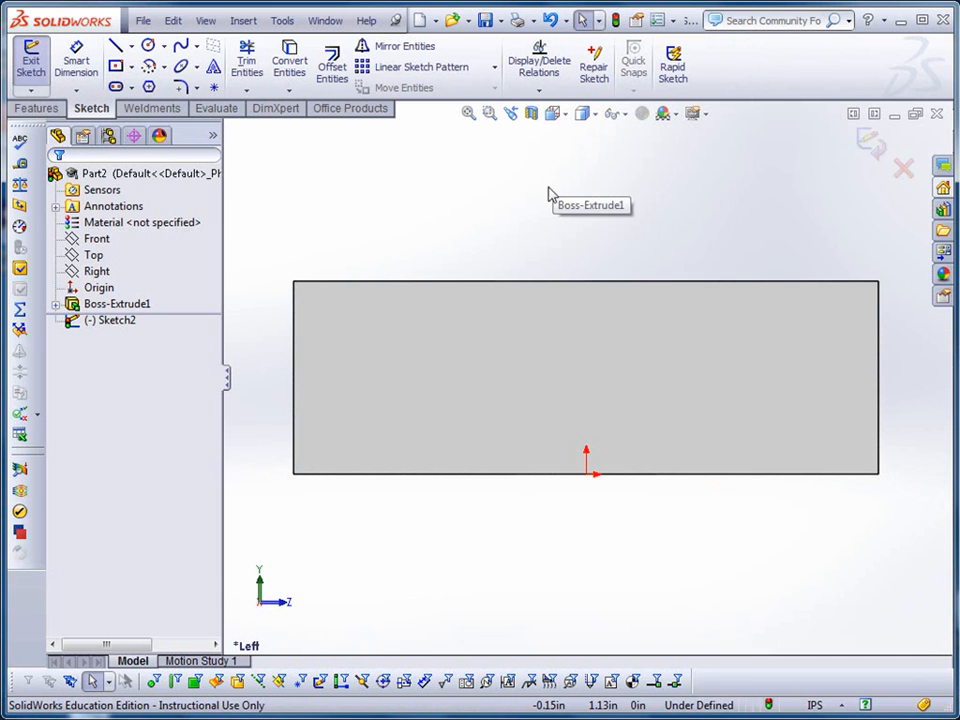
# Step: Sketch a vertical centerline about 2.15 in long through the middle of the face, extending above and below it
pyautogui.click(131, 46)
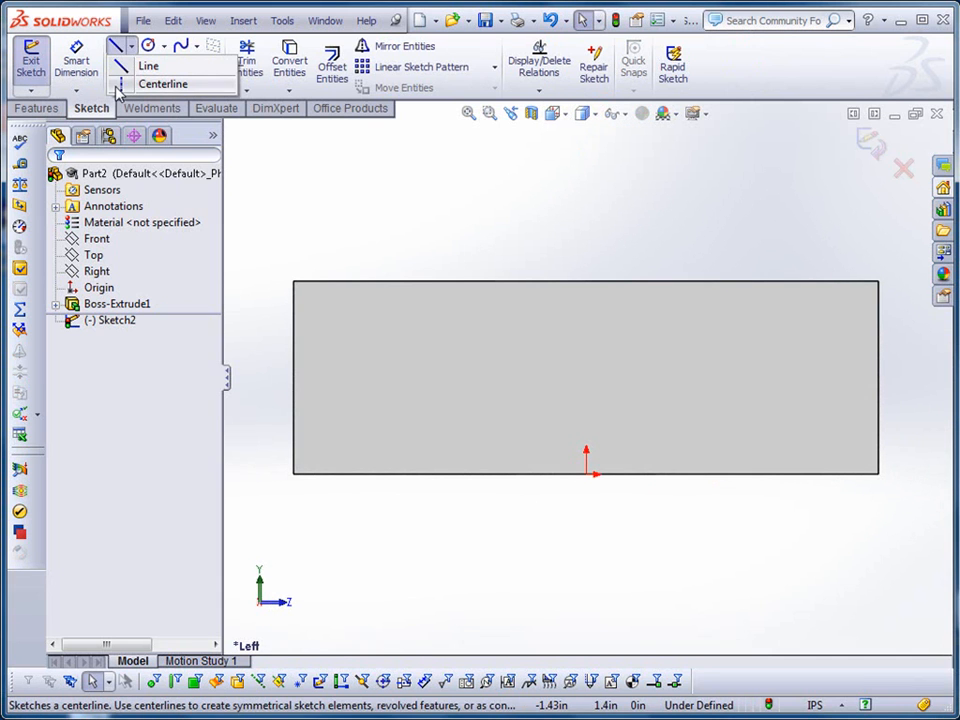
pyautogui.click(118, 85)
pyautogui.press('z')
pyautogui.press('z')
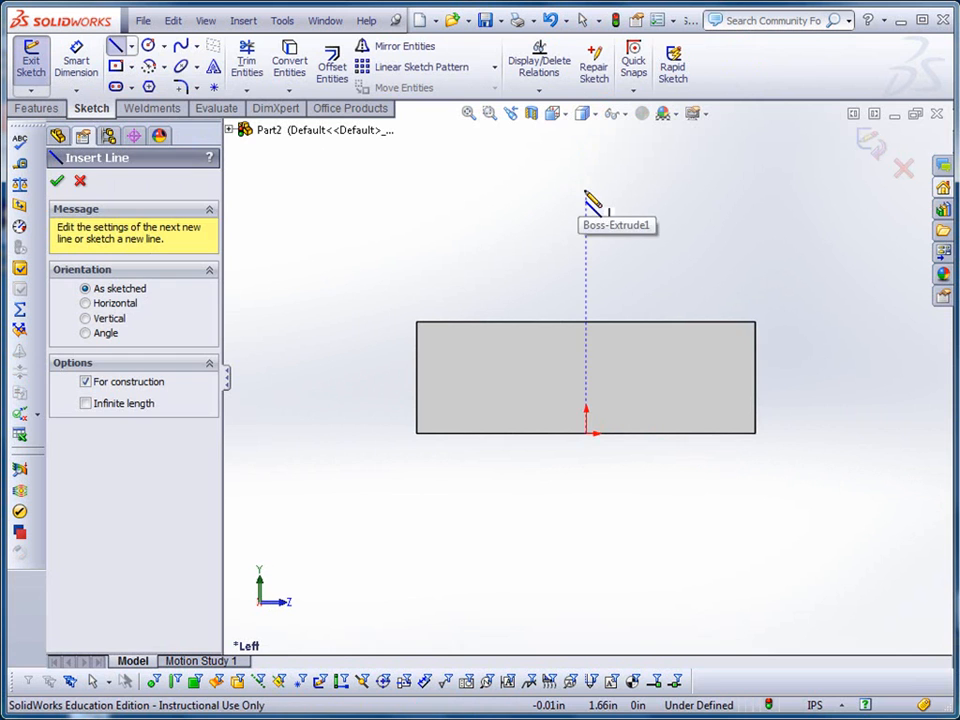
pyautogui.click(586, 191)
pyautogui.click(586, 506)
pyautogui.press('Escape')
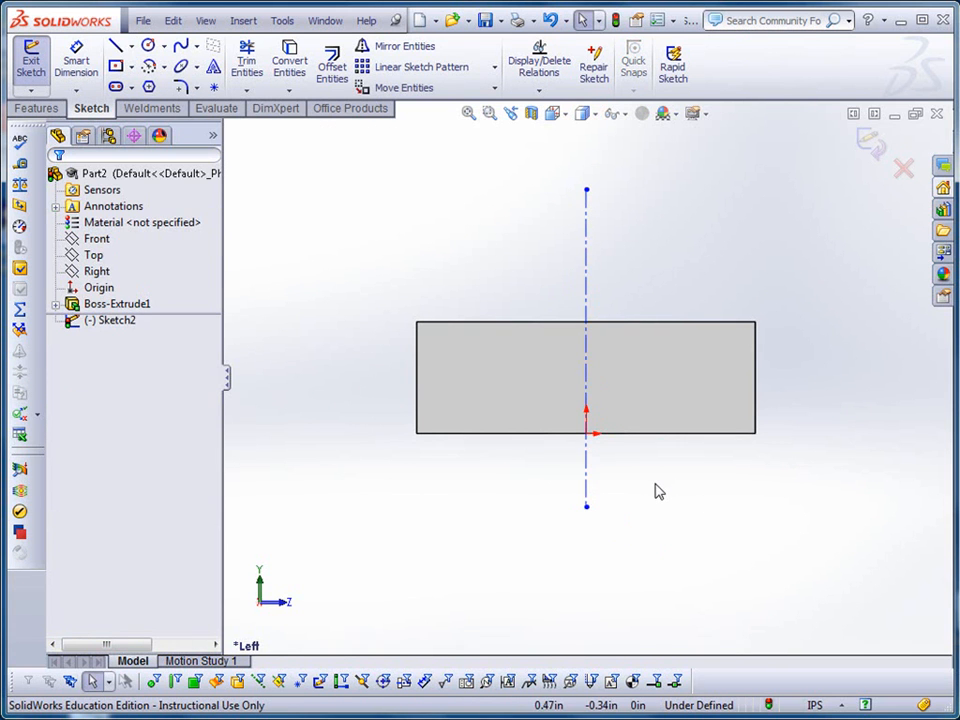
# Step: Test the centerline's freedom by moving it sideways and back, and make it coincident with the origin
pyautogui.moveTo(587, 253); pyautogui.dragTo(532, 262)
pyautogui.moveTo(534, 458); pyautogui.dragTo(591, 458)
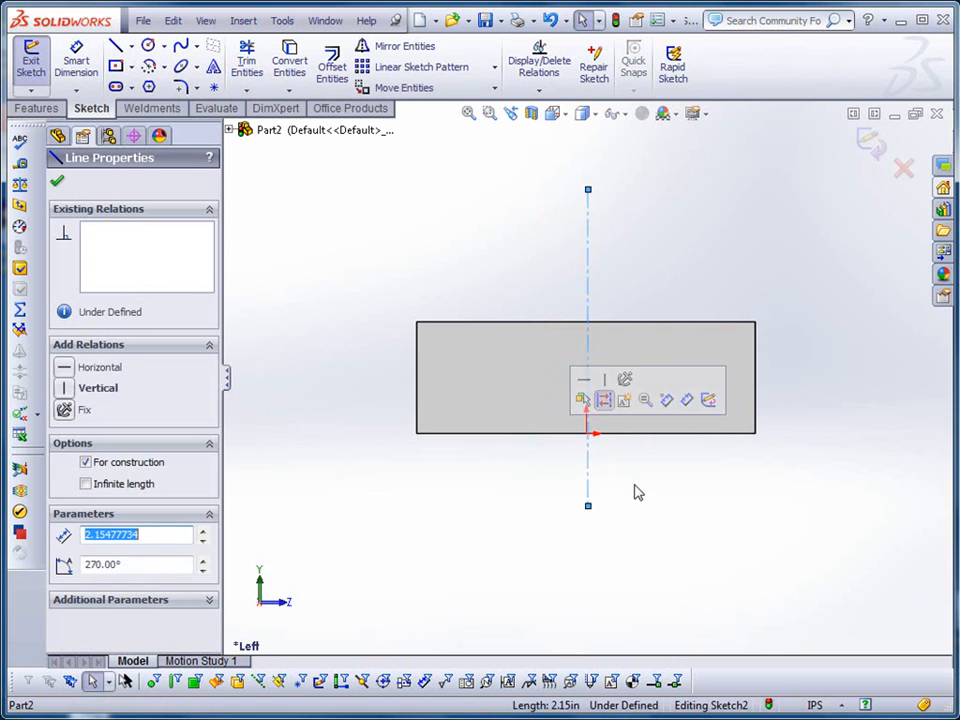
pyautogui.click(598, 266)
pyautogui.scroll(-2, 611, 386)
pyautogui.scroll(-4, 611, 386)
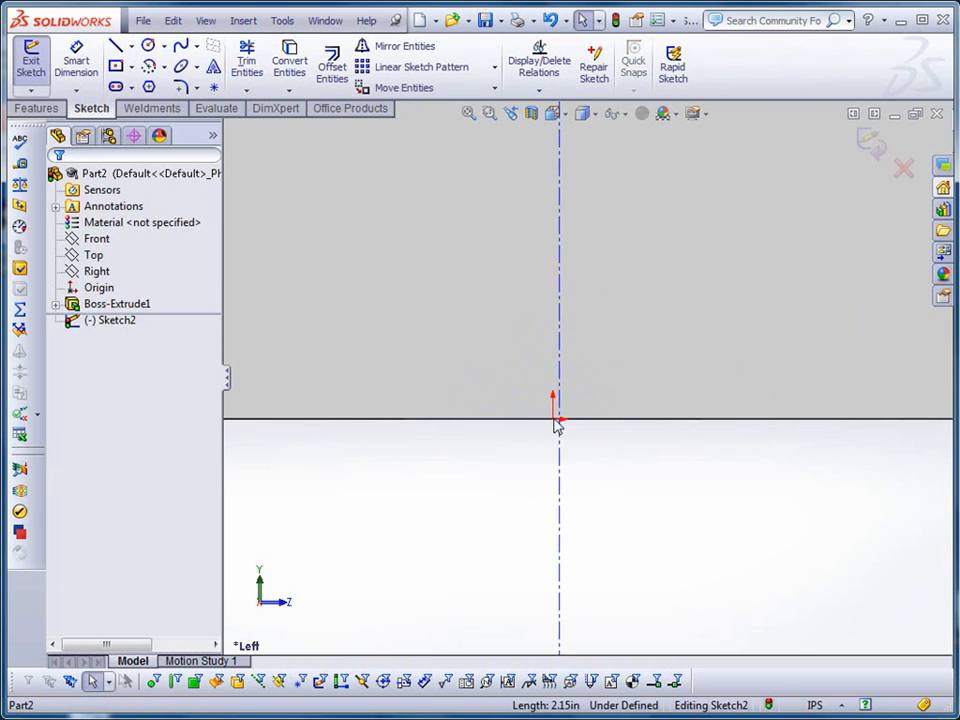
pyautogui.click(553, 418)
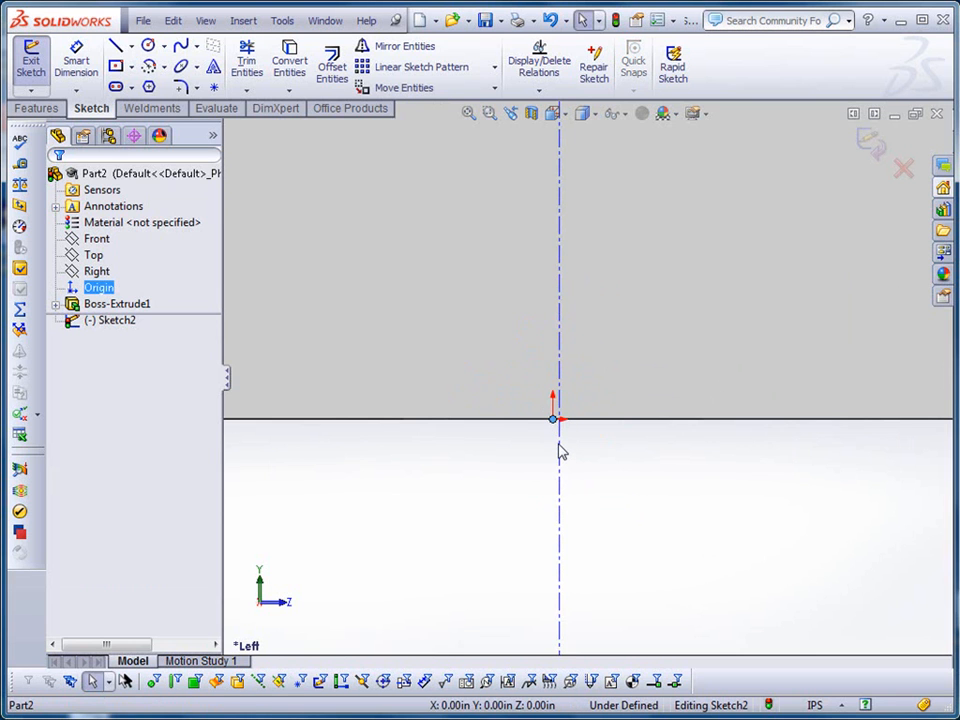
pyautogui.keyDown('ctrl'); pyautogui.click(559, 451); pyautogui.keyUp('ctrl')
pyautogui.click(63, 494)
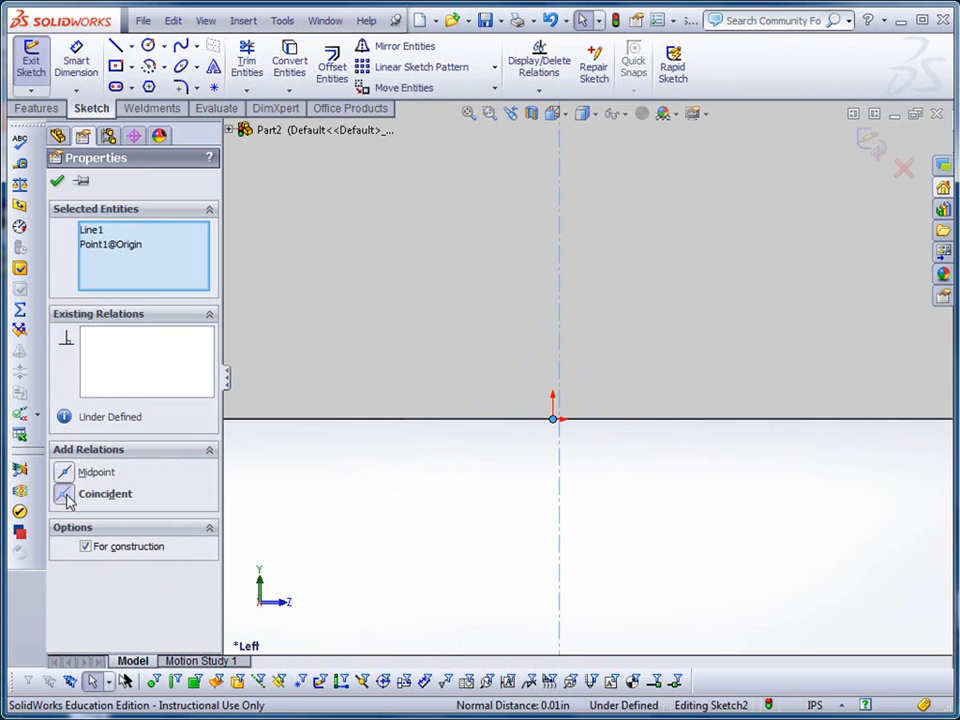
pyautogui.click(300, 499)
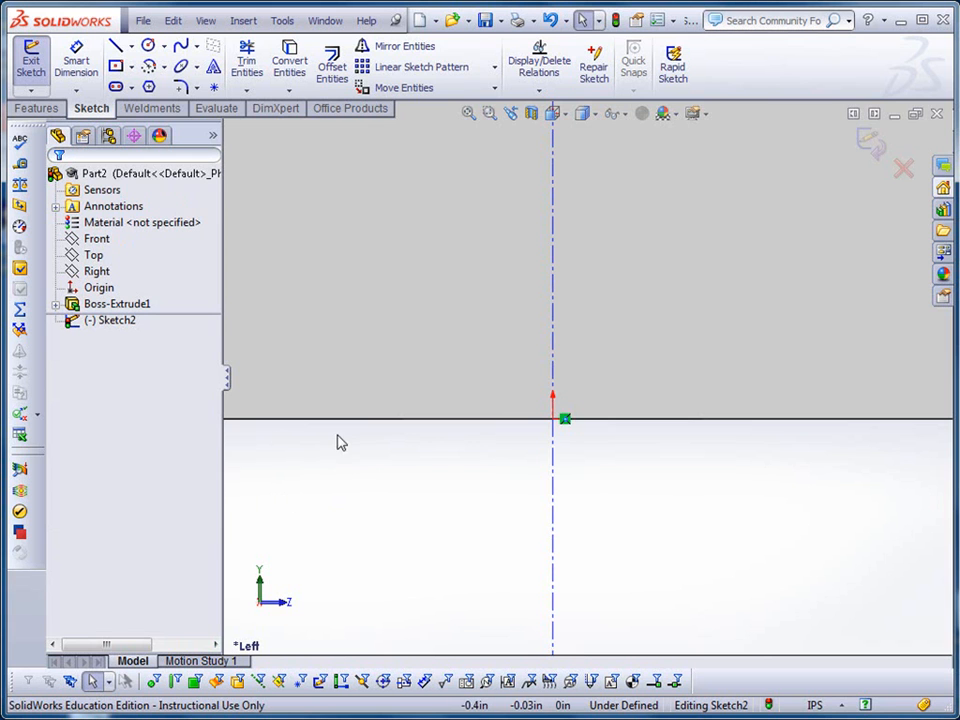
# Step: Tilt the centerline about the origin by moving its upper endpoint to about X 0.36 in, Y 1.41 in
pyautogui.scroll(3, 658, 484)
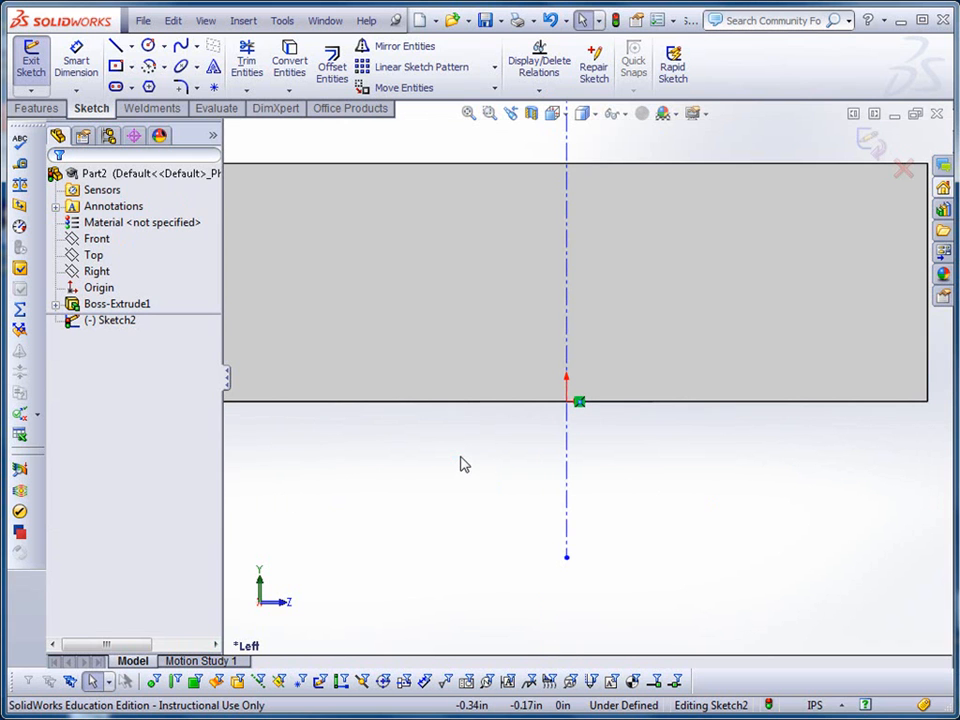
pyautogui.press('f')
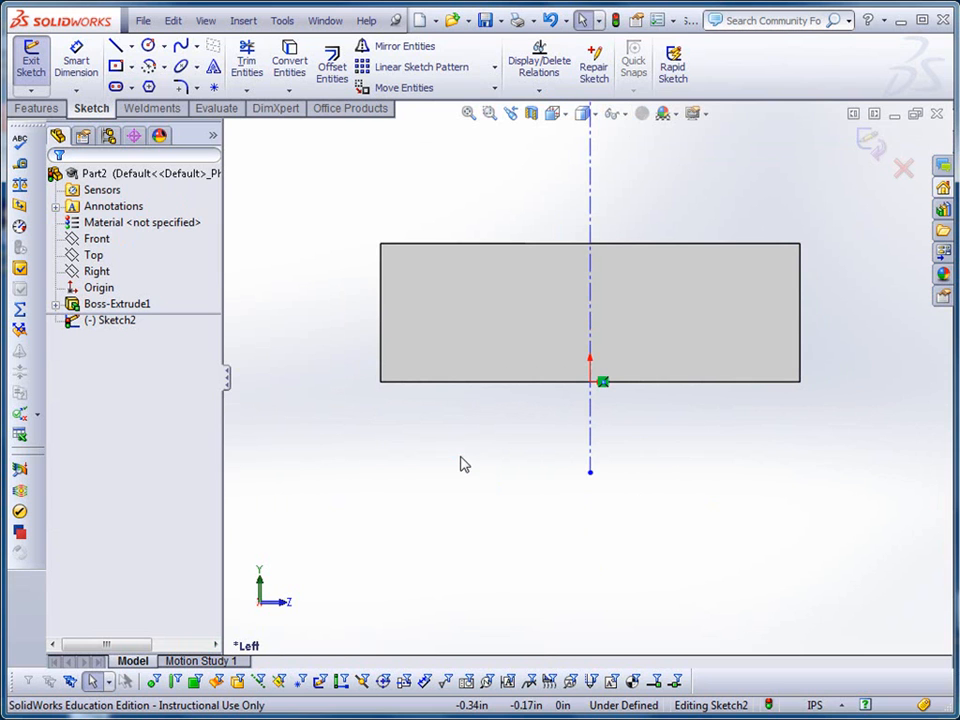
pyautogui.scroll(3, 461, 464)
pyautogui.scroll(-3, 653, 382)
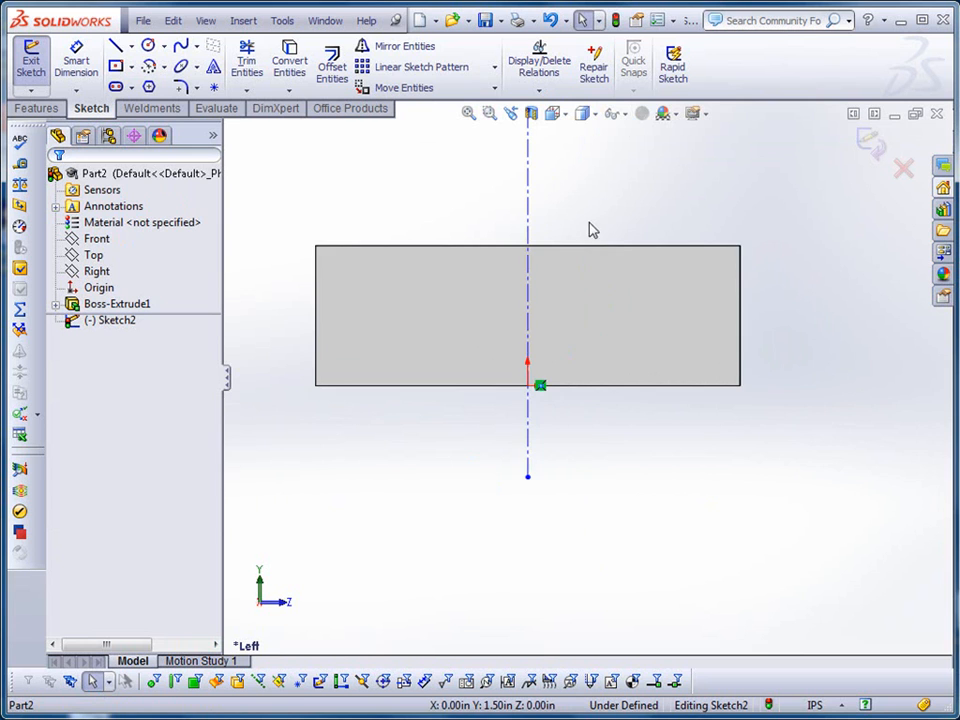
pyautogui.scroll(2, 592, 225)
pyautogui.scroll(-1, 595, 220)
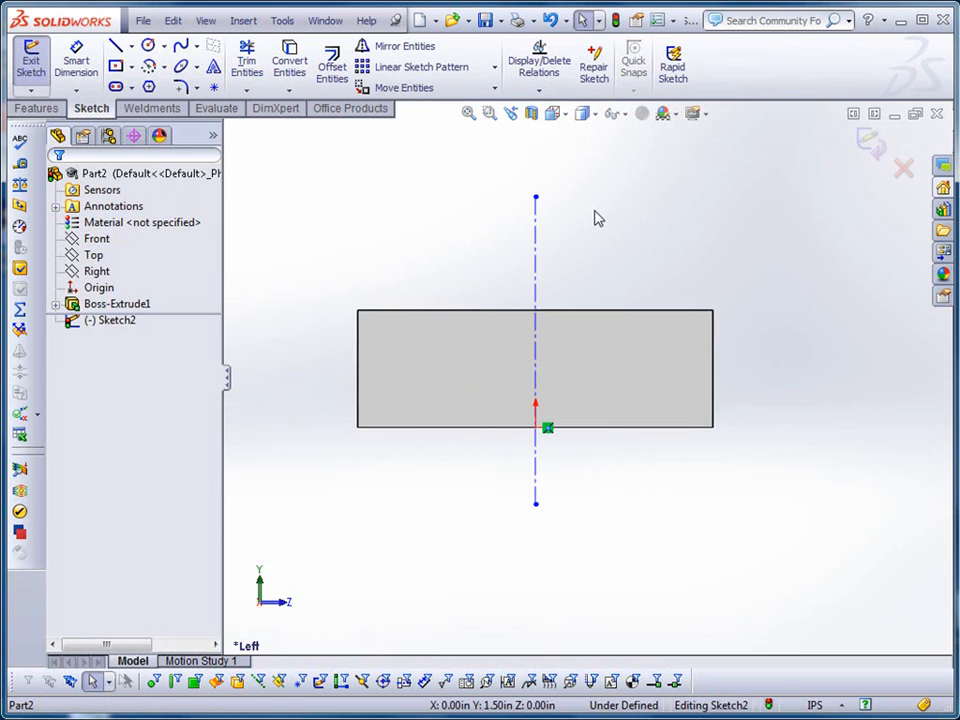
pyautogui.click(536, 228)
pyautogui.moveTo(538, 203); pyautogui.dragTo(593, 214)
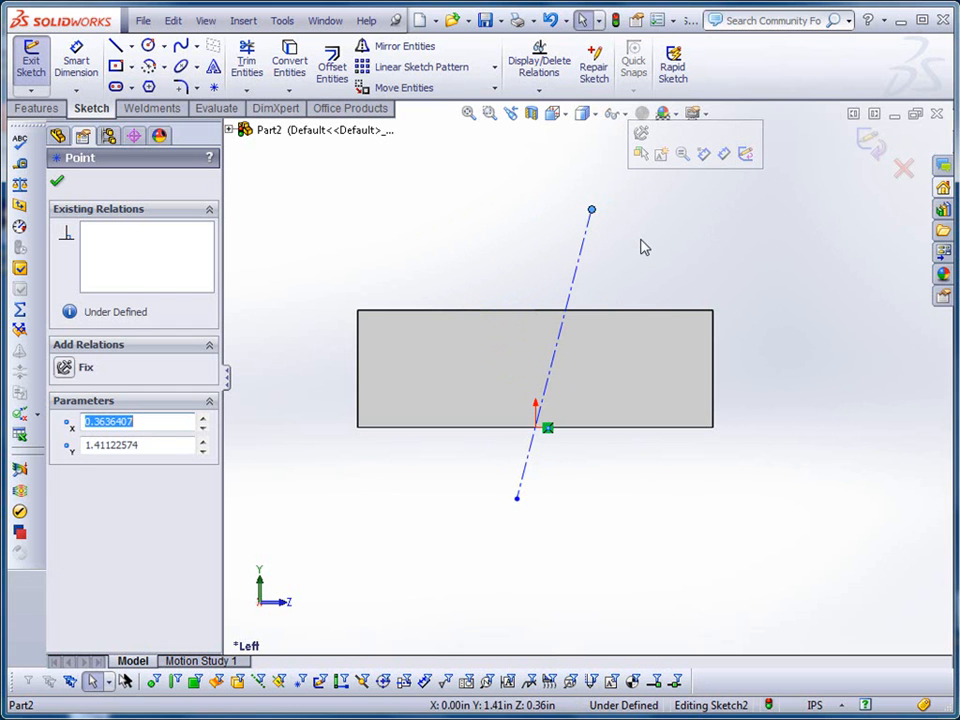
pyautogui.press('Escape')
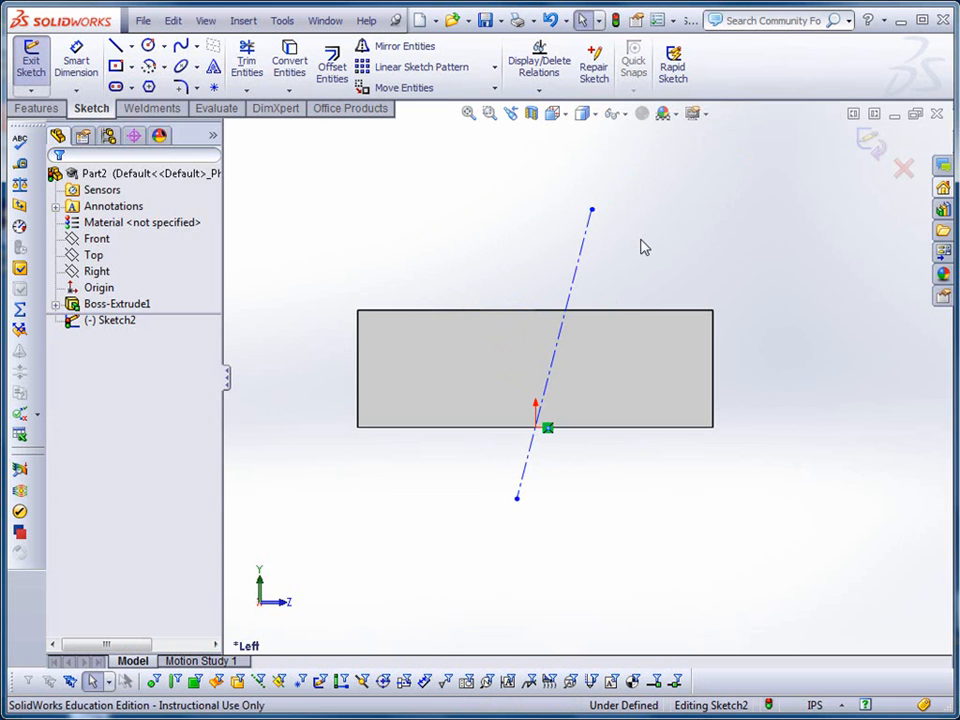
# Step: Add a Vertical relation to the tilted centerline through the origin
pyautogui.click(585, 253)
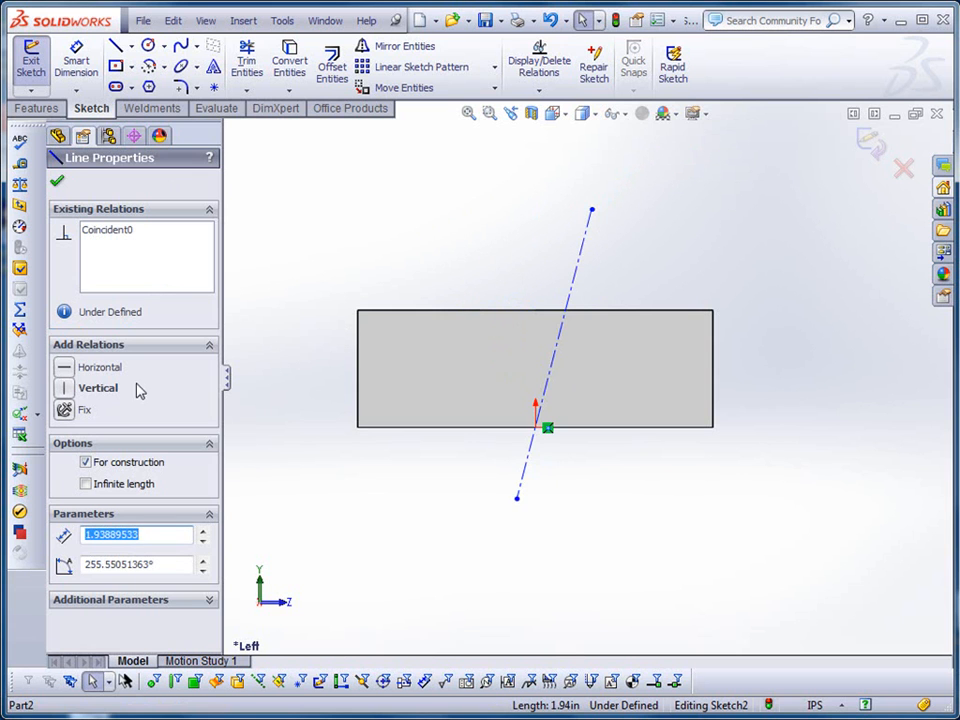
pyautogui.click(66, 390)
pyautogui.click(57, 181)
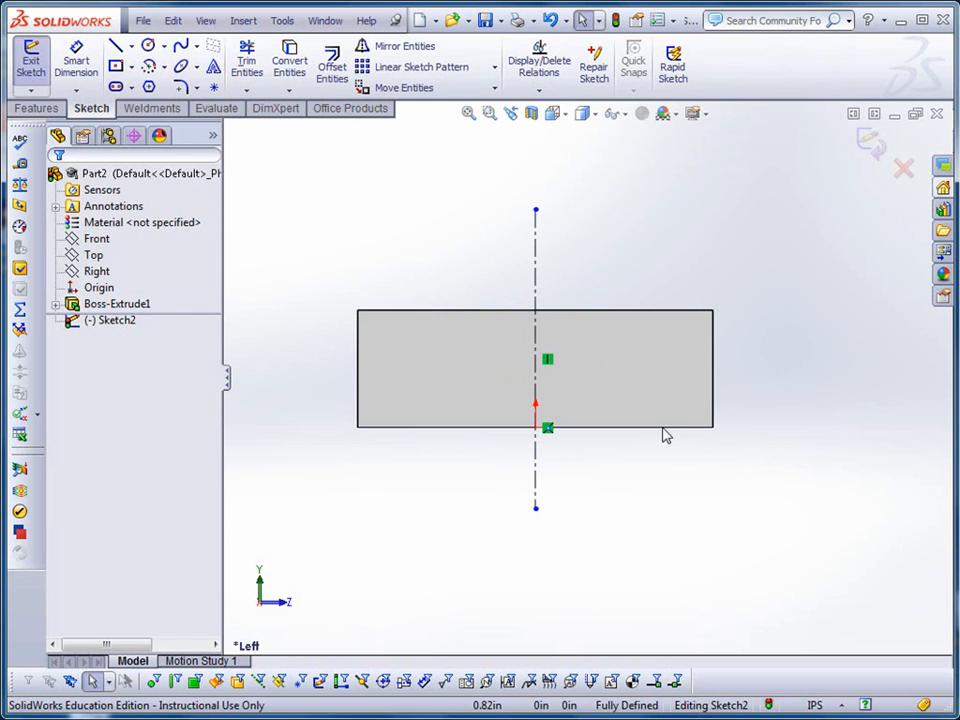
# Step: Delete the centerline and sketch a new vertical one passing through the origin, extending above and below the end face
pyautogui.click(536, 270)
pyautogui.press('Delete')
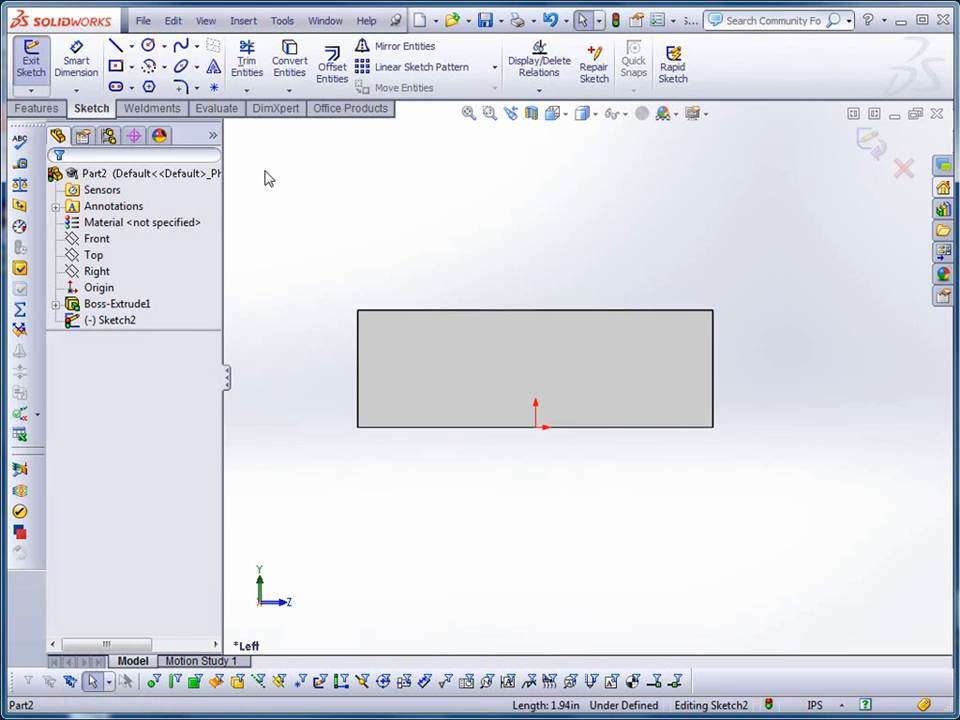
pyautogui.click(131, 46)
pyautogui.click(145, 84)
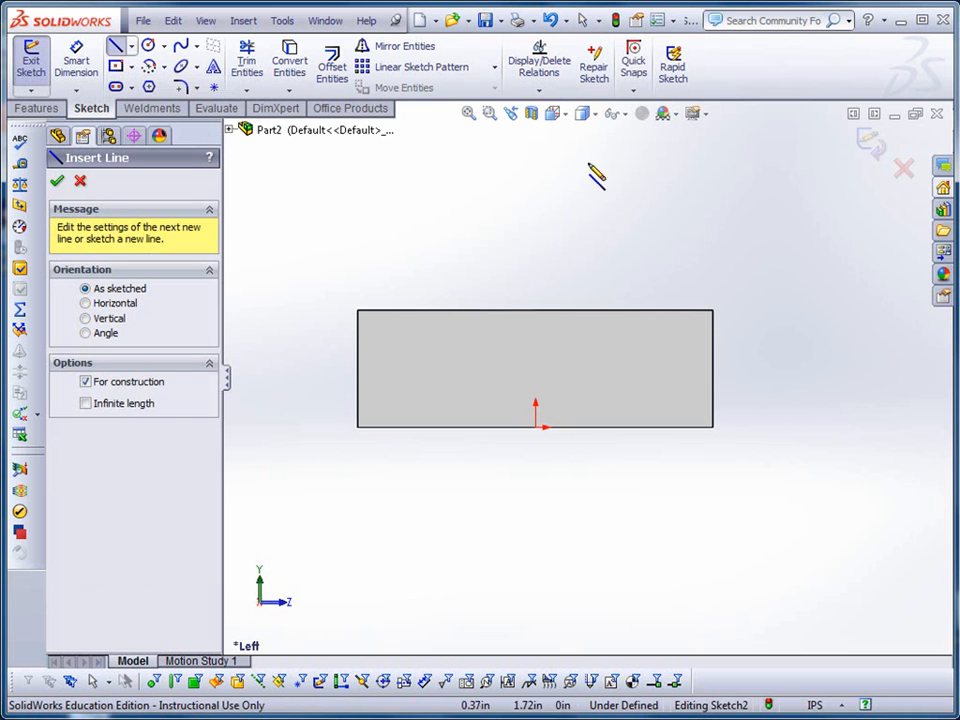
pyautogui.click(535, 223)
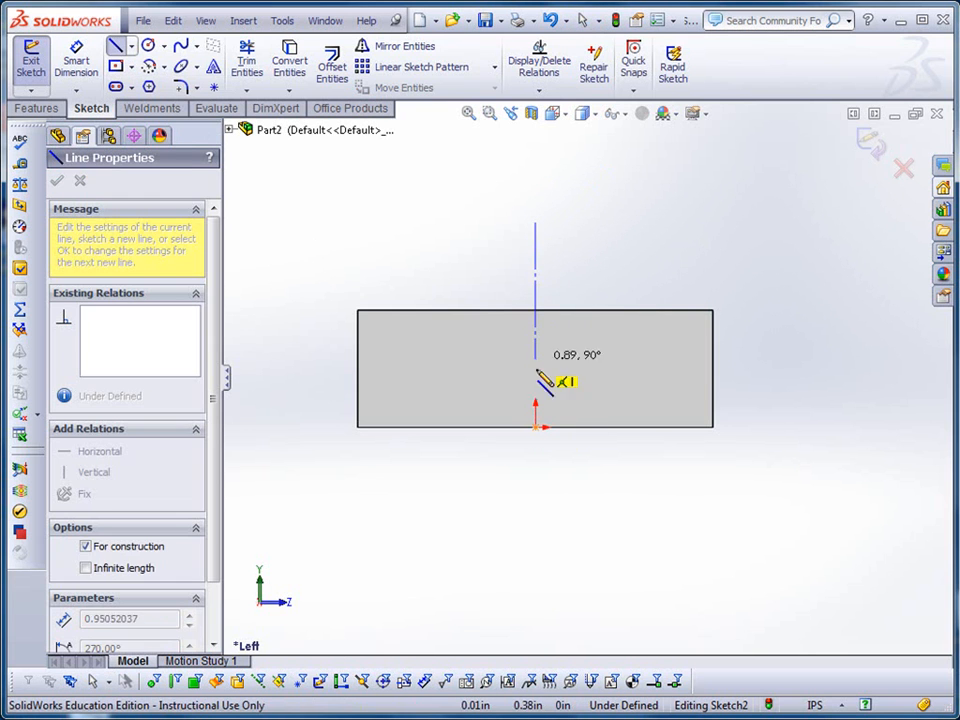
pyautogui.click(535, 543)
pyautogui.press('Escape')
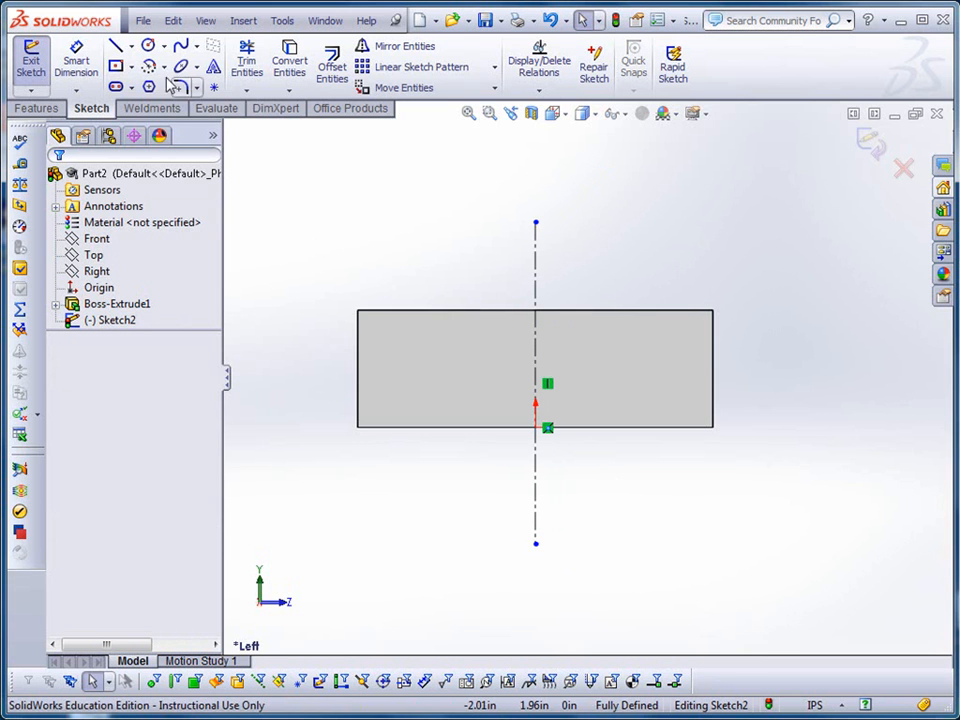
# Step: Sketch the half profile from the centerline: 1.15 in along the face's upper edge, about 0.4 in up, a slope, and about 0.65 in back
pyautogui.click(117, 50)
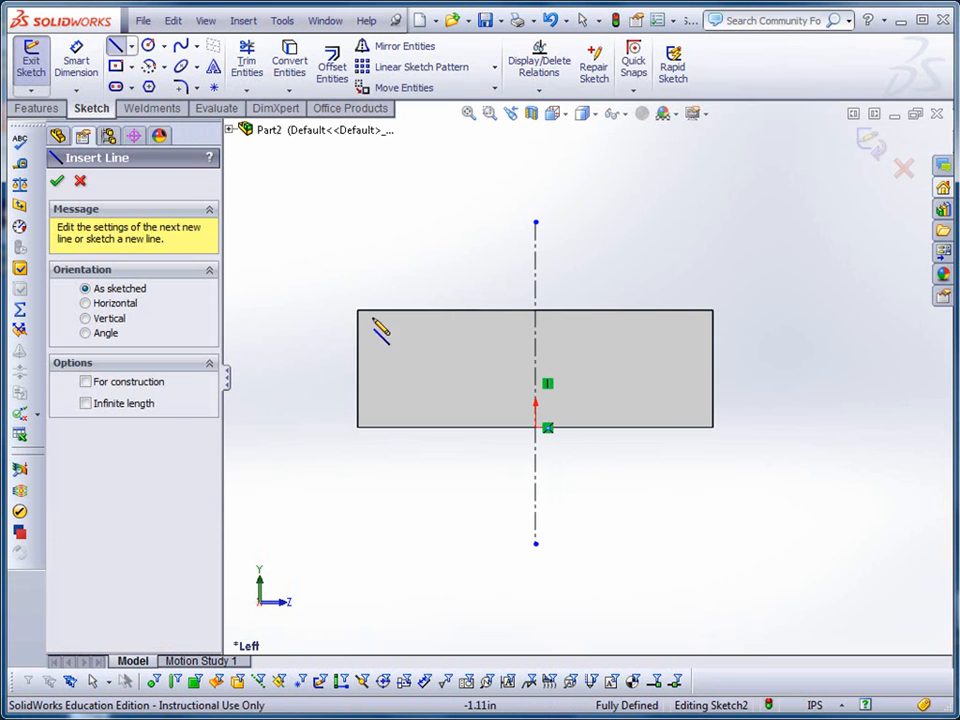
pyautogui.click(535, 310)
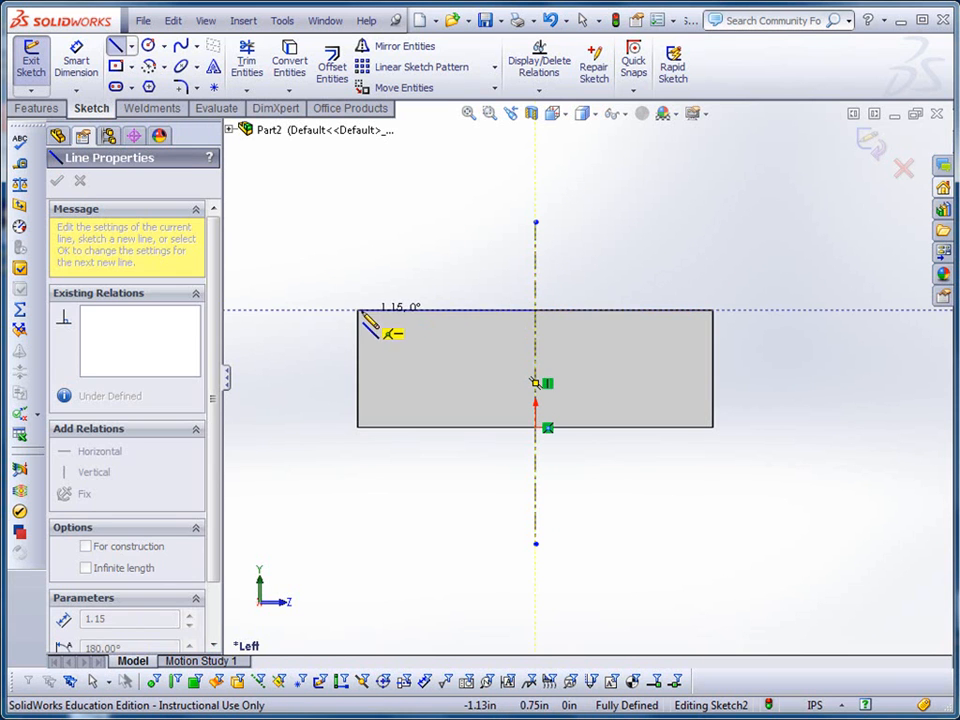
pyautogui.click(358, 310)
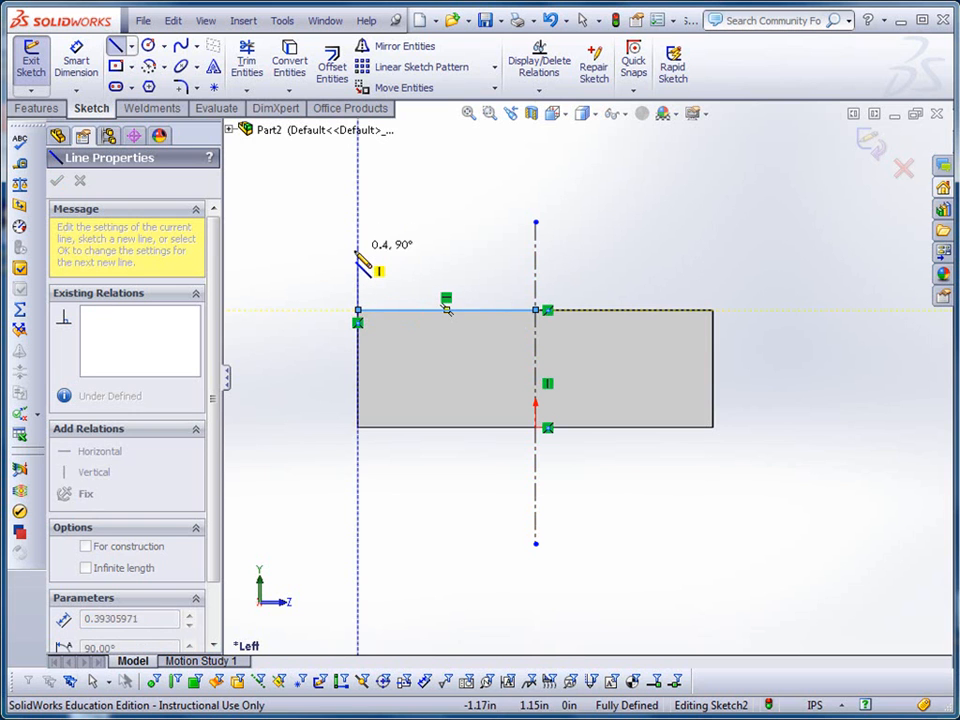
pyautogui.click(358, 251)
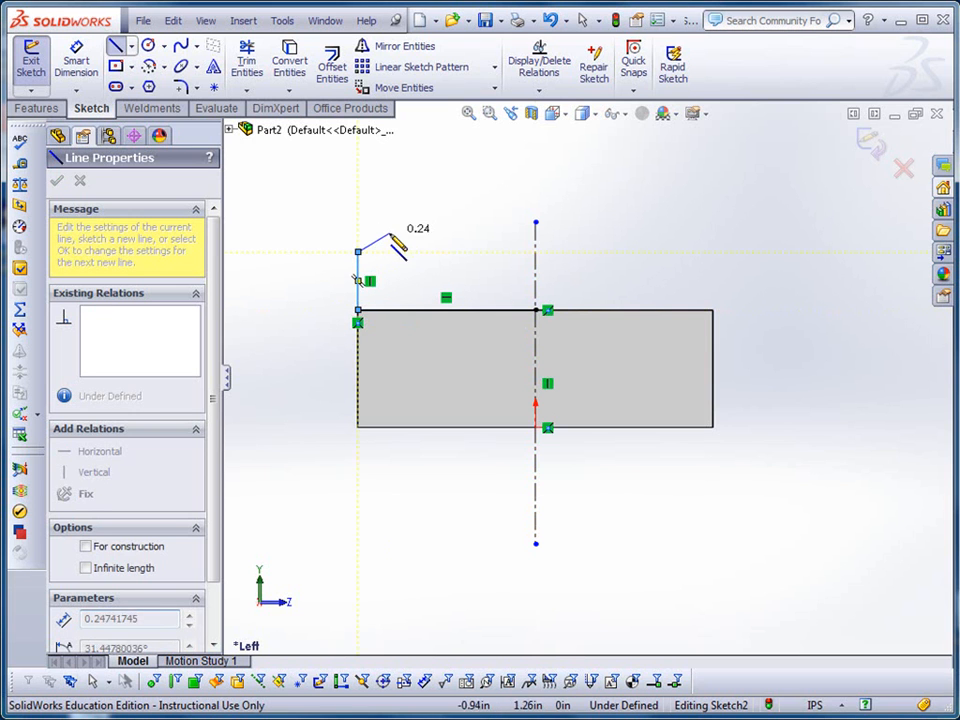
pyautogui.click(436, 197)
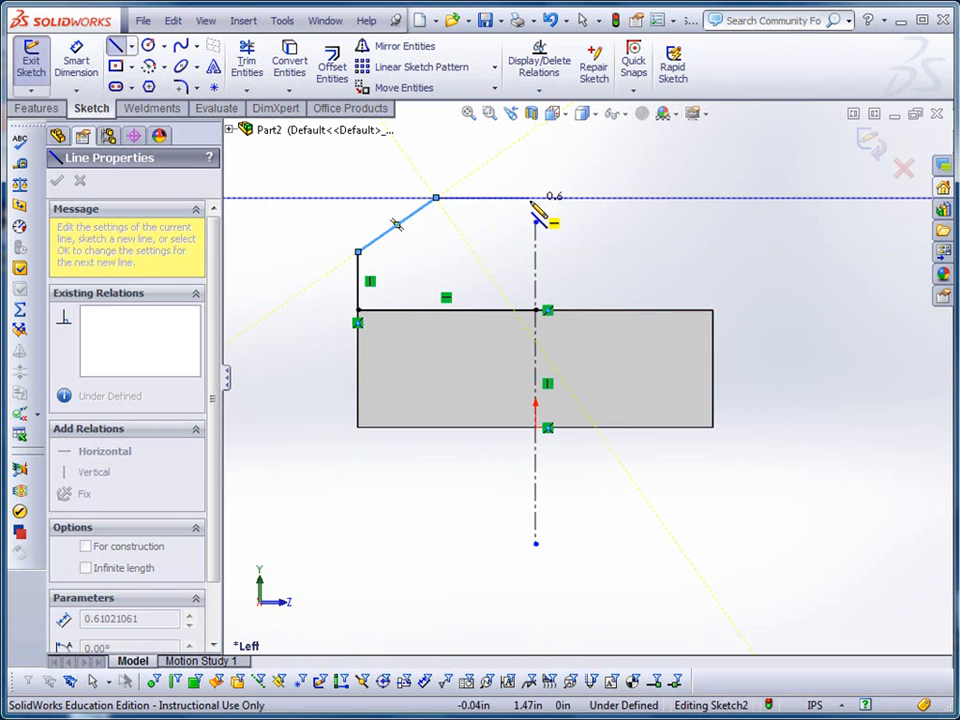
pyautogui.click(536, 198)
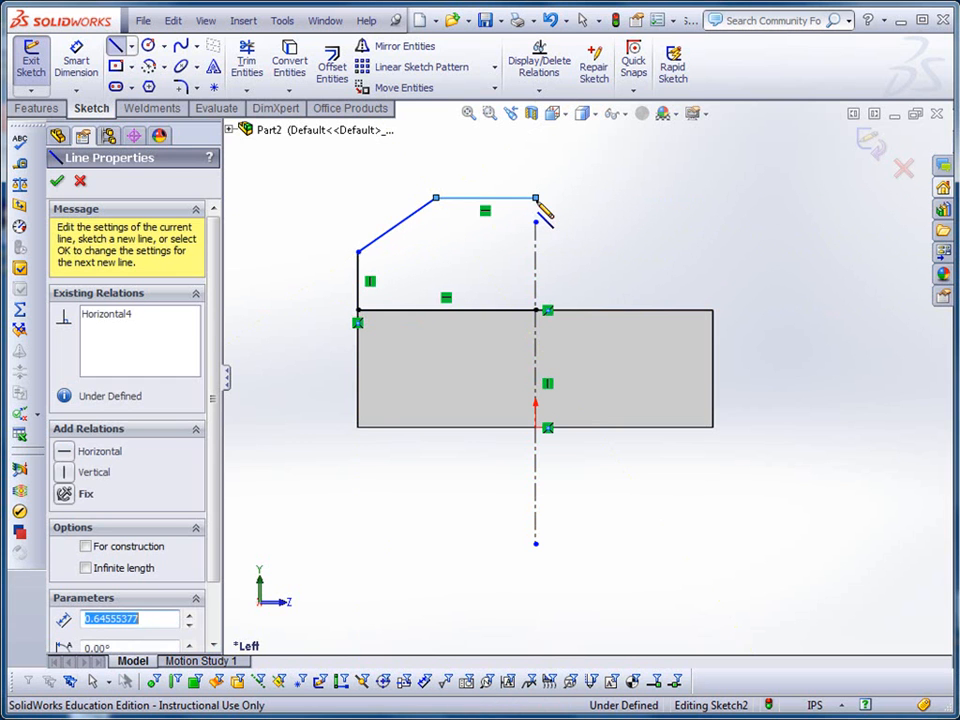
pyautogui.press('Escape')
# Step: Extend the centerline's upper end to about Y 1.83 in and mirror the half profile about the centerline
pyautogui.moveTo(537, 223); pyautogui.dragTo(535, 145)
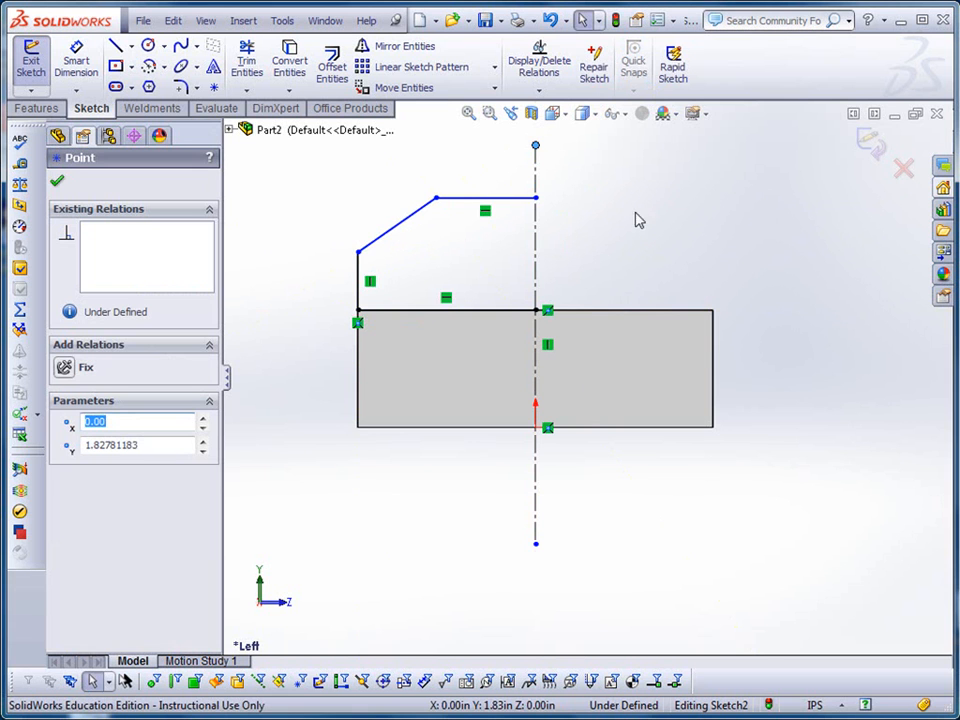
pyautogui.click(395, 47)
pyautogui.moveTo(310, 170)
pyautogui.mouseDown()
pyautogui.moveTo(424, 262)
pyautogui.moveTo(593, 357)
pyautogui.mouseUp()
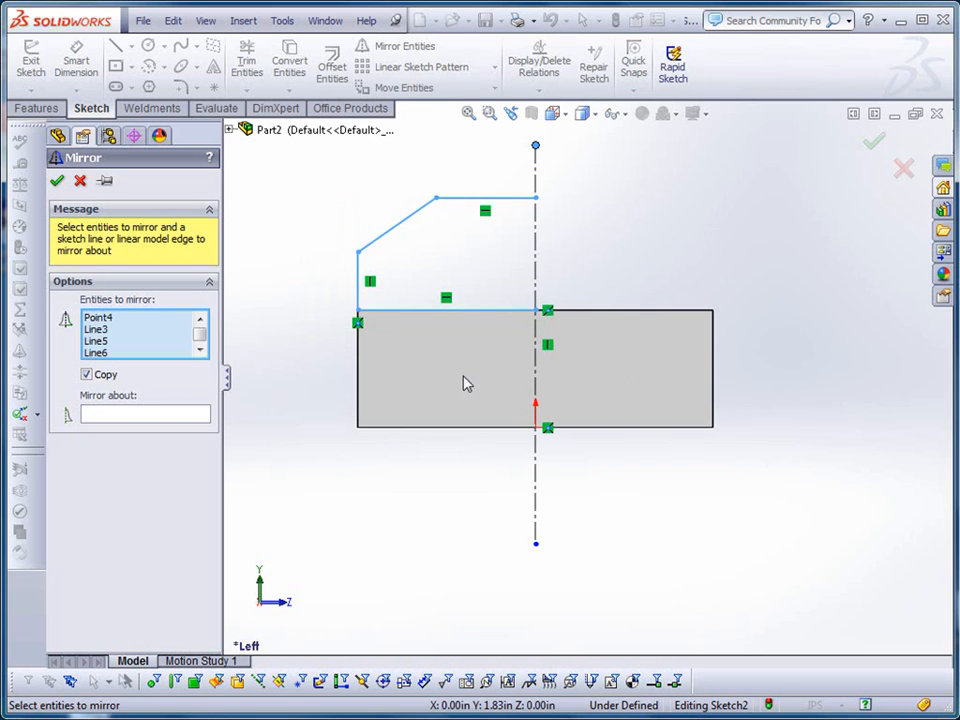
pyautogui.click(114, 418)
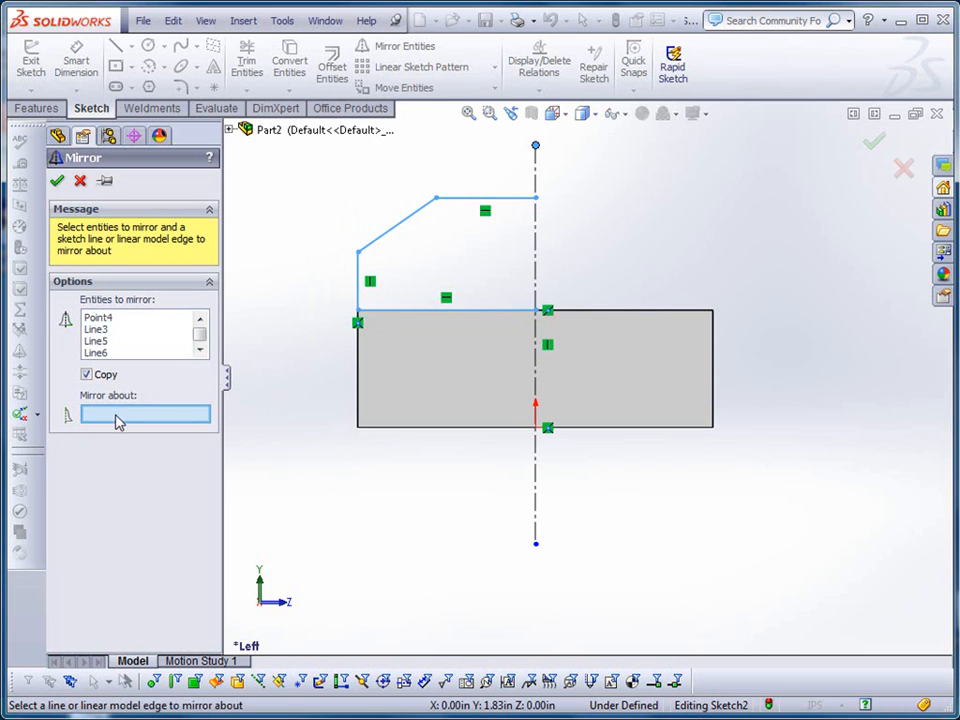
pyautogui.click(535, 481)
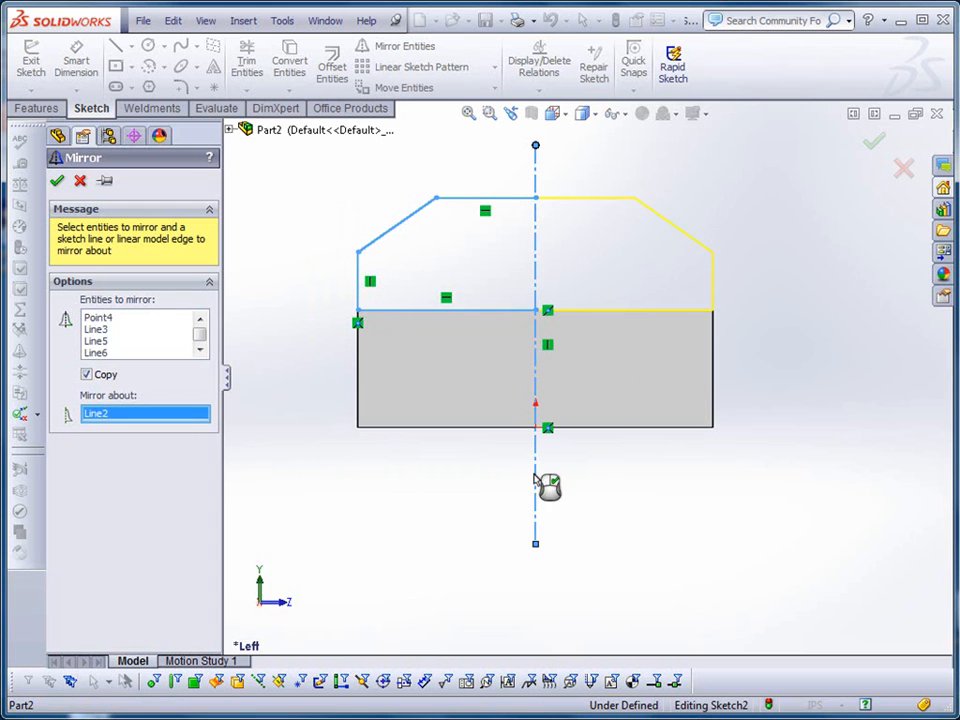
pyautogui.click(57, 182)
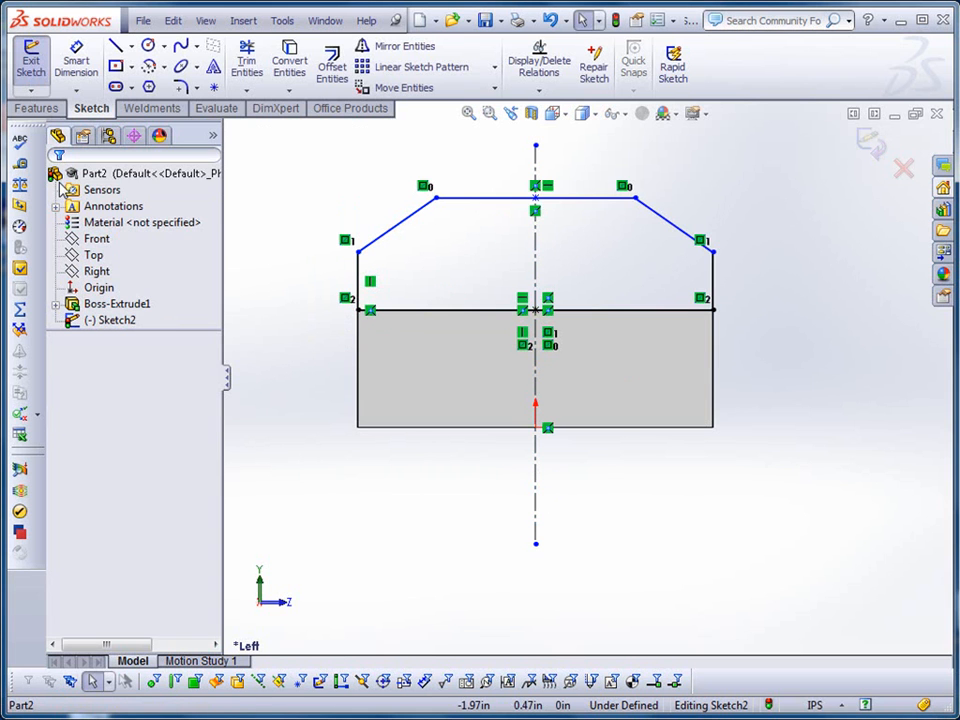
# Step: Dimension the overall height from the base's bottom edge to the profile's top line as 1.5 in
pyautogui.click(76, 60)
pyautogui.click(490, 199)
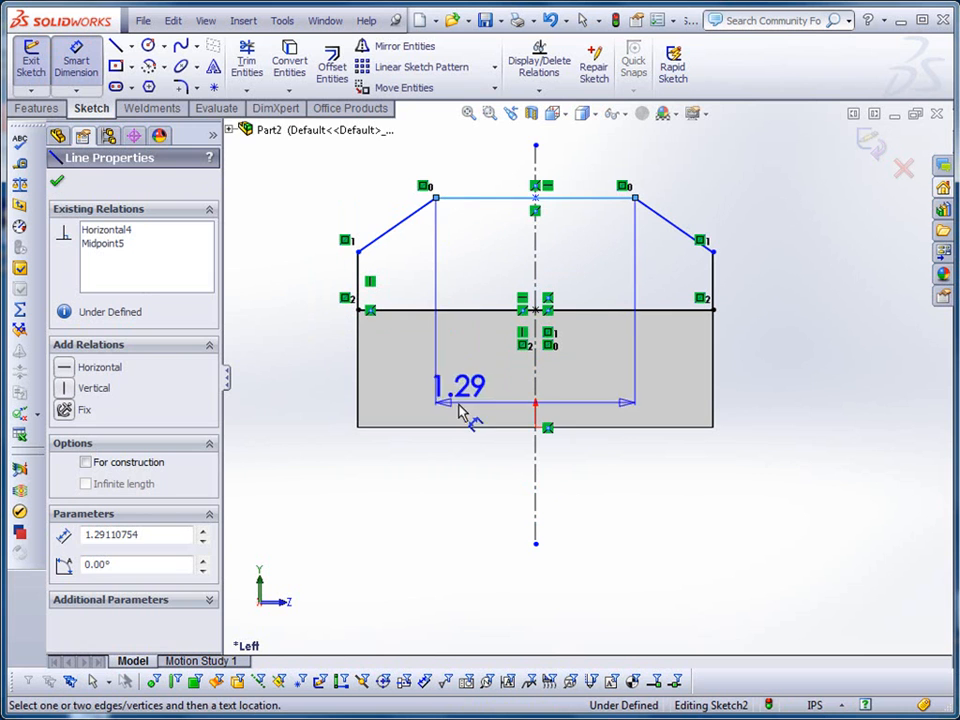
pyautogui.click(458, 428)
pyautogui.click(296, 338)
pyautogui.write('1.5')
pyautogui.press('Return')
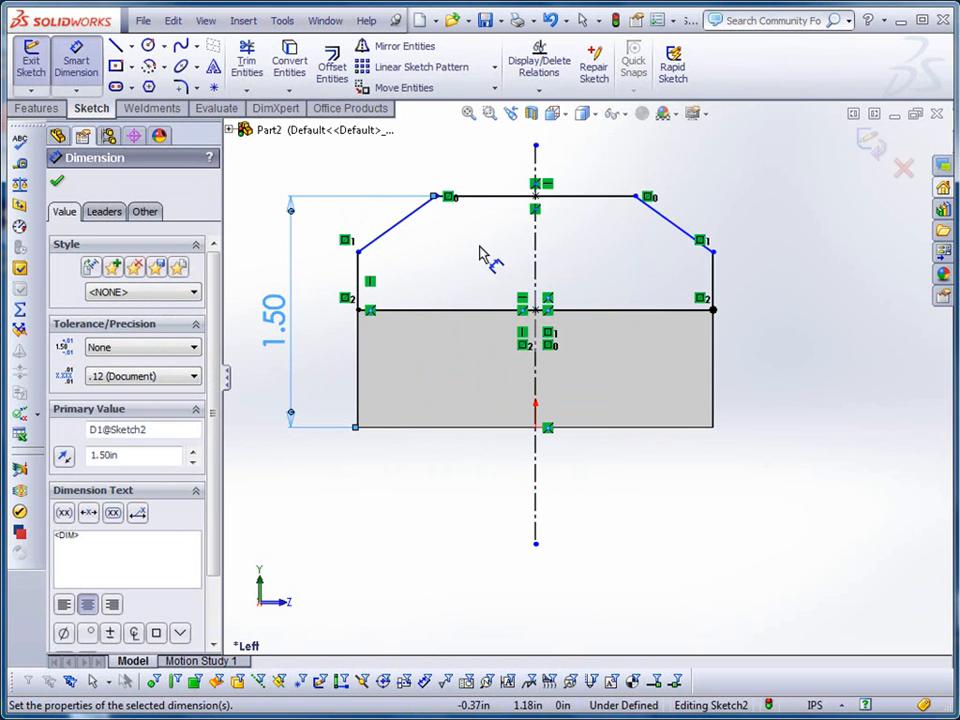
# Step: Dimension the angle between the profile's top line and the sloped line on the negative Z side as 30 degrees
pyautogui.click(497, 198)
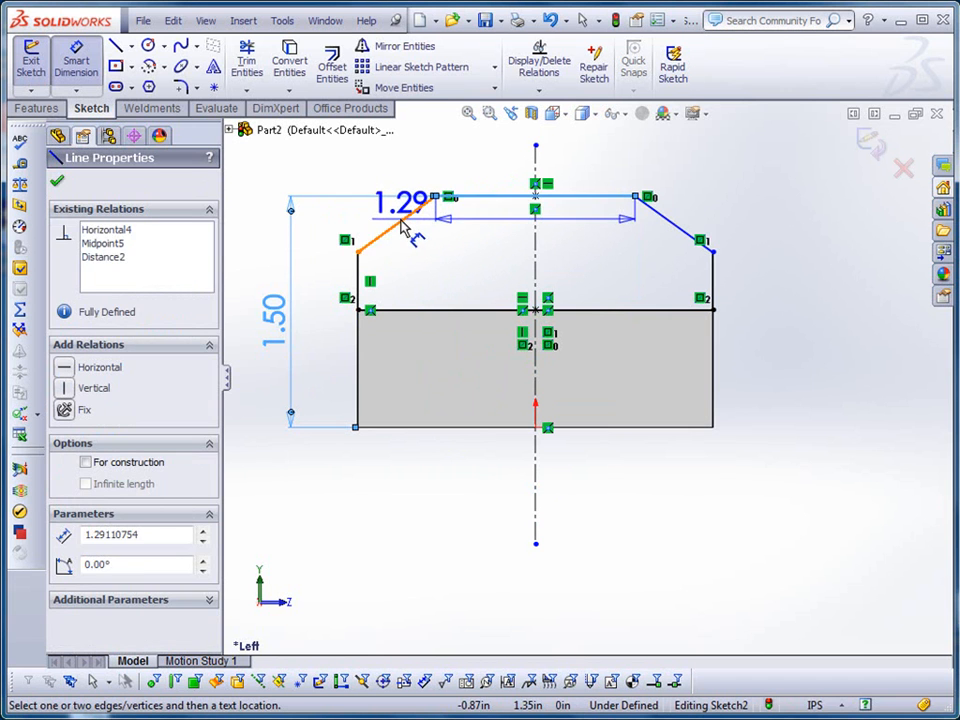
pyautogui.click(403, 226)
pyautogui.click(320, 262)
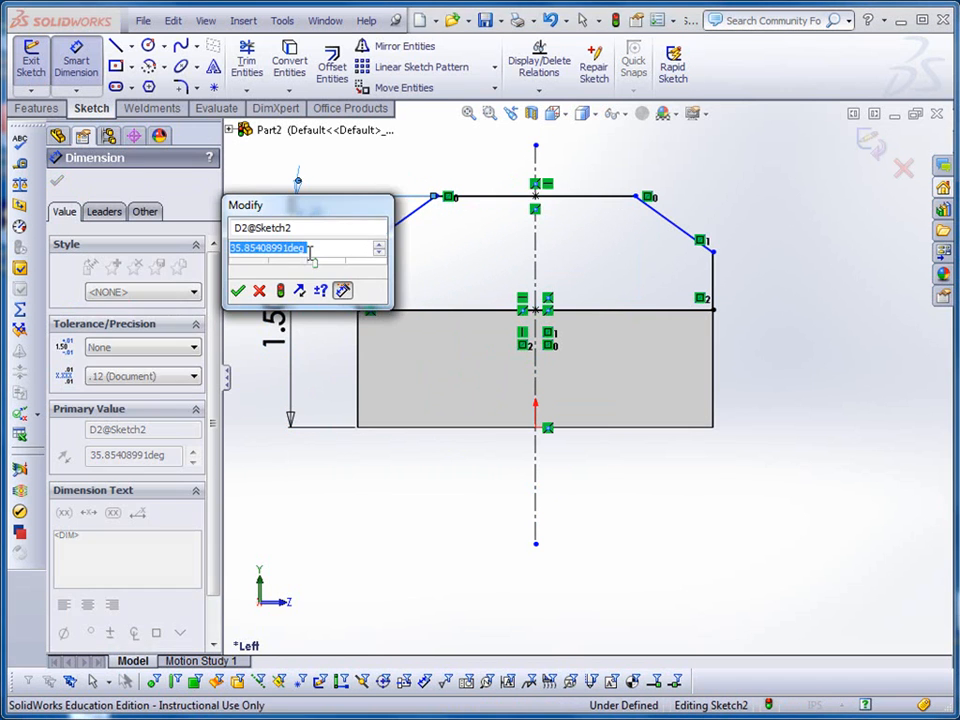
pyautogui.write('30')
pyautogui.press('Return')
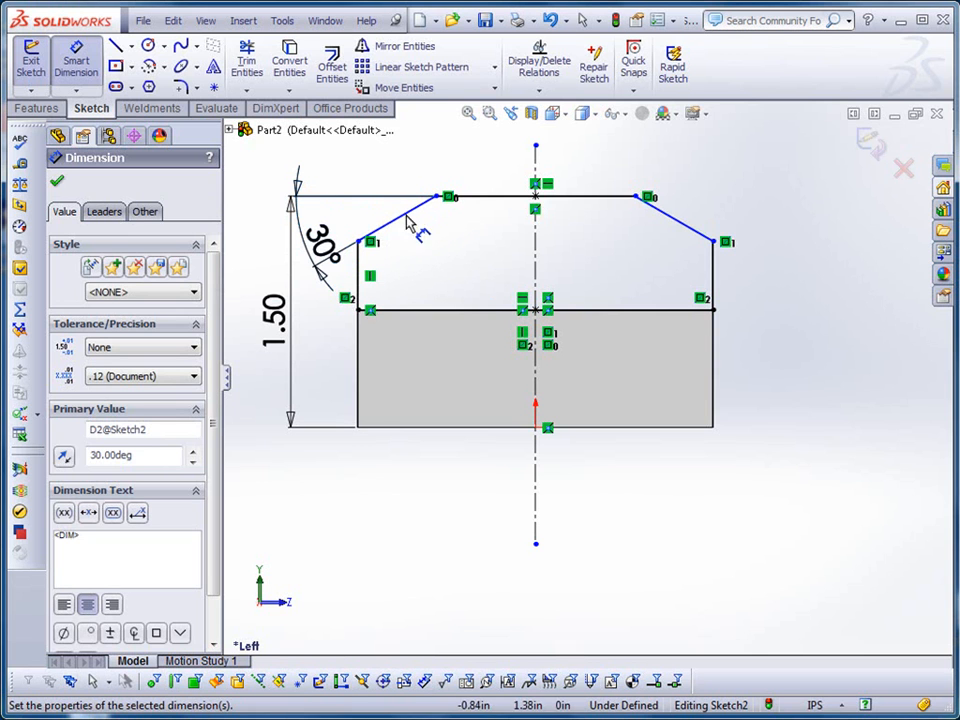
# Step: Dimension the vertical distance between the two ends of the sloped line as 0.4 in
pyautogui.click(359, 241)
pyautogui.press('Escape')
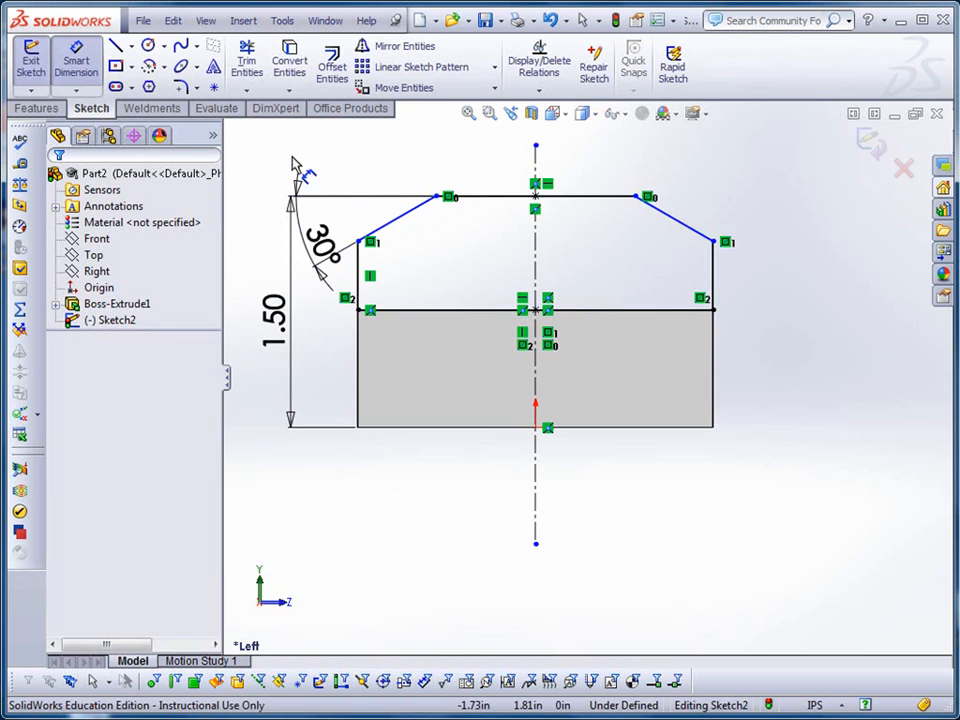
pyautogui.click(438, 198)
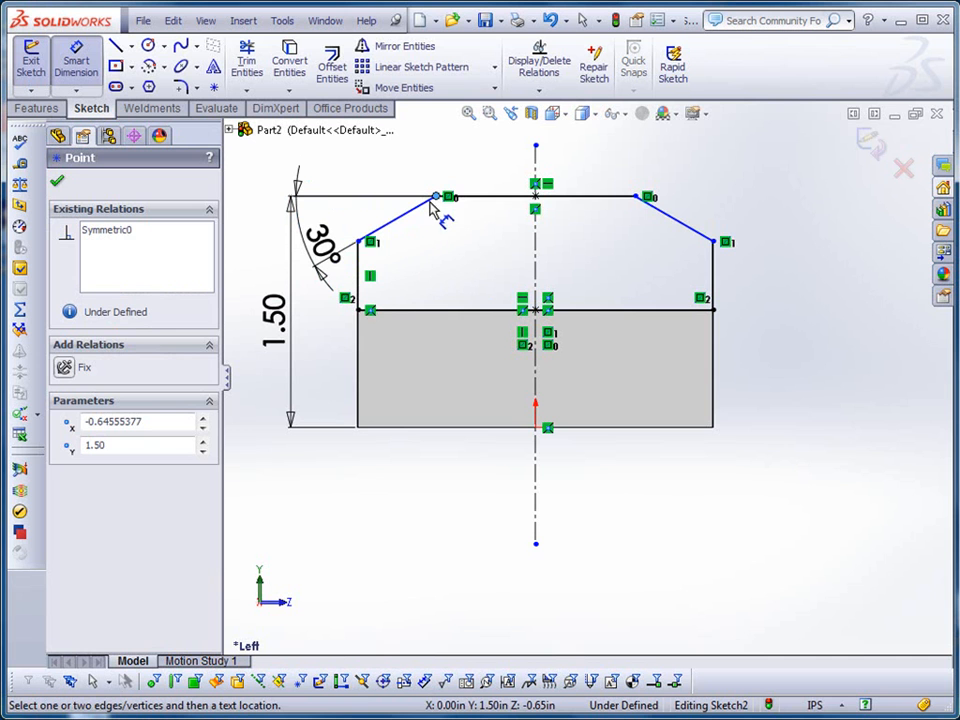
pyautogui.click(360, 242)
pyautogui.click(262, 219)
pyautogui.write('.0')
pyautogui.press('BackSpace')
pyautogui.press('BackSpace')
pyautogui.write('.4')
pyautogui.press('Return')
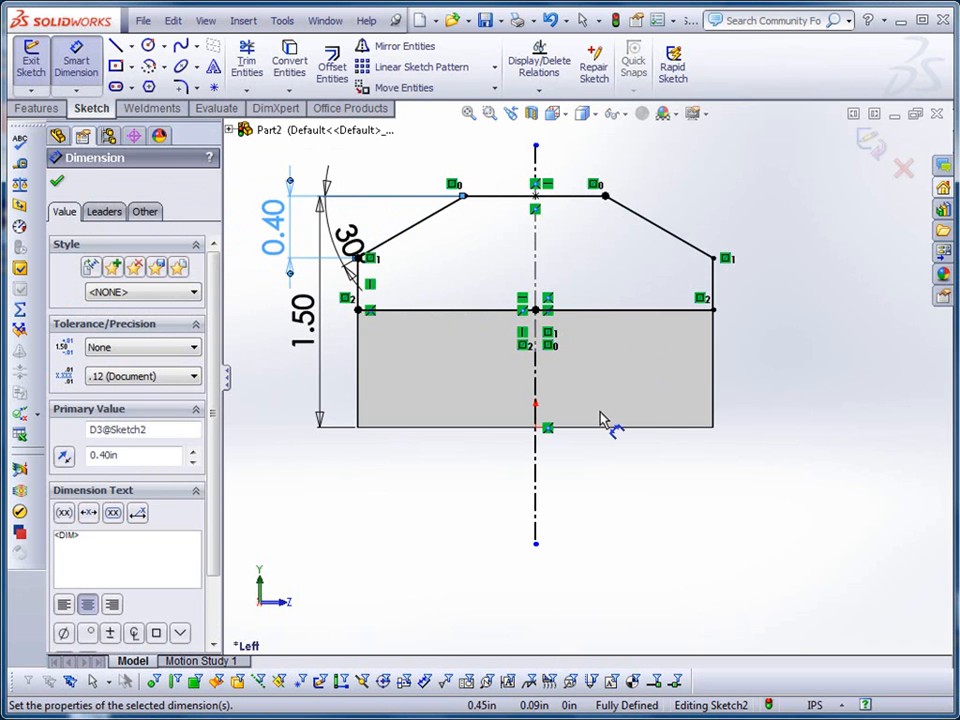
# Step: Extrude the end block profile 0.94 in as a Blind boss, reversing the direction toward the slot and merging the result
pyautogui.scroll(3, 590, 390)
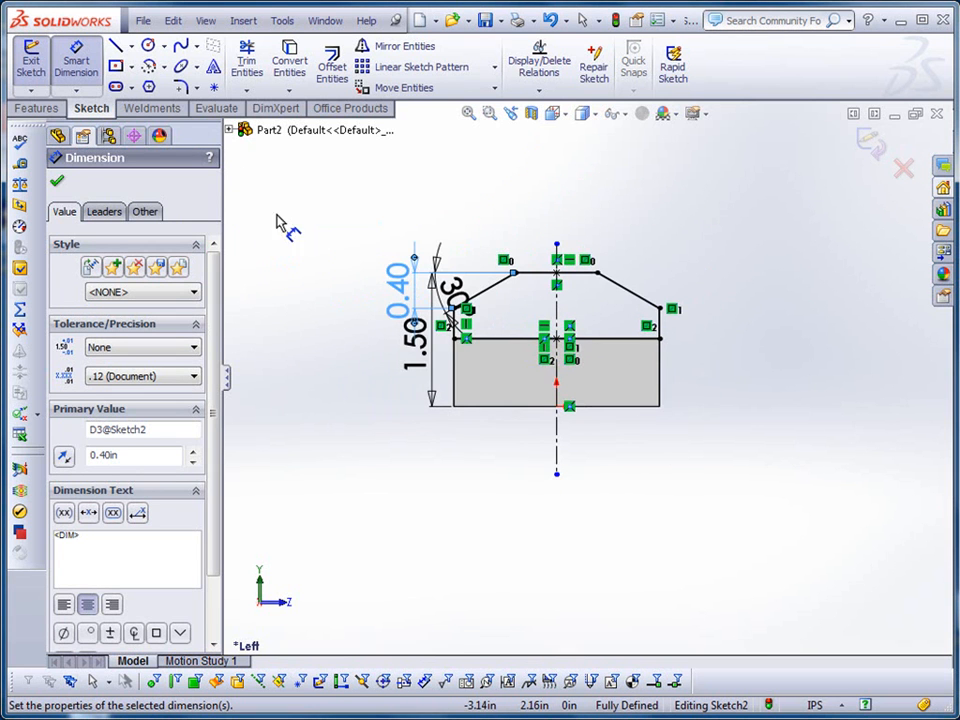
pyautogui.click(36, 107)
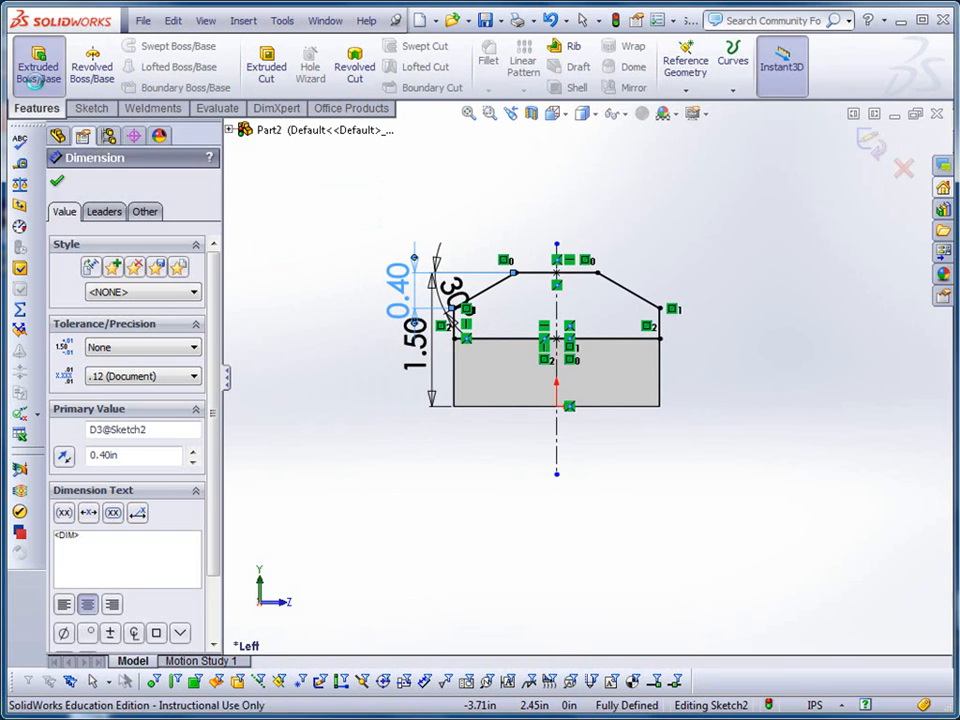
pyautogui.click(36, 80)
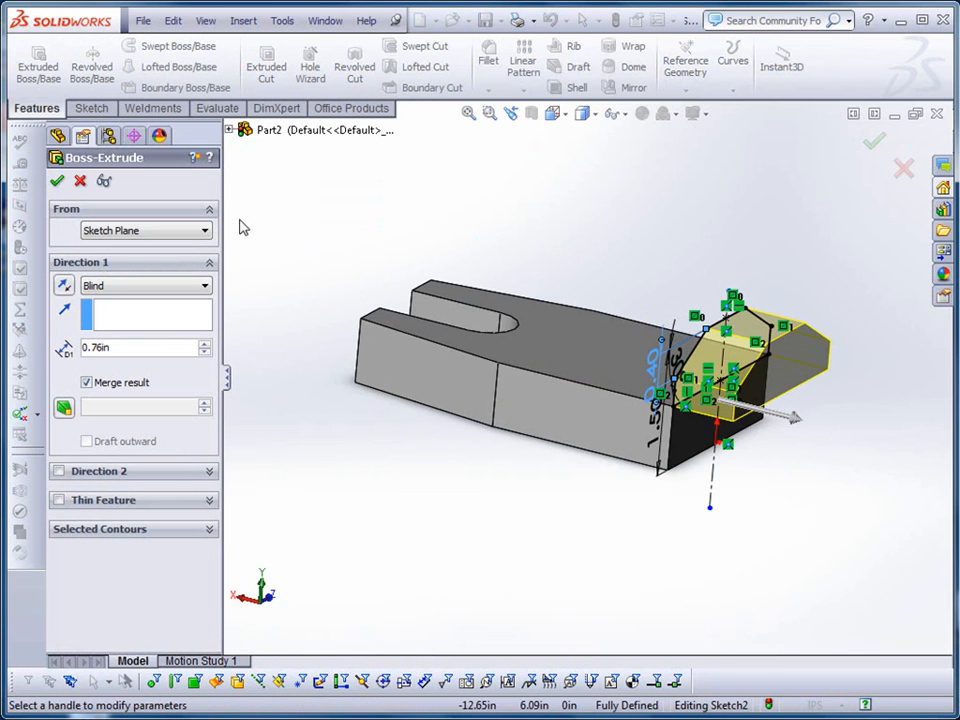
pyautogui.click(63, 286)
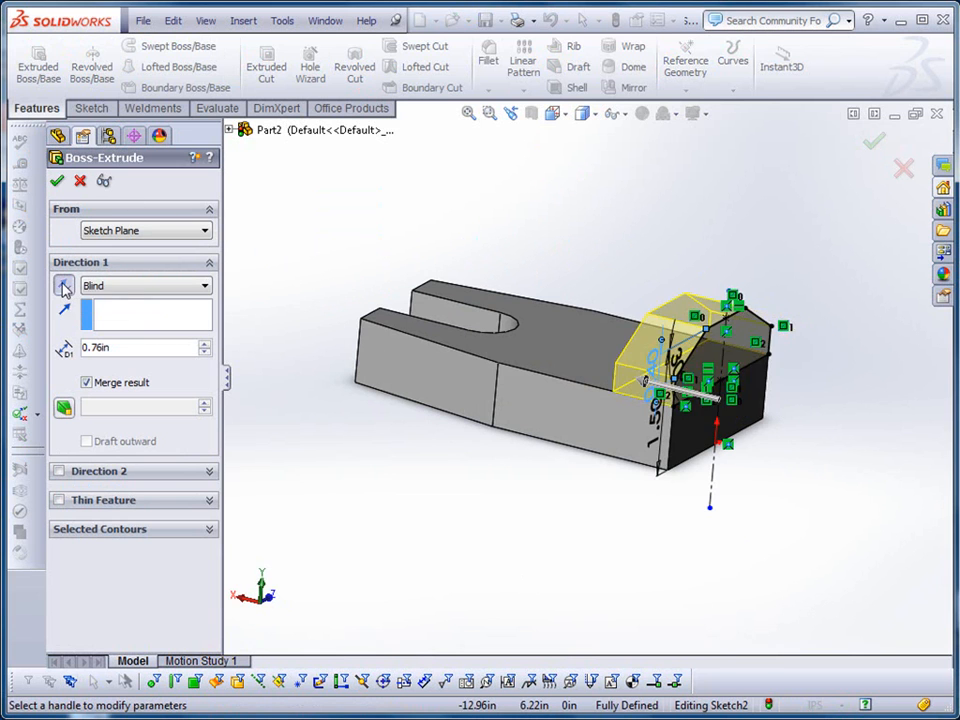
pyautogui.click(153, 347)
pyautogui.moveTo(153, 347); pyautogui.dragTo(30, 343)
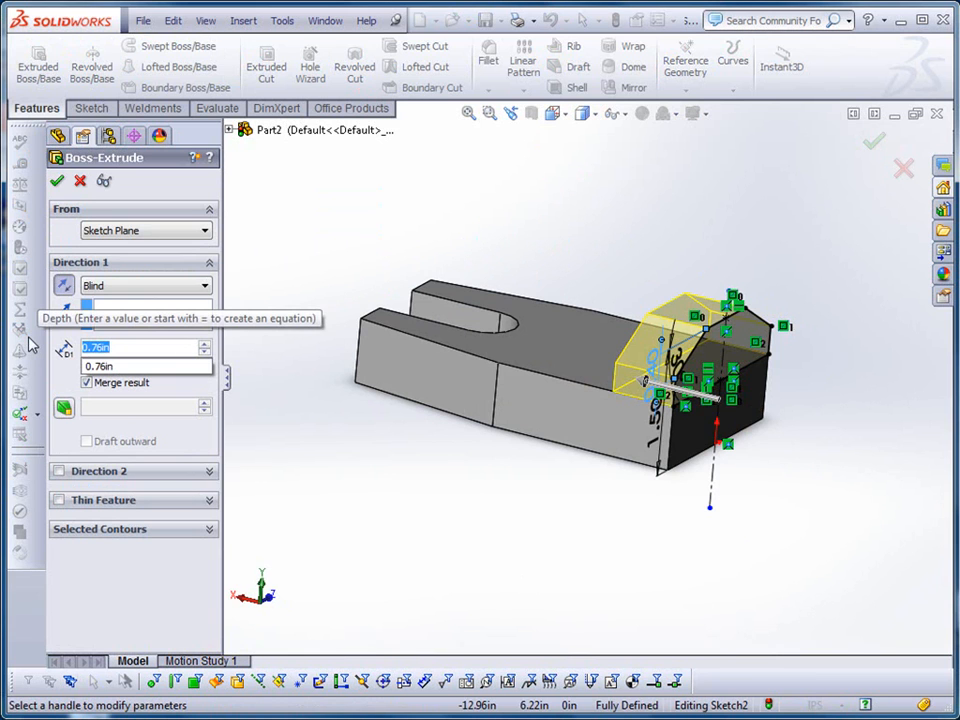
pyautogui.write('.94')
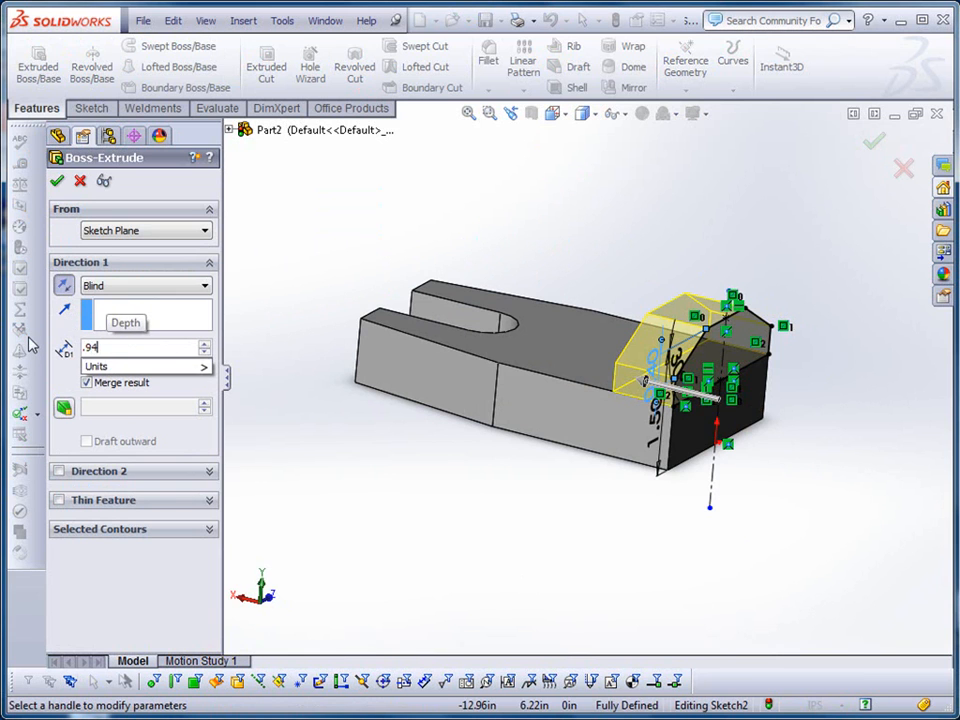
pyautogui.press('Return')
pyautogui.click(57, 180)
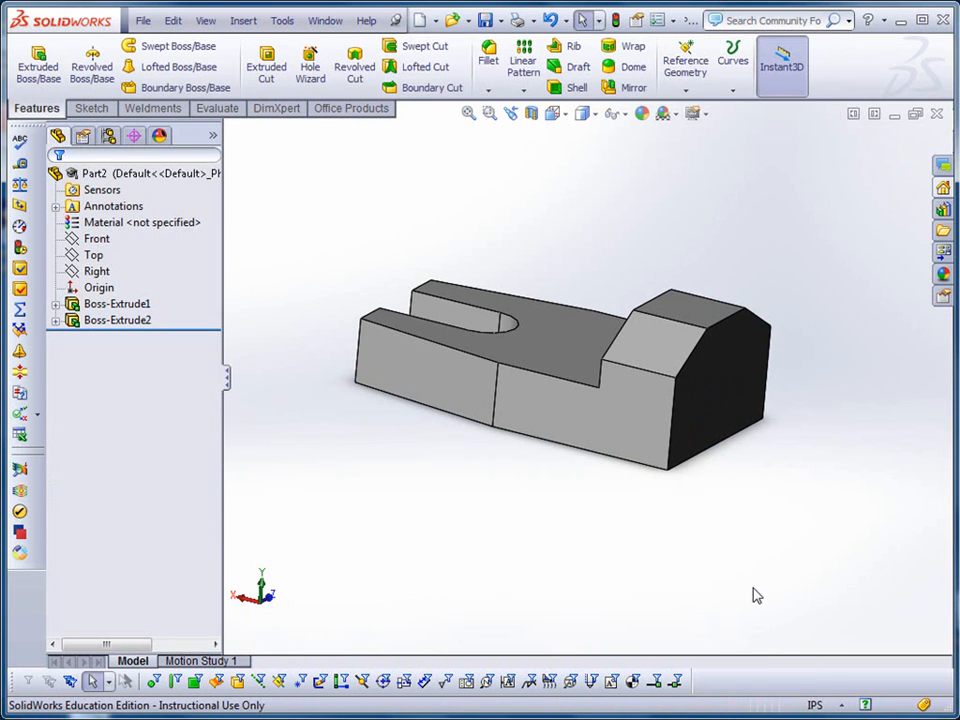
pyautogui.moveTo(778, 587); pyautogui.dragTo(750, 430, button='middle')
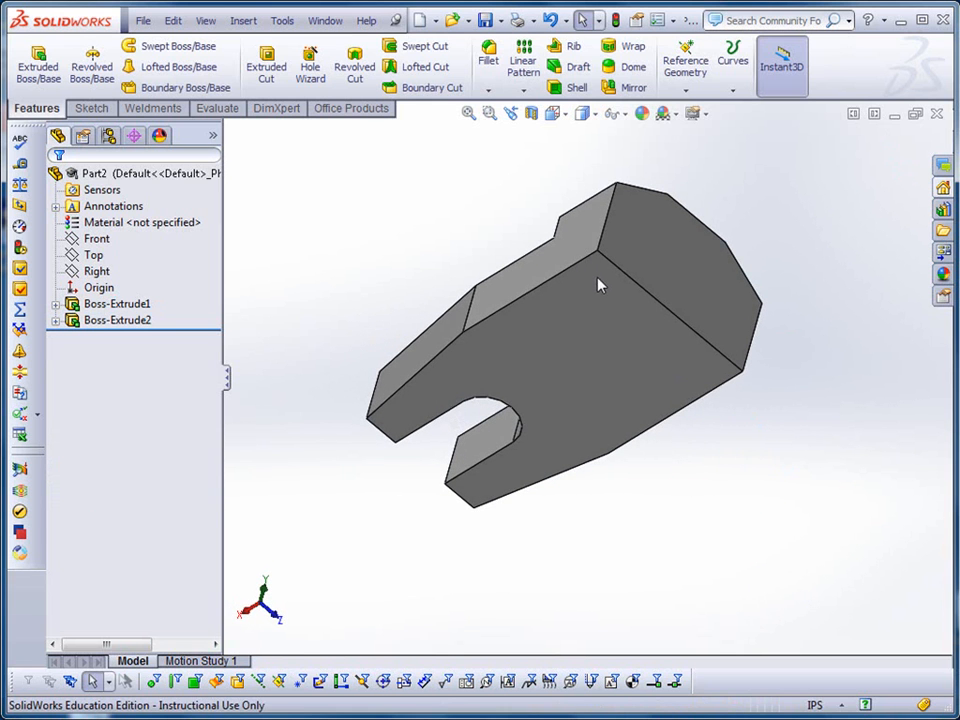
pyautogui.moveTo(792, 447); pyautogui.dragTo(767, 574, button='middle')
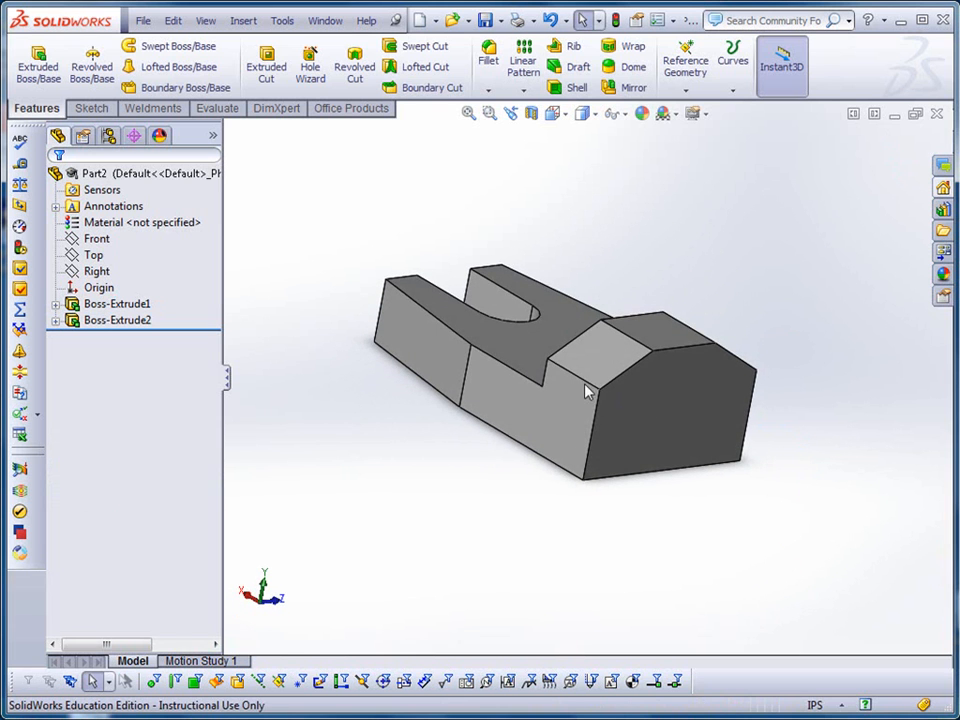
pyautogui.moveTo(640, 578)
pyautogui.mouseDown(button='middle')
pyautogui.moveTo(647, 486)
pyautogui.moveTo(651, 504)
pyautogui.moveTo(626, 584)
pyautogui.mouseUp(button='middle')
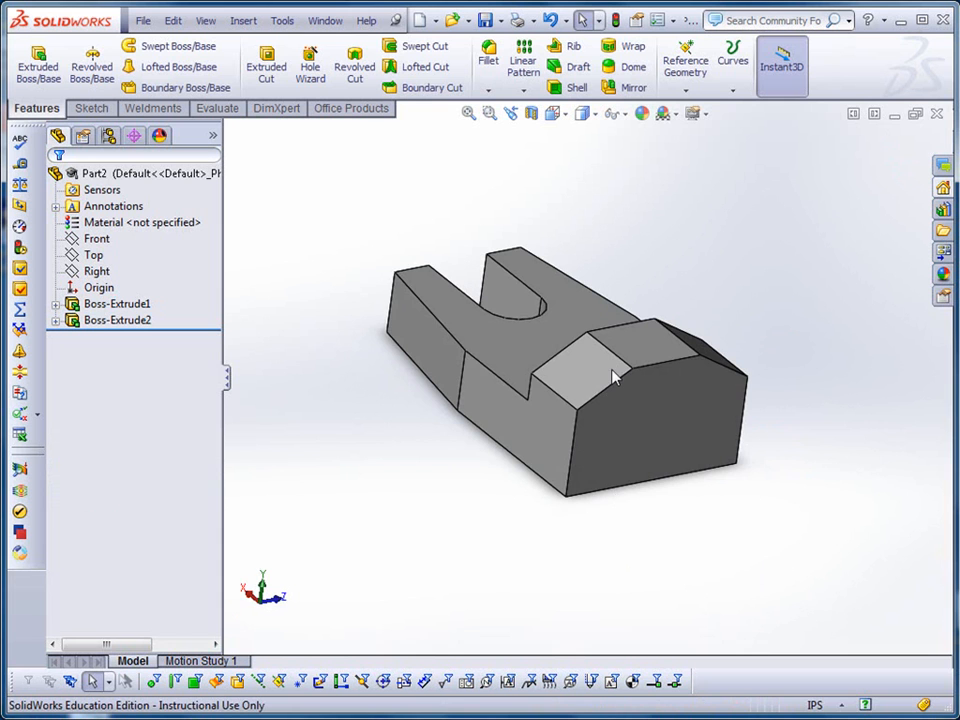
# Step: Sketch a corner rectangle about 0.50 by 0.29 in on the part's underside, starting at the end block's outer corner on the negative Z side
pyautogui.moveTo(643, 585); pyautogui.dragTo(640, 417, button='middle')
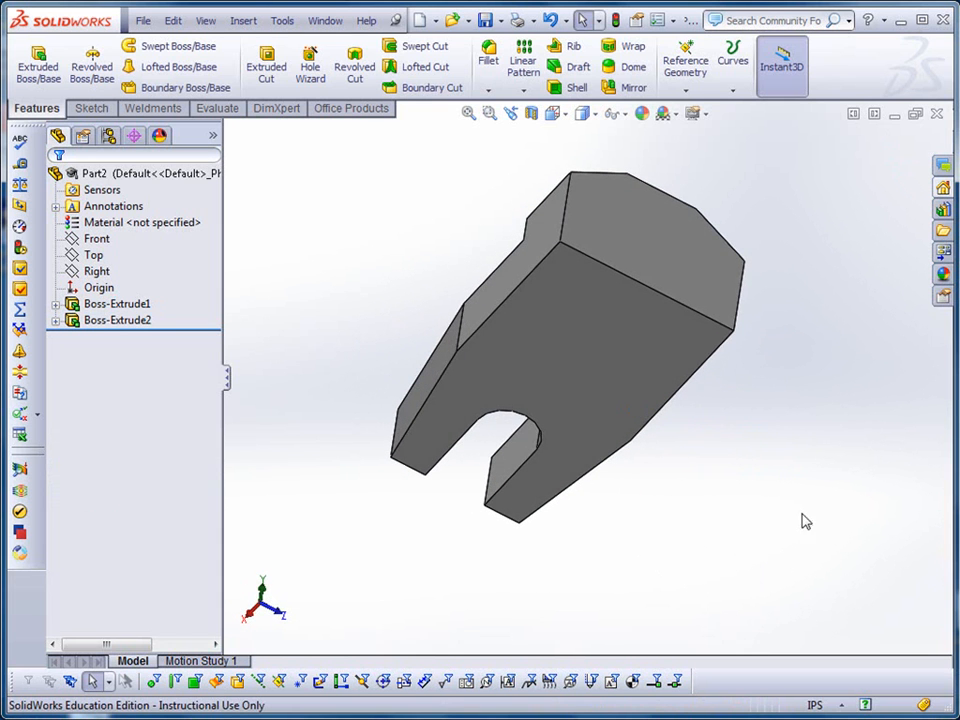
pyautogui.click(89, 108)
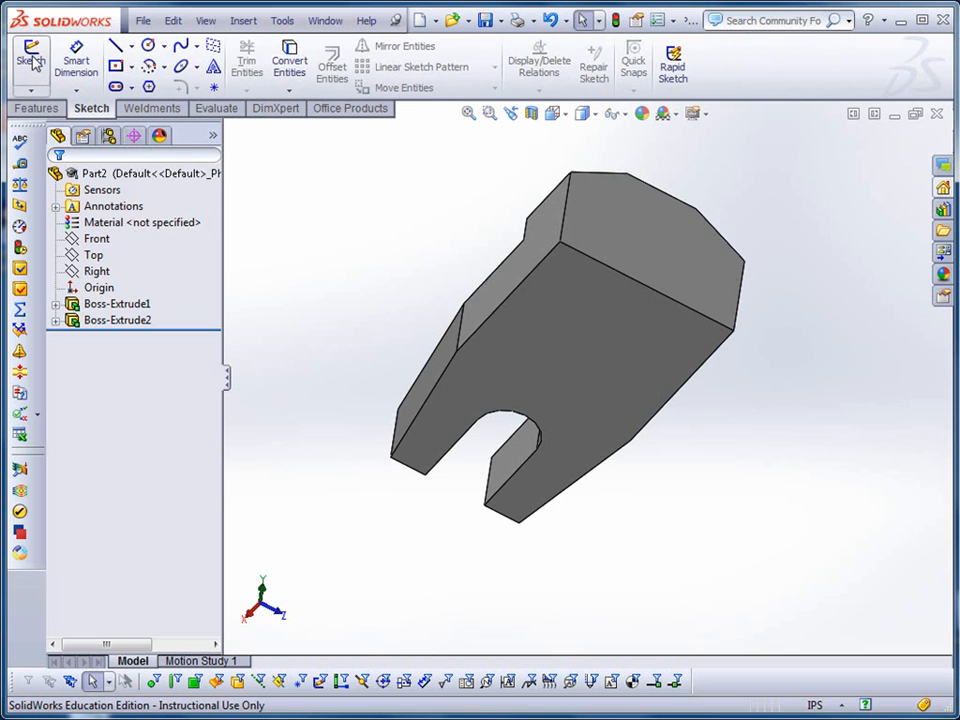
pyautogui.click(33, 58)
pyautogui.click(570, 288)
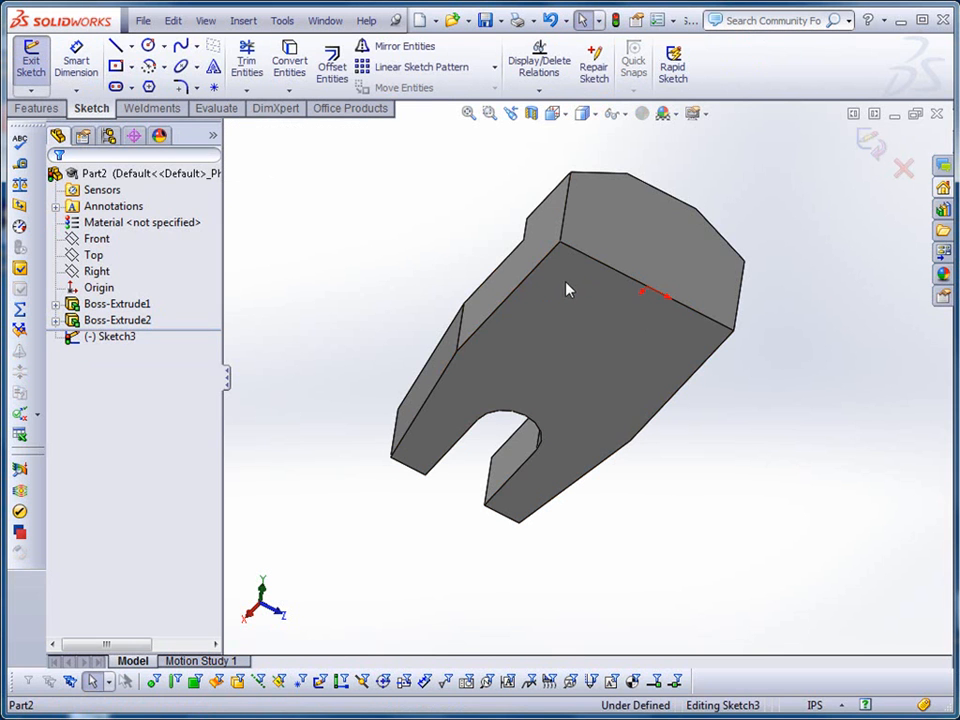
pyautogui.click(131, 67)
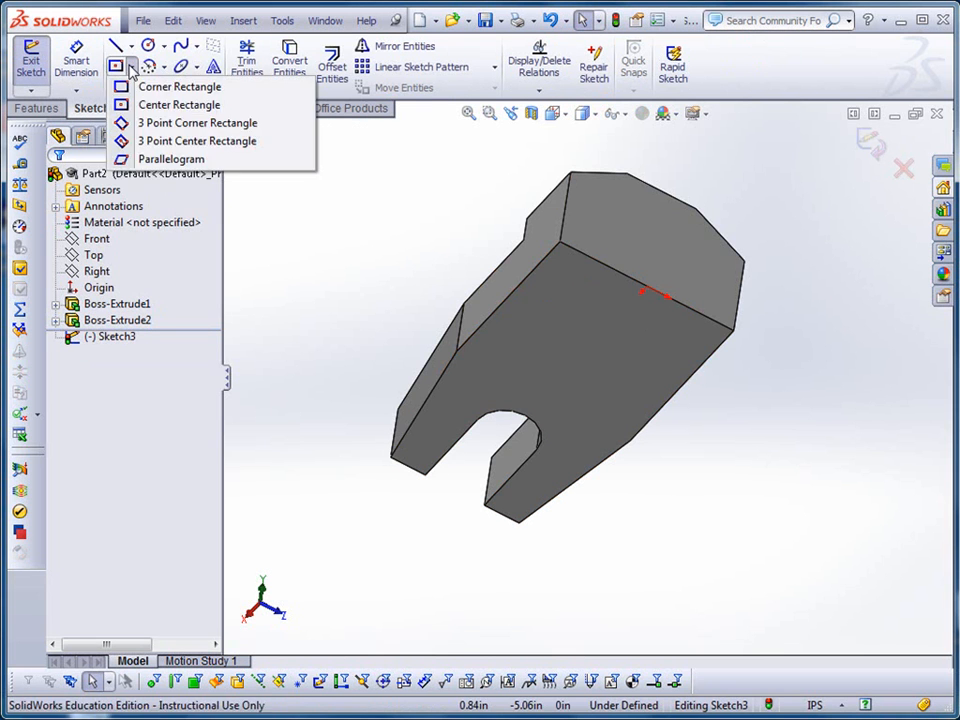
pyautogui.click(115, 66)
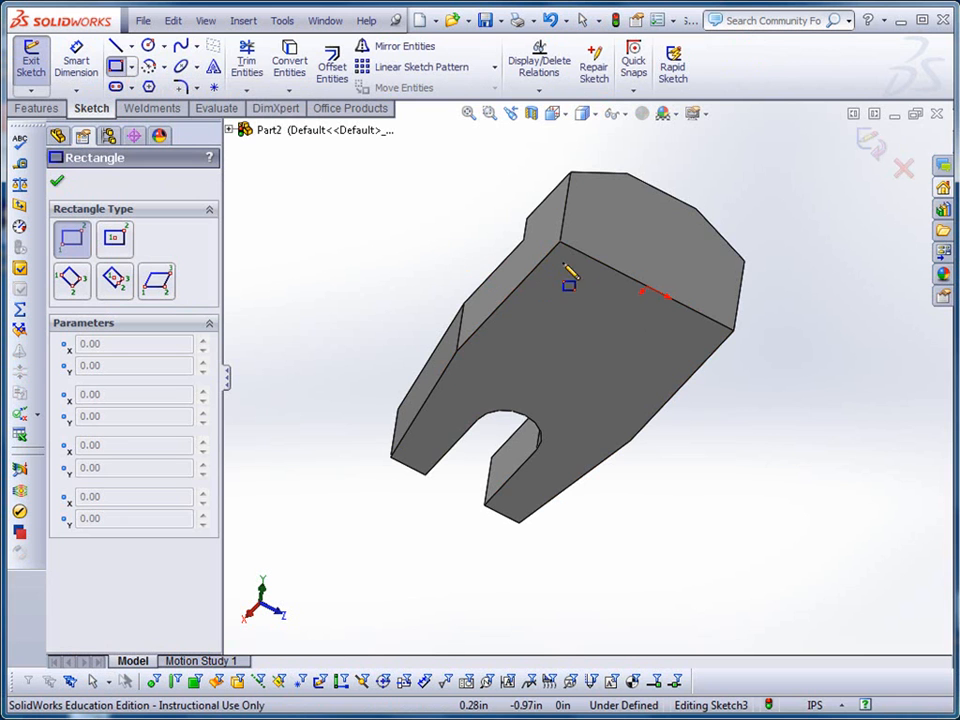
pyautogui.click(562, 245)
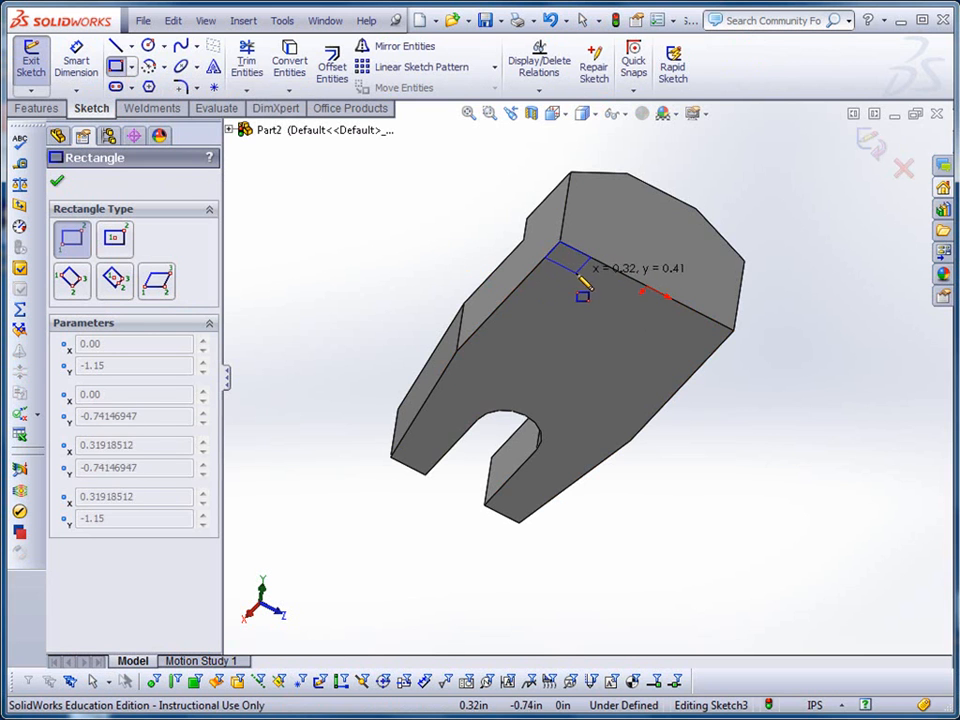
pyautogui.click(590, 284)
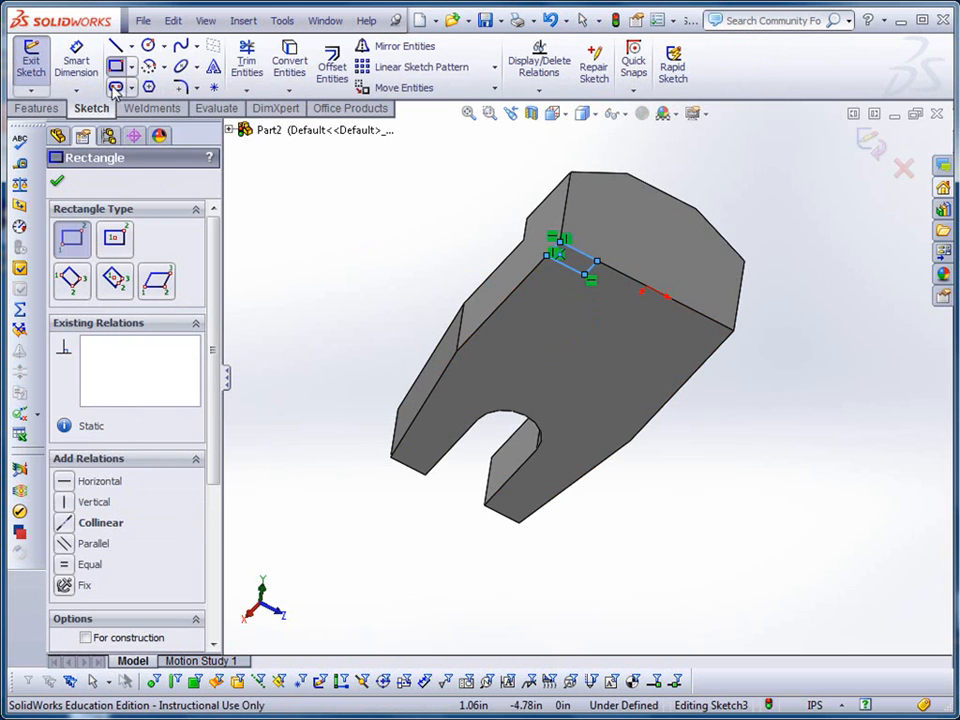
# Step: Dimension the rectangle's side along the end face's bottom edge as 0.4 in
pyautogui.click(76, 62)
pyautogui.click(593, 253)
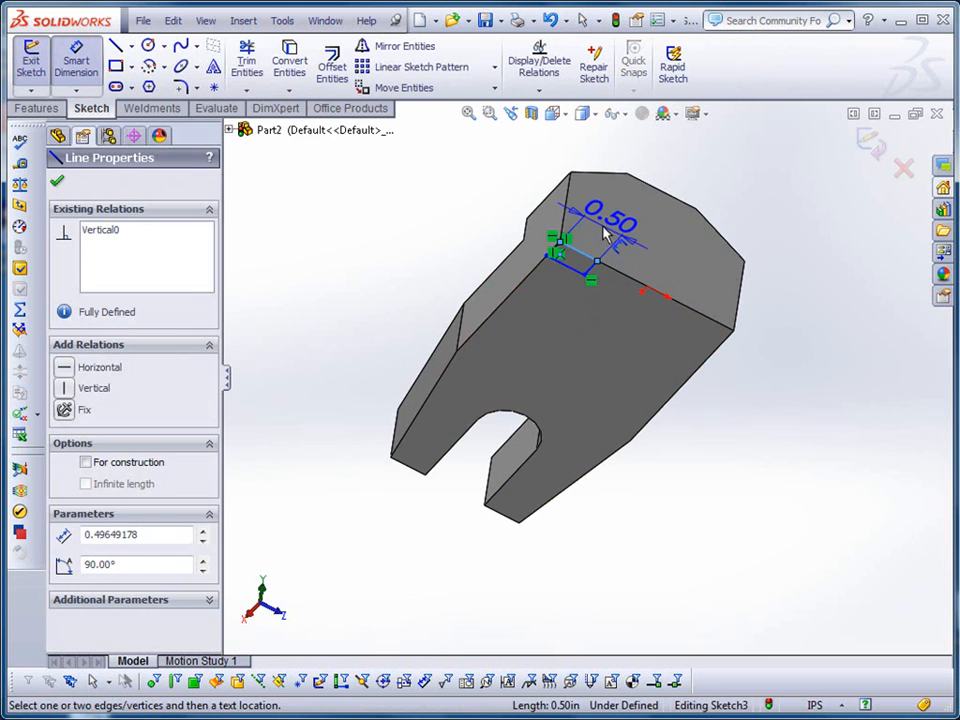
pyautogui.click(604, 223)
pyautogui.write('.4')
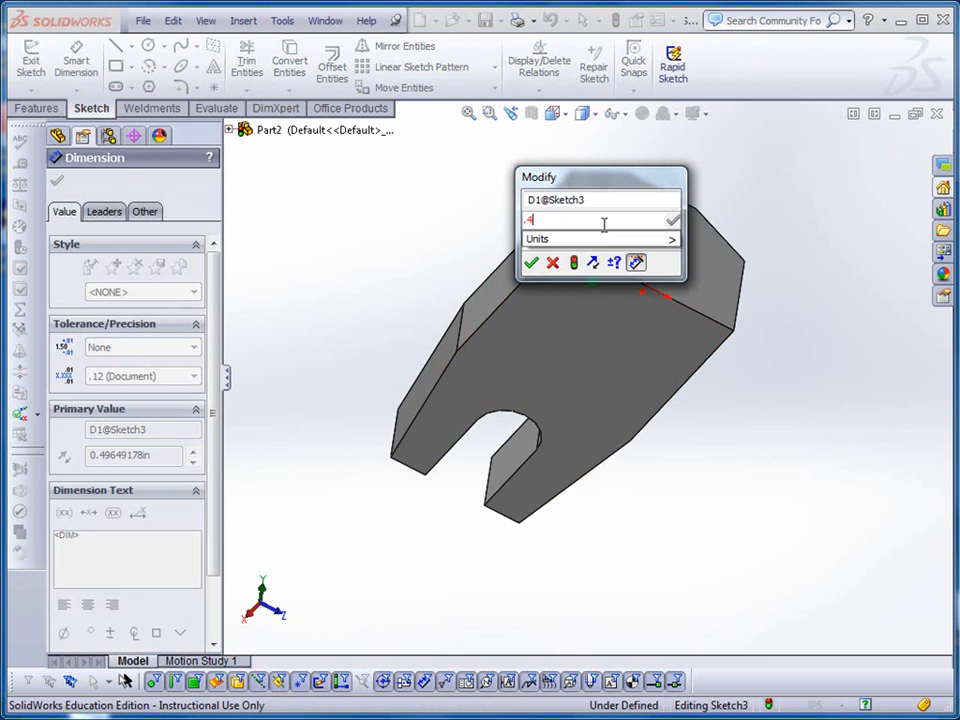
pyautogui.press('Return')
# Step: Dimension the rectangle's short side along the part's length as 0.26 in
pyautogui.click(563, 259)
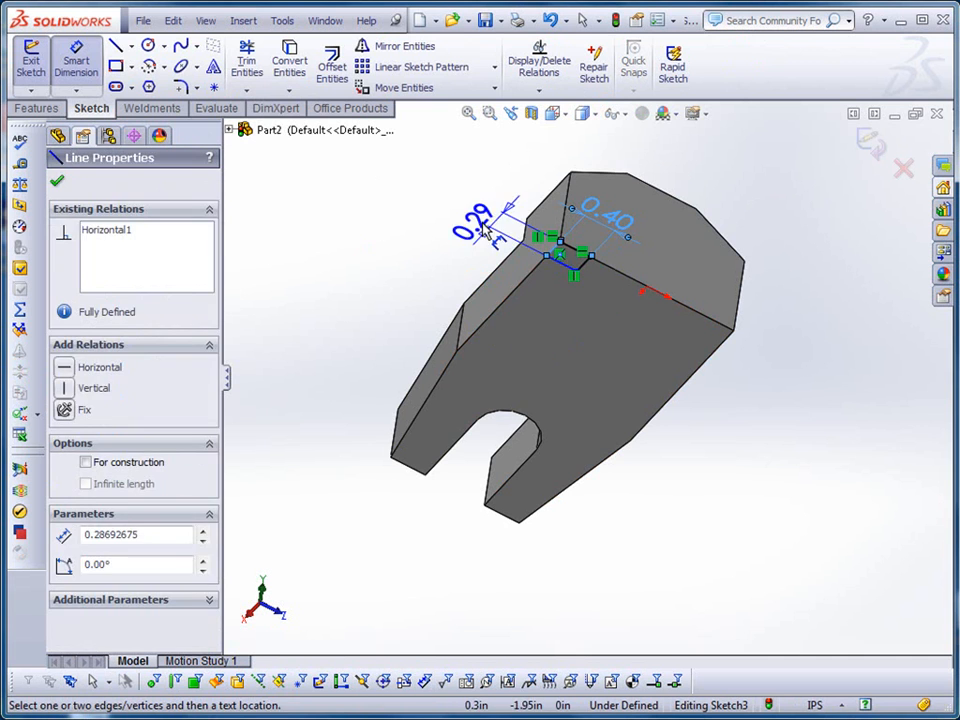
pyautogui.click(480, 226)
pyautogui.write('.2')
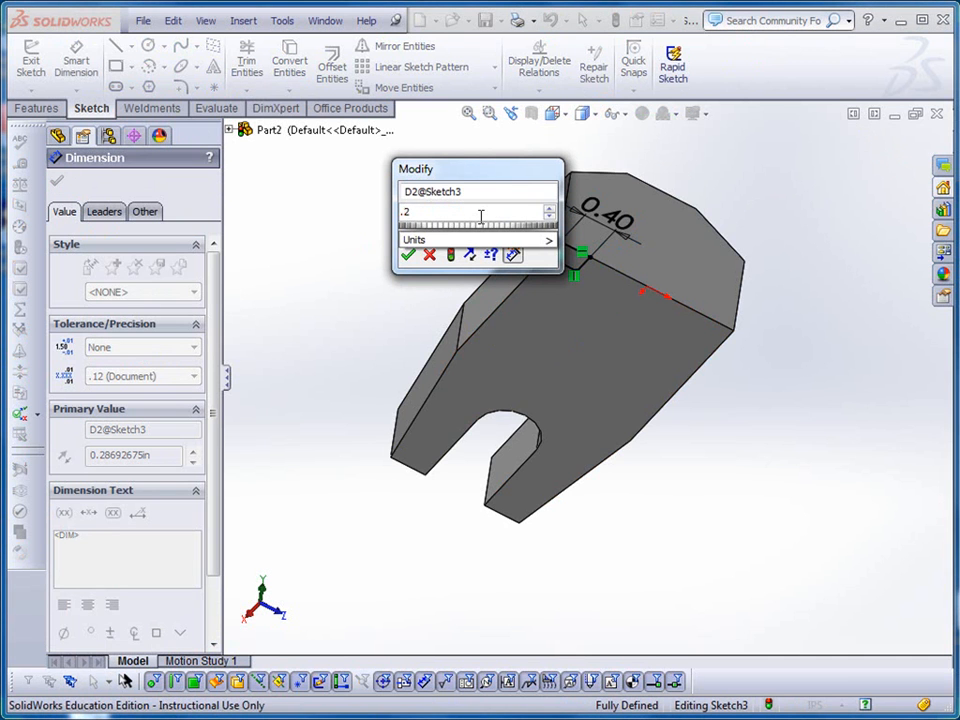
pyautogui.write('6')
pyautogui.press('Return')
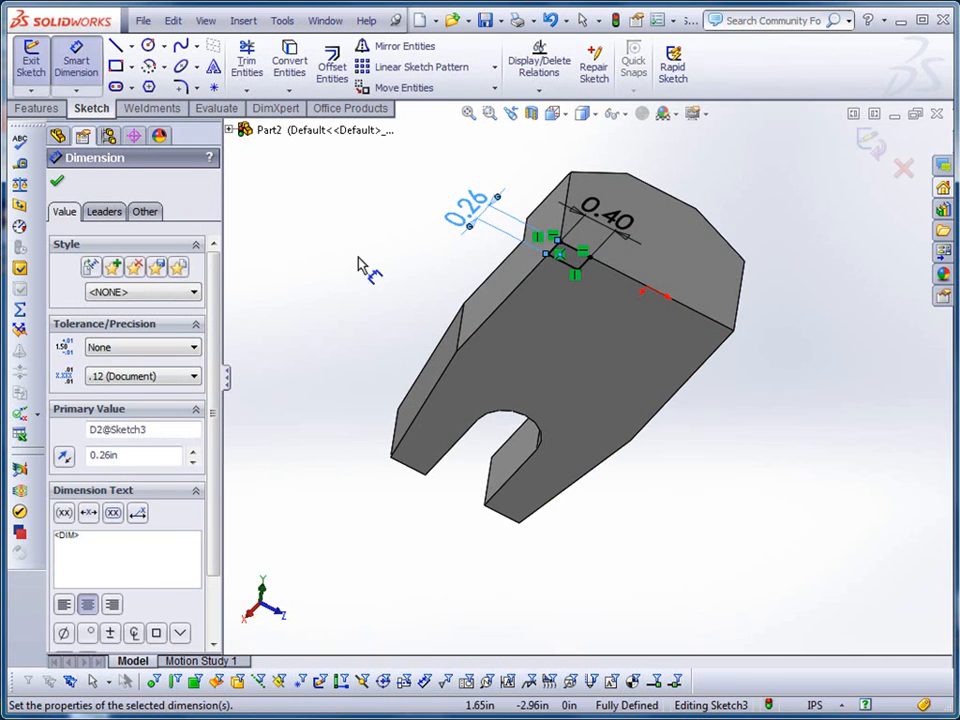
pyautogui.click(57, 182)
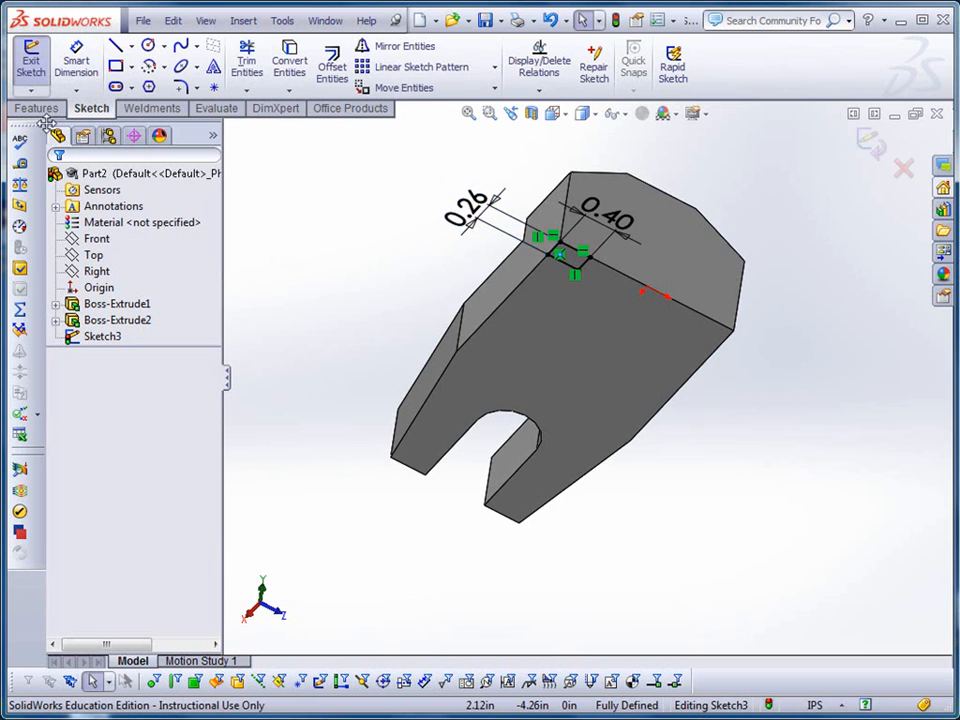
# Step: Cut the corner rectangle through the end block with an Extruded Cut, Up To Surface, ending at the sloped face above it
pyautogui.click(40, 109)
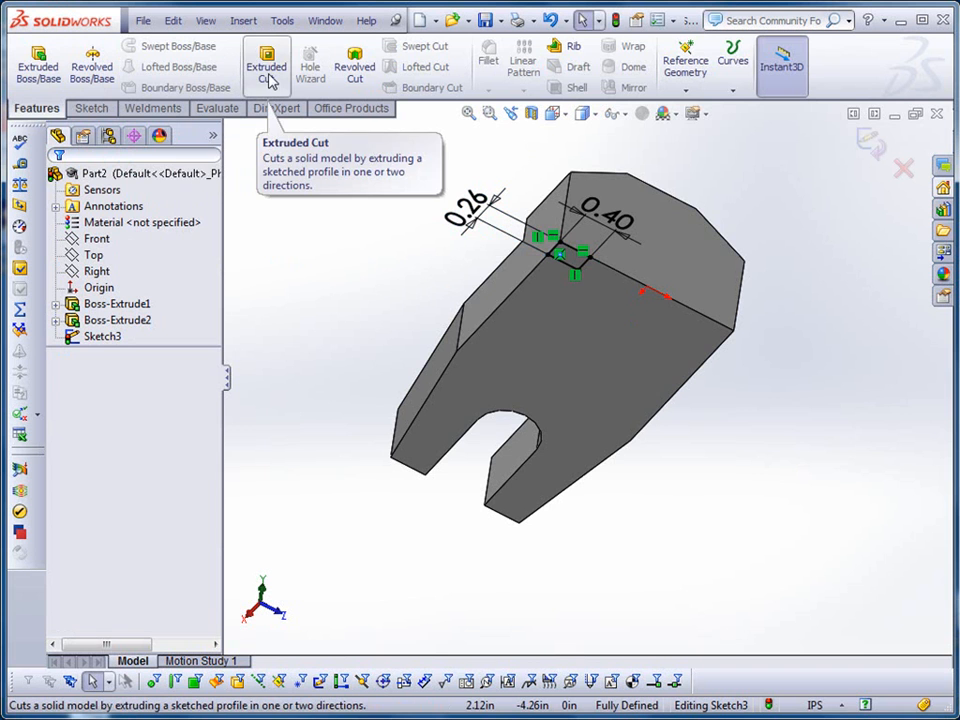
pyautogui.click(270, 80)
pyautogui.moveTo(454, 240)
pyautogui.mouseDown(button='middle')
pyautogui.moveTo(506, 369)
pyautogui.moveTo(534, 384)
pyautogui.moveTo(606, 373)
pyautogui.moveTo(502, 344)
pyautogui.moveTo(482, 362)
pyautogui.moveTo(489, 369)
pyautogui.mouseUp(button='middle')
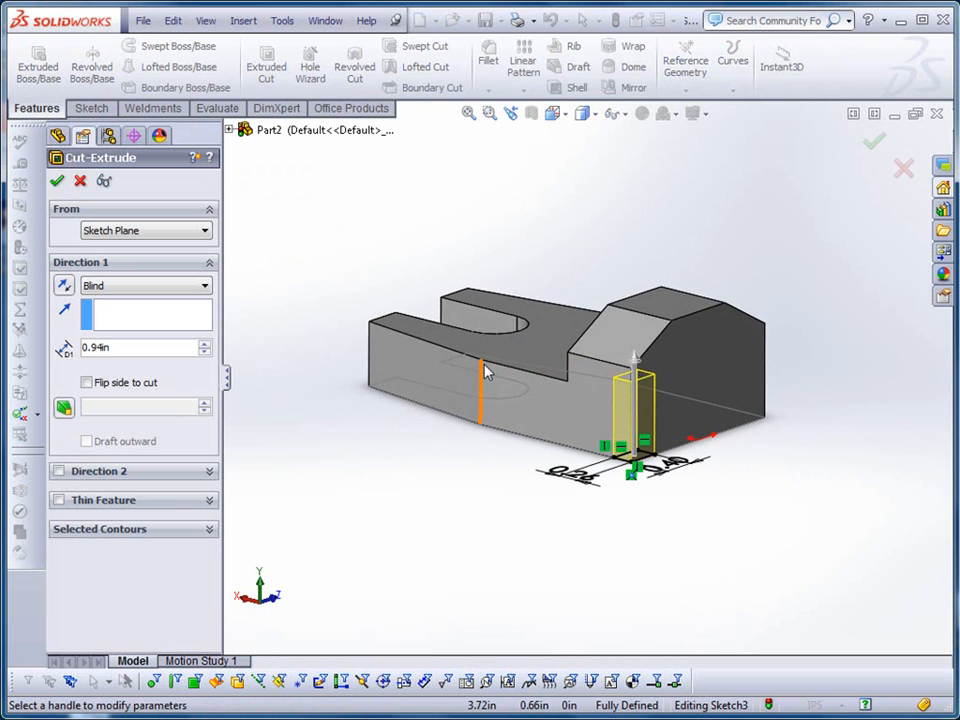
pyautogui.click(205, 288)
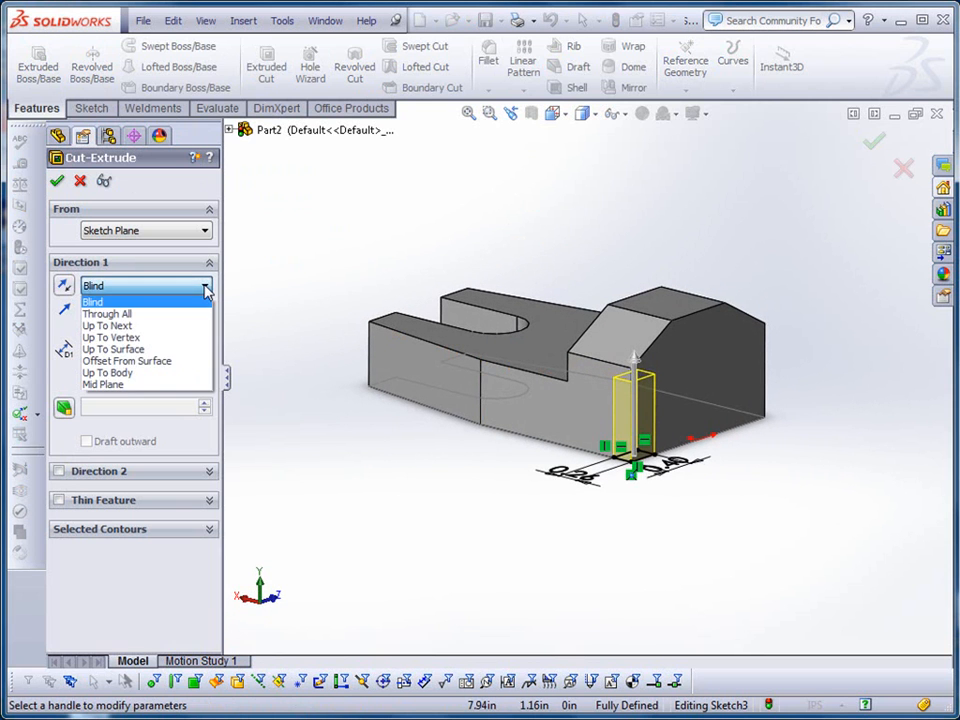
pyautogui.click(127, 350)
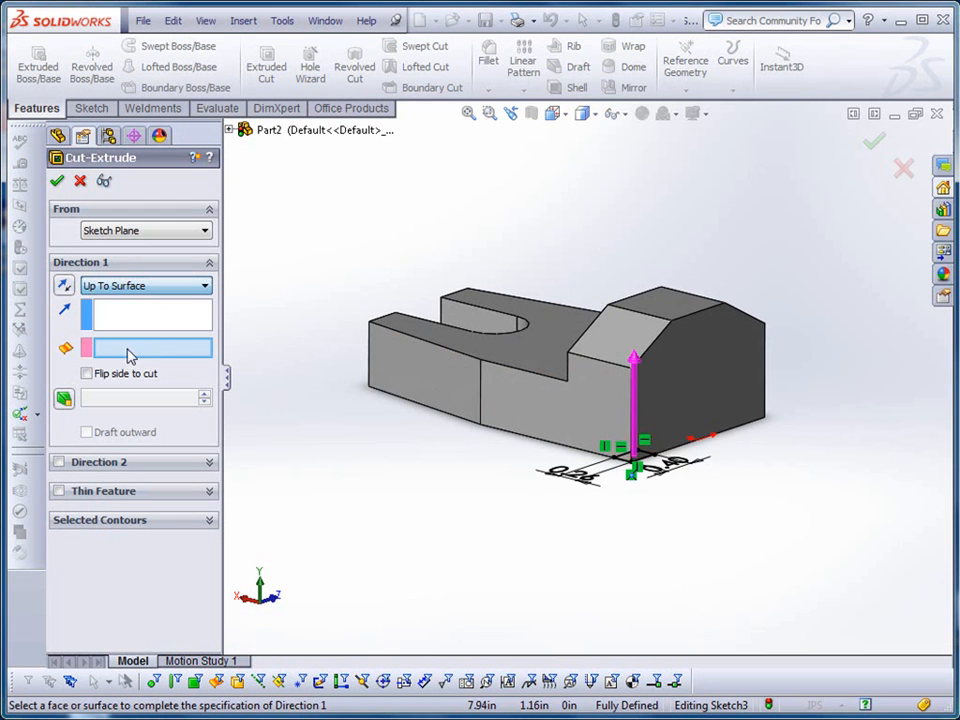
pyautogui.click(610, 343)
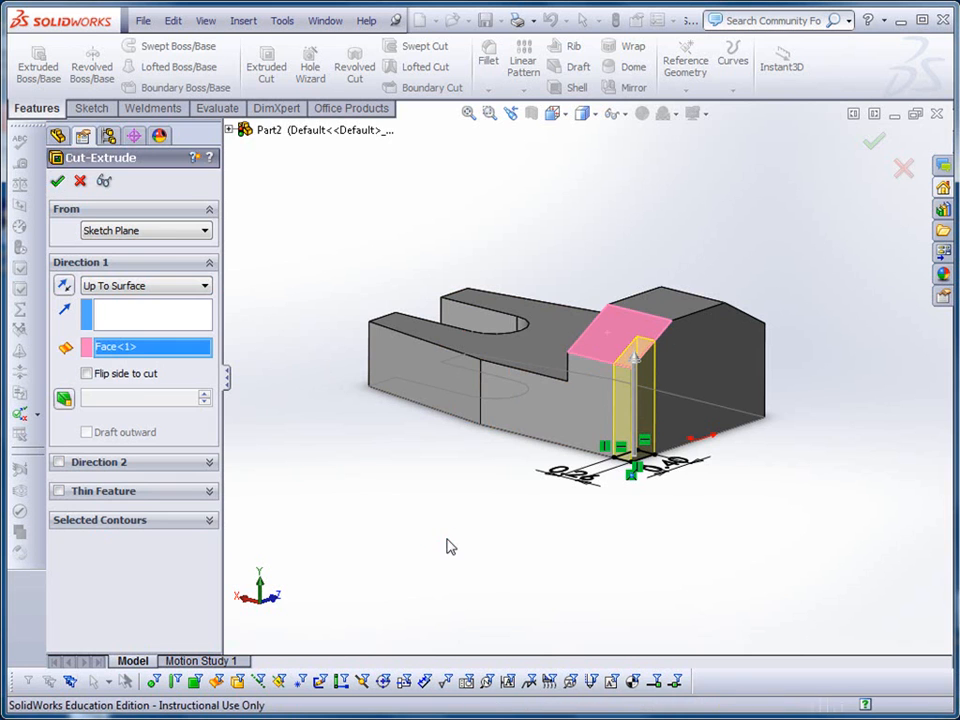
pyautogui.press('Return')
# Step: Mirror the corner notch cut about the Front plane to the opposite corner of the end block
pyautogui.moveTo(446, 544); pyautogui.dragTo(743, 473, button='middle')
pyautogui.moveTo(789, 366); pyautogui.dragTo(801, 523, button='middle')
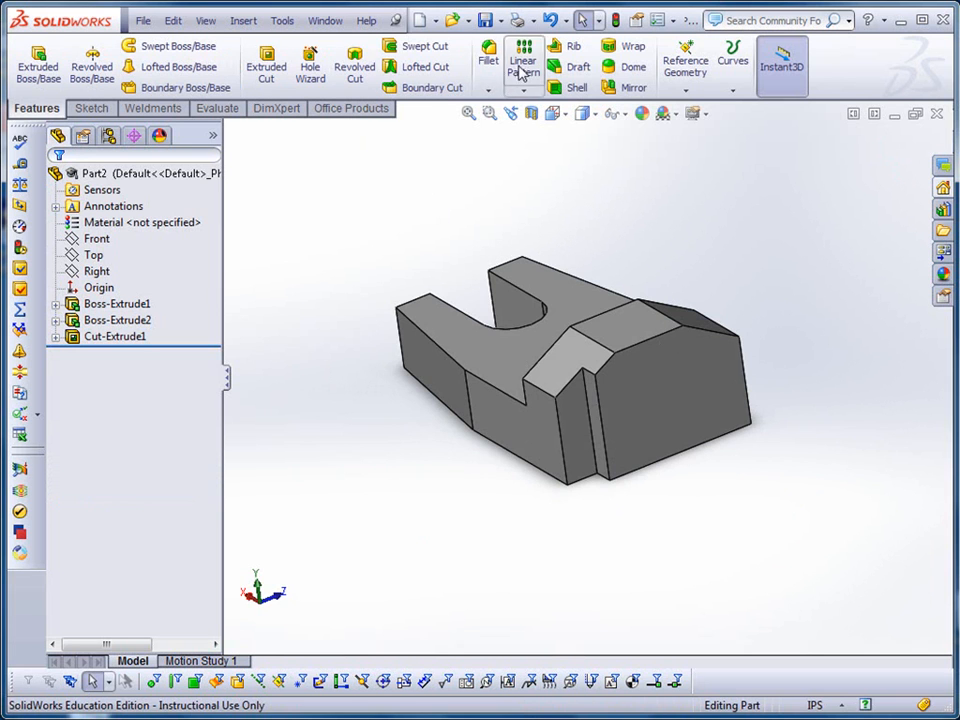
pyautogui.click(88, 110)
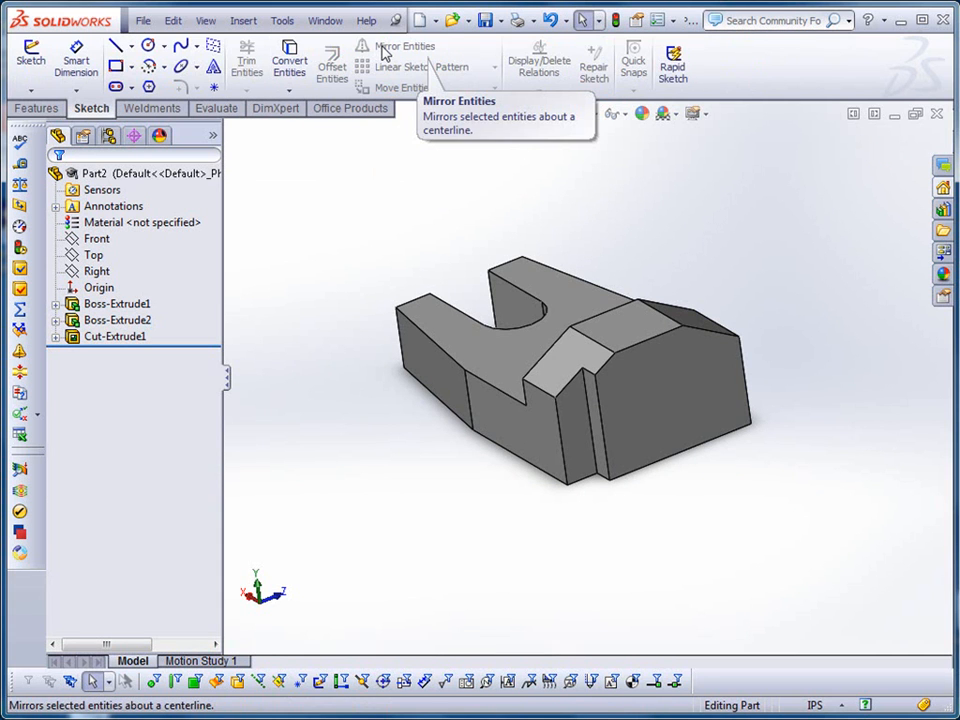
pyautogui.click(38, 109)
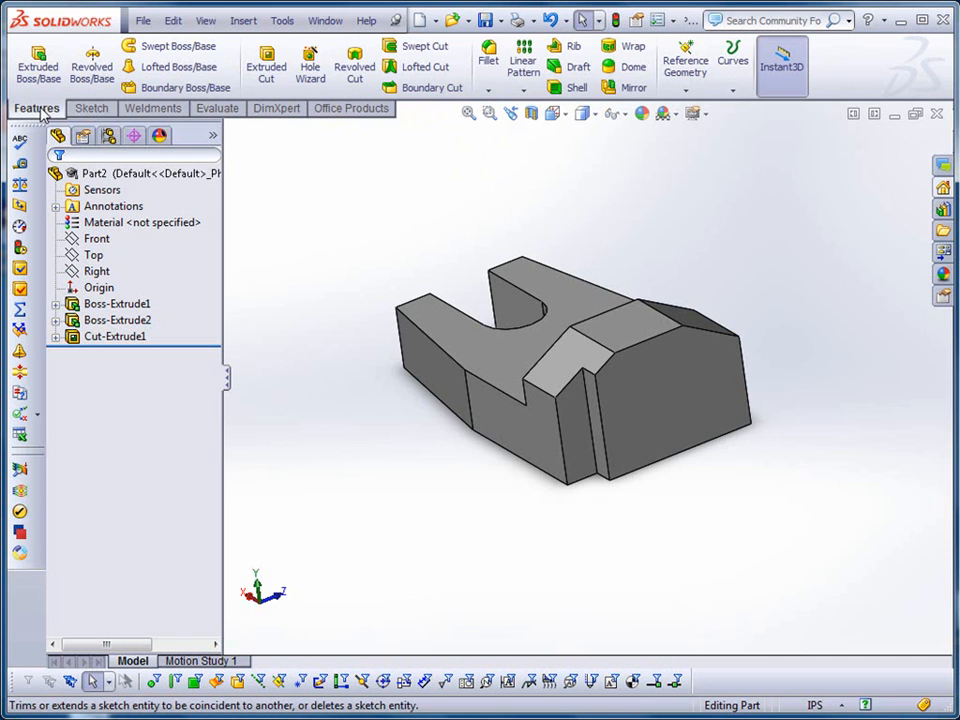
pyautogui.click(633, 90)
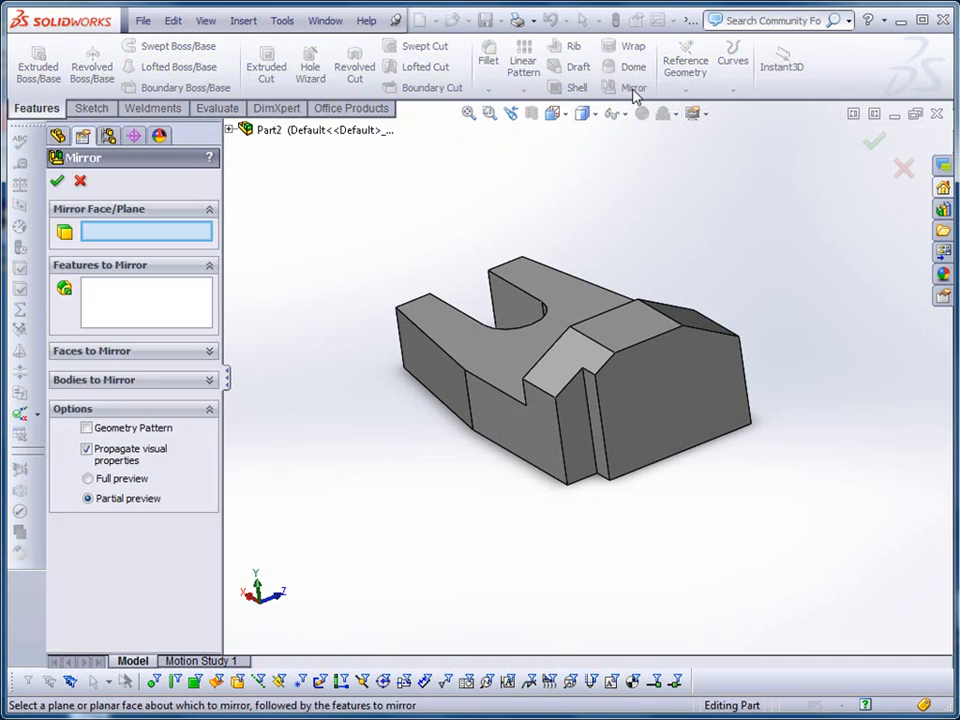
pyautogui.moveTo(692, 510); pyautogui.dragTo(560, 561, button='middle')
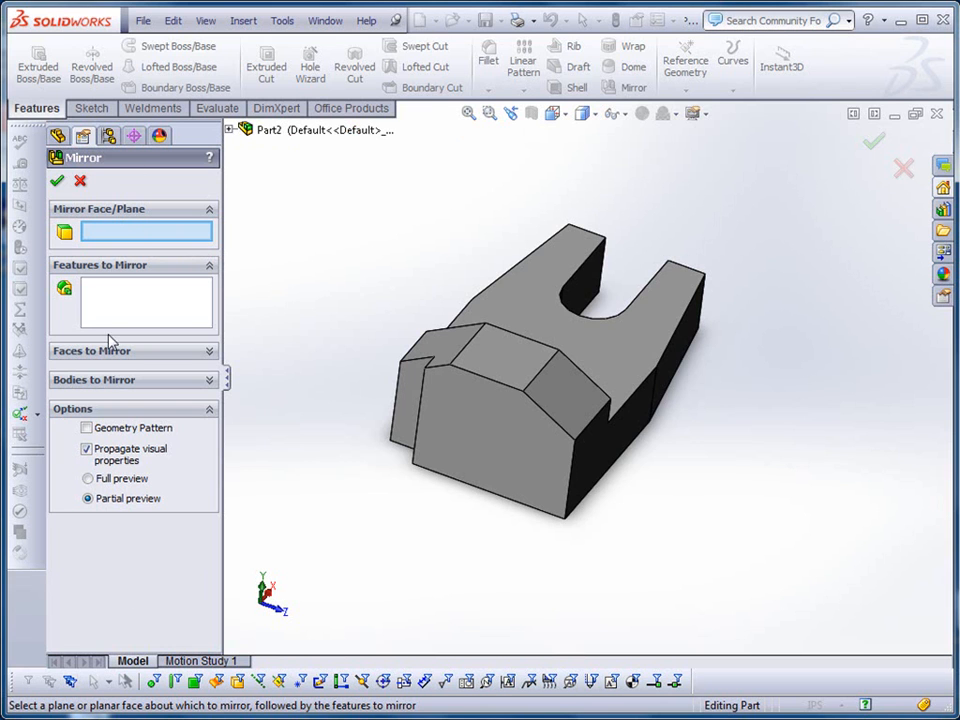
pyautogui.click(230, 130)
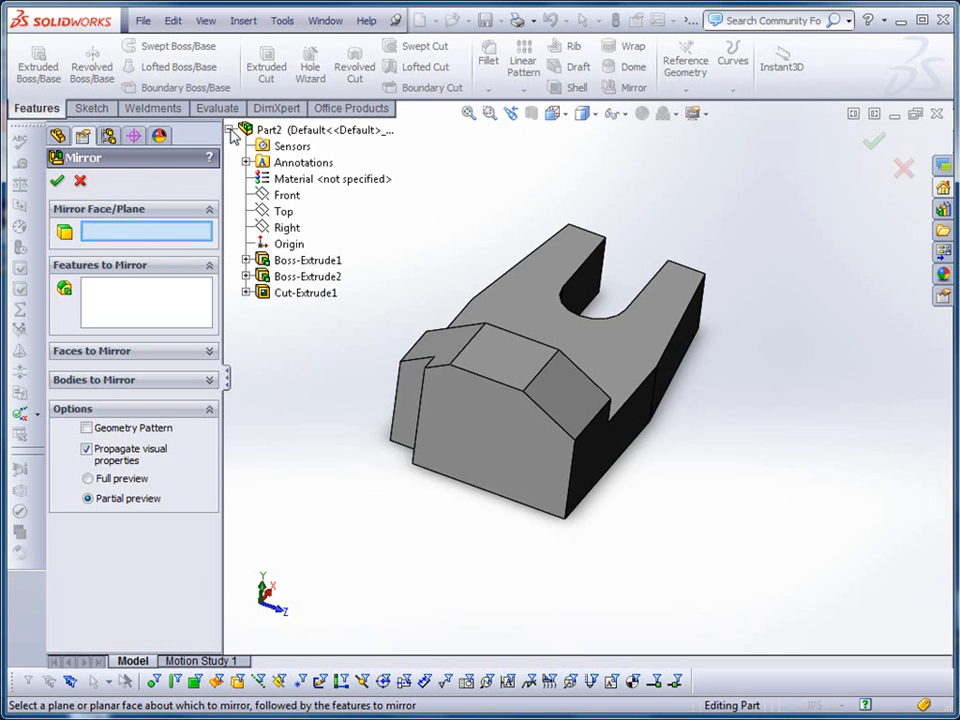
pyautogui.click(290, 197)
pyautogui.moveTo(330, 452); pyautogui.dragTo(319, 414, button='middle')
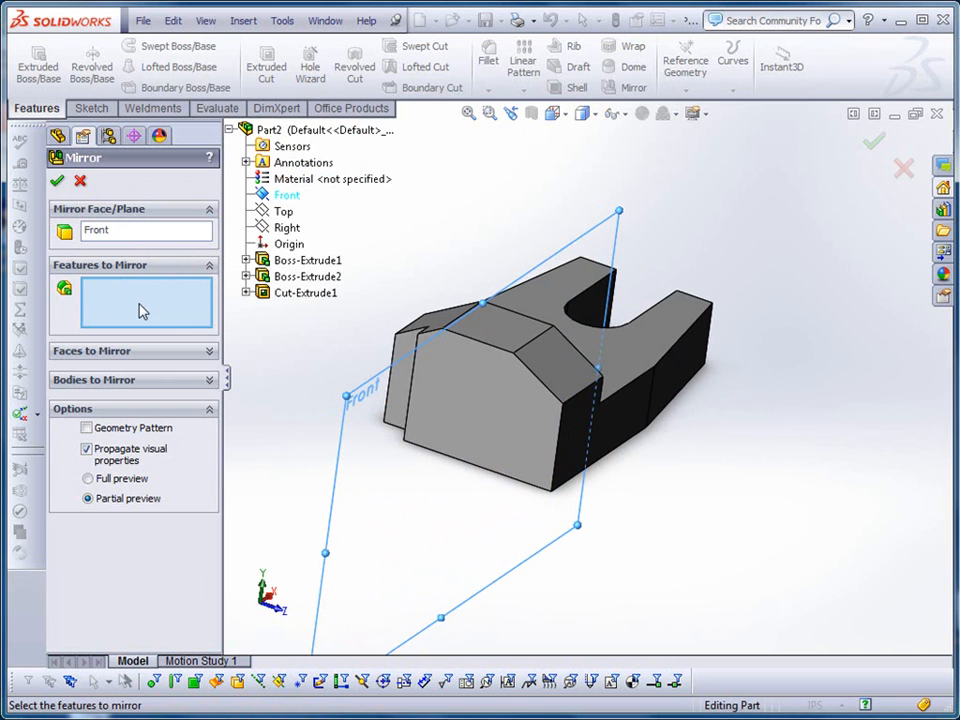
pyautogui.click(305, 293)
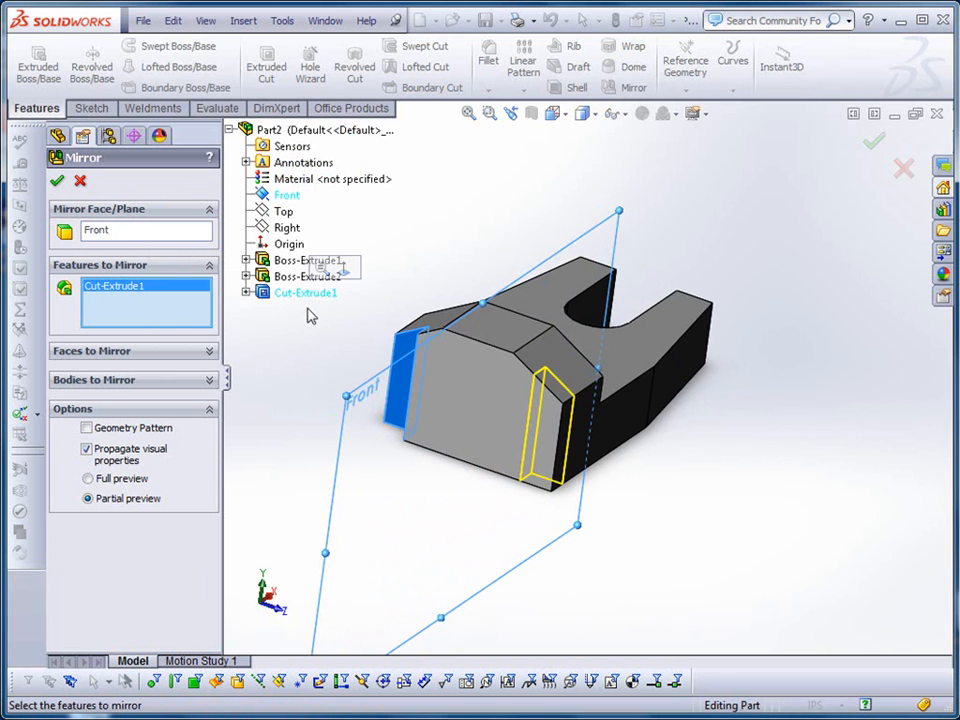
pyautogui.click(57, 181)
# Step: Assign Plain Carbon Steel as the part's material
pyautogui.moveTo(808, 482); pyautogui.dragTo(700, 454, button='middle')
pyautogui.moveTo(536, 539); pyautogui.dragTo(487, 548, button='middle')
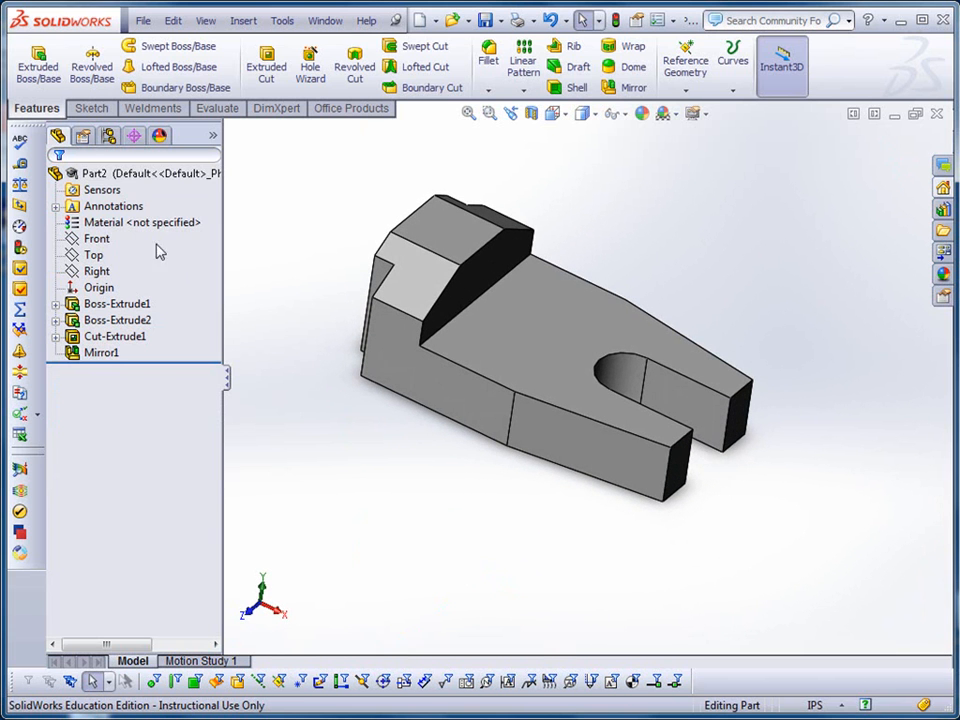
pyautogui.rightClick(124, 223)
pyautogui.click(182, 302)
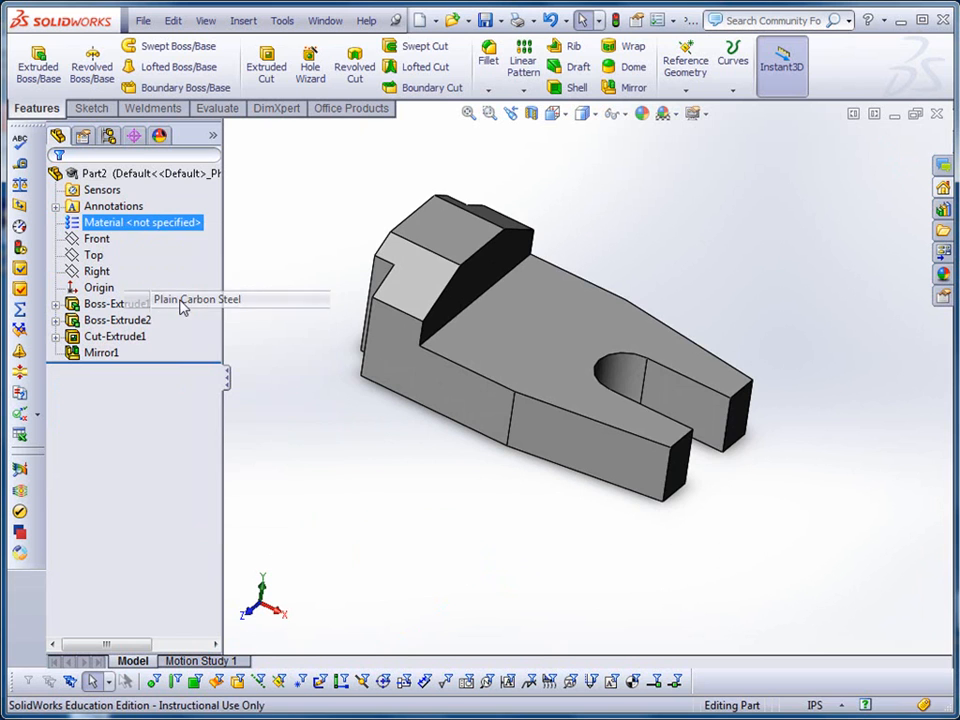
# Step: Evaluate the part's mass properties and review the assignment drawing in Microsoft Word for comparison
pyautogui.click(212, 110)
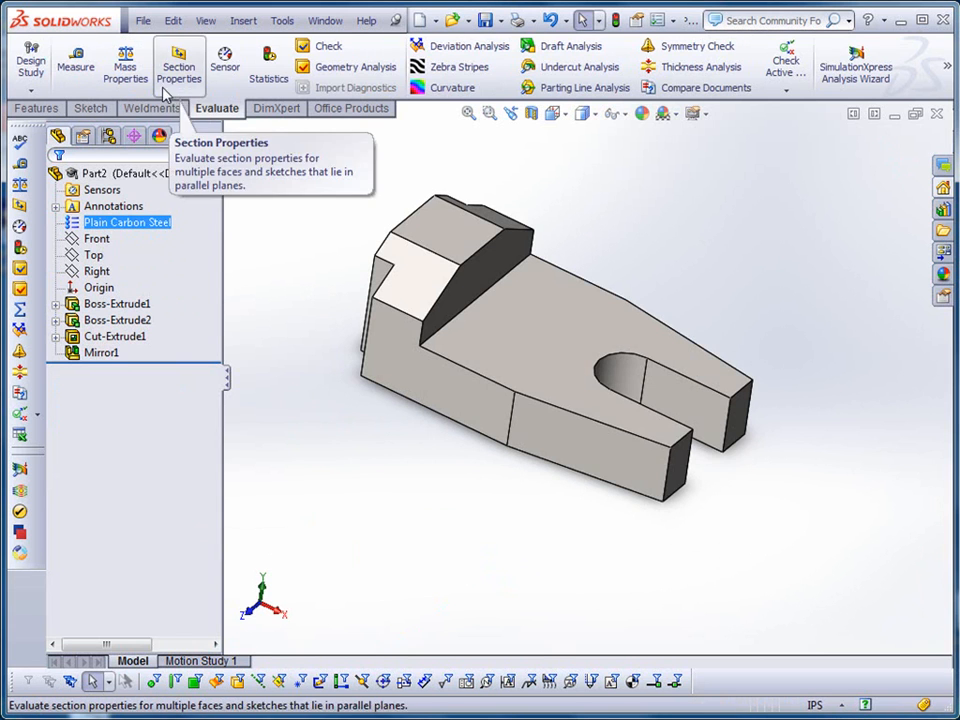
pyautogui.click(133, 74)
pyautogui.moveTo(855, 90); pyautogui.dragTo(584, 45)
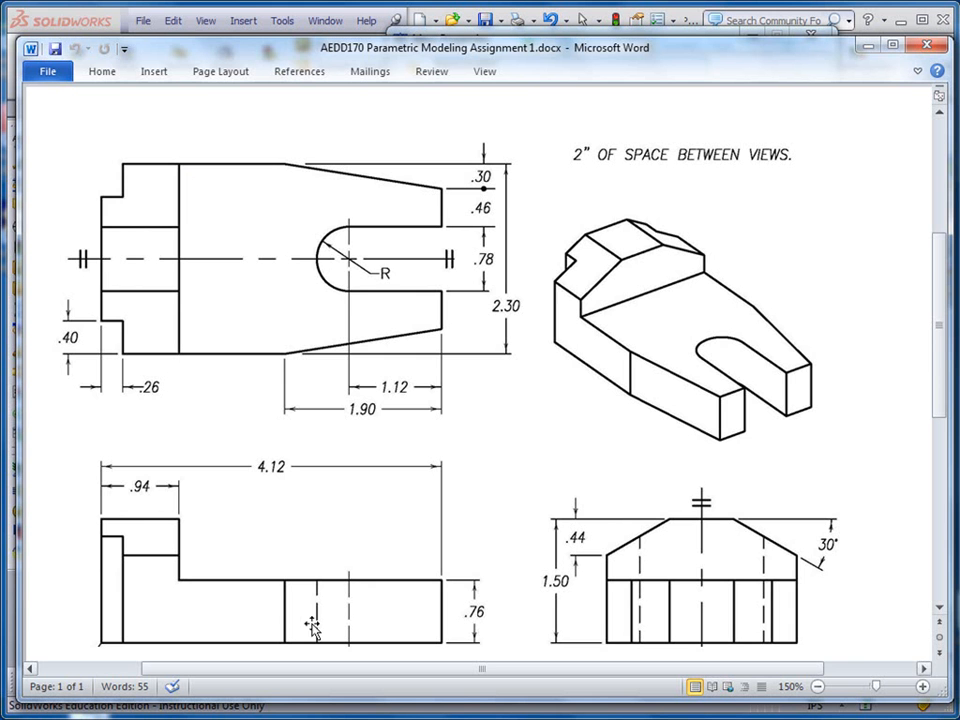
pyautogui.scroll(-10, 575, 430)
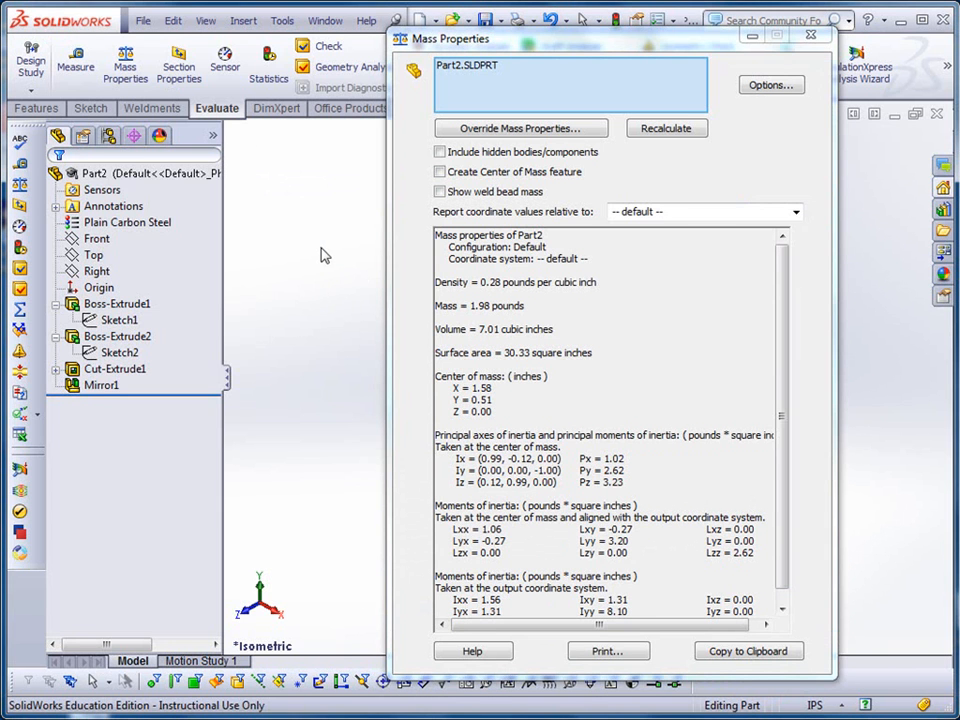
# Step: Close the mass properties report and open the base profile sketch of Boss-Extrude1 for editing to check its dimensions
pyautogui.click(811, 36)
pyautogui.moveTo(492, 533)
pyautogui.mouseDown(button='middle')
pyautogui.moveTo(493, 478)
pyautogui.moveTo(501, 491)
pyautogui.moveTo(452, 474)
pyautogui.moveTo(510, 489)
pyautogui.mouseUp(button='middle')
pyautogui.click(130, 322)
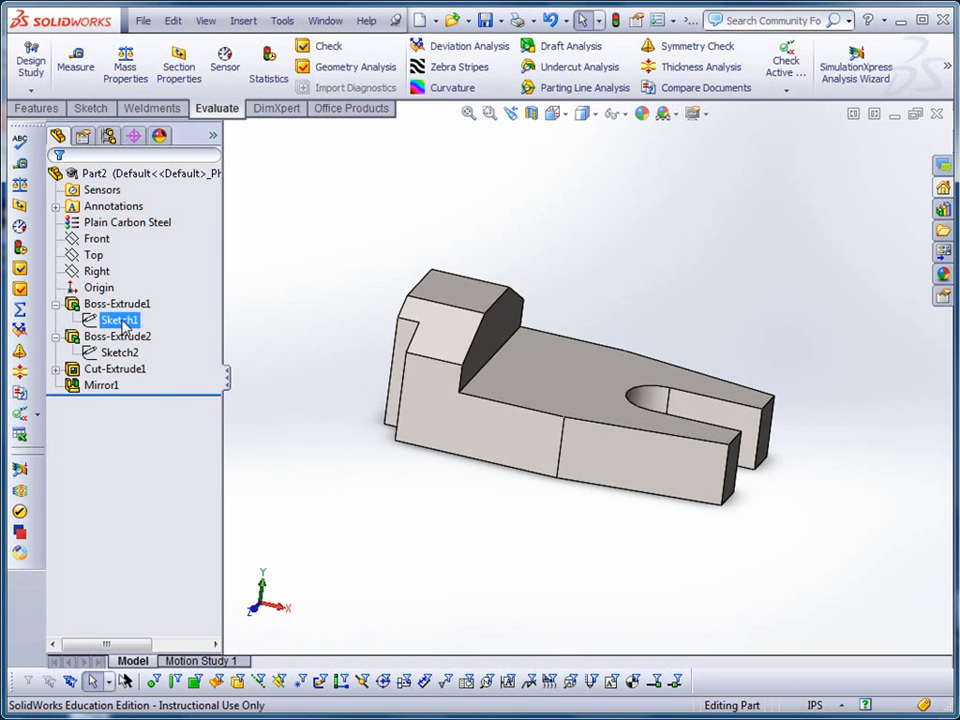
pyautogui.rightClick(124, 323)
pyautogui.click(133, 270)
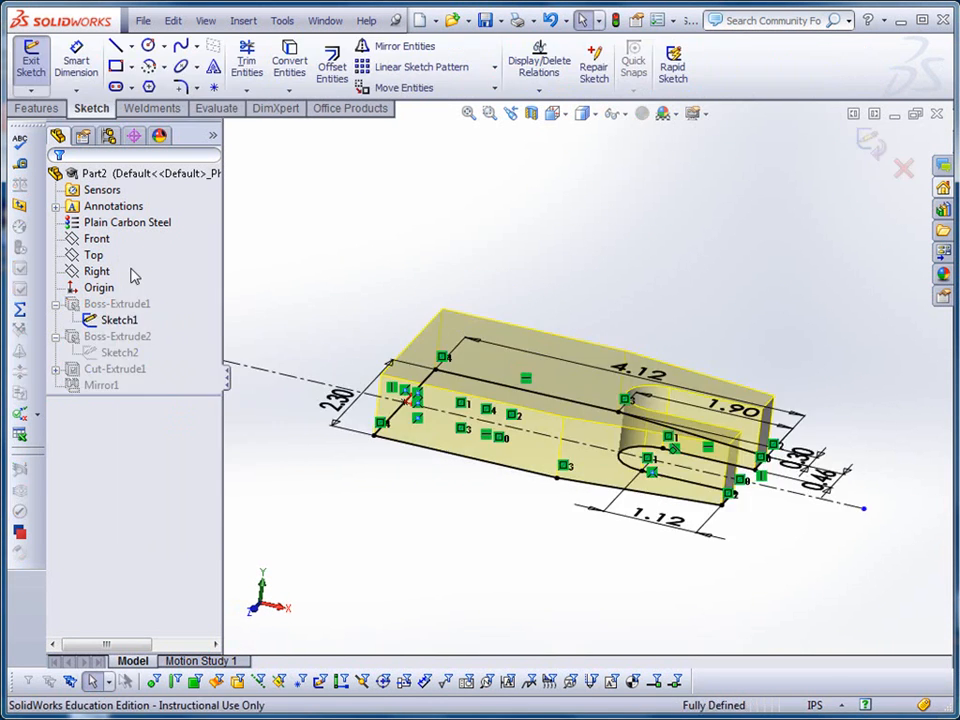
pyautogui.moveTo(457, 536); pyautogui.dragTo(450, 573, button='middle')
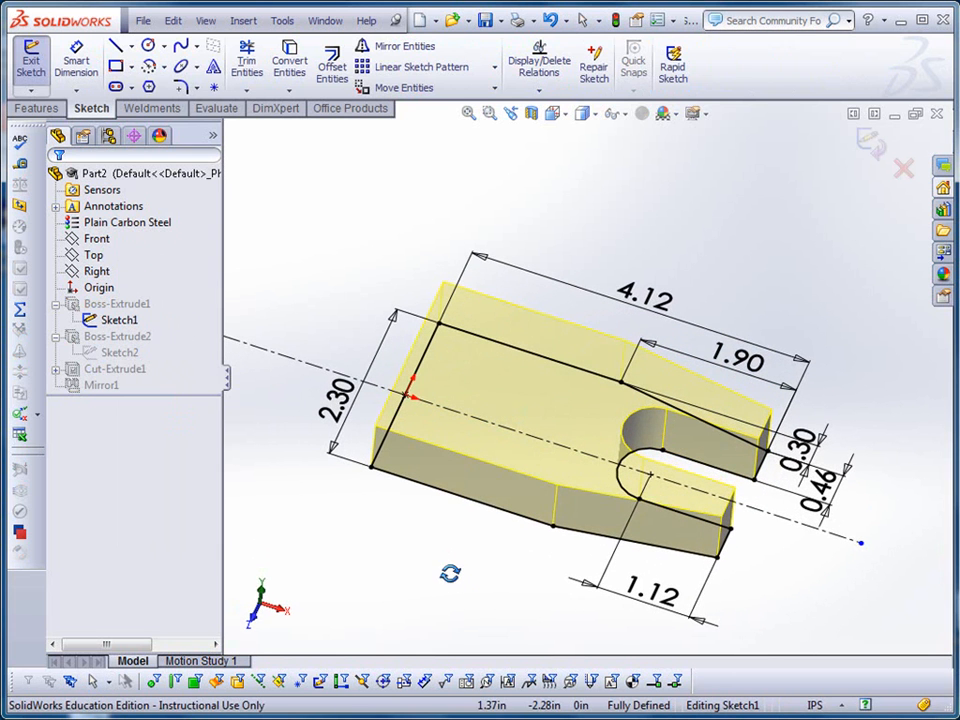
pyautogui.press('Escape')
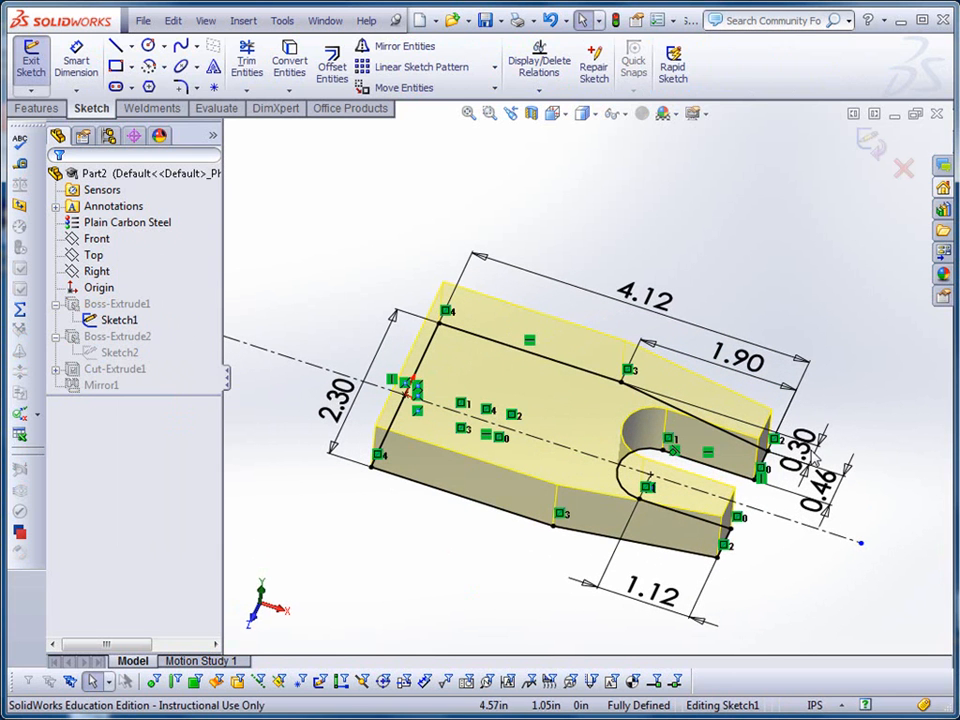
# Step: Leave the base profile sketch, open the end block's profile sketch (Sketch2) for editing, and move its sloped-edge height dimension clear of the profile
pyautogui.click(869, 145)
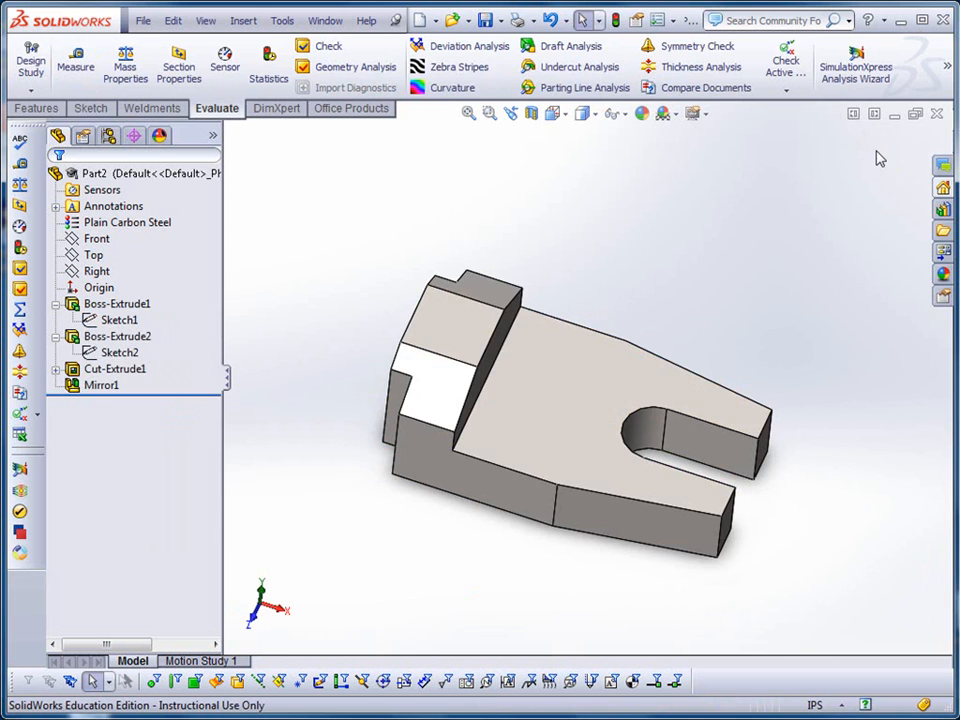
pyautogui.click(119, 353)
pyautogui.rightClick(119, 353)
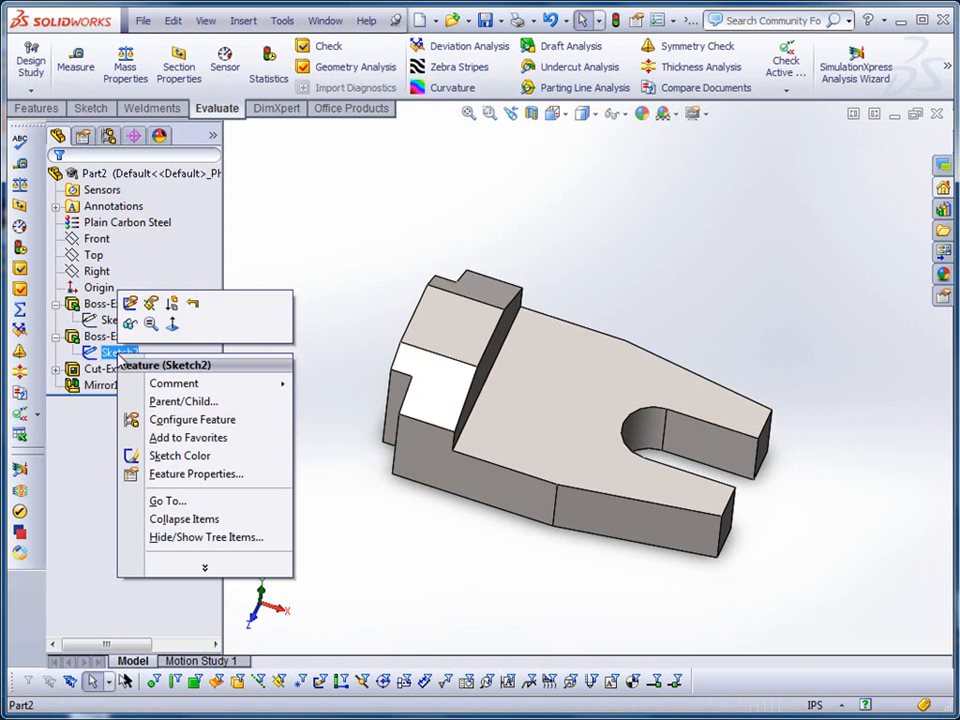
pyautogui.click(131, 305)
pyautogui.moveTo(392, 497)
pyautogui.mouseDown(button='middle')
pyautogui.moveTo(544, 386)
pyautogui.moveTo(575, 463)
pyautogui.moveTo(552, 468)
pyautogui.mouseUp(button='middle')
pyautogui.moveTo(441, 335); pyautogui.dragTo(382, 327)
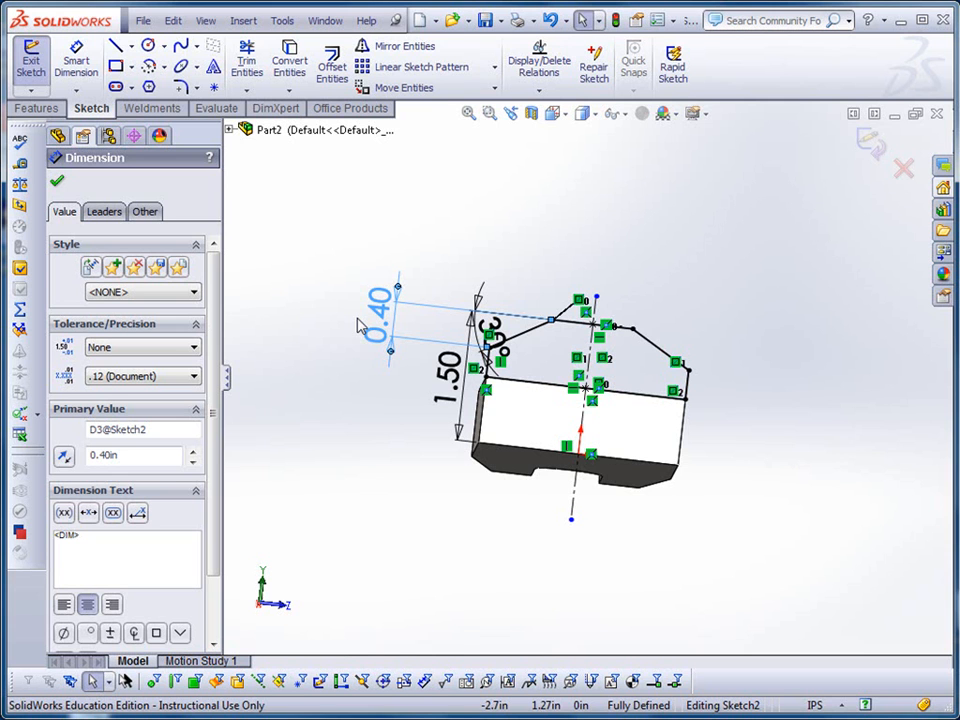
# Step: Set the vertical height of the end block's sloped edge to 0.44 in and exit the sketch
pyautogui.doubleClick(379, 311)
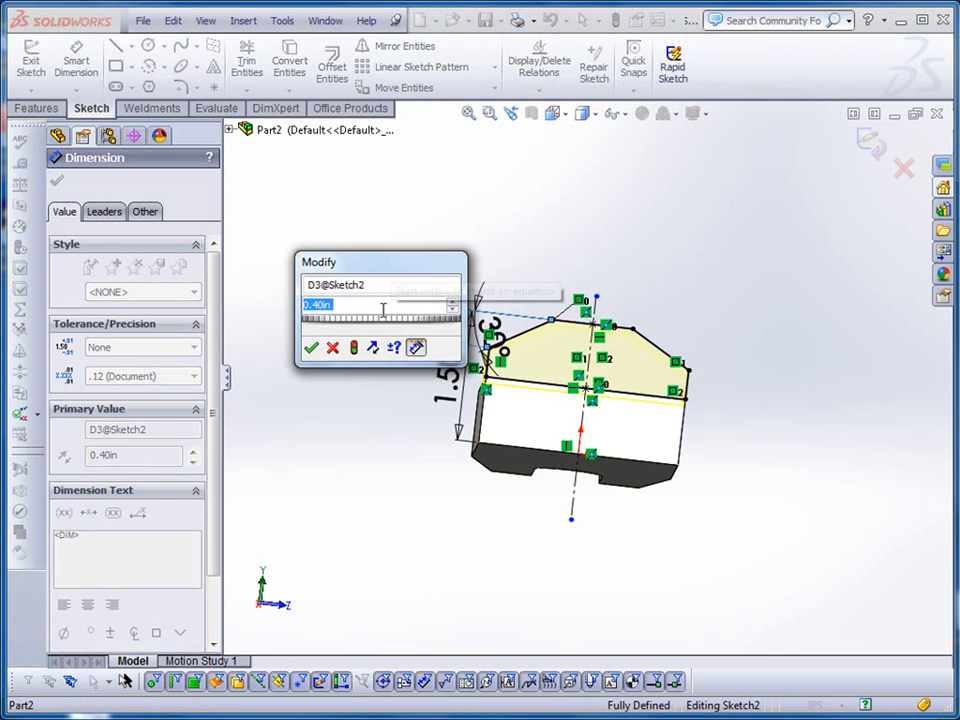
pyautogui.write('.44')
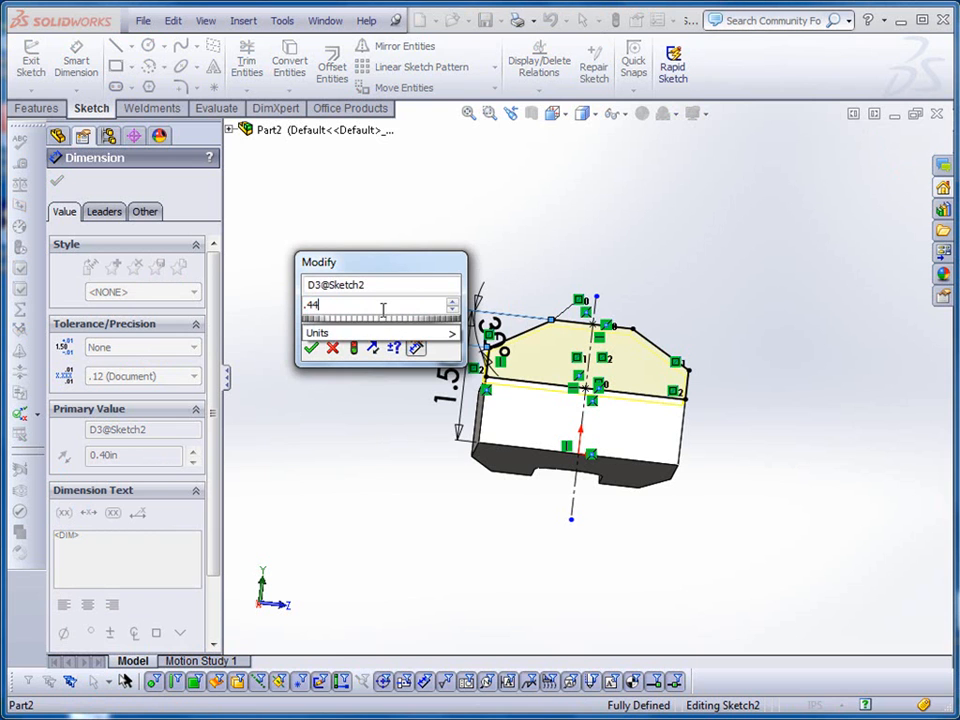
pyautogui.click(313, 349)
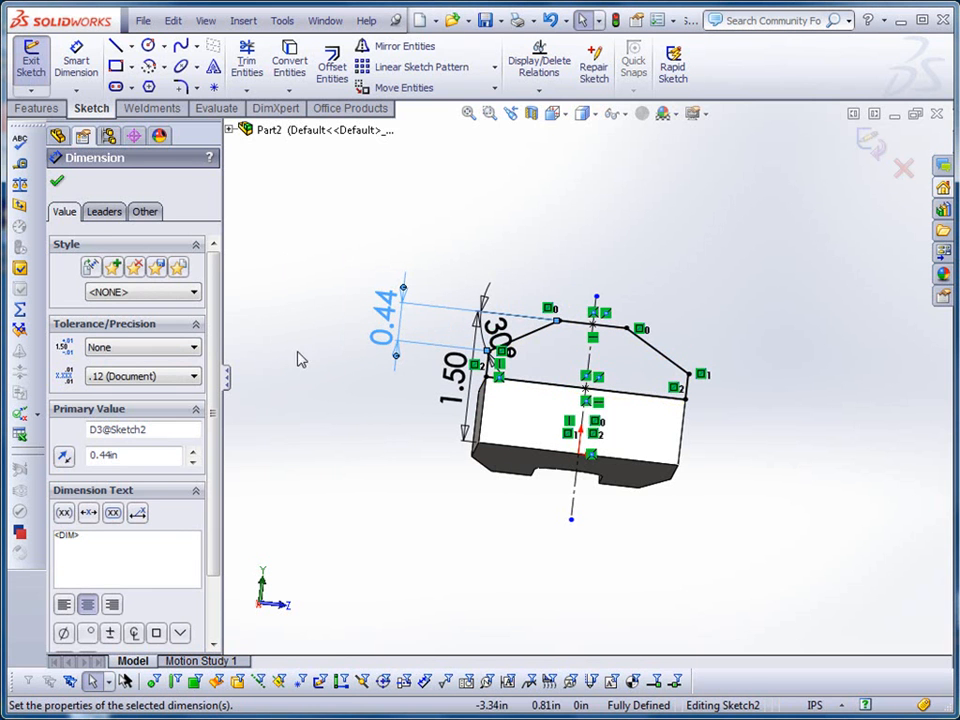
pyautogui.click(874, 155)
# Step: Evaluate the rebuilt part's mass properties again and close the report
pyautogui.moveTo(815, 540); pyautogui.dragTo(657, 578, button='middle')
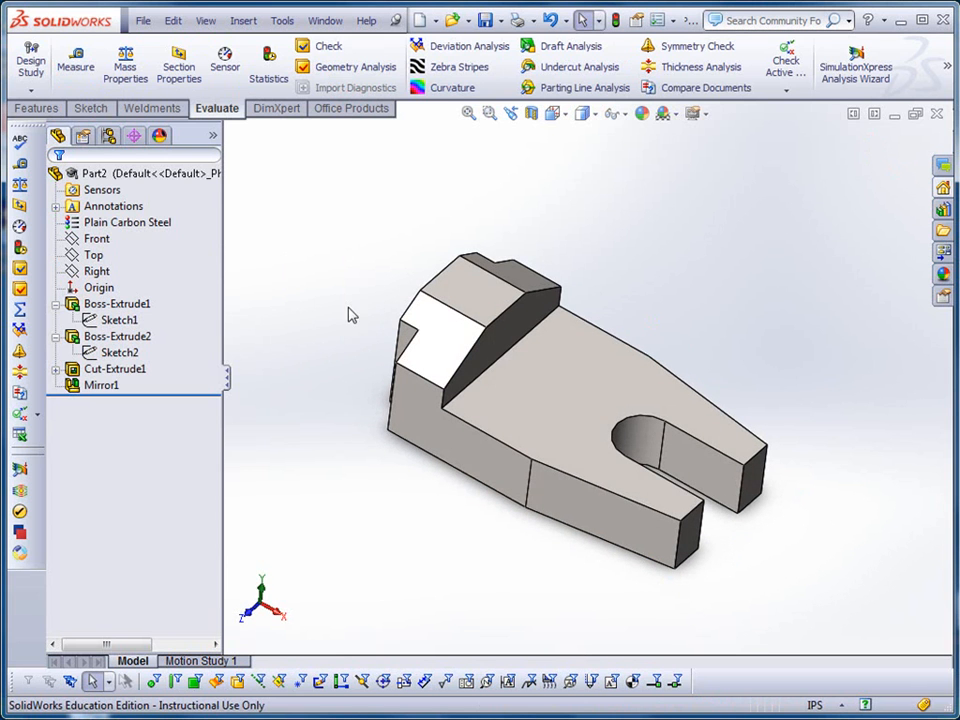
pyautogui.click(126, 70)
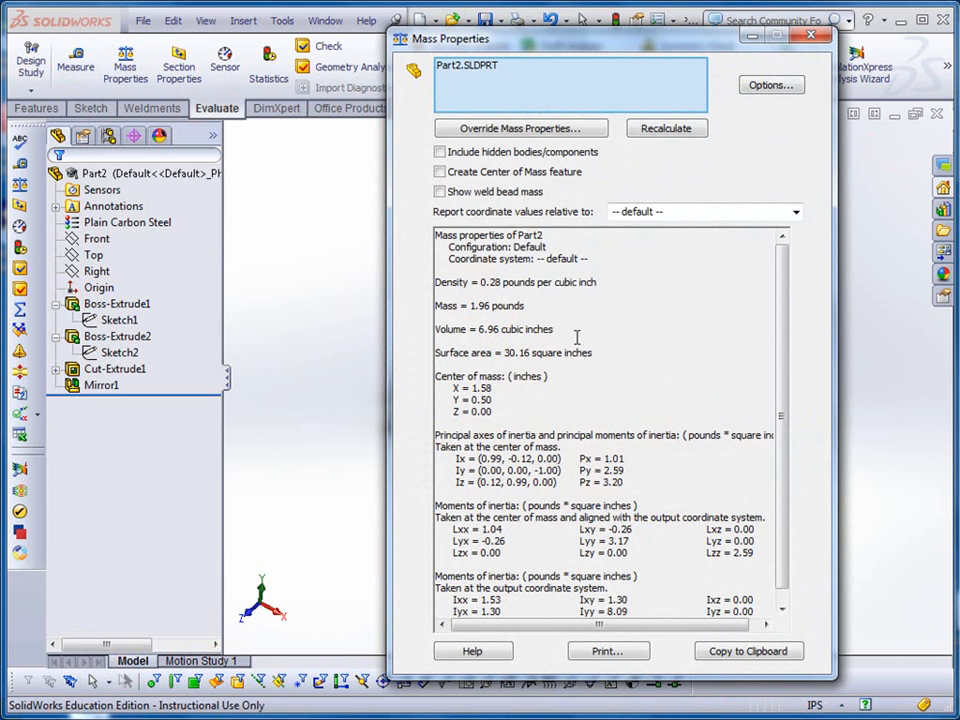
pyautogui.click(811, 36)
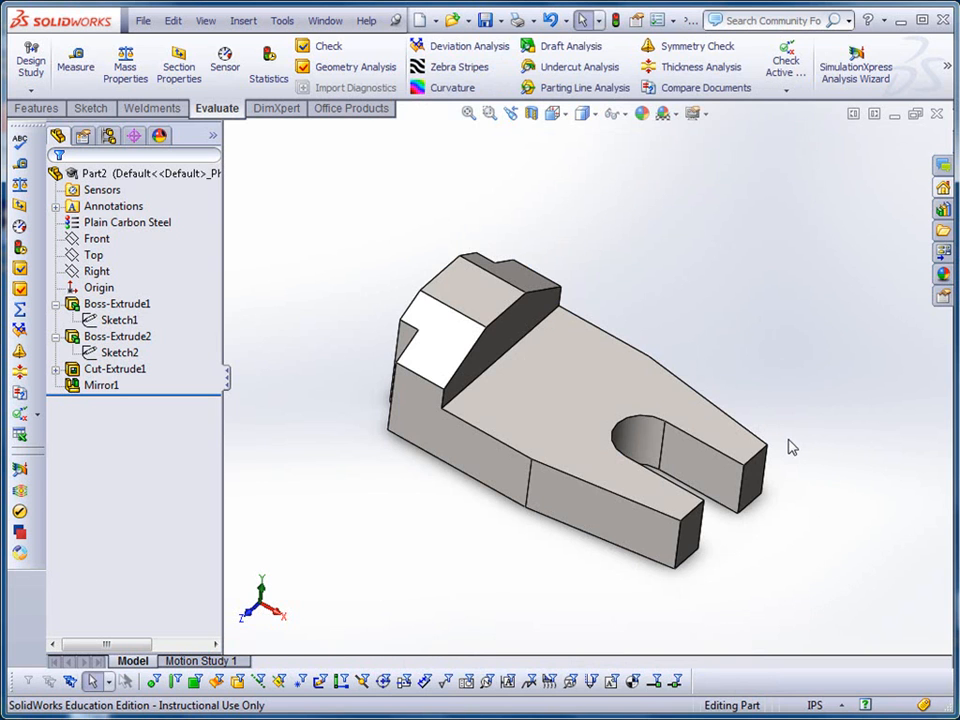
# Step: Close the part without saving and create a new part document with IPS (inch, pound, second) units
pyautogui.click(938, 114)
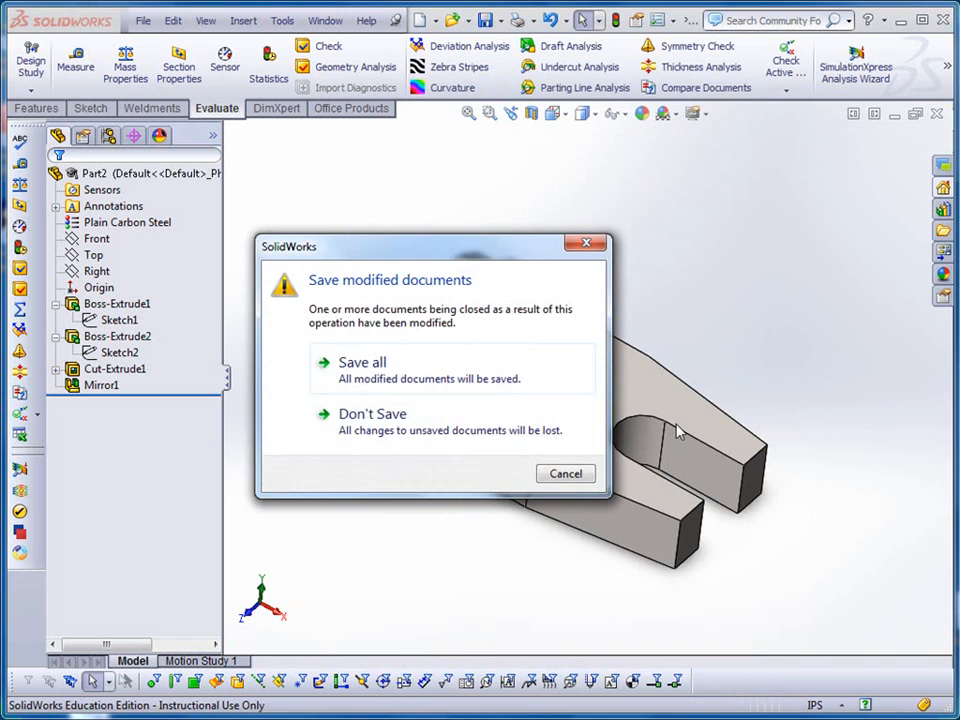
pyautogui.click(363, 416)
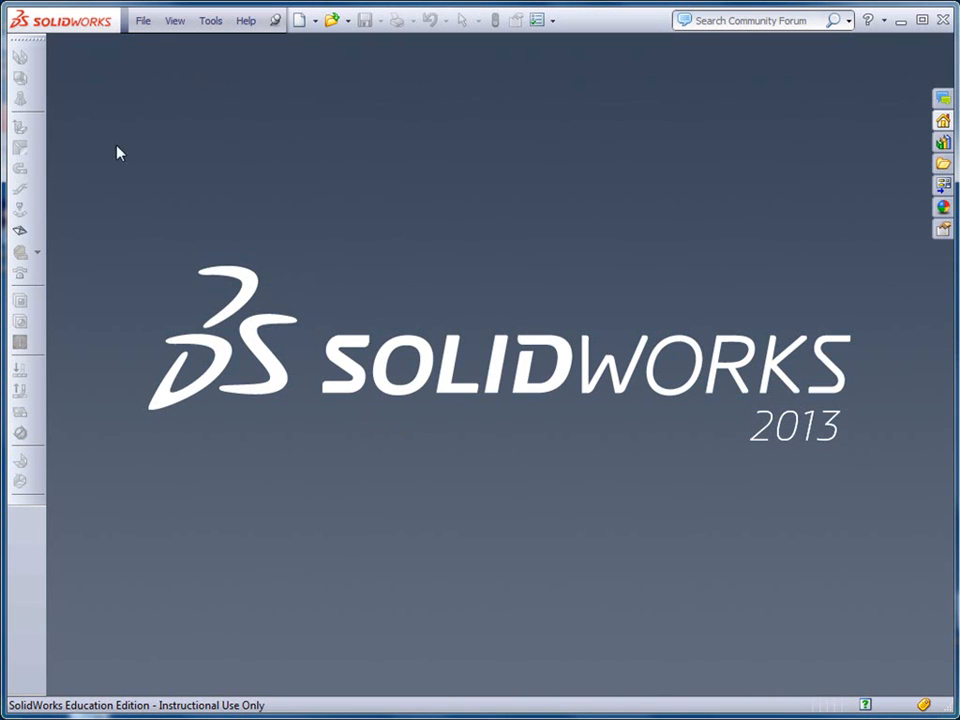
pyautogui.click(148, 24)
pyautogui.click(150, 45)
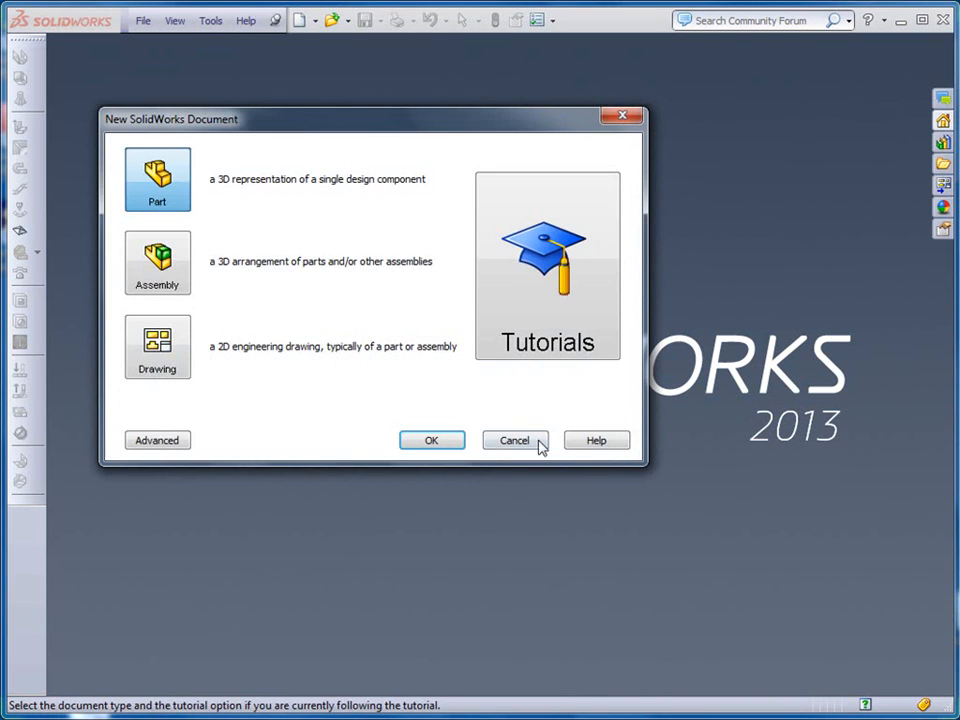
pyautogui.click(428, 441)
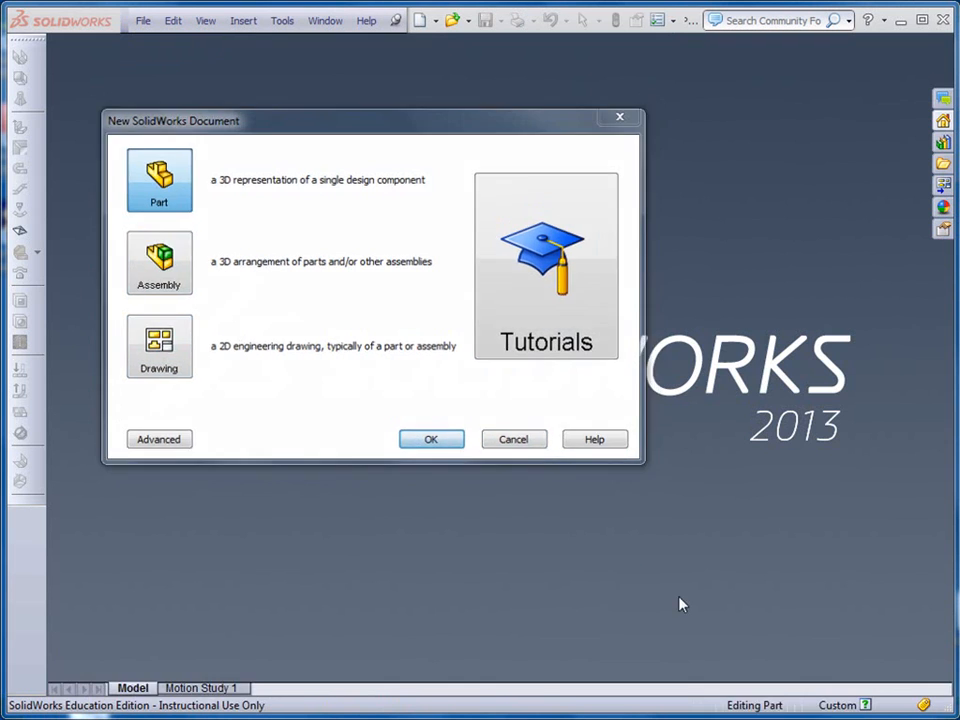
pyautogui.click(845, 705)
pyautogui.click(797, 637)
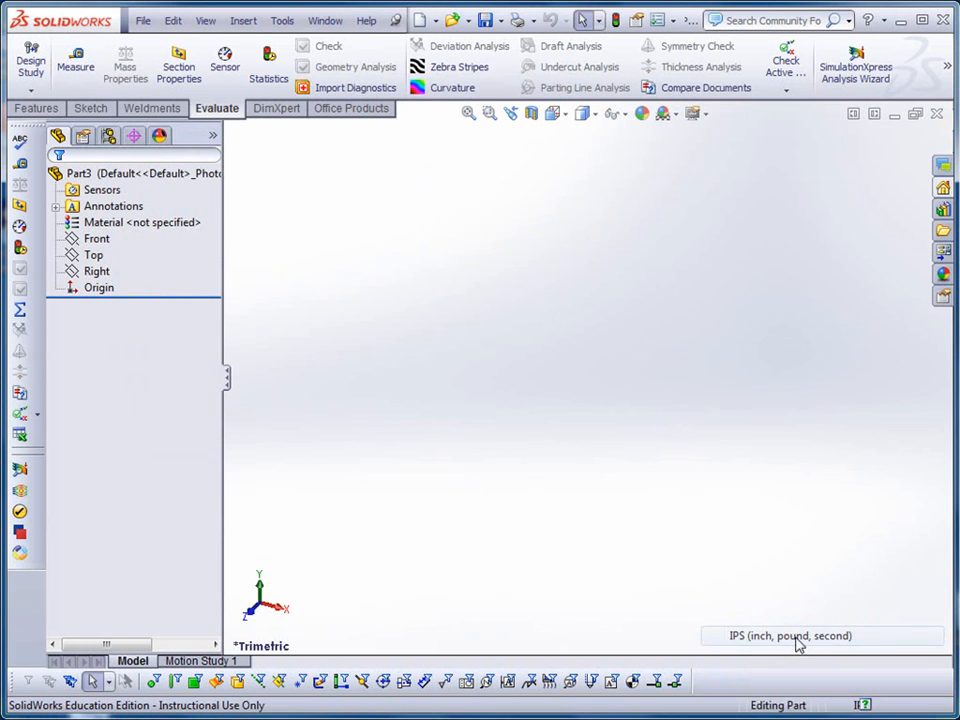
# Step: Sketch a closed L-shaped profile on the Front plane with its lower corner at the origin, about 4.08 in long and 1.56 in high
pyautogui.click(90, 108)
pyautogui.click(31, 60)
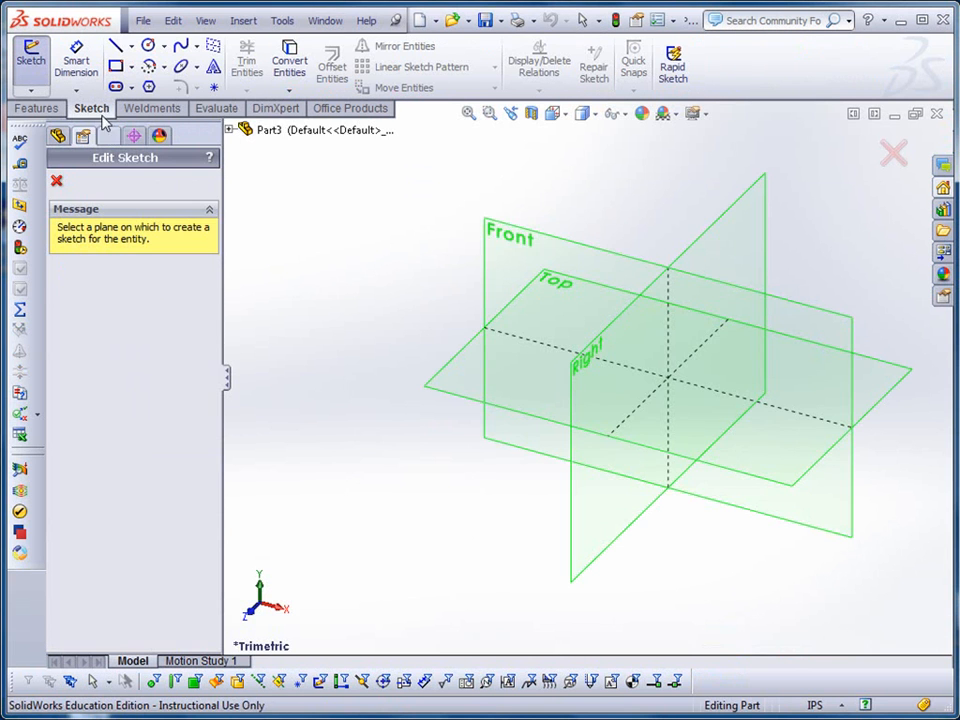
pyautogui.click(561, 250)
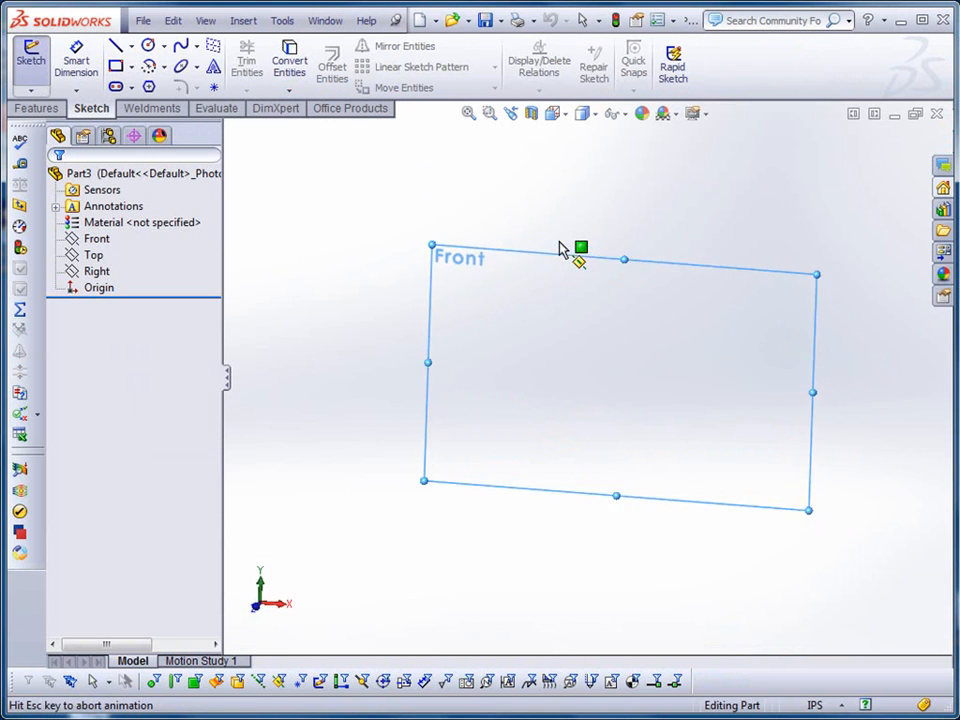
pyautogui.click(117, 47)
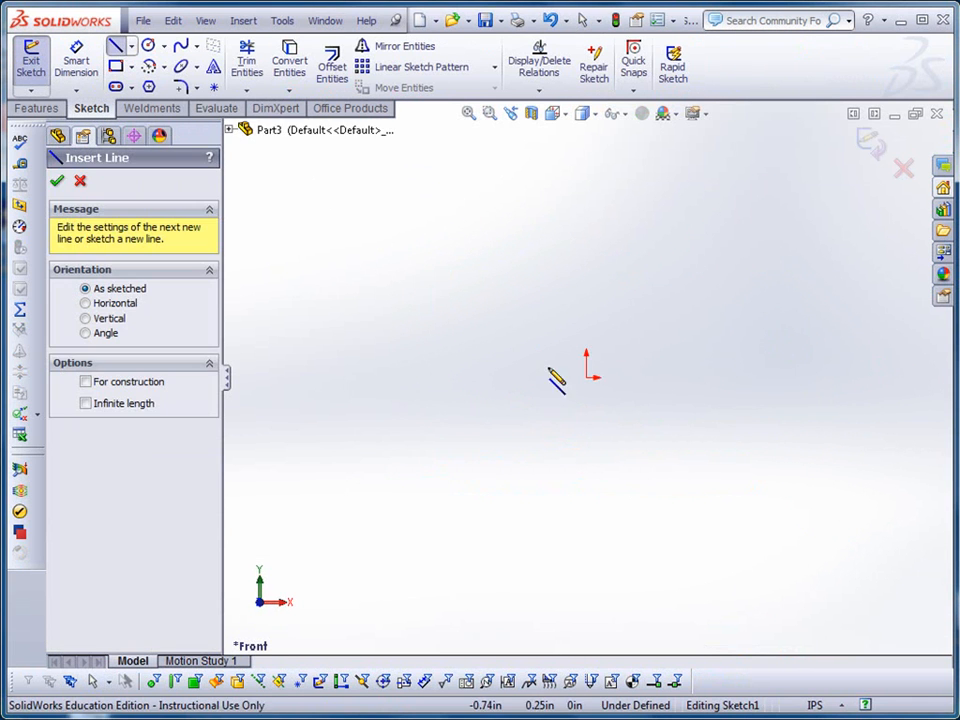
pyautogui.click(586, 286)
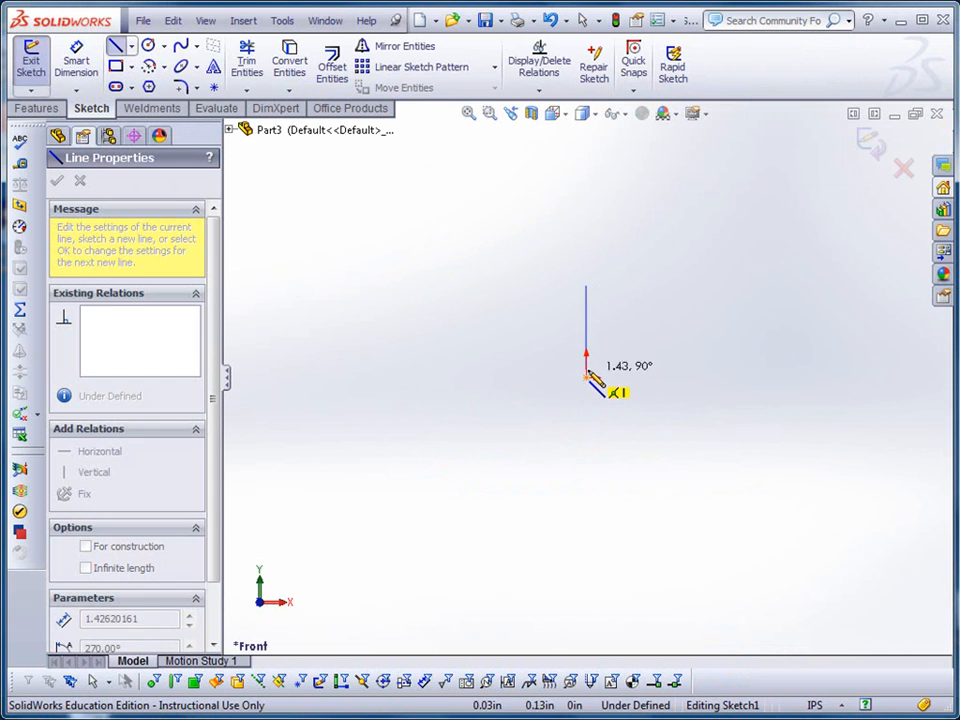
pyautogui.click(586, 377)
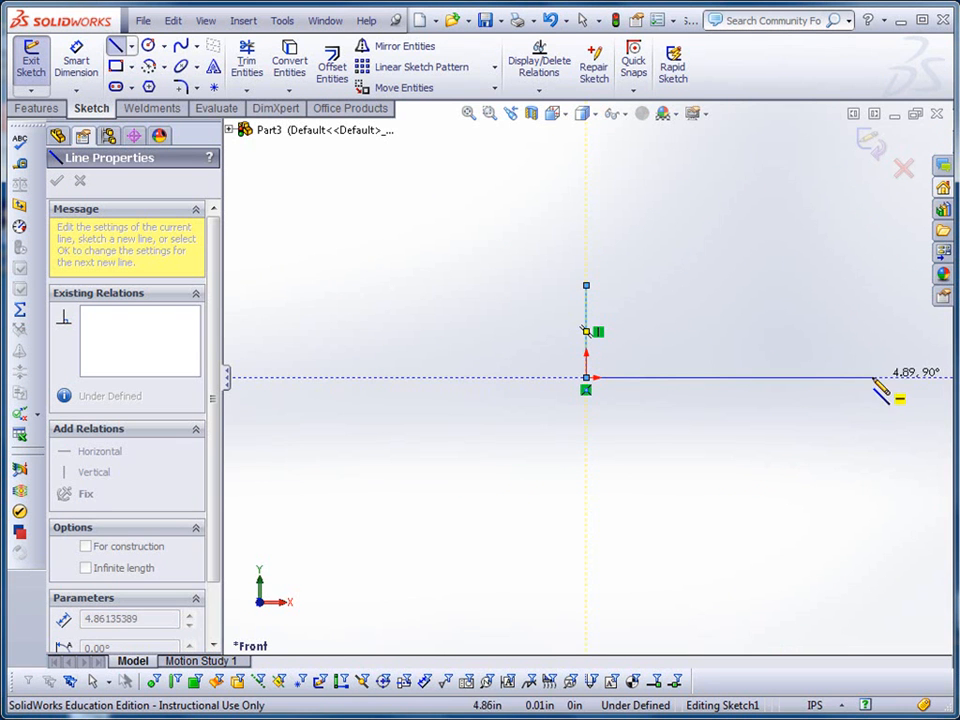
pyautogui.click(828, 378)
pyautogui.click(828, 331)
pyautogui.click(657, 331)
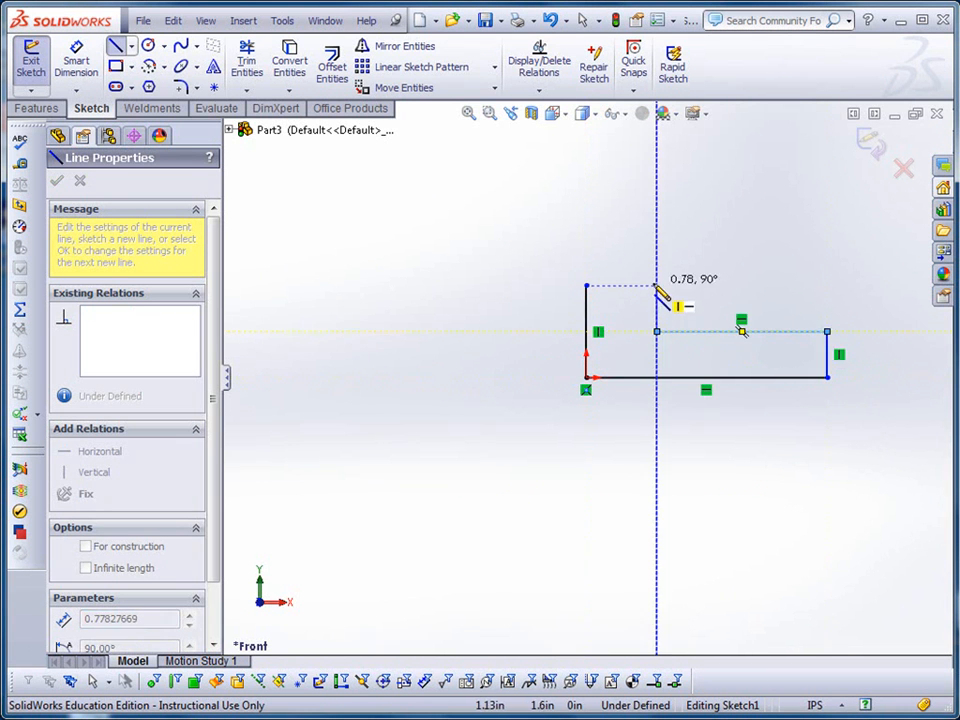
pyautogui.click(657, 286)
pyautogui.click(586, 286)
pyautogui.press('Escape')
# Step: Dimension the overall length of the L-shaped profile as 4.12 in
pyautogui.click(76, 60)
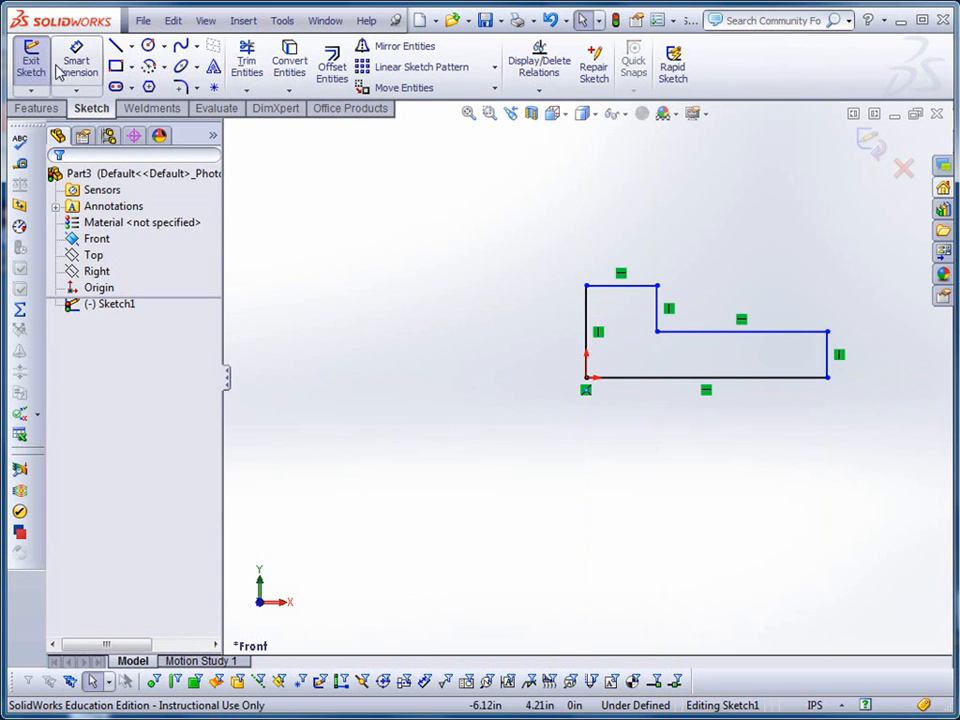
pyautogui.click(588, 348)
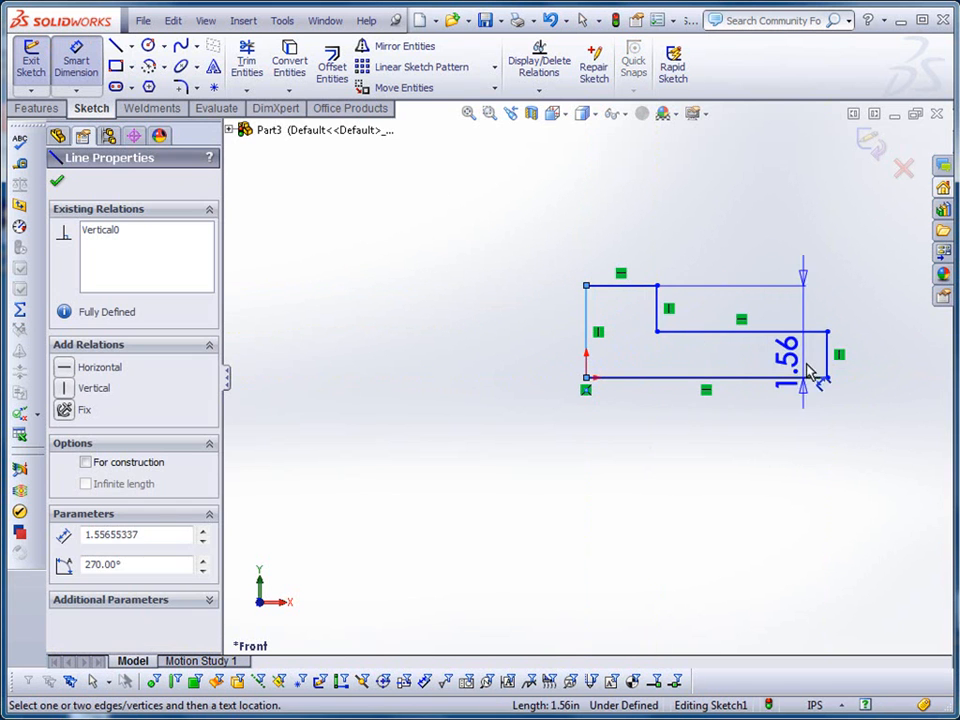
pyautogui.click(828, 362)
pyautogui.click(703, 203)
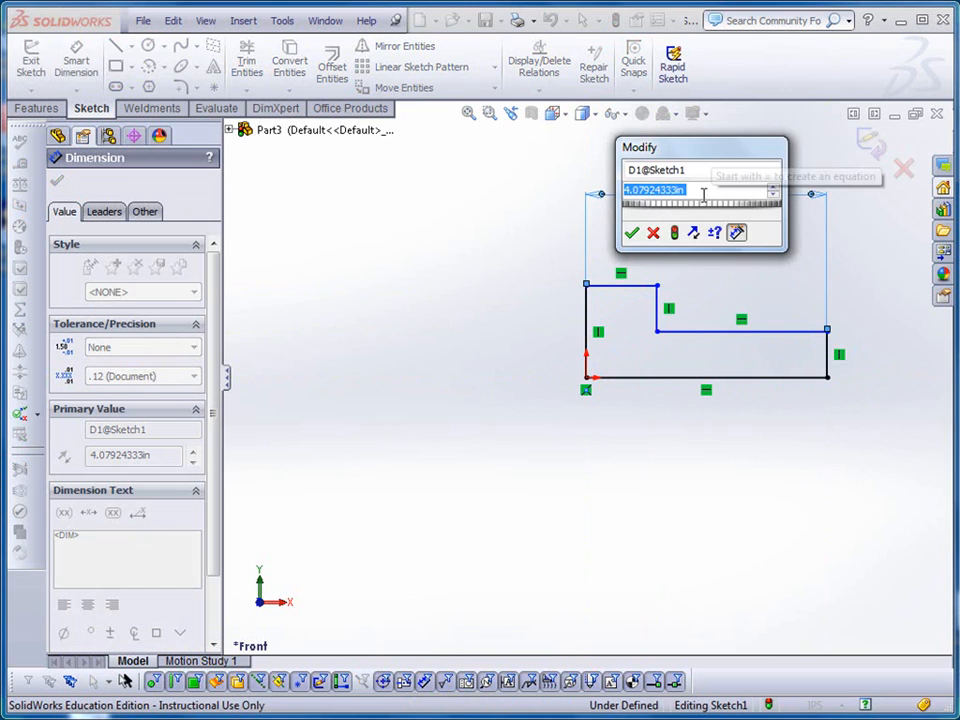
pyautogui.write('4.12')
pyautogui.press('Return')
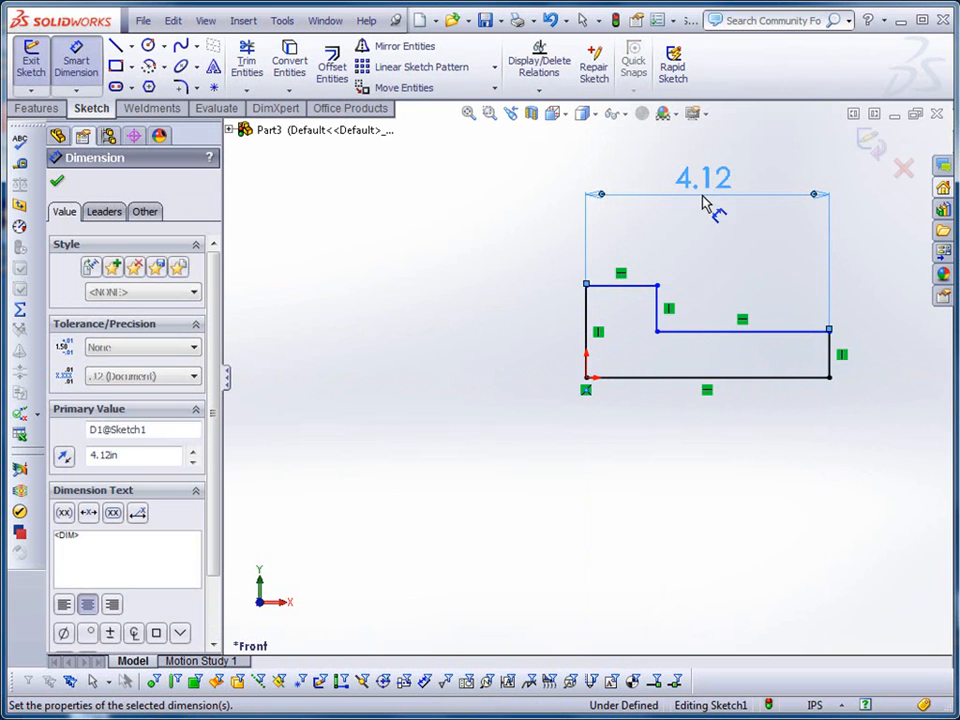
# Step: Dimension the width of the profile's raised end block and set it to 0.94 in
pyautogui.click(657, 313)
pyautogui.click(585, 325)
pyautogui.click(625, 248)
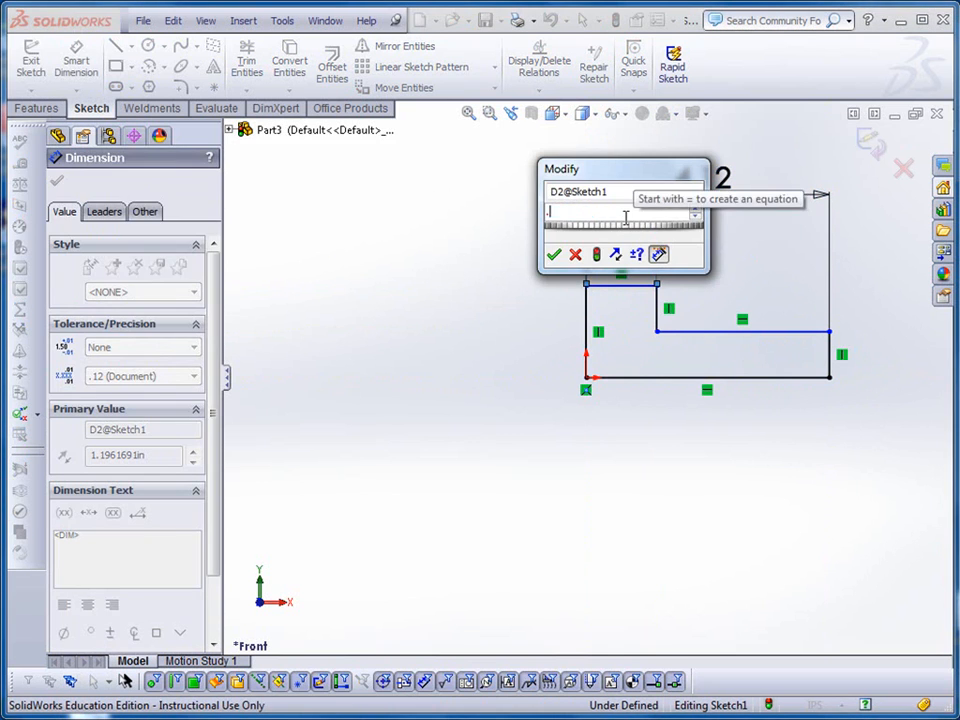
pyautogui.write('.96')
pyautogui.press('Return')
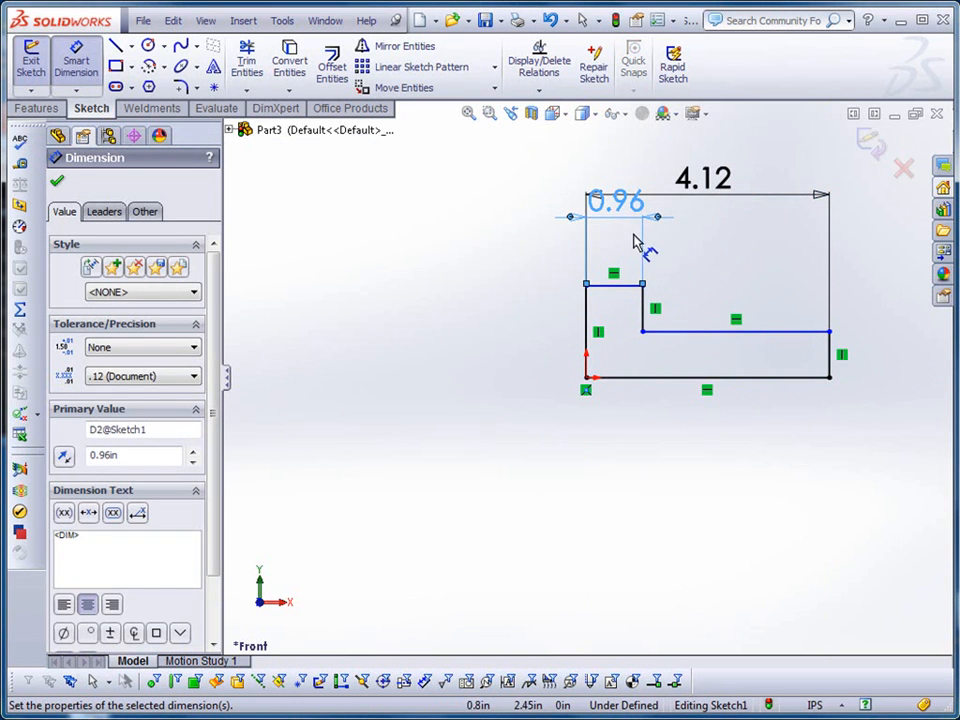
pyautogui.doubleClick(627, 208)
pyautogui.write('.94')
pyautogui.press('Return')
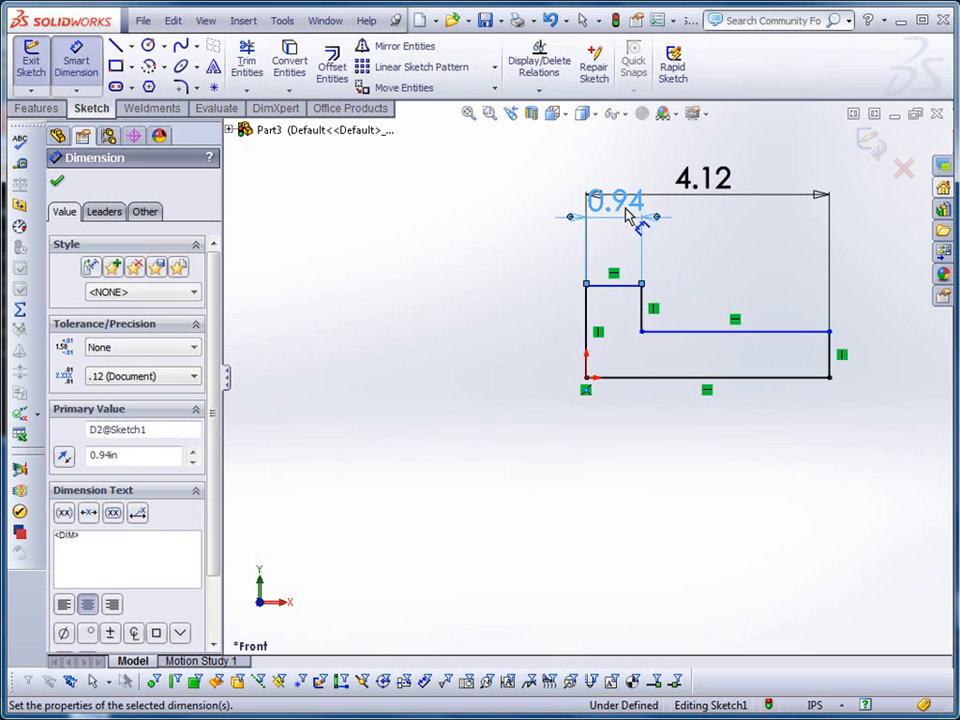
# Step: Dimension the full height of the raised end block as 1.50 in
pyautogui.click(617, 288)
pyautogui.click(622, 377)
pyautogui.click(456, 337)
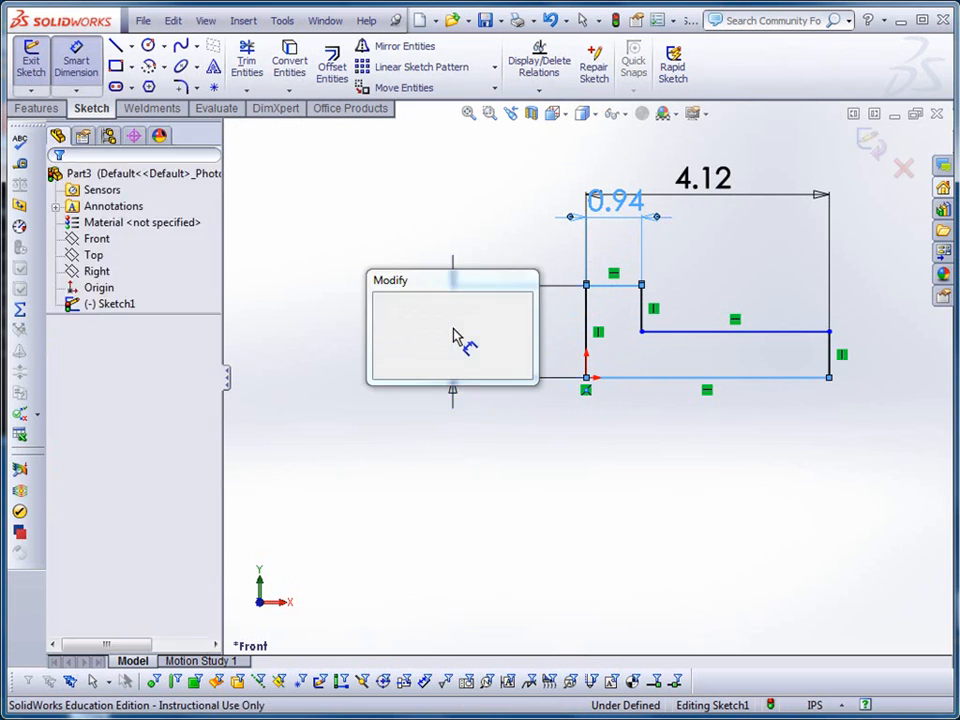
pyautogui.write('1.5')
pyautogui.press('Return')
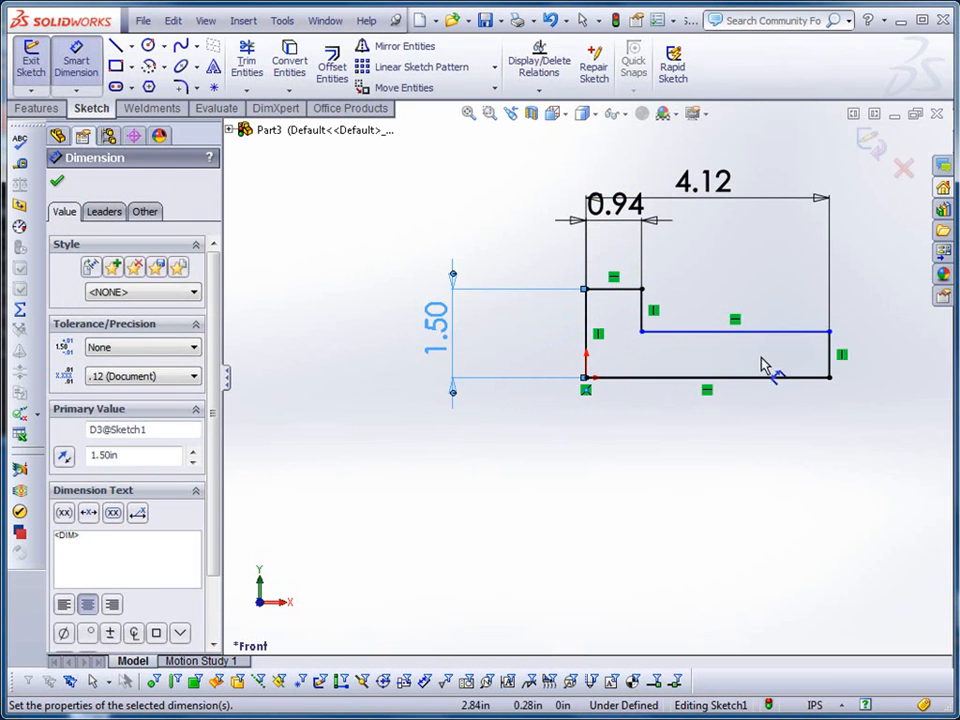
# Step: Dimension the thickness of the profile's lower leg as 0.76 in
pyautogui.click(774, 333)
pyautogui.click(776, 378)
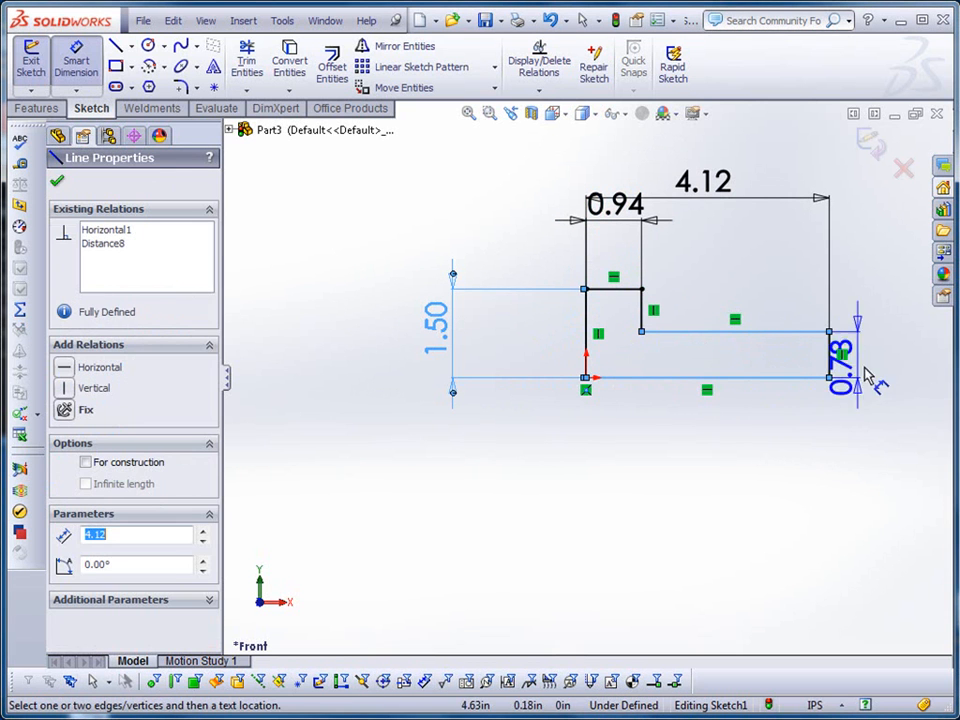
pyautogui.click(903, 370)
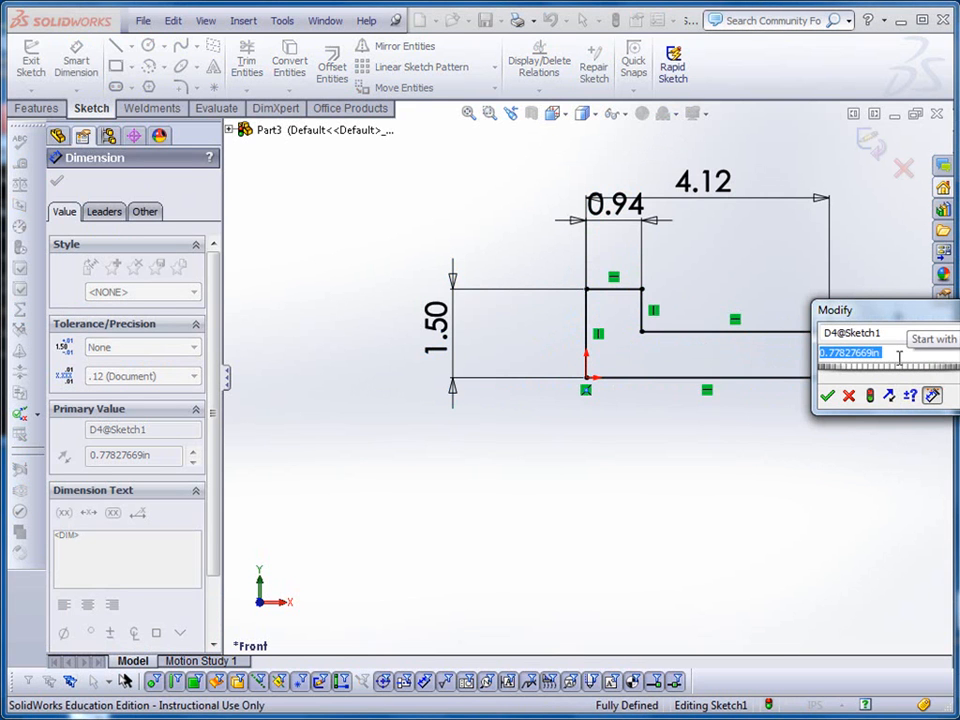
pyautogui.write('.76')
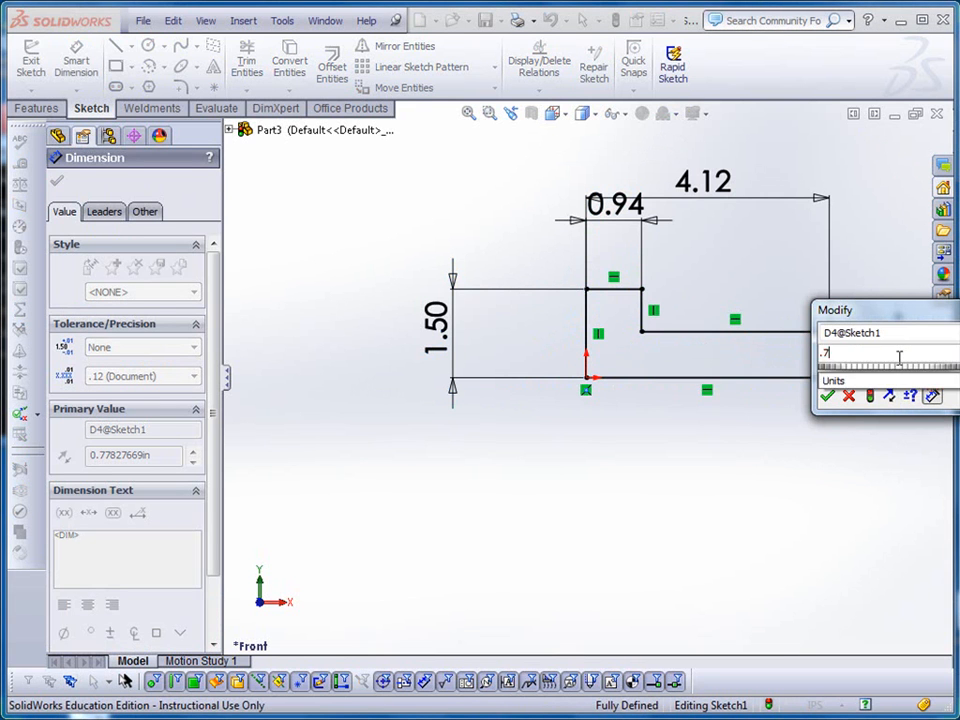
pyautogui.press('Return')
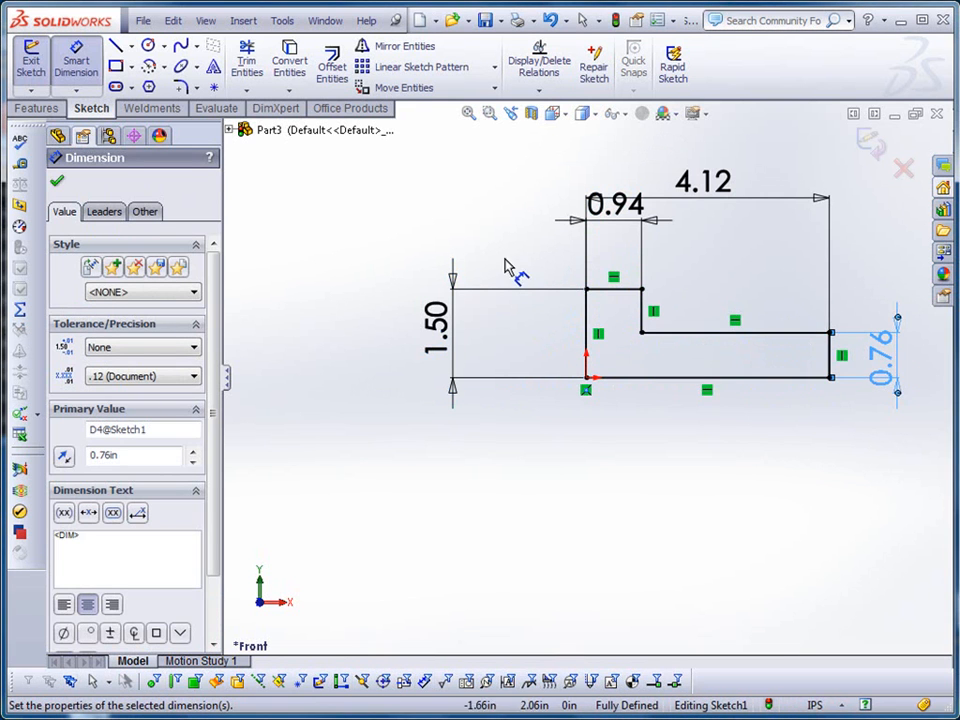
# Step: Extrude the L-shaped profile as a solid boss, Mid Plane, with a depth of 2.3 in
pyautogui.click(36, 108)
pyautogui.click(42, 75)
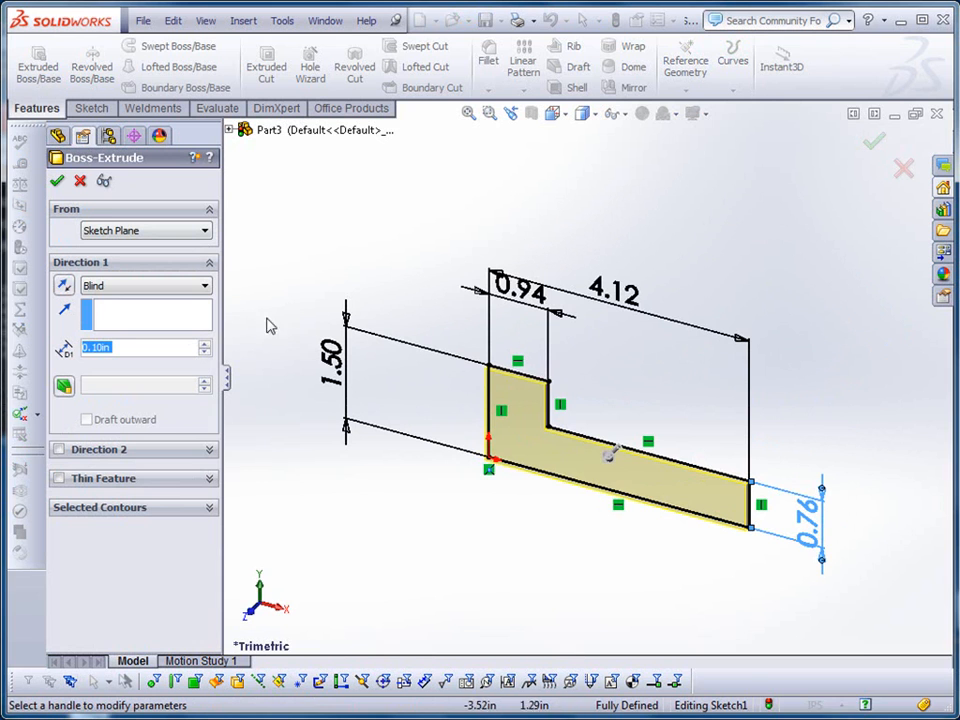
pyautogui.click(207, 287)
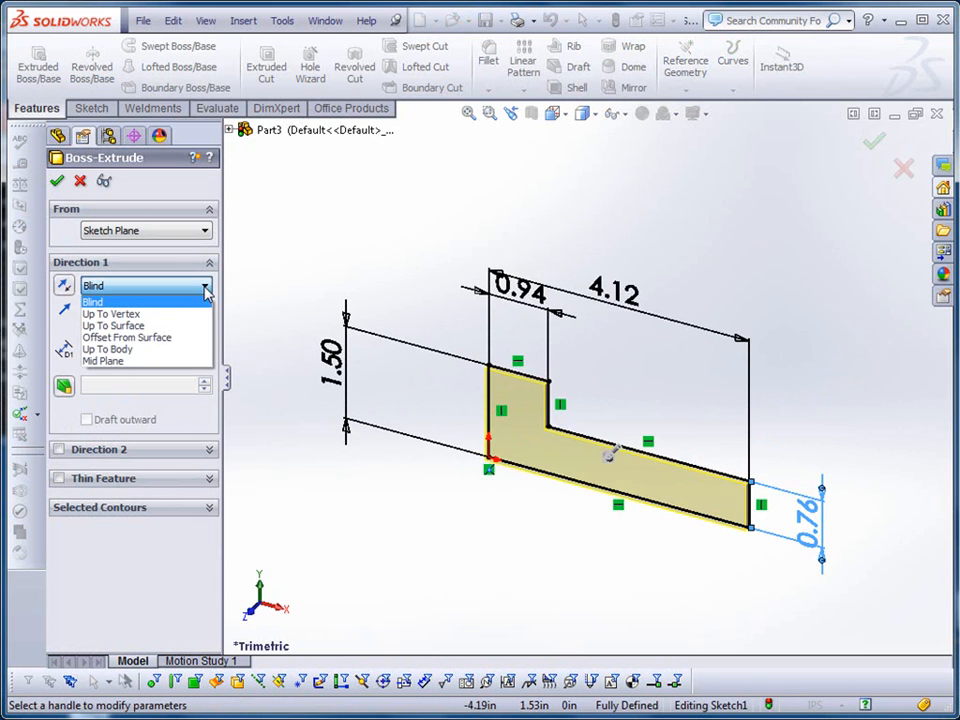
pyautogui.click(112, 360)
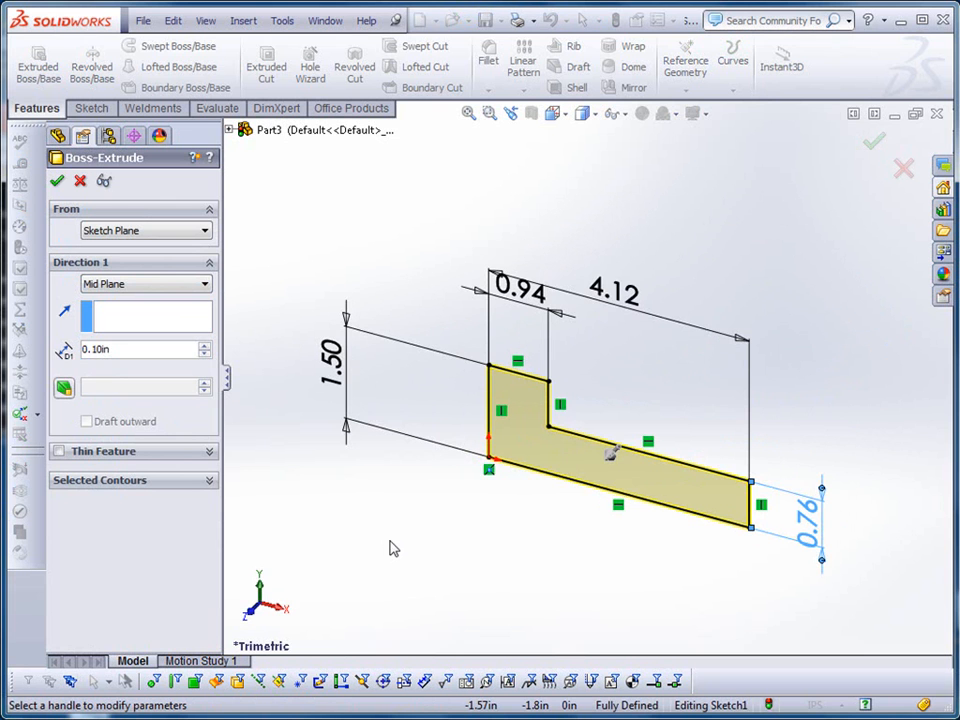
pyautogui.moveTo(543, 580); pyautogui.dragTo(614, 452, button='middle')
pyautogui.moveTo(598, 443); pyautogui.dragTo(427, 436)
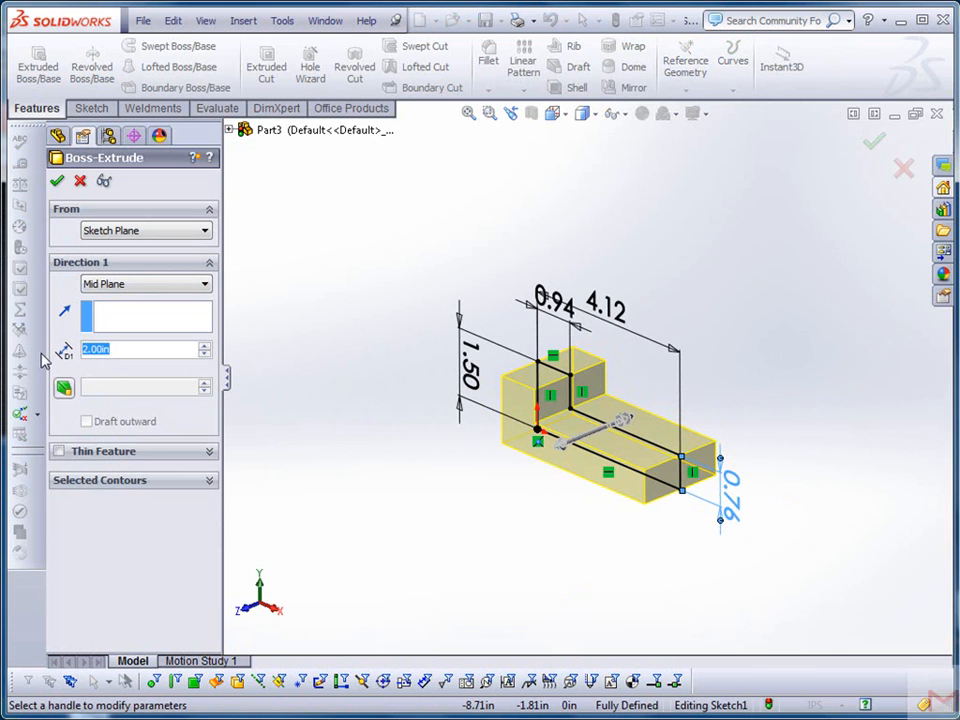
pyautogui.write('2.3')
pyautogui.press('Return')
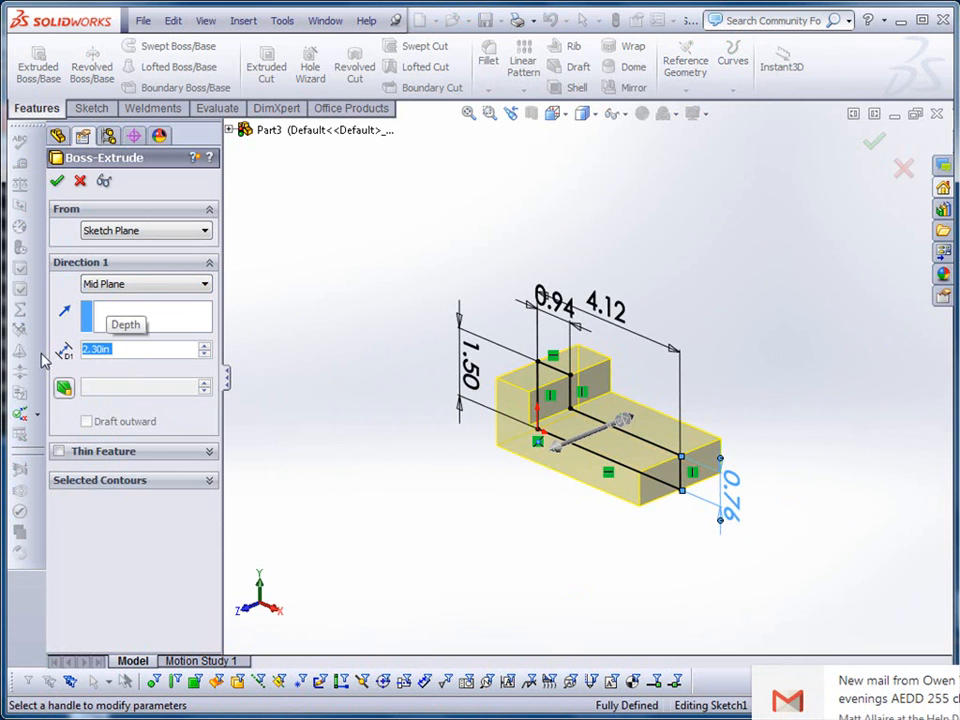
pyautogui.click(57, 183)
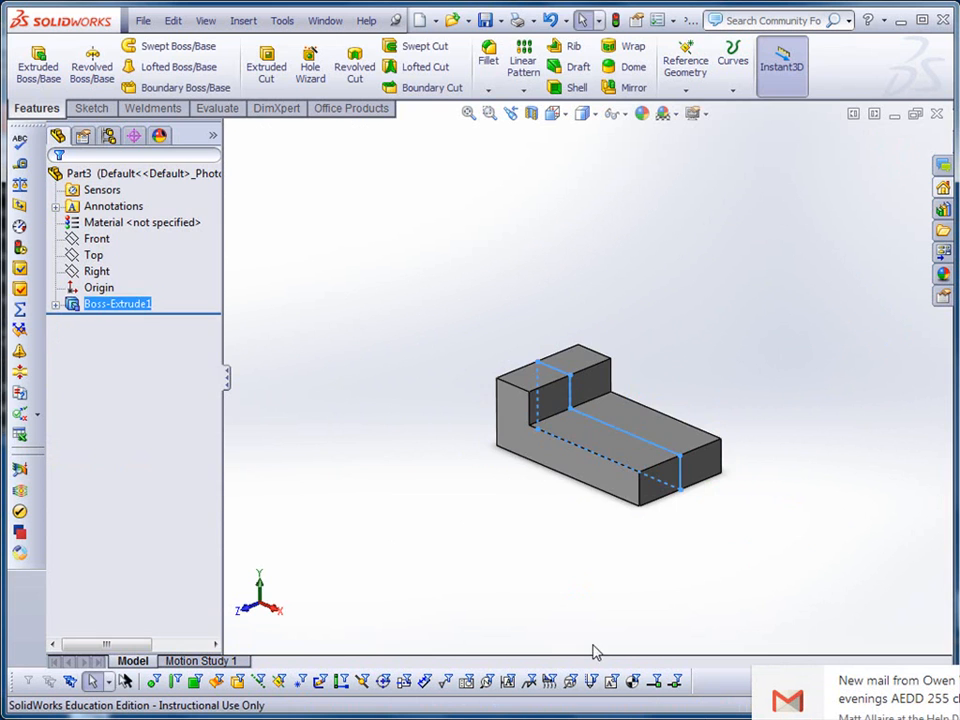
# Step: Start a new sketch on the bottom face of the extruded L-shaped block
pyautogui.moveTo(581, 504); pyautogui.dragTo(572, 534, button='middle')
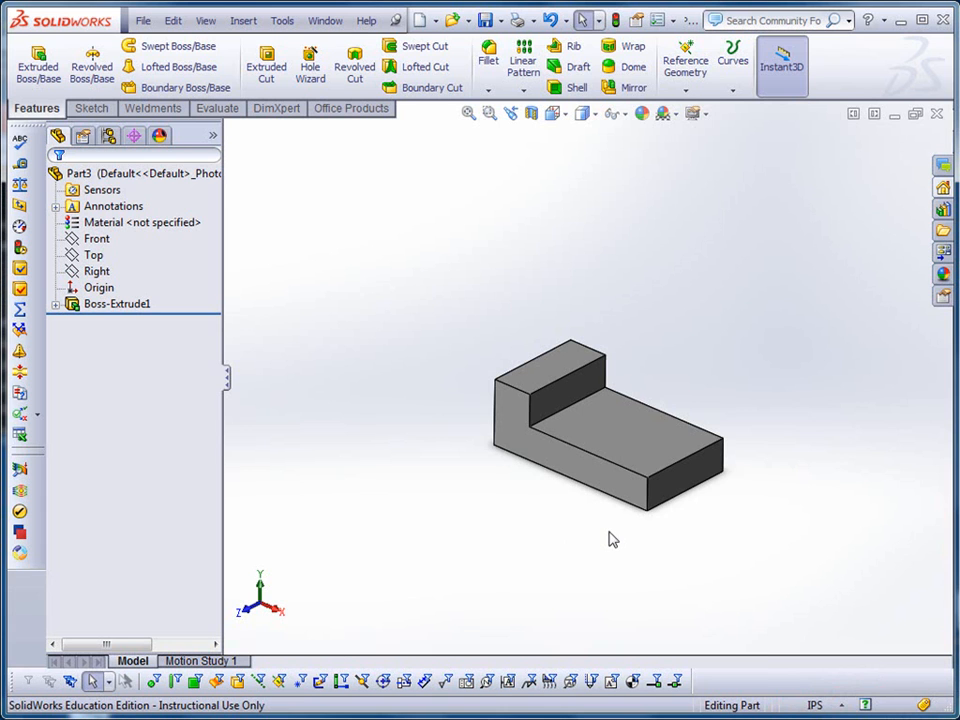
pyautogui.moveTo(616, 572); pyautogui.dragTo(620, 505, button='middle')
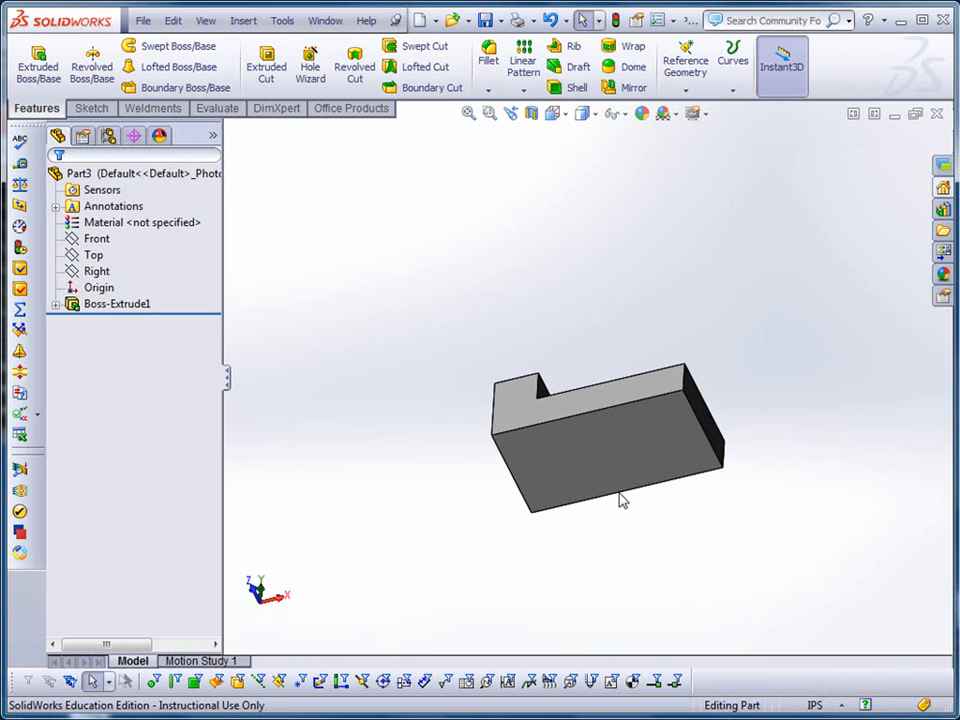
pyautogui.click(91, 108)
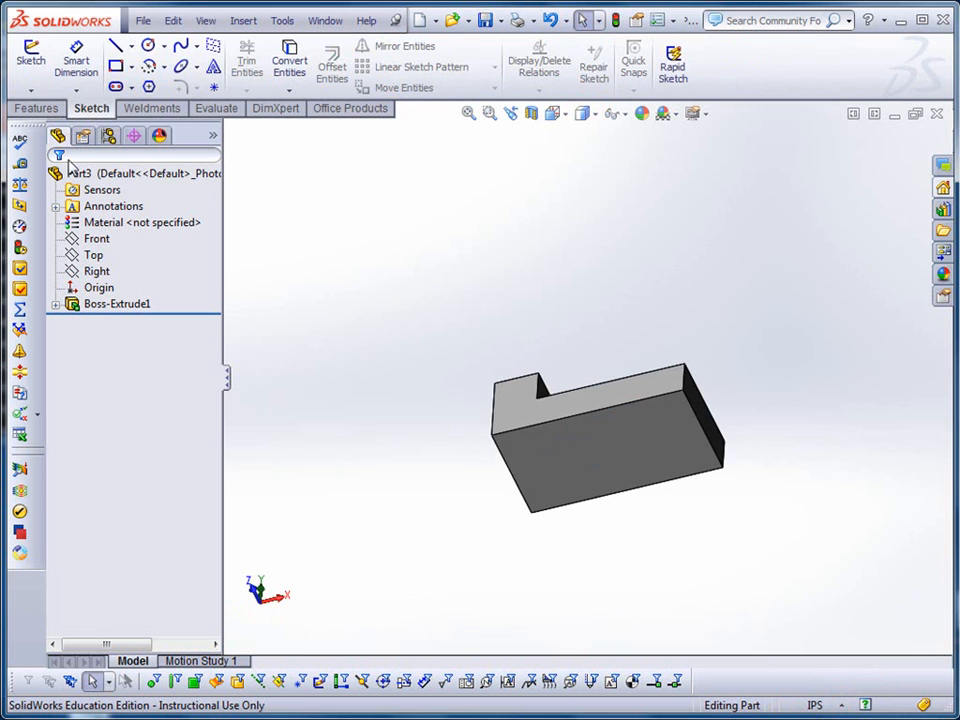
pyautogui.click(31, 58)
pyautogui.click(574, 446)
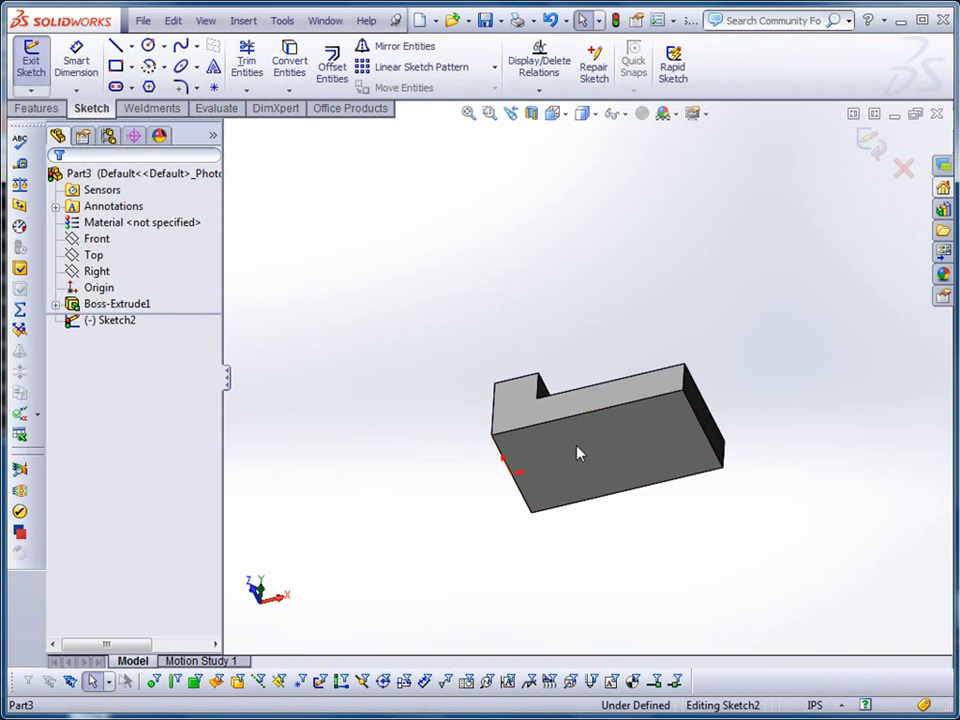
# Step: In the bottom view, draw a horizontal centerline through the origin, extending past both ends of the bottom face
pyautogui.click(552, 113)
pyautogui.click(577, 204)
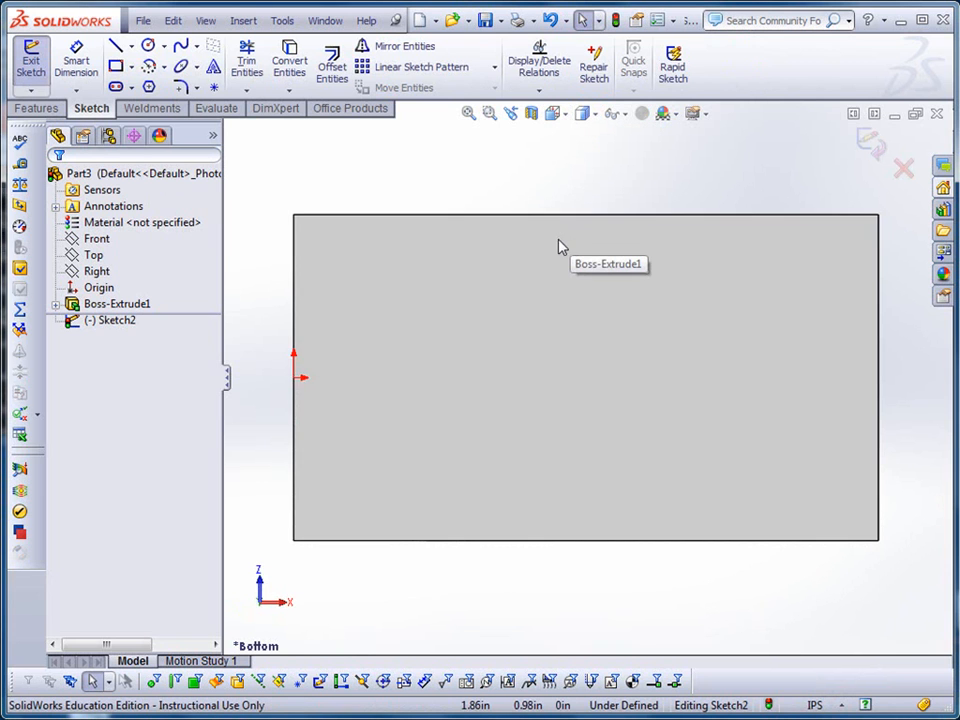
pyautogui.click(131, 46)
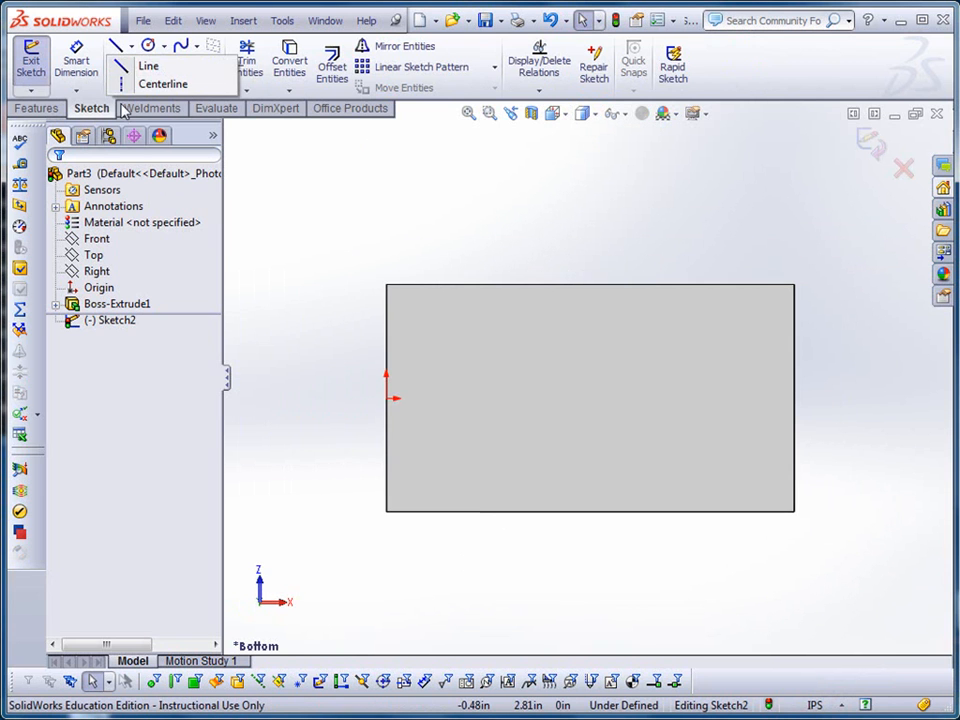
pyautogui.click(131, 87)
pyautogui.click(131, 46)
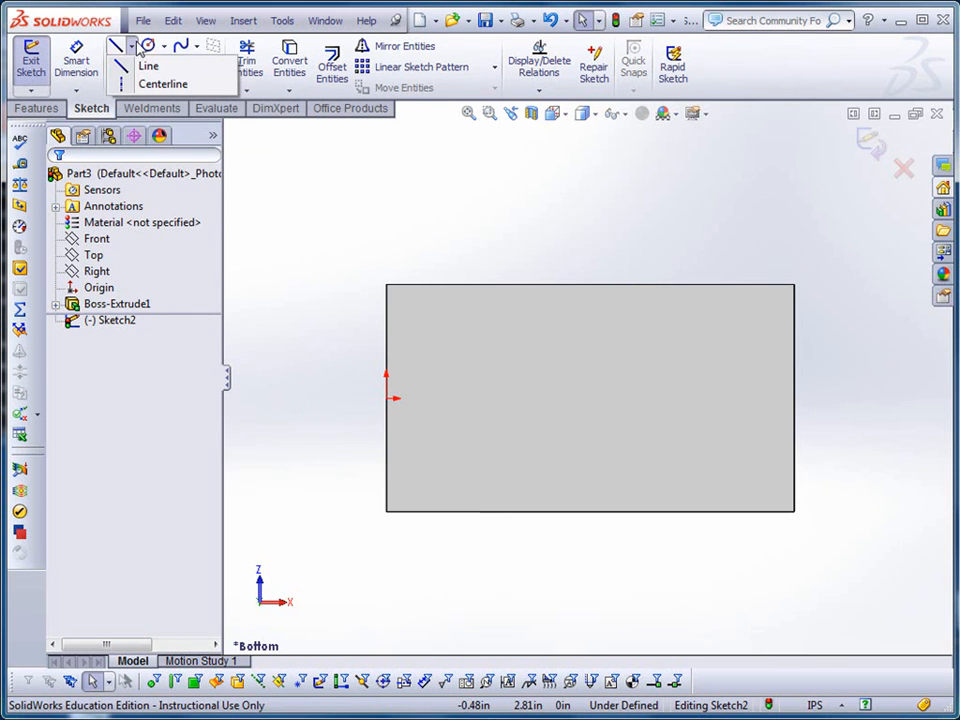
pyautogui.click(155, 83)
pyautogui.moveTo(320, 398)
pyautogui.mouseDown()
pyautogui.moveTo(750, 412)
pyautogui.moveTo(842, 398)
pyautogui.mouseUp()
pyautogui.press('Escape')
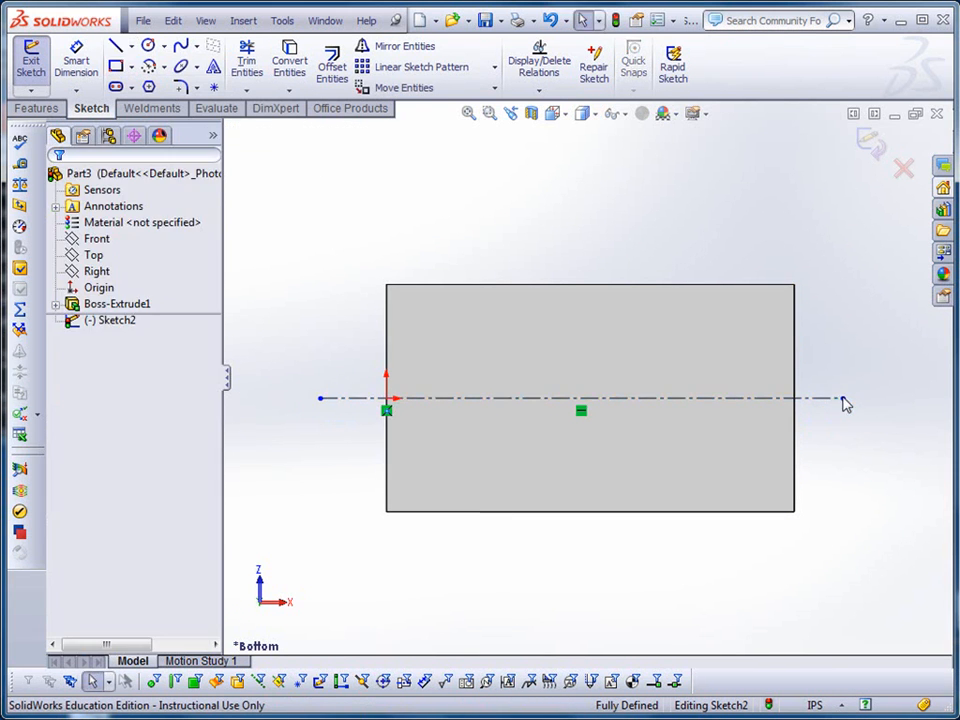
# Step: Sketch a circle of about 0.40 in radius centred on the centerline, in the half of the face away from the origin
pyautogui.click(147, 47)
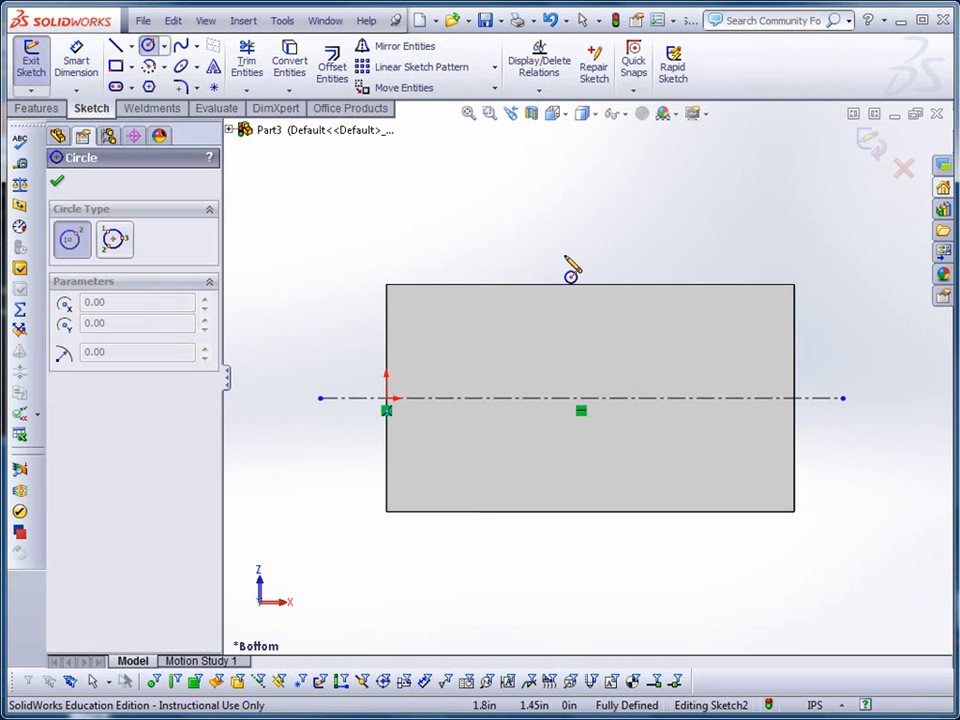
pyautogui.click(638, 398)
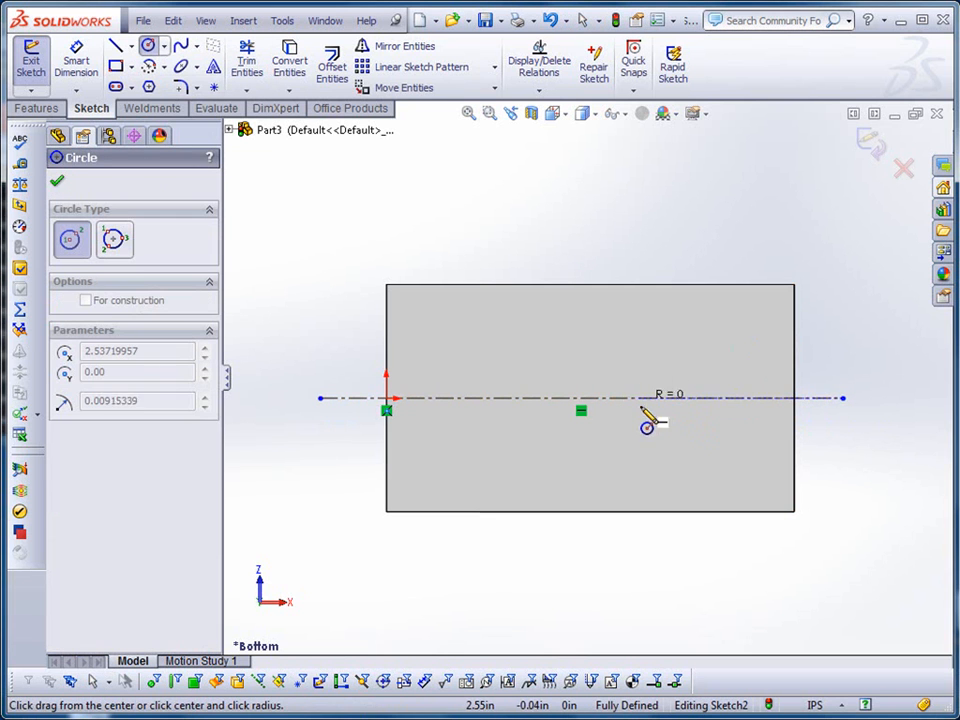
pyautogui.click(656, 439)
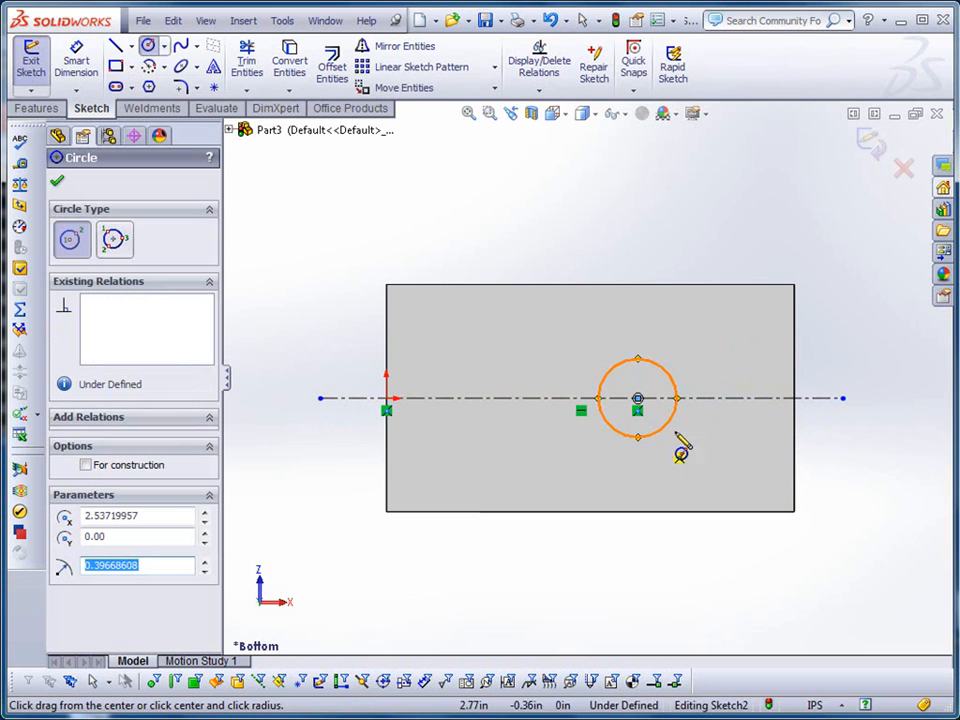
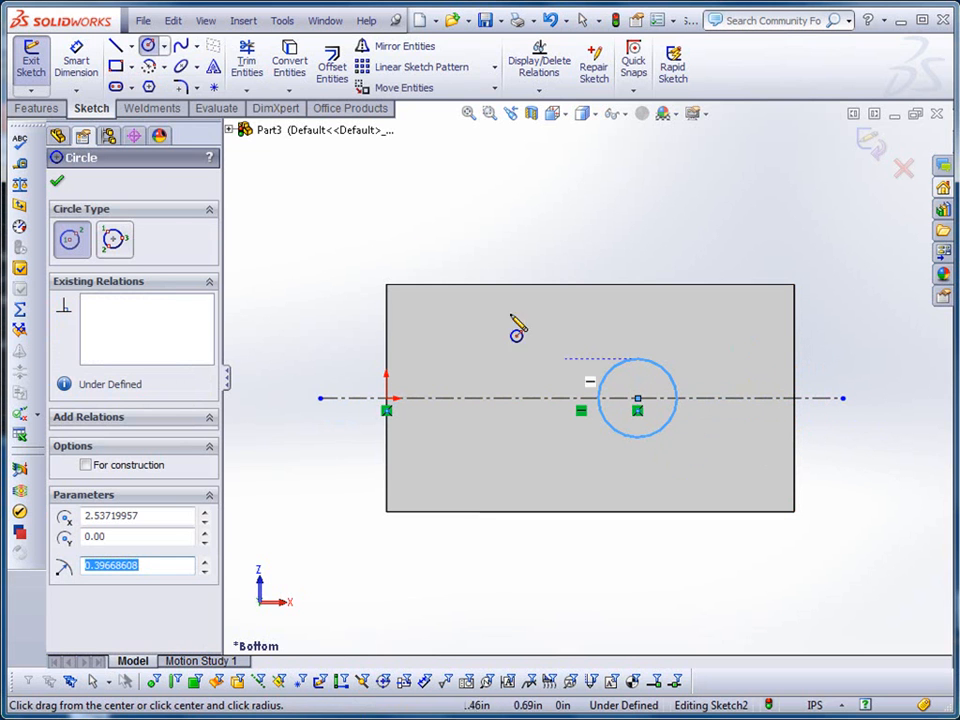
# Step: Draw the slot outline: a horizontal line from the circle's top to the far edge, along that edge, and back to the circle's bottom
pyautogui.click(119, 49)
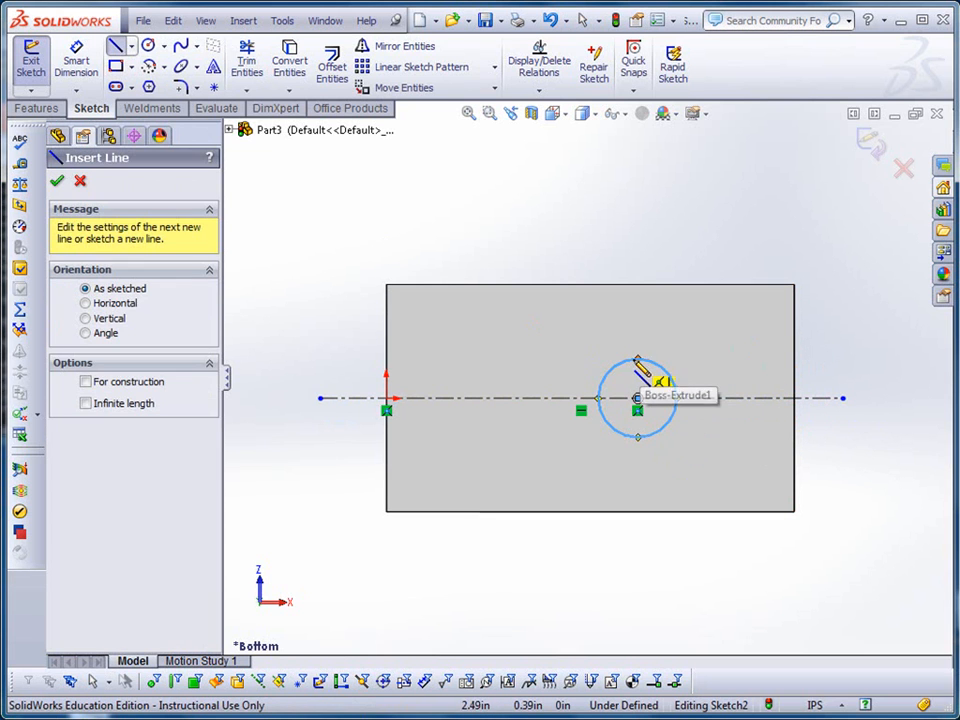
pyautogui.click(638, 358)
pyautogui.click(794, 358)
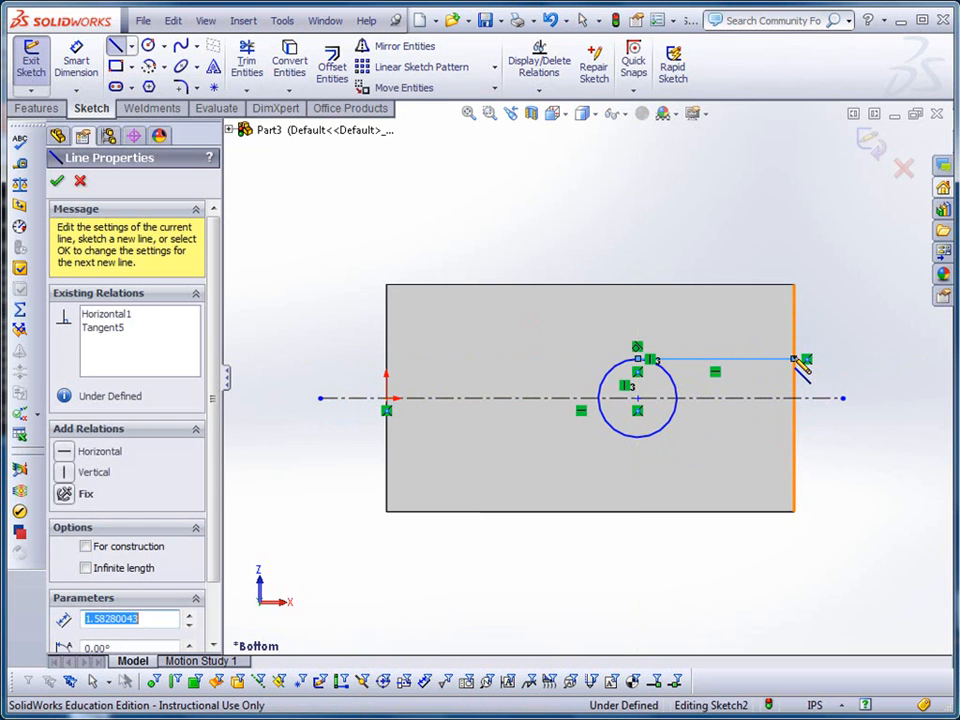
pyautogui.click(794, 437)
pyautogui.click(643, 437)
pyautogui.press('Escape')
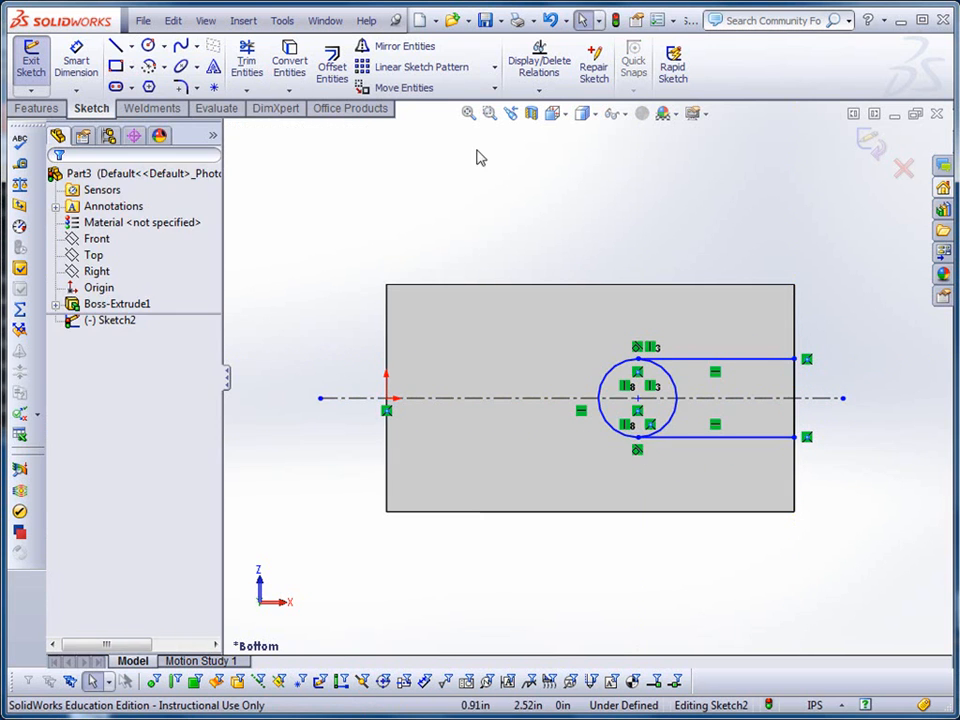
# Step: Trim away the half of the circle inside the slot, leaving a rounded closed end
pyautogui.click(246, 62)
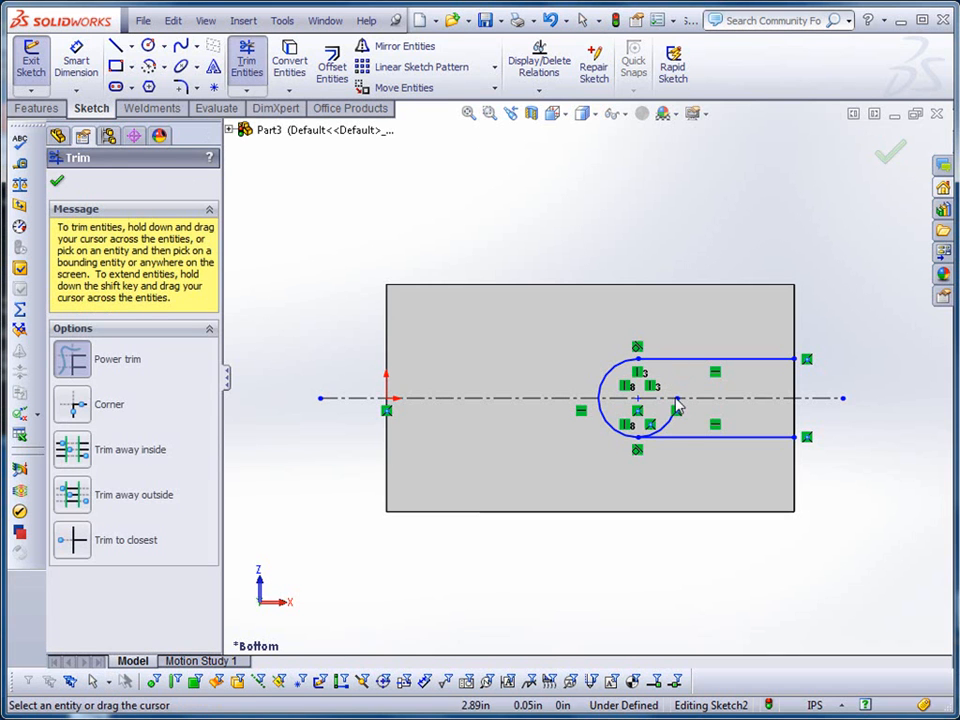
pyautogui.moveTo(677, 430); pyautogui.dragTo(639, 317)
pyautogui.press('Escape')
# Step: Dimension the slot's width between its two horizontal lines and set it to 0.76 in
pyautogui.click(76, 60)
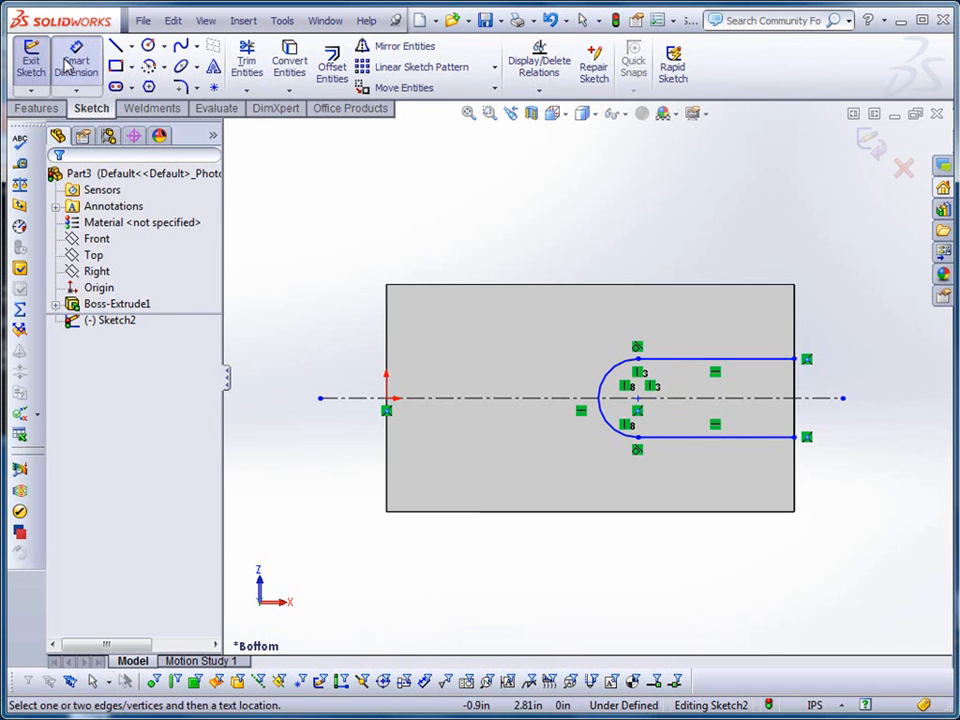
pyautogui.click(775, 359)
pyautogui.click(771, 437)
pyautogui.click(897, 406)
pyautogui.write('.76')
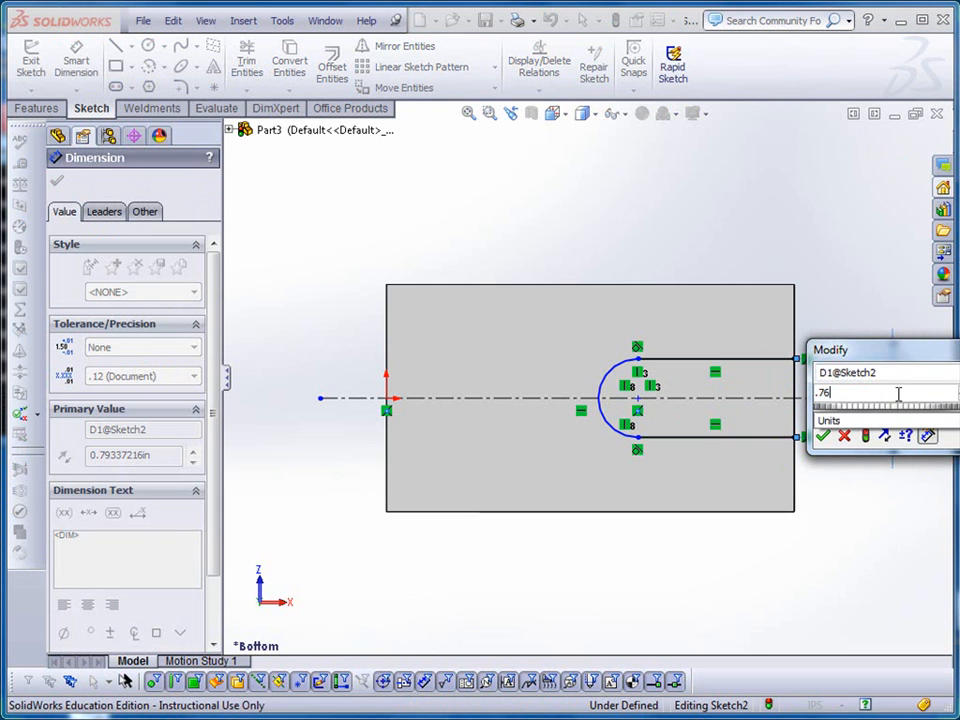
pyautogui.press('Return')
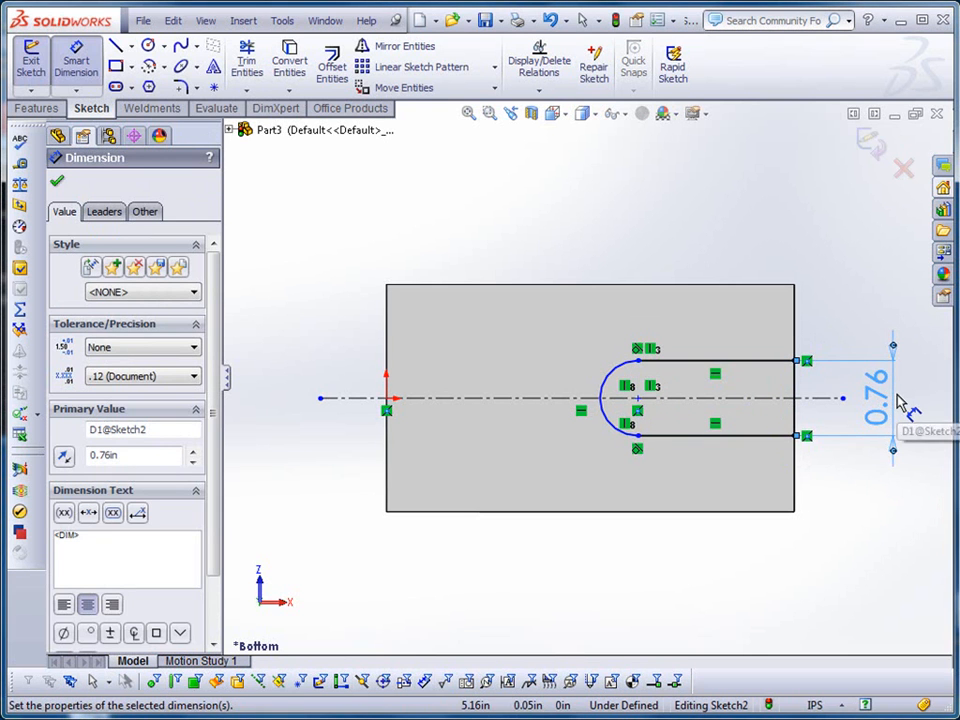
# Step: Set the slot's width dimension to 0.78 in
pyautogui.doubleClick(886, 392)
pyautogui.write('.76')
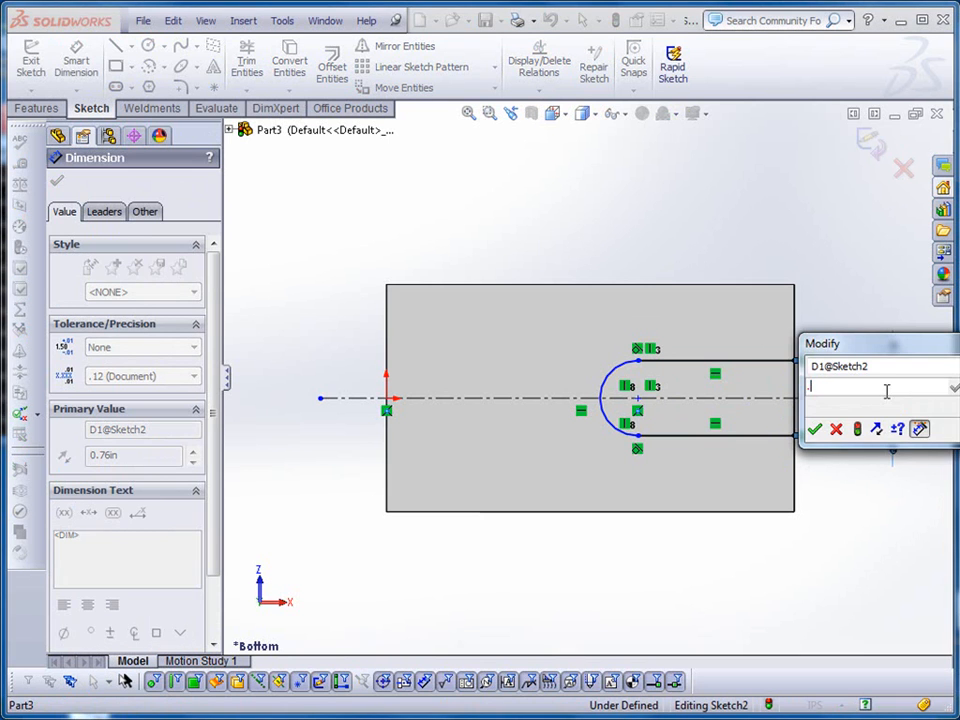
pyautogui.press('Return')
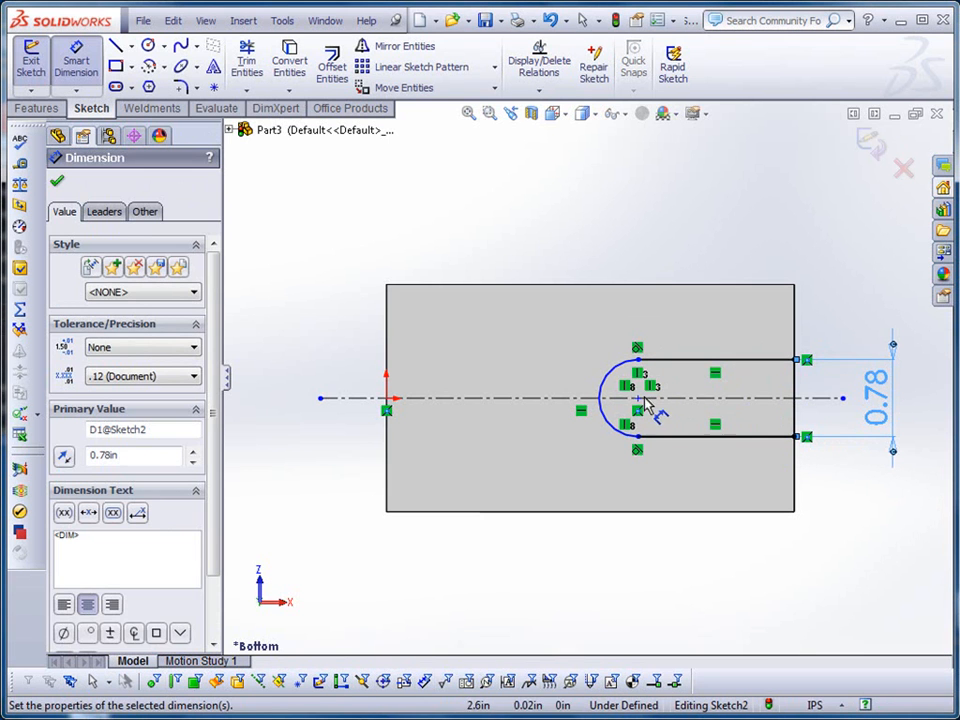
# Step: Dimension the distance from the slot's arc center to the block's open end edge as 1.12 in
pyautogui.click(638, 399)
pyautogui.click(796, 482)
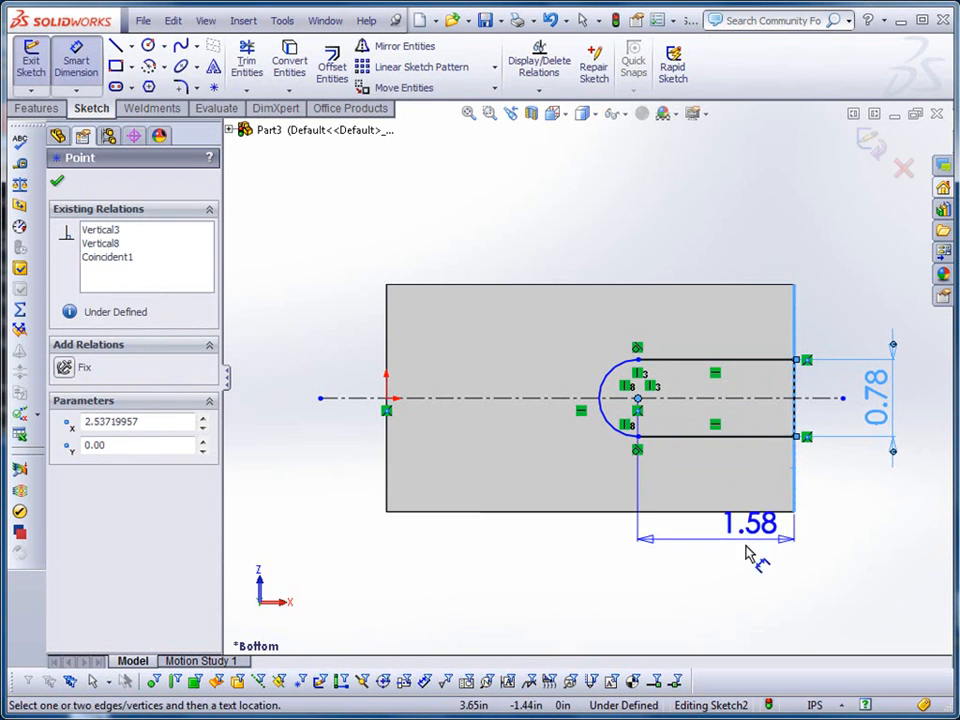
pyautogui.click(724, 574)
pyautogui.write('1.1')
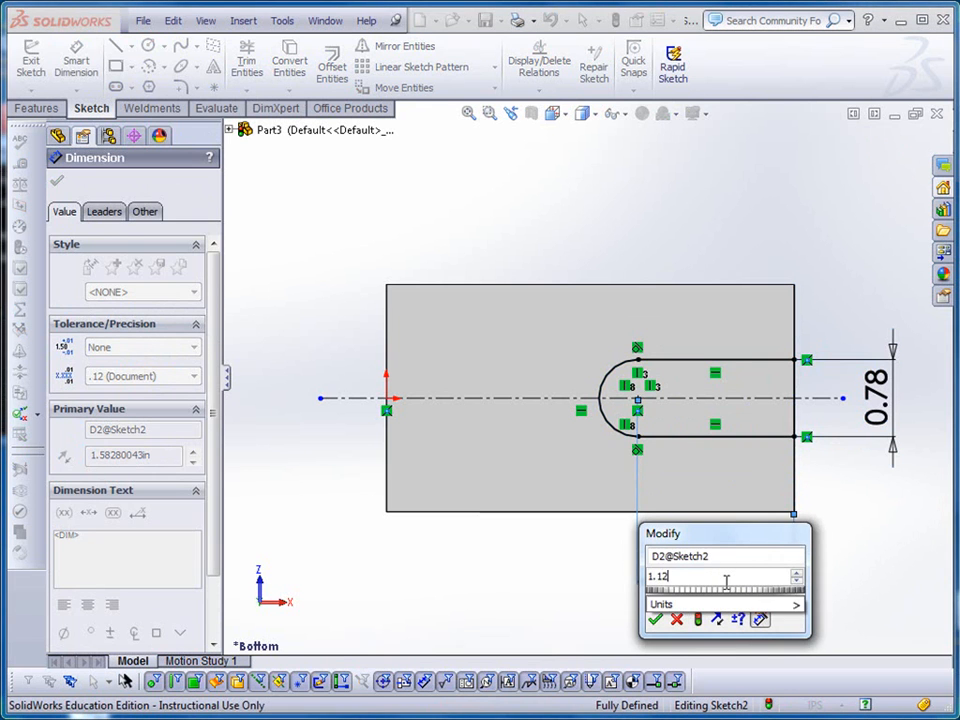
pyautogui.write('2')
pyautogui.press('Return')
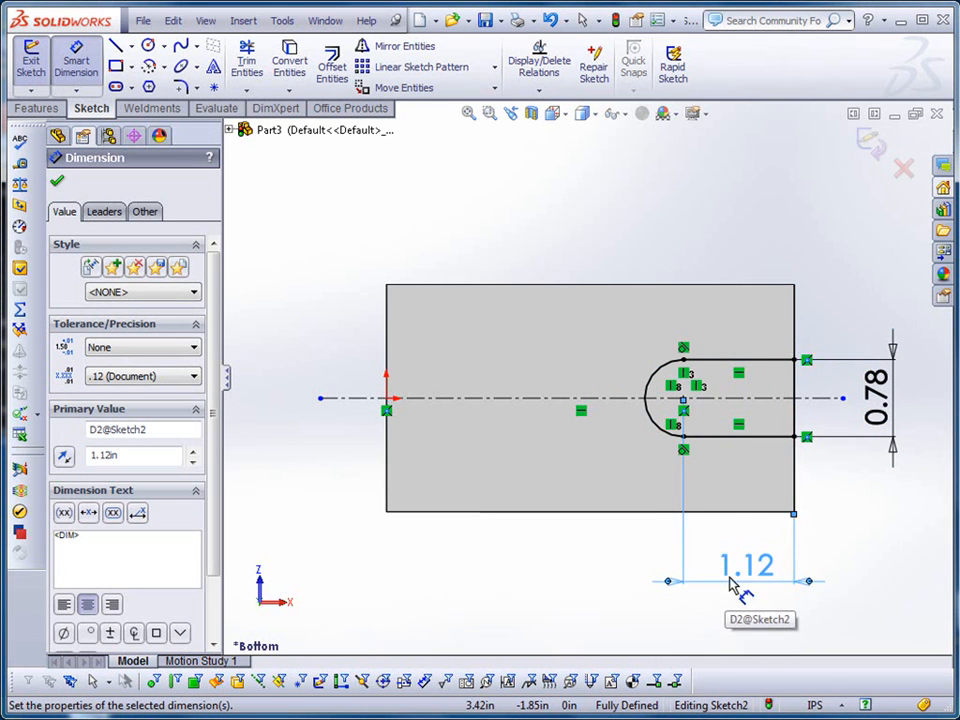
# Step: Make an Extruded Cut of the slot profile with Up To Surface, ending at the top face of the lower step
pyautogui.scroll(3, 838, 512)
pyautogui.moveTo(821, 247)
pyautogui.mouseDown(button='middle')
pyautogui.moveTo(778, 446)
pyautogui.moveTo(761, 489)
pyautogui.moveTo(755, 482)
pyautogui.mouseUp(button='middle')
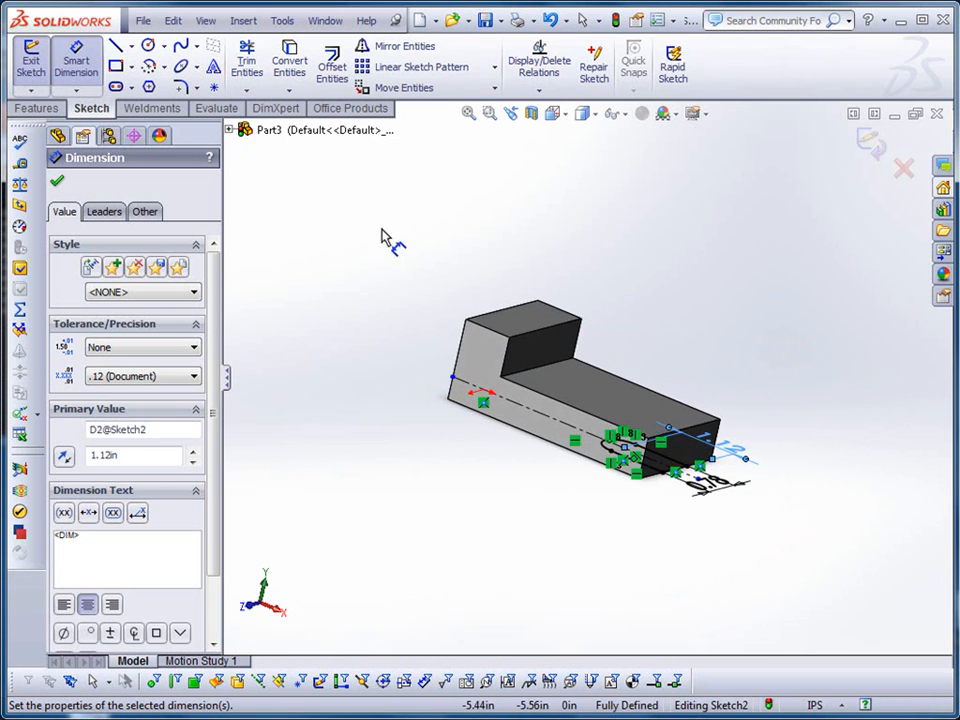
pyautogui.click(40, 108)
pyautogui.click(266, 62)
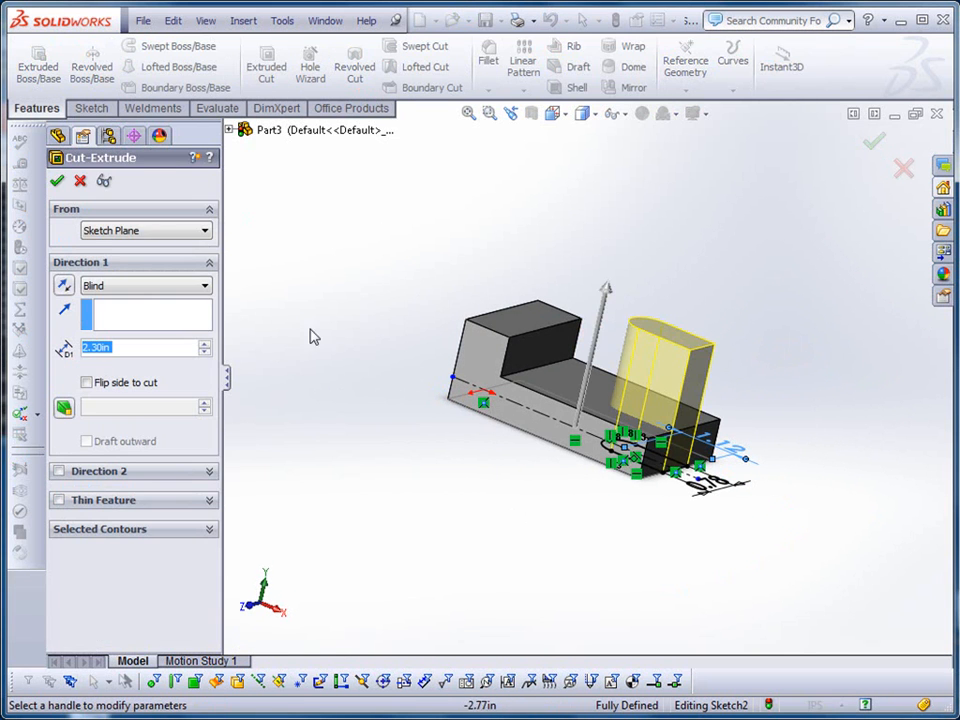
pyautogui.click(204, 286)
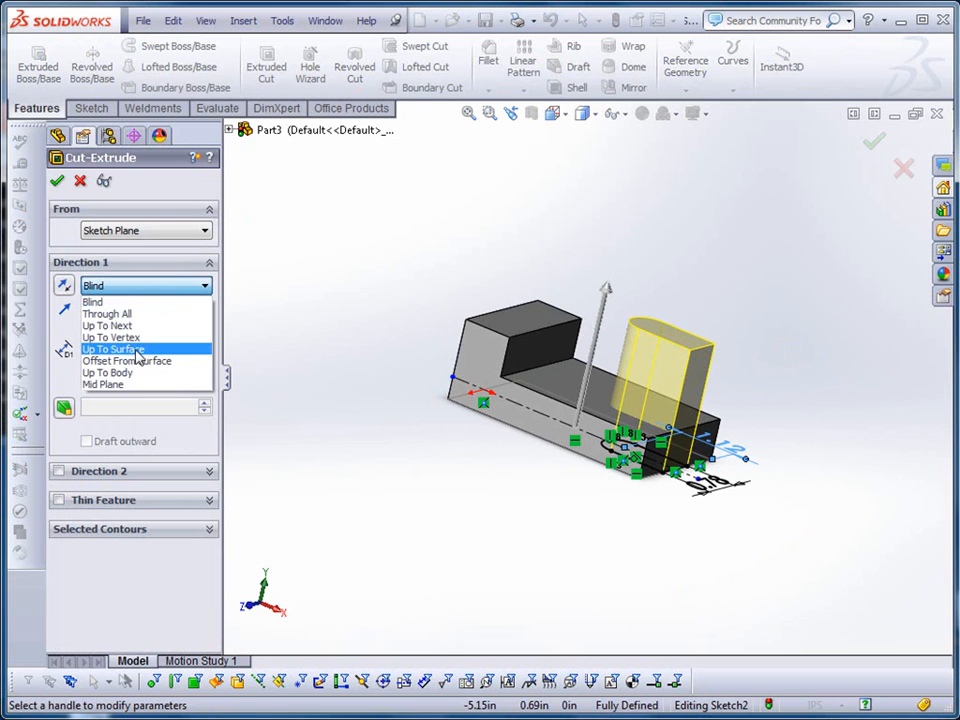
pyautogui.click(118, 347)
pyautogui.click(516, 388)
pyautogui.click(57, 181)
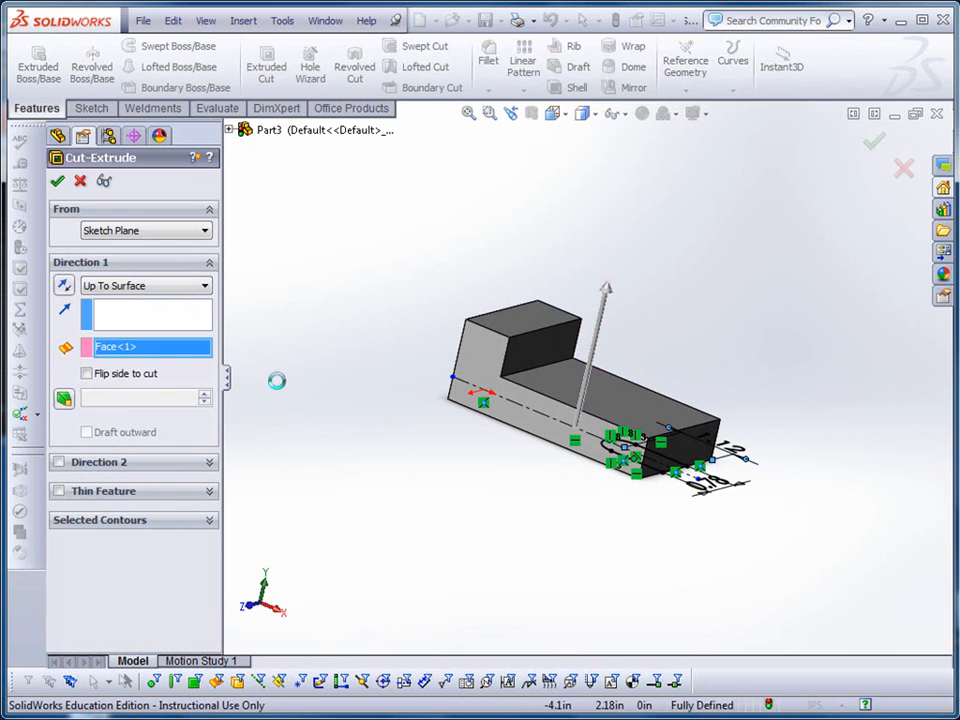
# Step: Start a new sketch on the tall rectangular end face opposite the slot
pyautogui.moveTo(545, 500); pyautogui.dragTo(675, 407, button='middle')
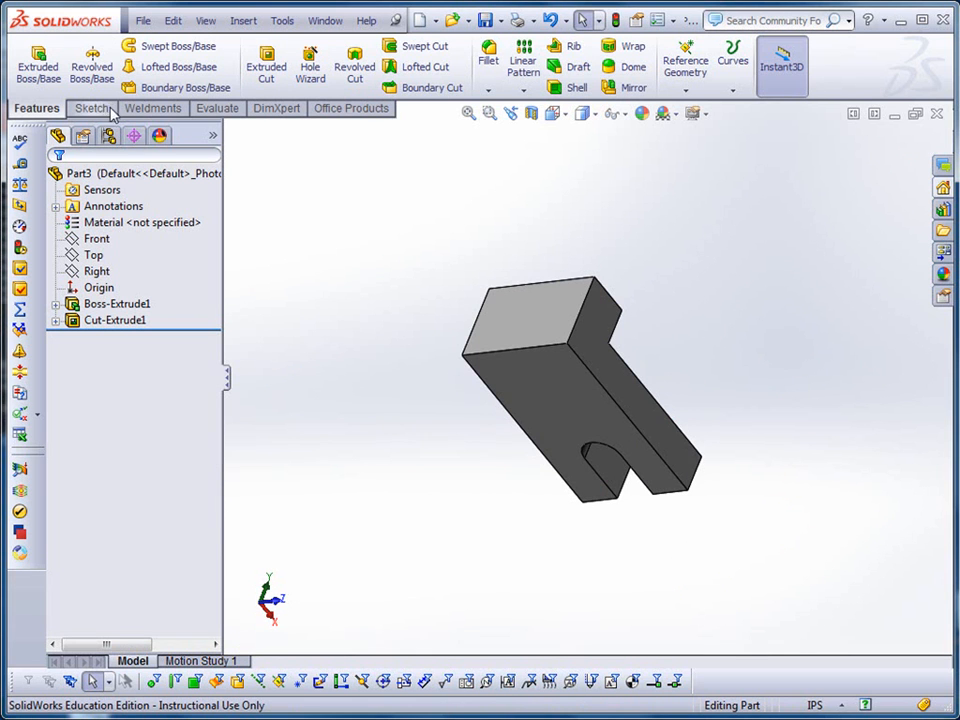
pyautogui.moveTo(800, 262); pyautogui.dragTo(658, 251, button='middle')
pyautogui.moveTo(537, 338); pyautogui.dragTo(733, 524, button='middle')
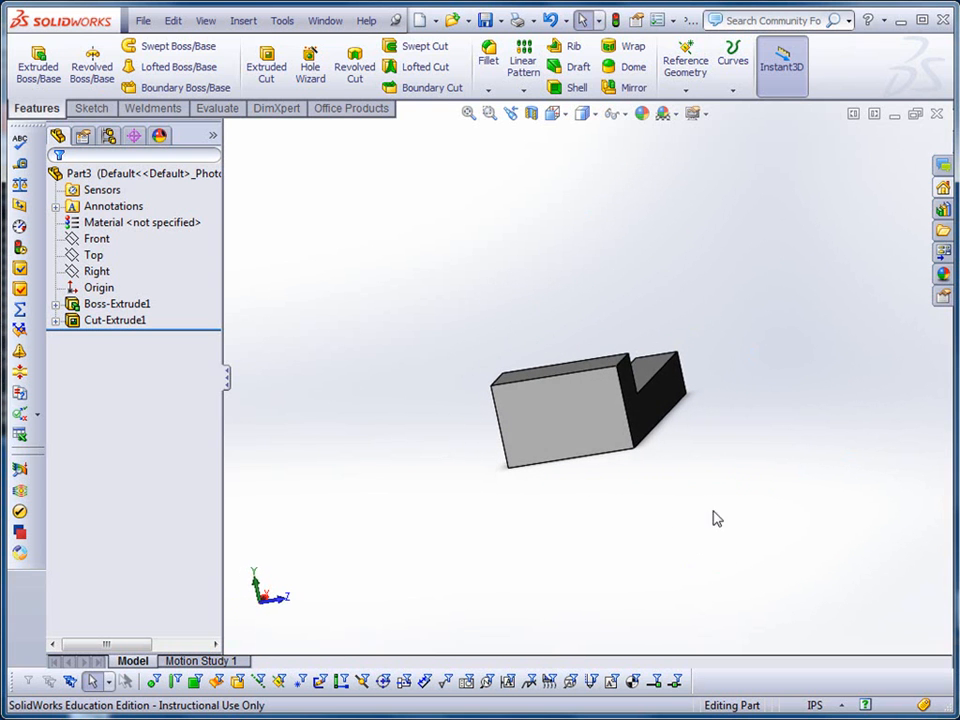
pyautogui.scroll(-2, 611, 440)
pyautogui.click(92, 108)
pyautogui.click(46, 61)
pyautogui.click(431, 311)
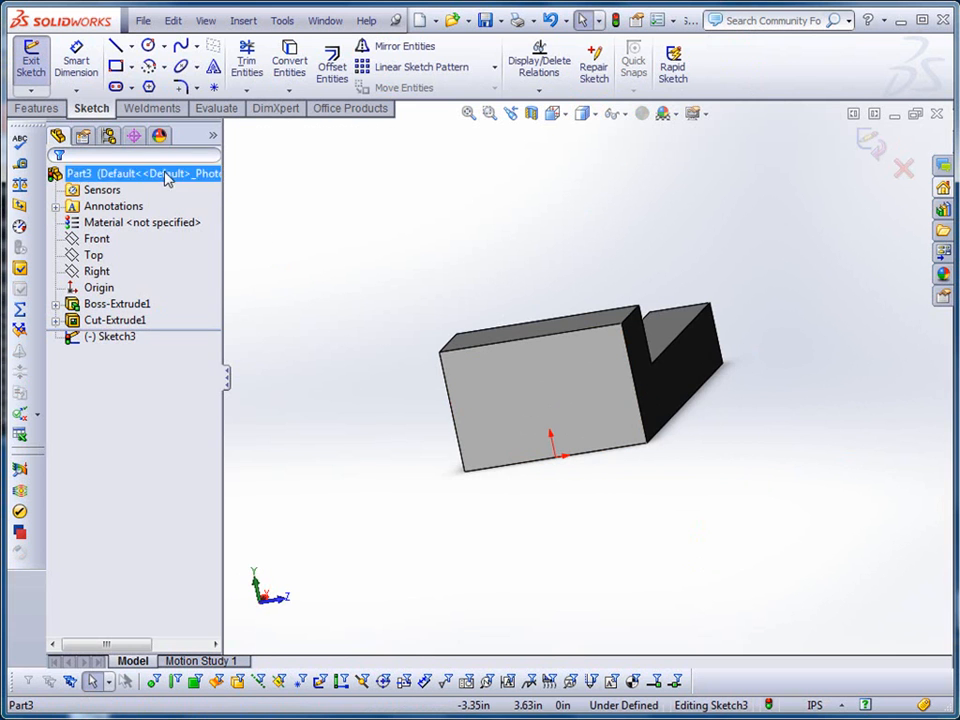
# Step: Sketch a closed triangle across the upper corner of the end face, with a sloping side about 0.67 in long
pyautogui.click(116, 46)
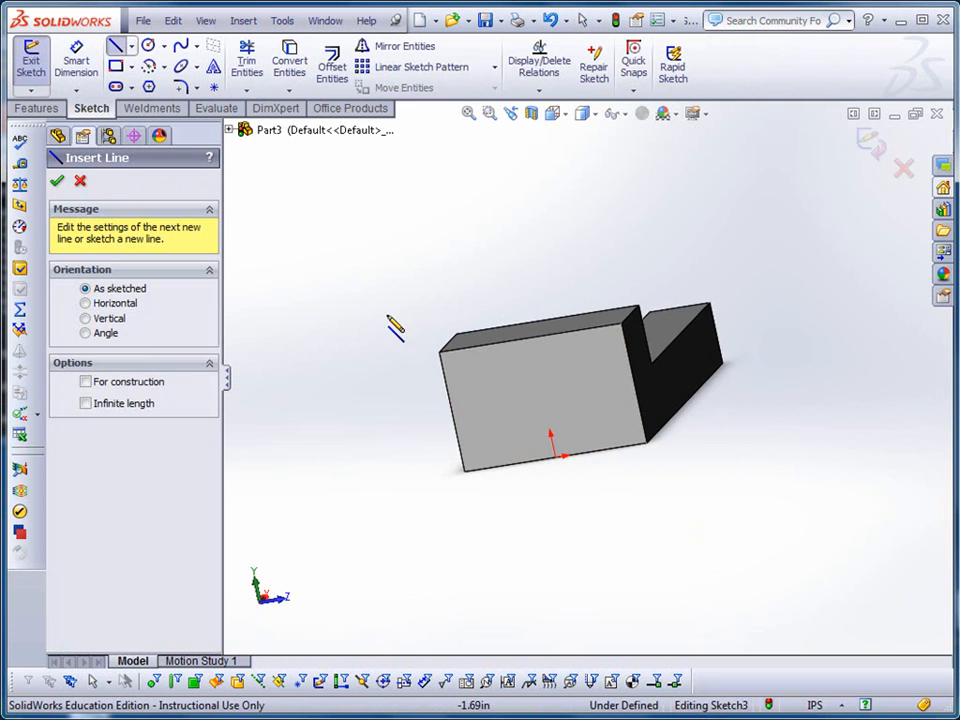
pyautogui.click(447, 386)
pyautogui.click(440, 352)
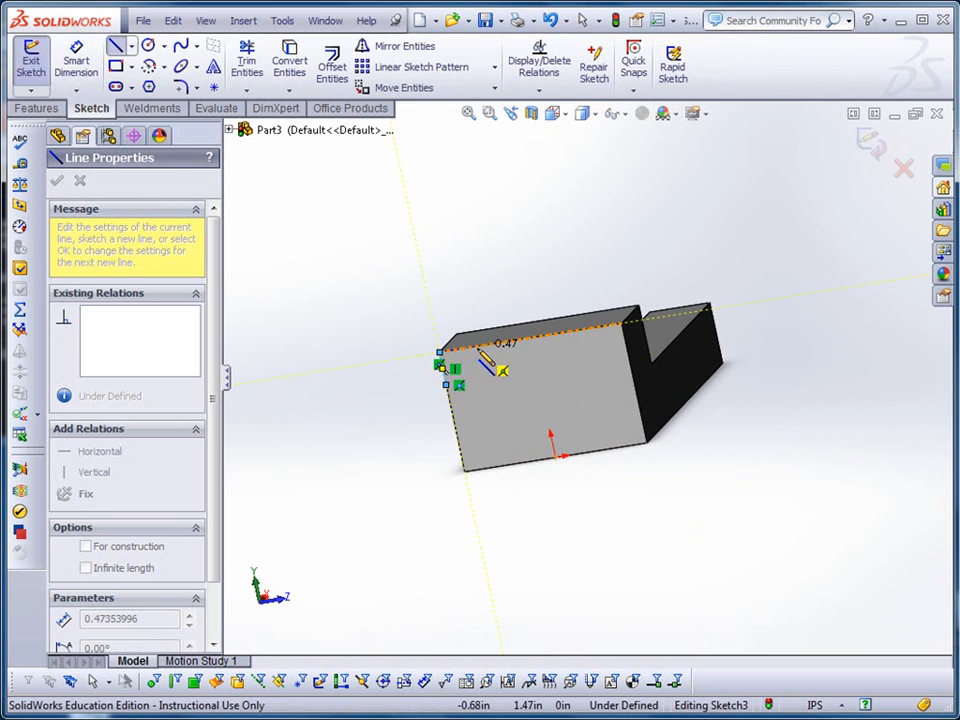
pyautogui.click(482, 346)
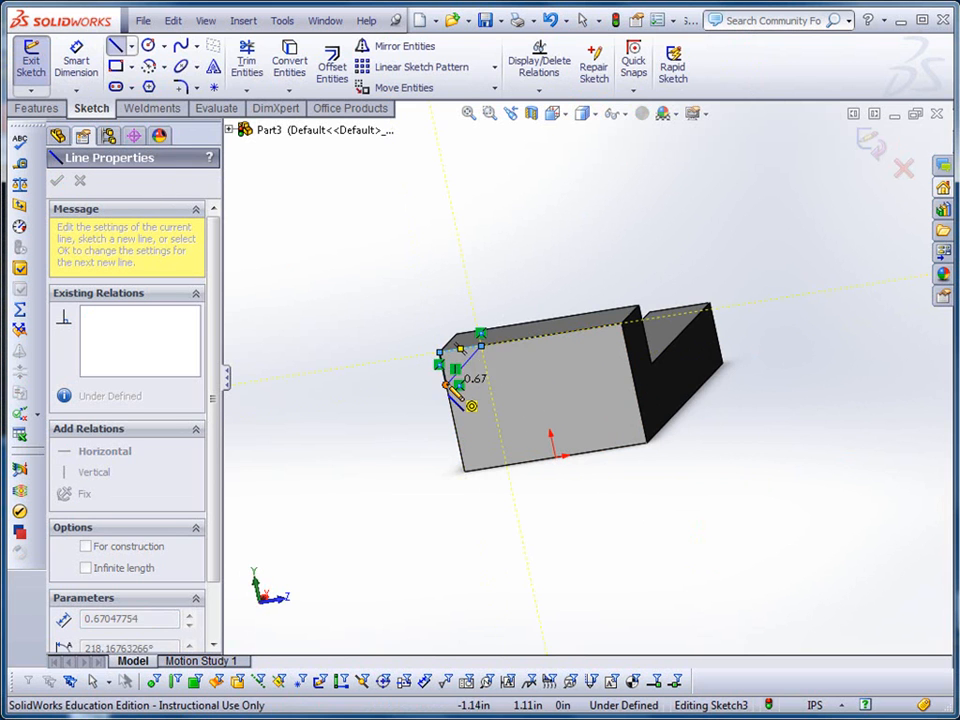
pyautogui.click(447, 385)
pyautogui.press('Escape')
# Step: In the left view, dimension the angle between the triangle's sloping side and the face's top edge as 30°
pyautogui.click(558, 120)
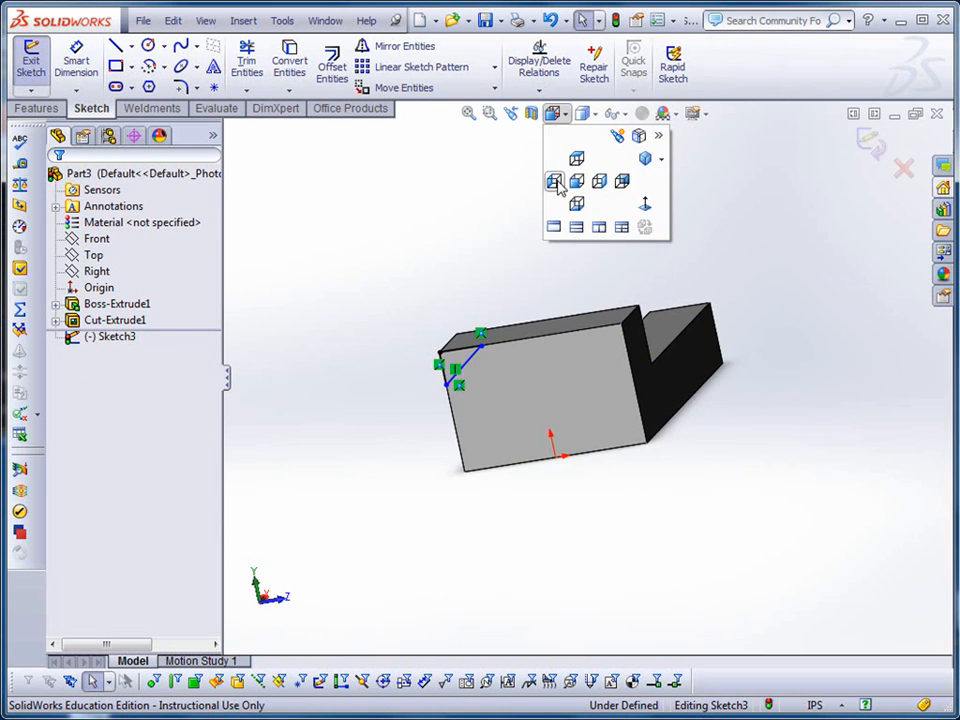
pyautogui.click(556, 187)
pyautogui.click(79, 68)
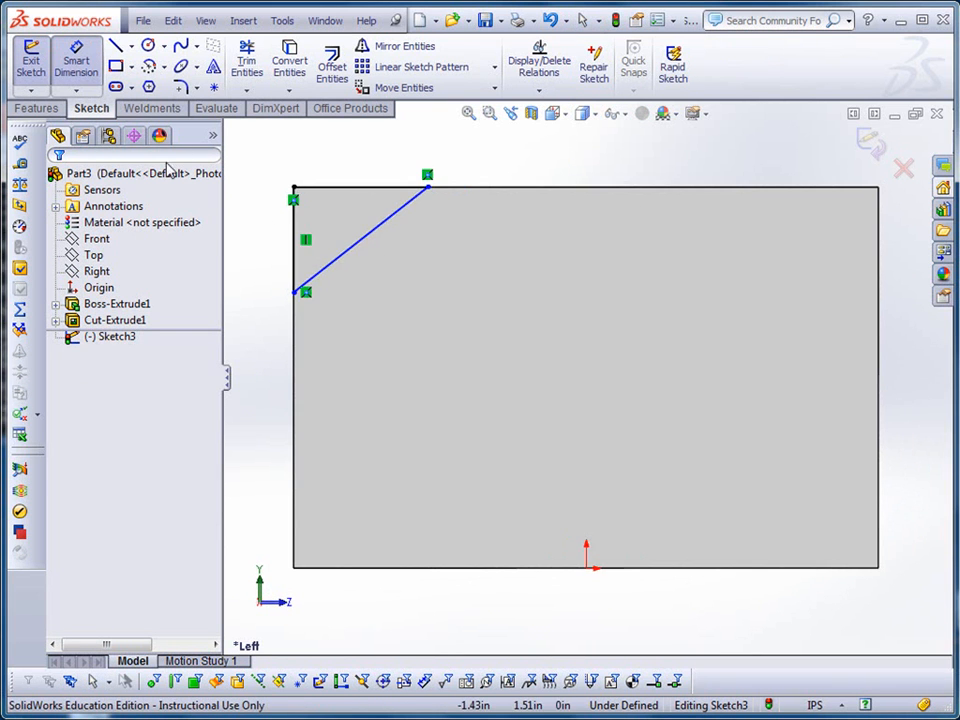
pyautogui.scroll(-1, 172, 166)
pyautogui.scroll(3, 430, 300)
pyautogui.click(489, 316)
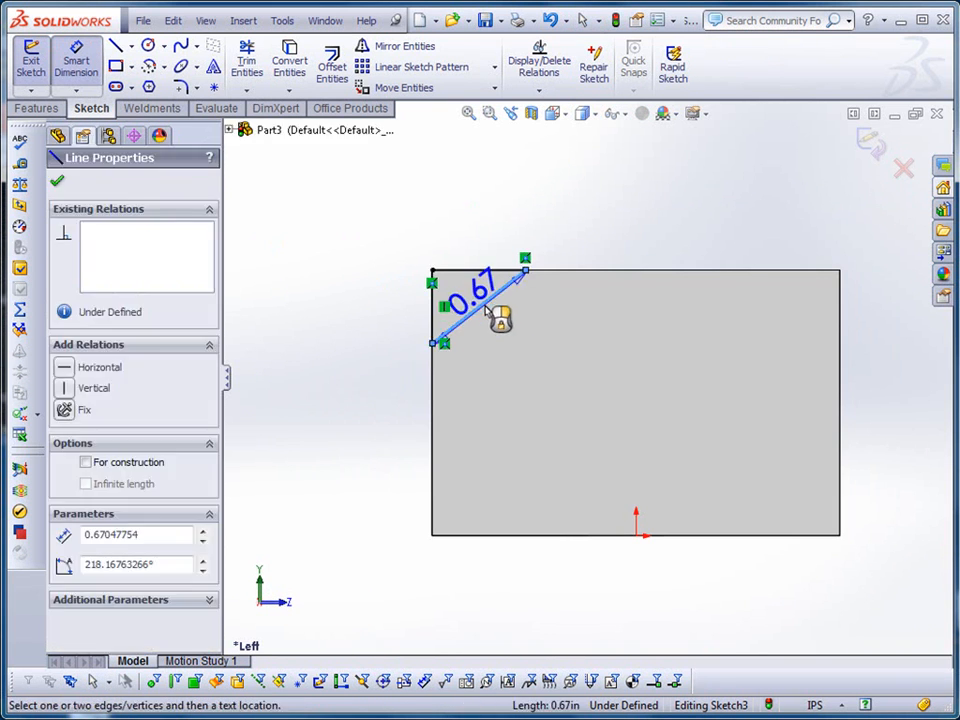
pyautogui.click(482, 270)
pyautogui.click(338, 323)
pyautogui.write('30')
pyautogui.press('Return')
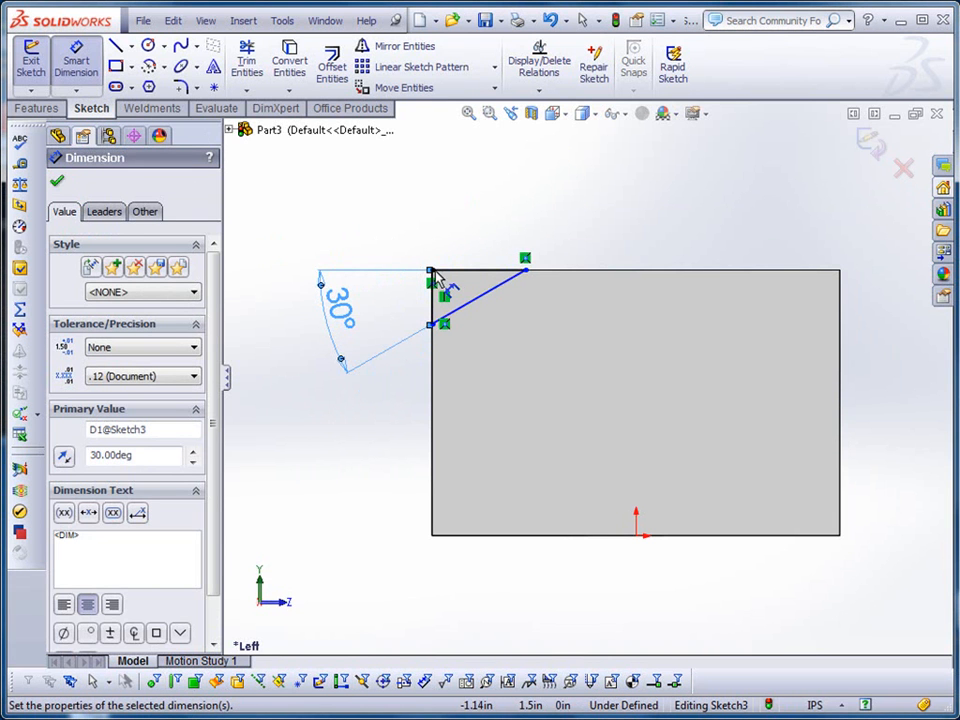
pyautogui.click(434, 329)
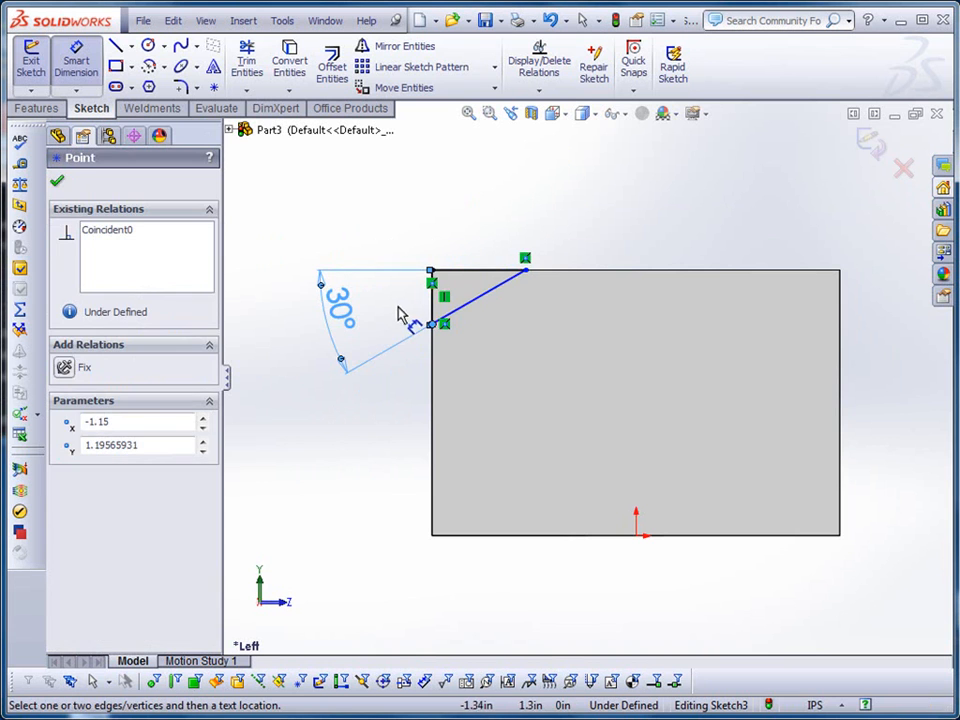
pyautogui.press('Escape')
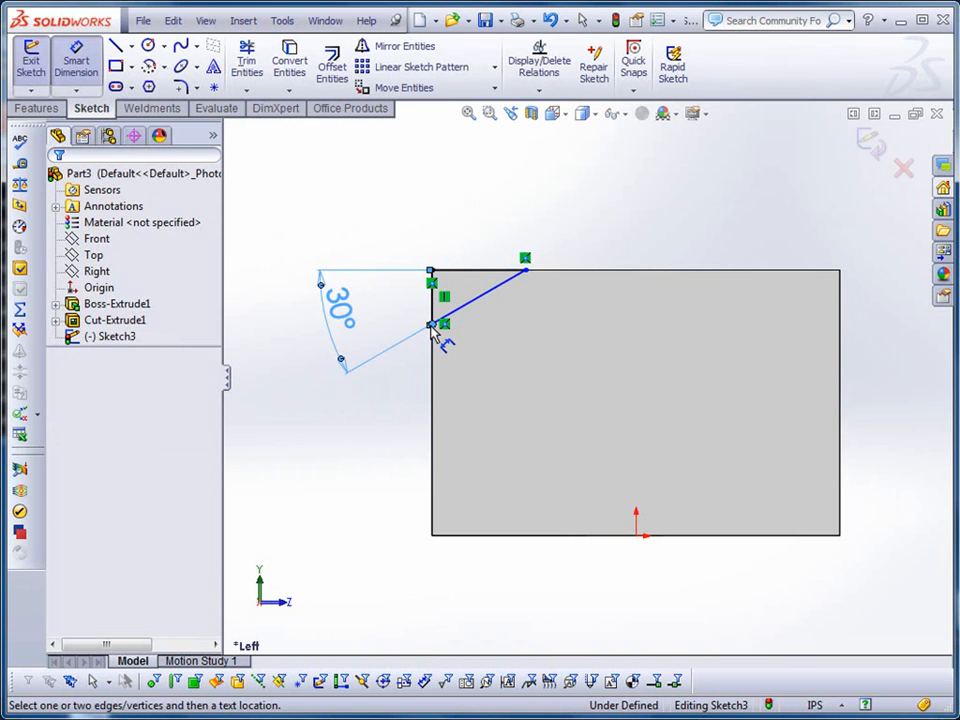
pyautogui.click(431, 271)
pyautogui.click(432, 325)
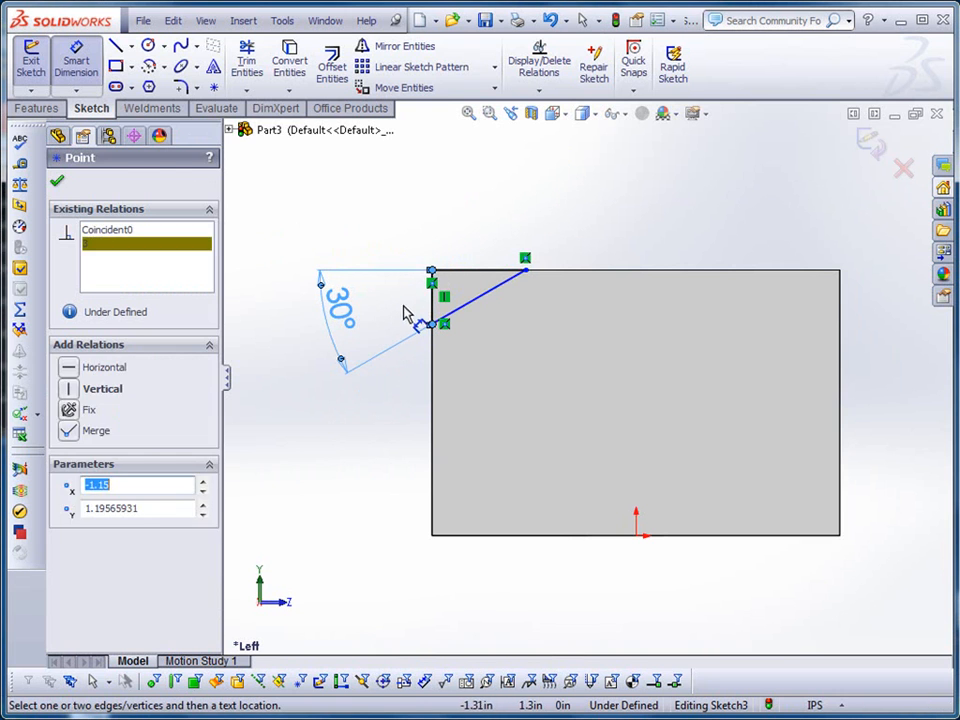
pyautogui.click(405, 318)
# Step: Dimension the triangle's vertical side, from the face's upper corner to the sloping side's lower end, as 0.44 in
pyautogui.scroll(-3, 447, 289)
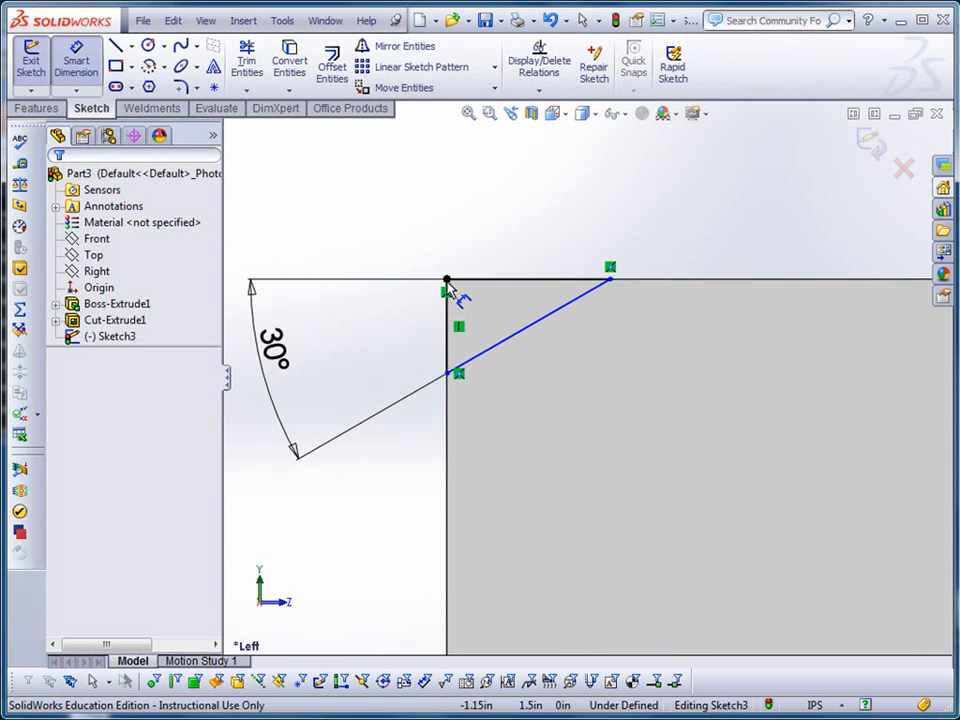
pyautogui.click(447, 283)
pyautogui.click(457, 375)
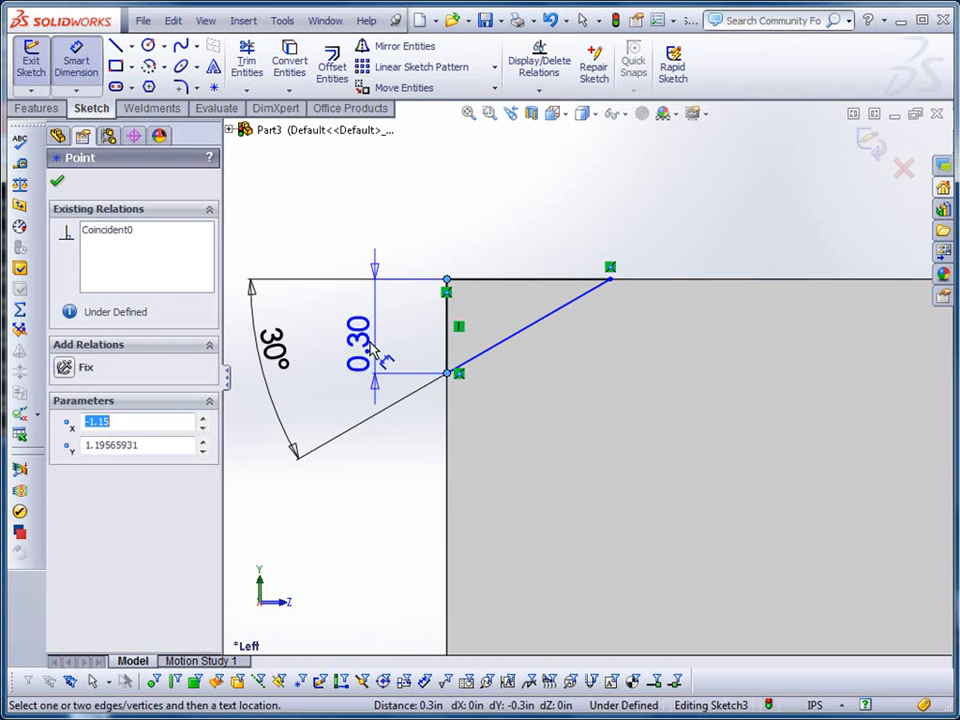
pyautogui.click(360, 332)
pyautogui.write('.44')
pyautogui.press('Return')
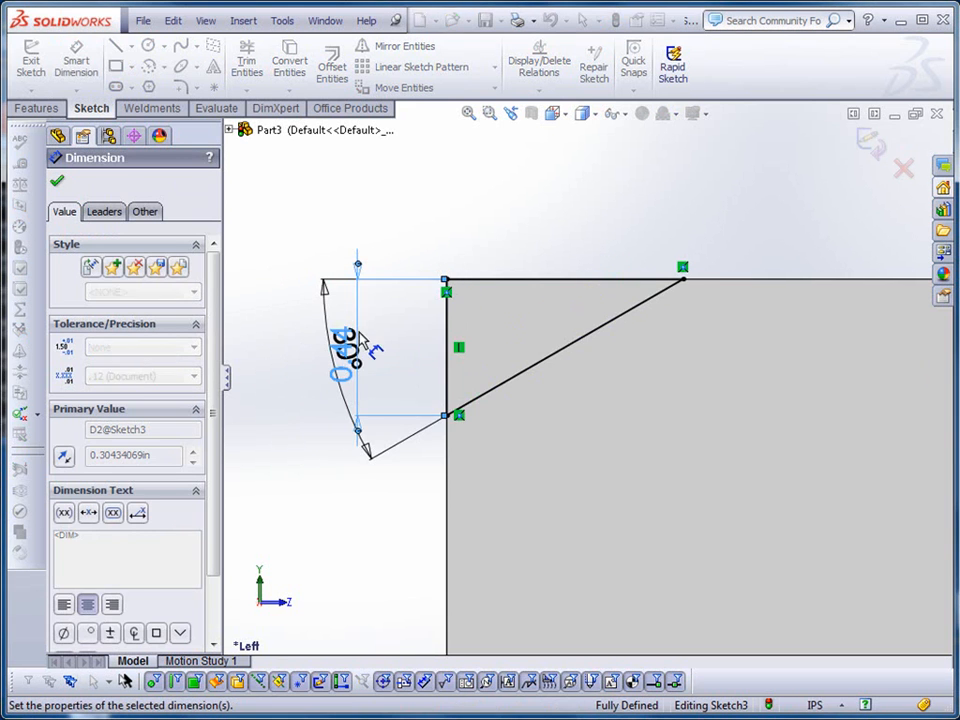
# Step: Make an Extruded Cut of the triangle with Up To Surface, ending at the tall end's vertical face above the lower step
pyautogui.scroll(-2, 655, 435)
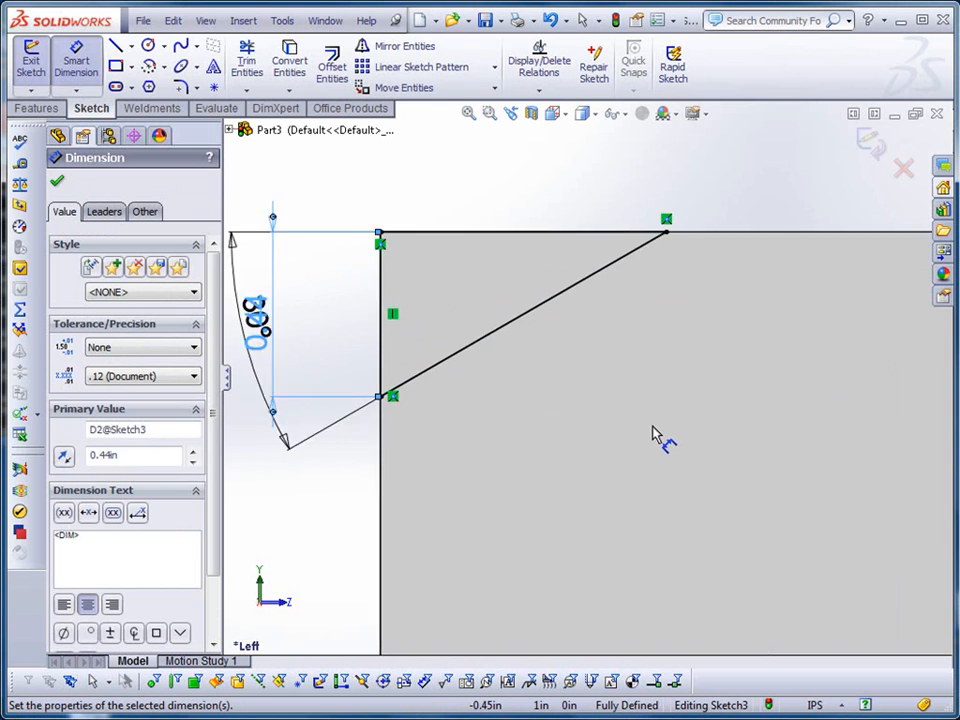
pyautogui.scroll(4, 647, 440)
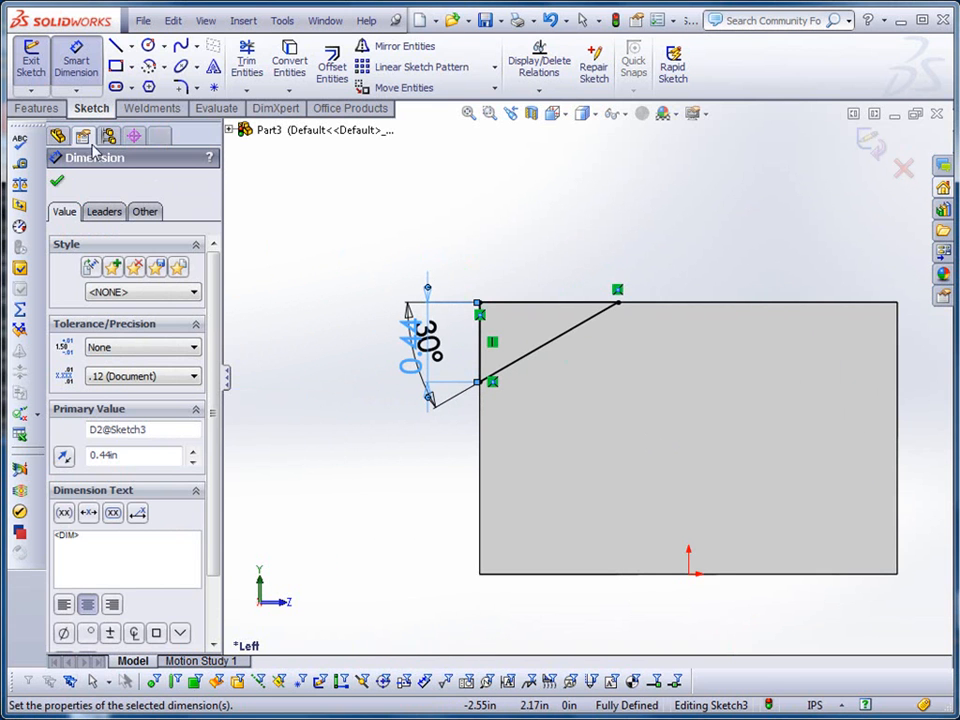
pyautogui.click(37, 108)
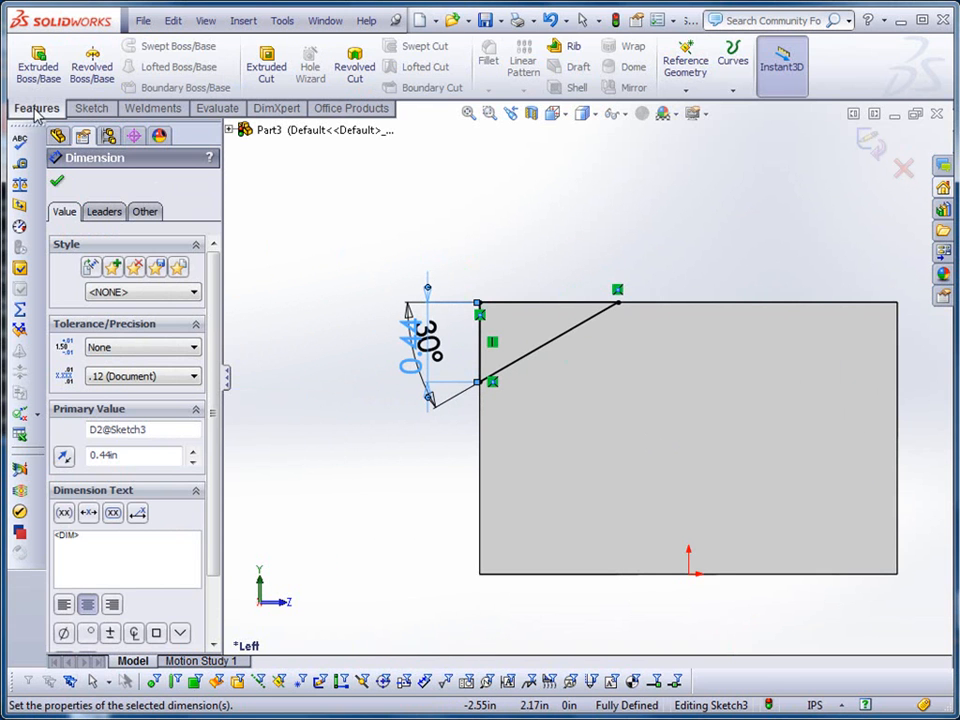
pyautogui.click(268, 72)
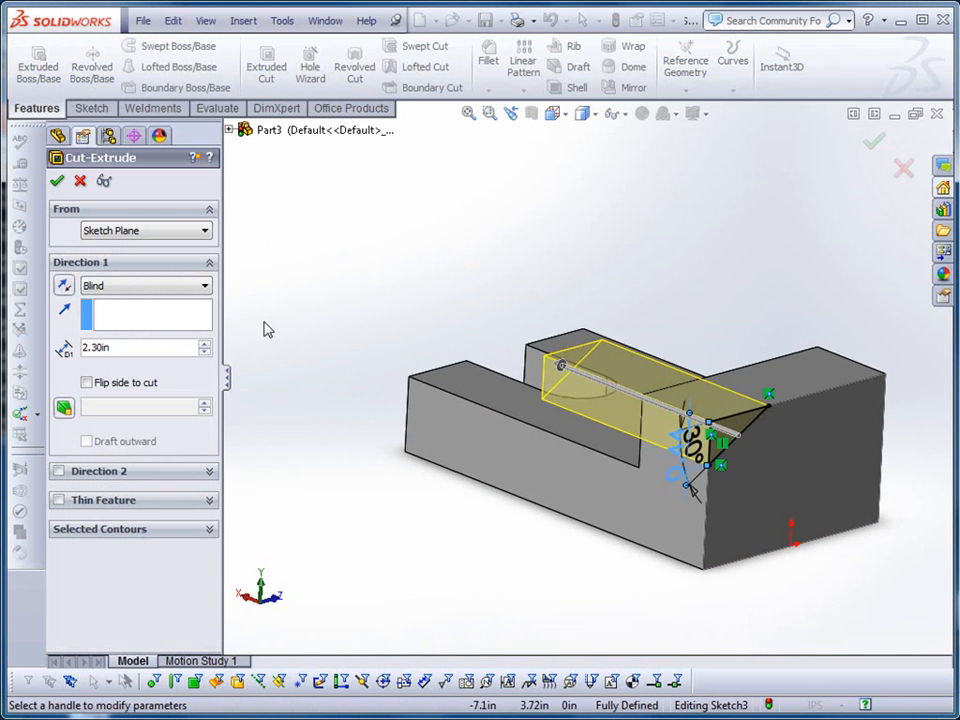
pyautogui.click(200, 289)
pyautogui.click(150, 349)
pyautogui.moveTo(325, 348); pyautogui.dragTo(735, 468, button='middle')
pyautogui.click(735, 468)
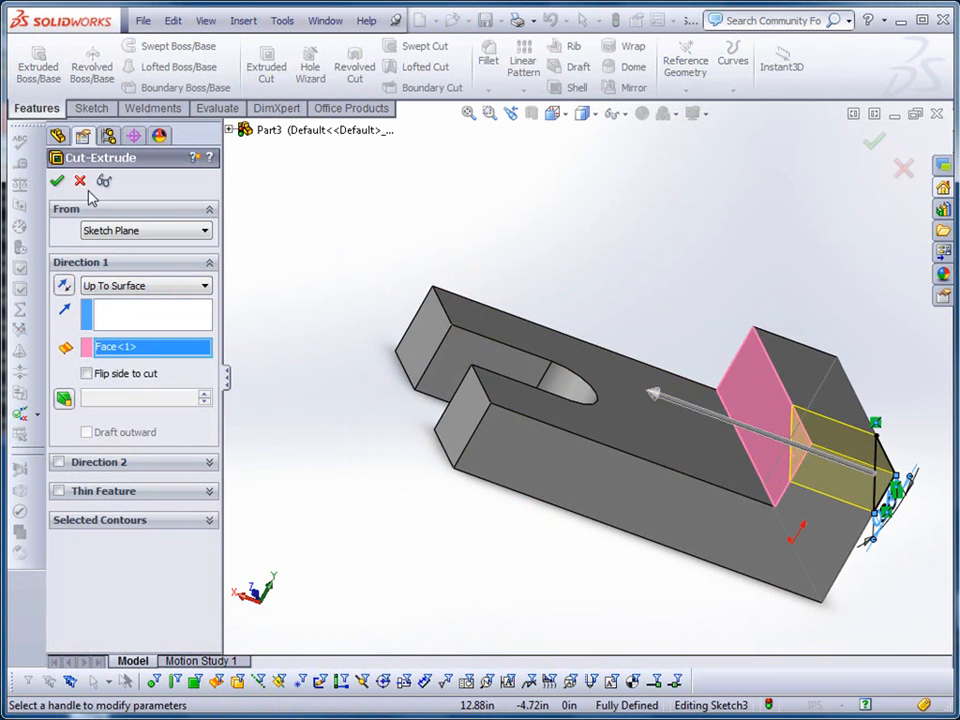
pyautogui.click(58, 181)
# Step: Start a new sketch on the block's bottom face
pyautogui.moveTo(406, 497); pyautogui.dragTo(318, 428, button='middle')
pyautogui.moveTo(707, 548); pyautogui.dragTo(690, 504, button='middle')
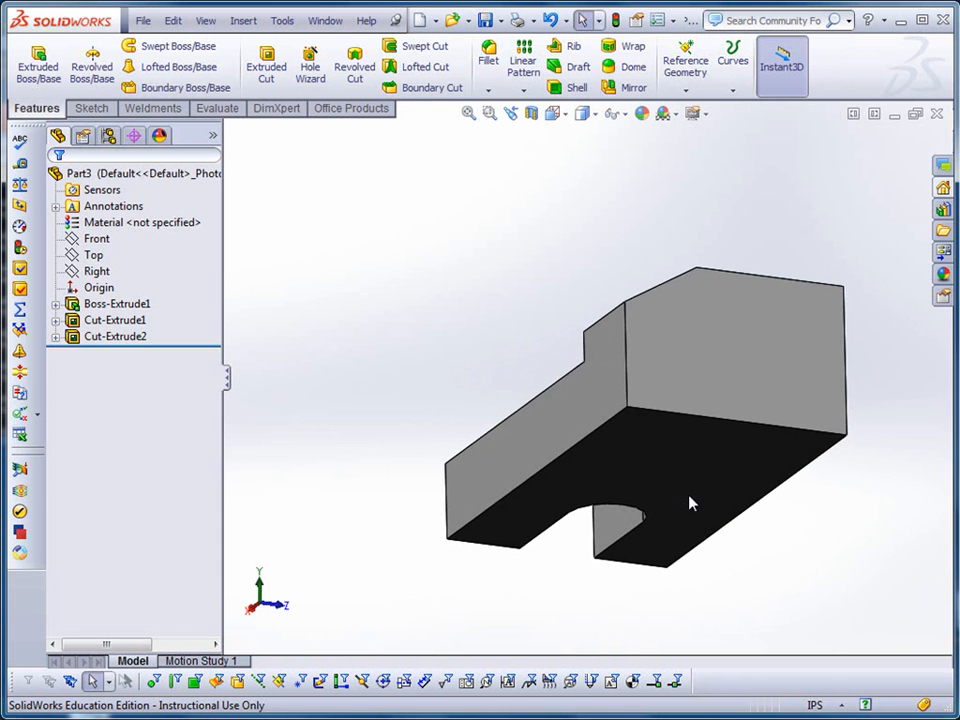
pyautogui.click(92, 109)
pyautogui.click(31, 60)
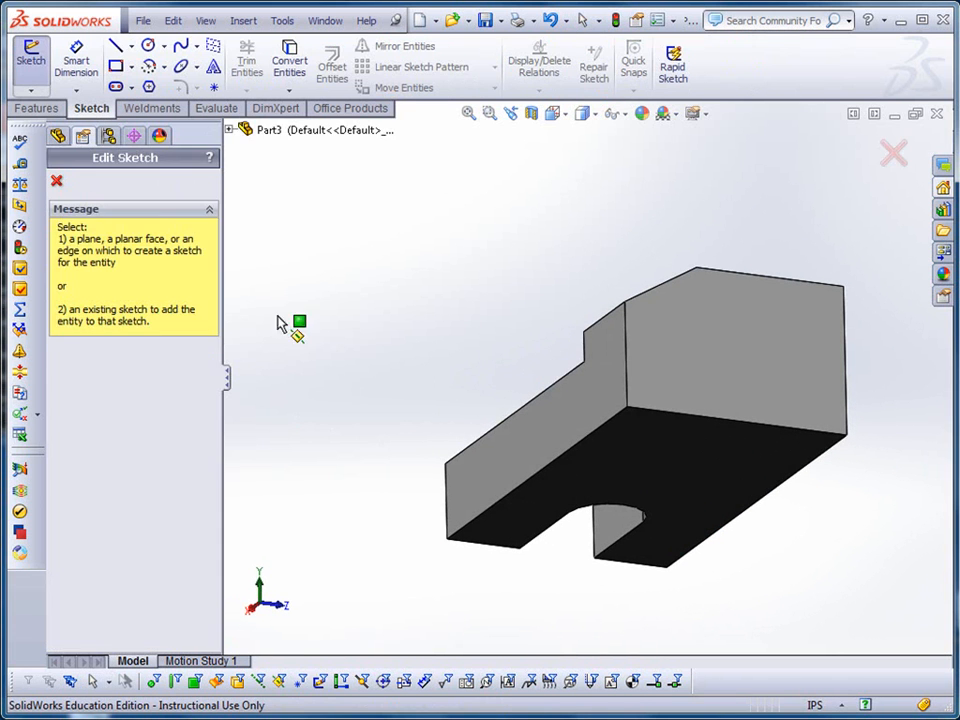
pyautogui.click(680, 447)
# Step: Sketch a corner rectangle about 0.58 by 0.33 in from the bottom face's tall-end corner below the angled cut
pyautogui.scroll(3, 668, 537)
pyautogui.moveTo(668, 537); pyautogui.dragTo(640, 330, button='middle')
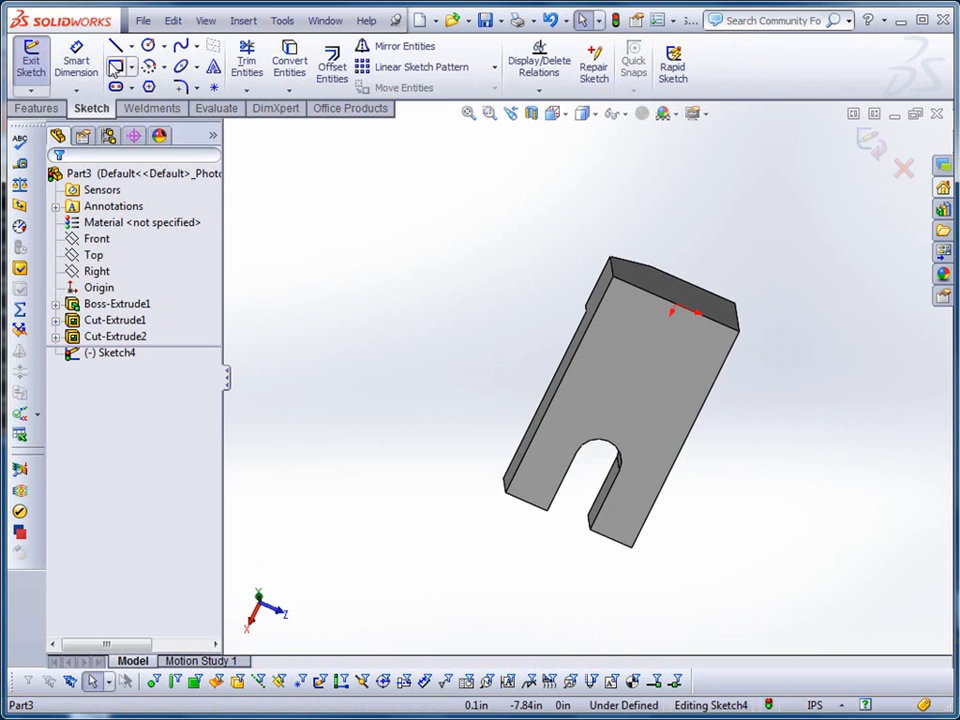
pyautogui.click(116, 66)
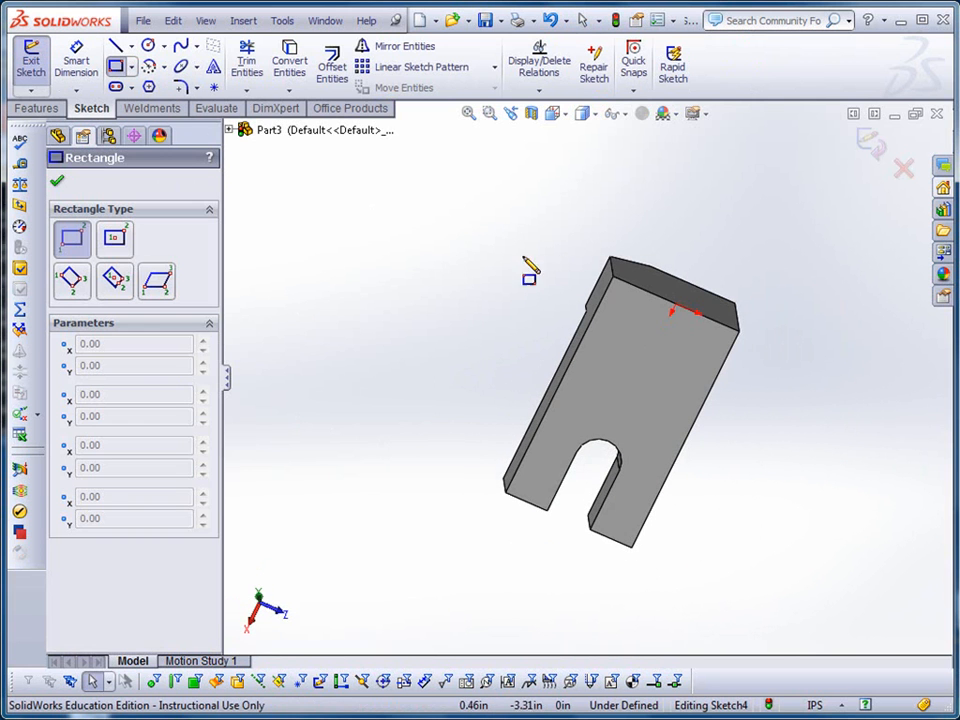
pyautogui.click(607, 279)
pyautogui.click(638, 307)
# Step: Dimension the rectangle's side along the tall end's bottom edge as 0.40 in
pyautogui.scroll(-3, 646, 330)
pyautogui.click(76, 60)
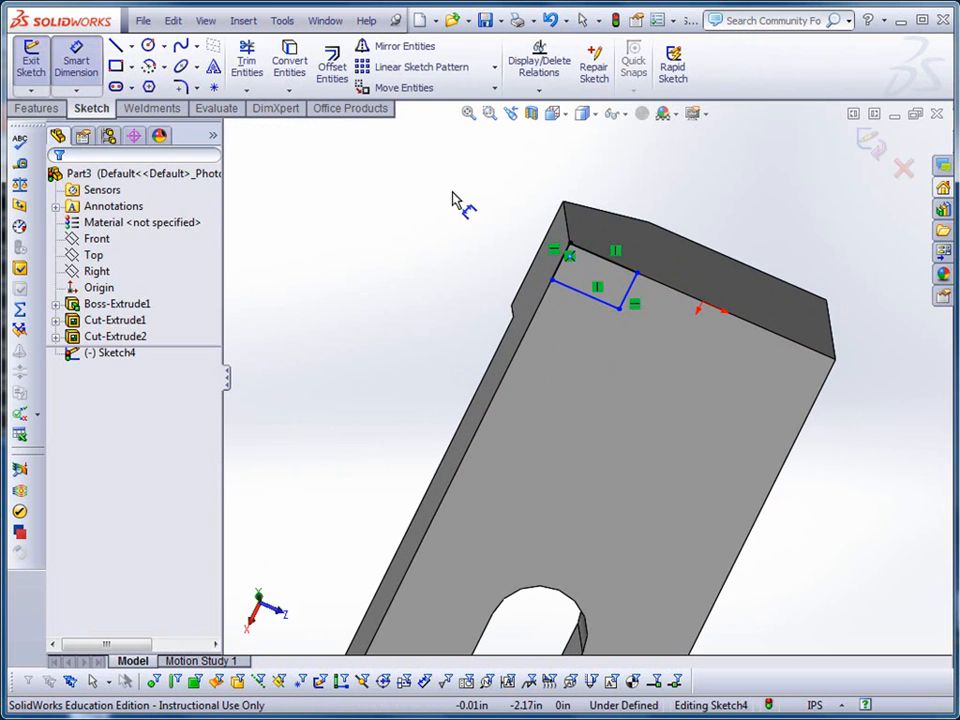
pyautogui.click(598, 262)
pyautogui.click(626, 165)
pyautogui.write('.4')
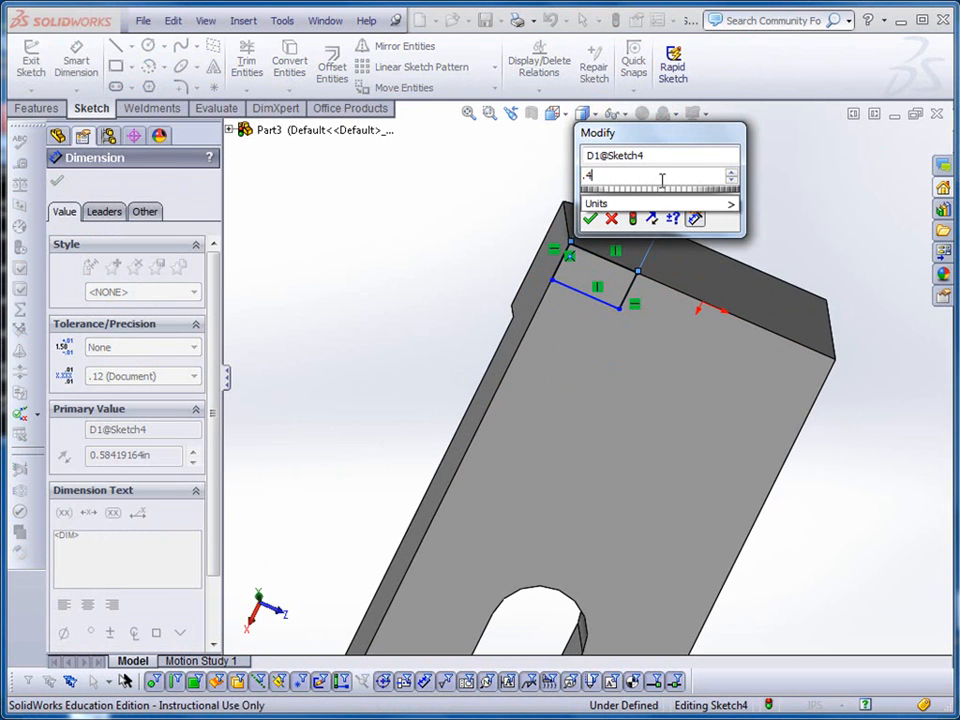
pyautogui.press('Return')
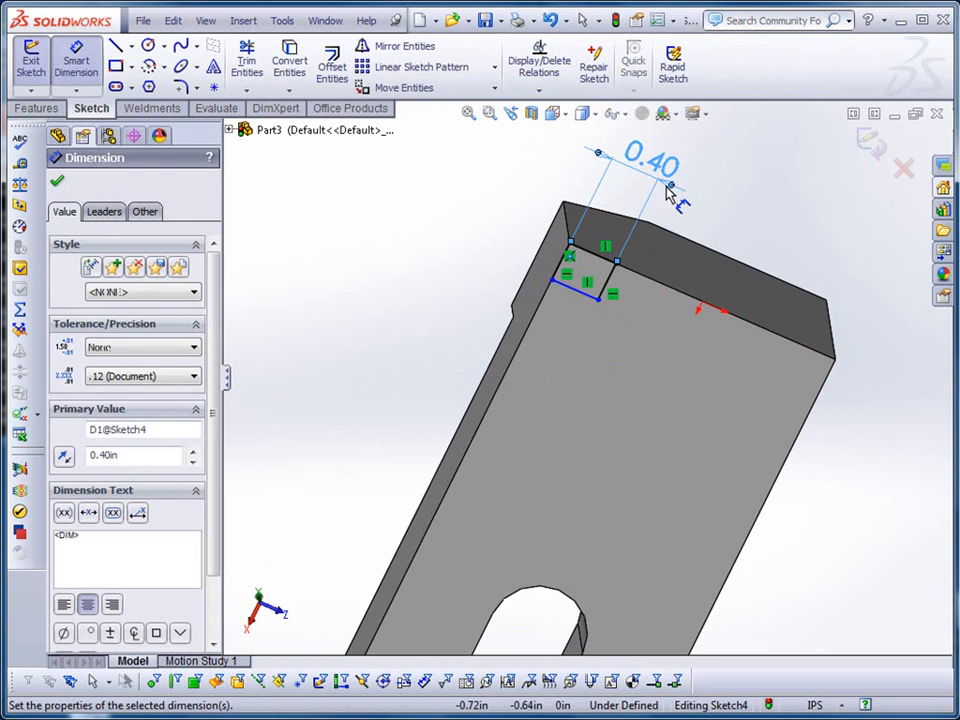
# Step: Dimension the rectangle's side along the block's long edge as 0.26 in
pyautogui.click(568, 270)
pyautogui.click(497, 240)
pyautogui.write('.2')
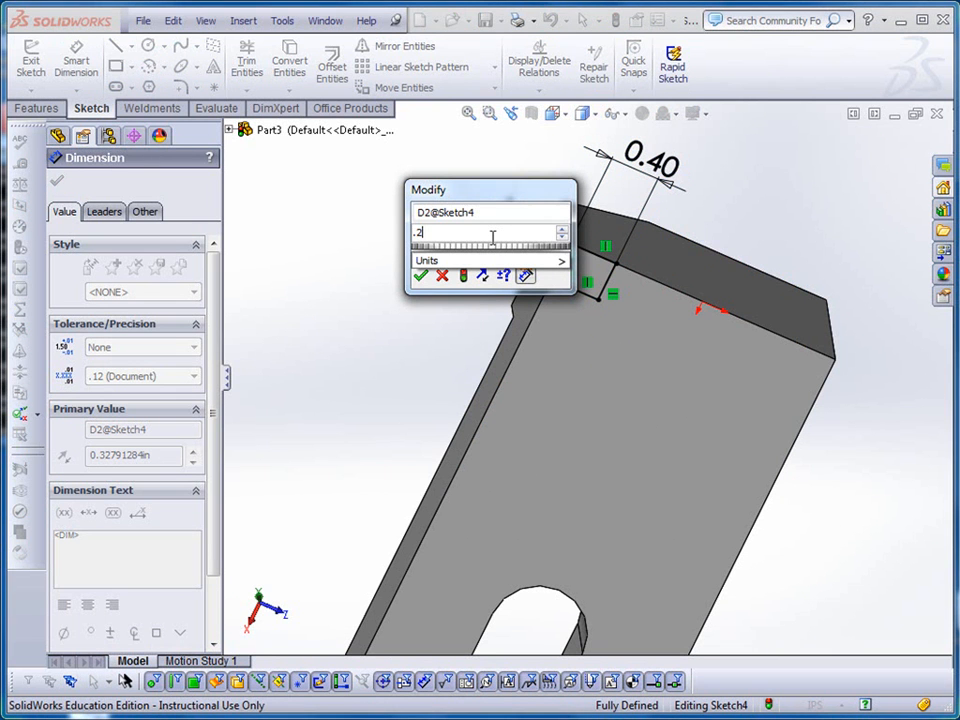
pyautogui.write('6')
pyautogui.press('Return')
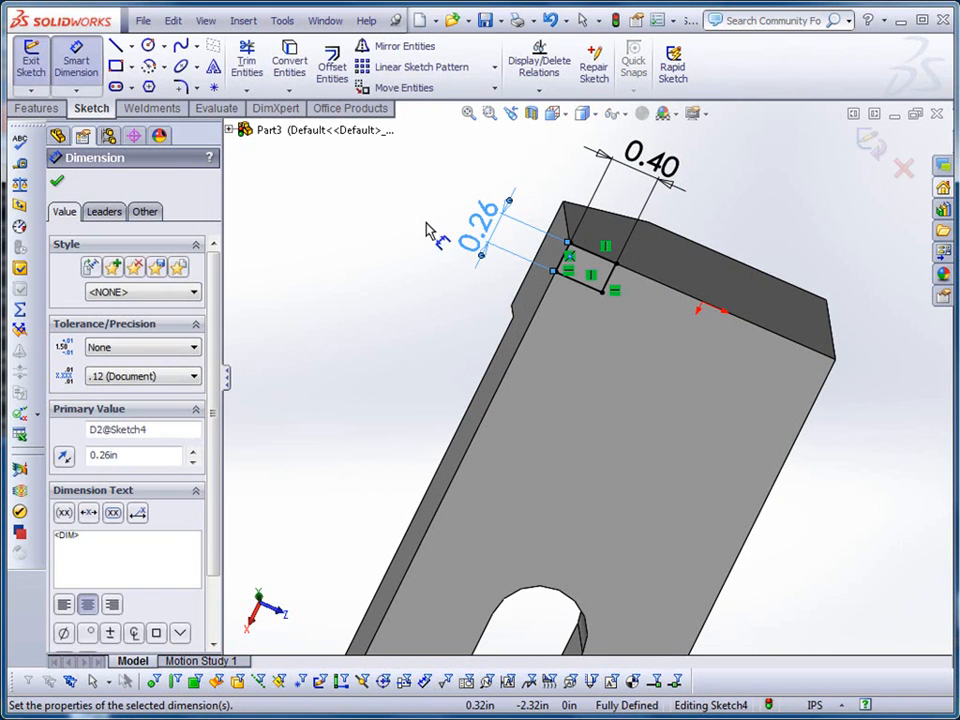
# Step: Make an Extruded Cut of the rectangle with Up To Surface, ending at the sloped face of the angled corner cut
pyautogui.click(36, 108)
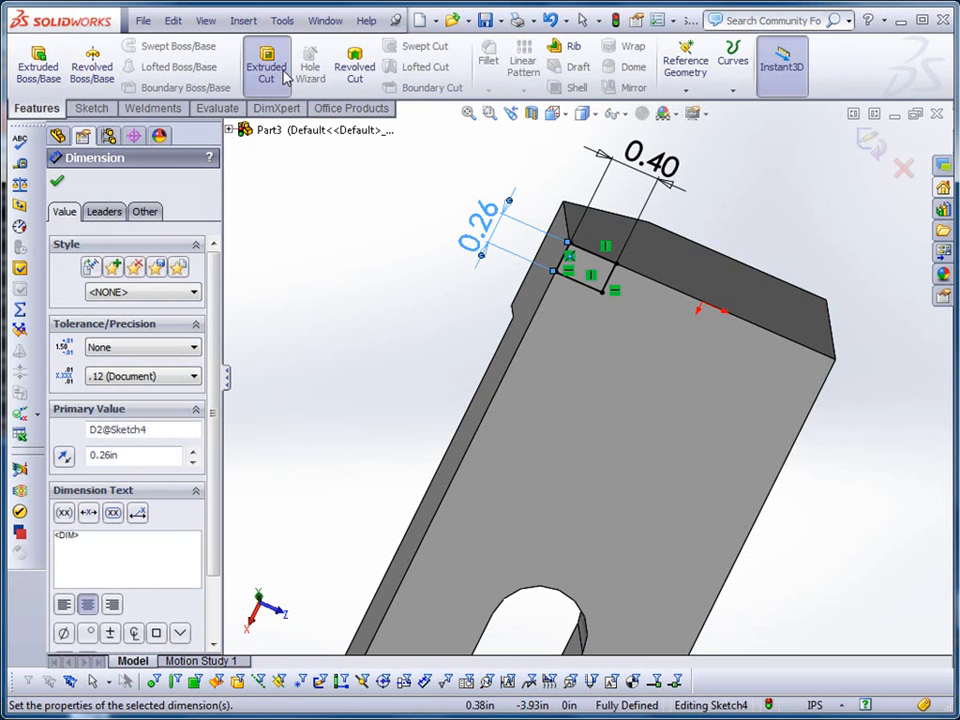
pyautogui.click(268, 62)
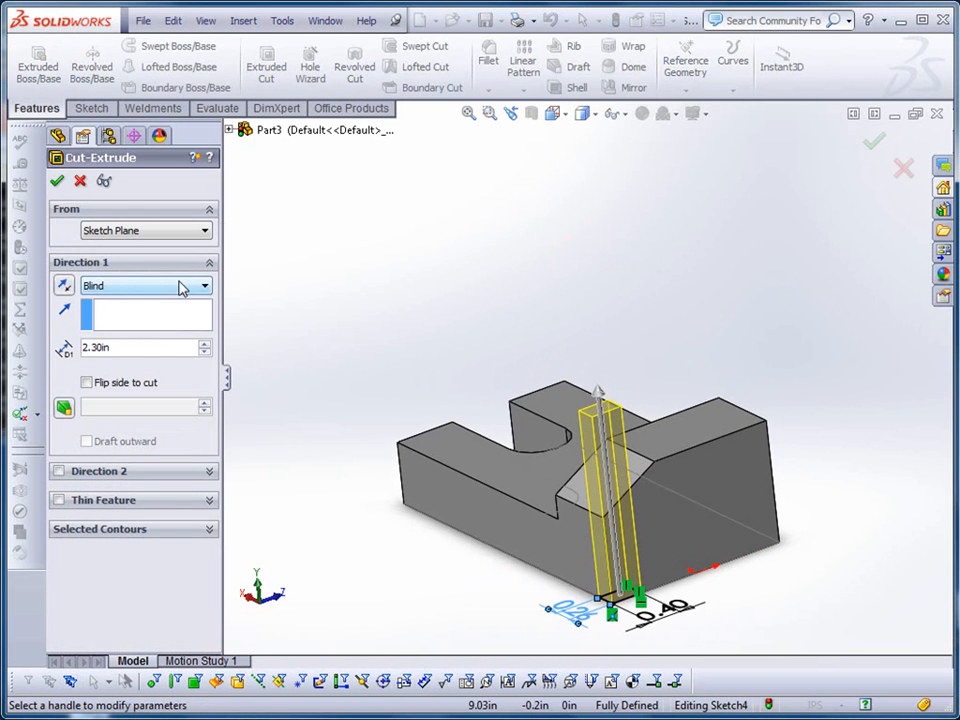
pyautogui.click(184, 284)
pyautogui.click(128, 350)
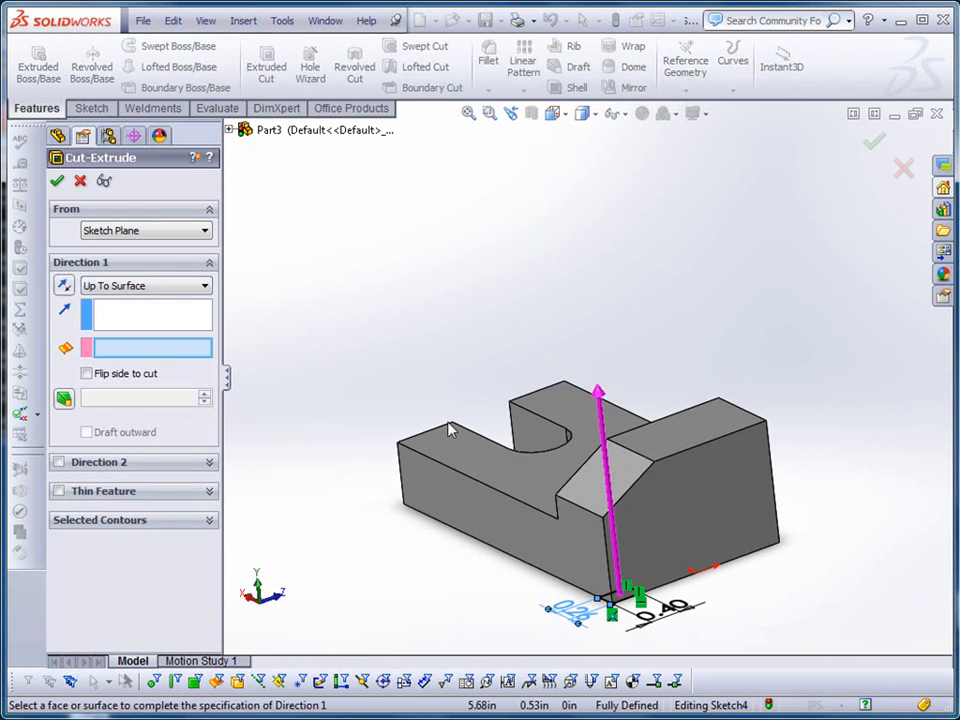
pyautogui.click(575, 486)
pyautogui.click(57, 181)
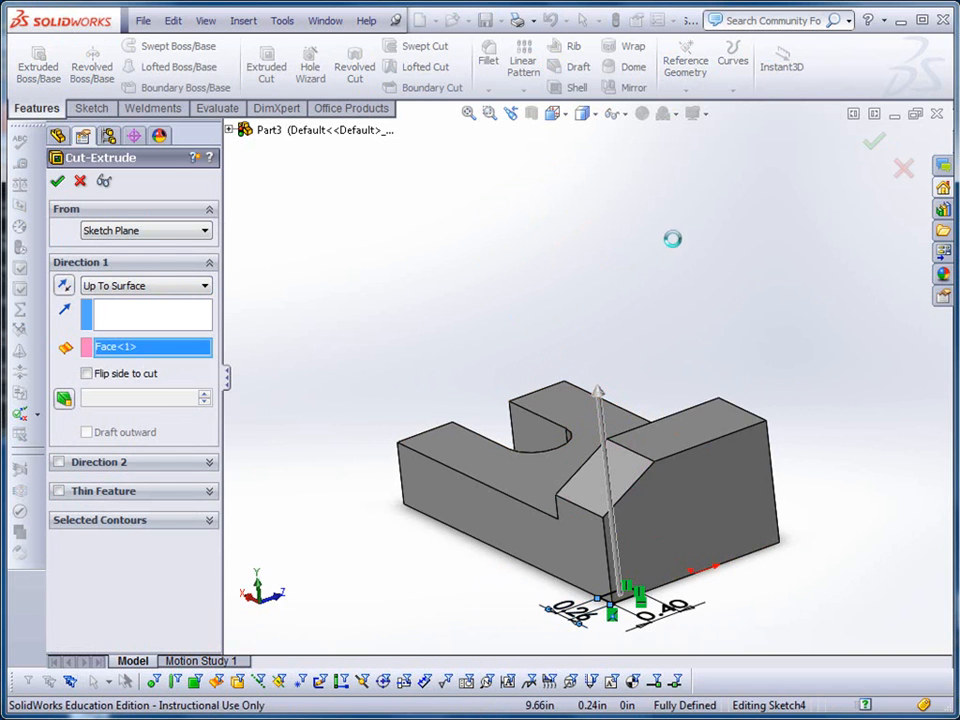
# Step: Start another sketch on the block's bottom face and show it in the Bottom view
pyautogui.moveTo(647, 242); pyautogui.dragTo(560, 505, button='middle')
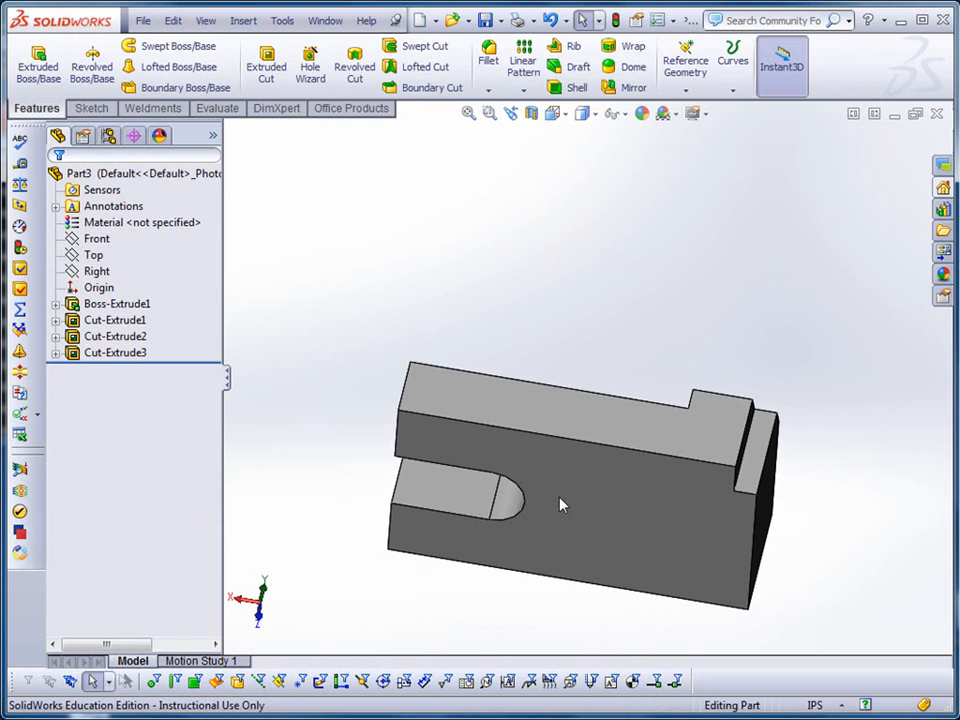
pyautogui.click(91, 108)
pyautogui.click(31, 60)
pyautogui.click(445, 456)
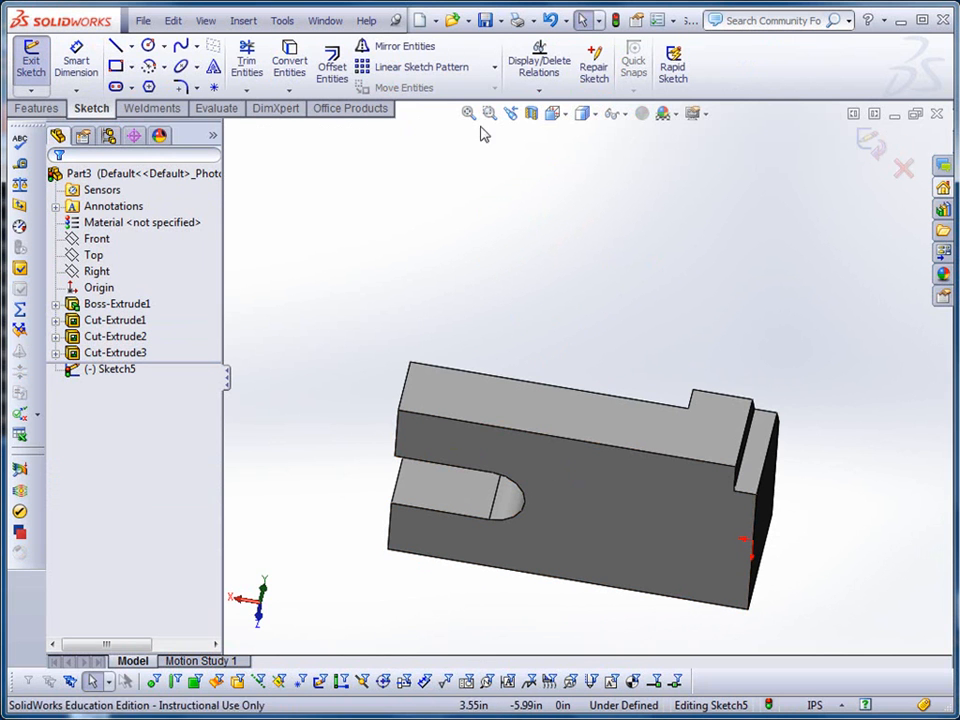
pyautogui.click(566, 114)
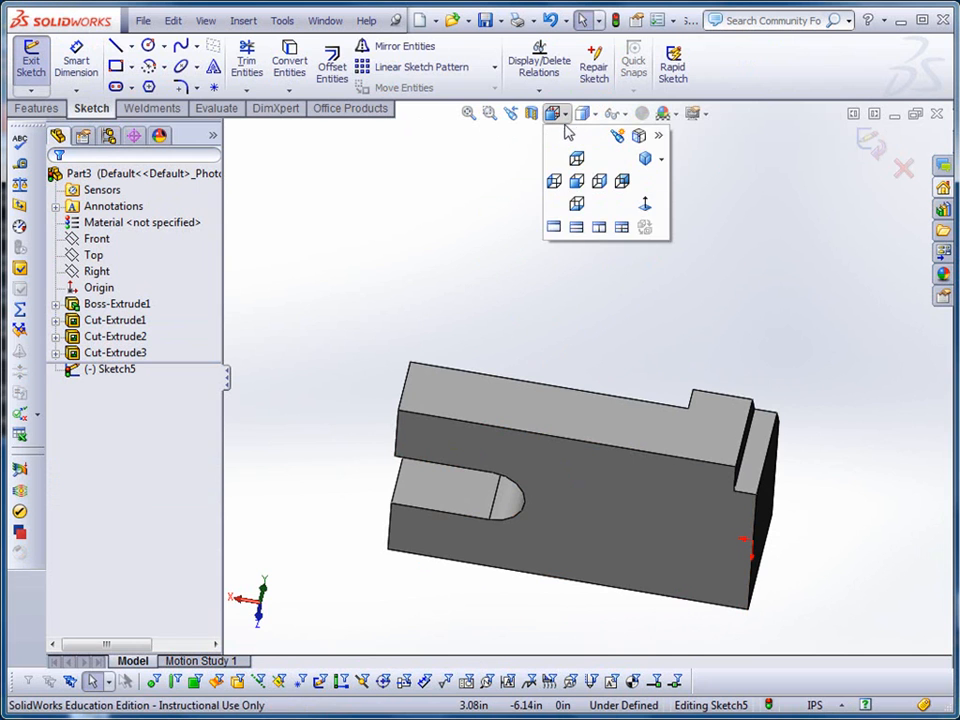
pyautogui.click(576, 204)
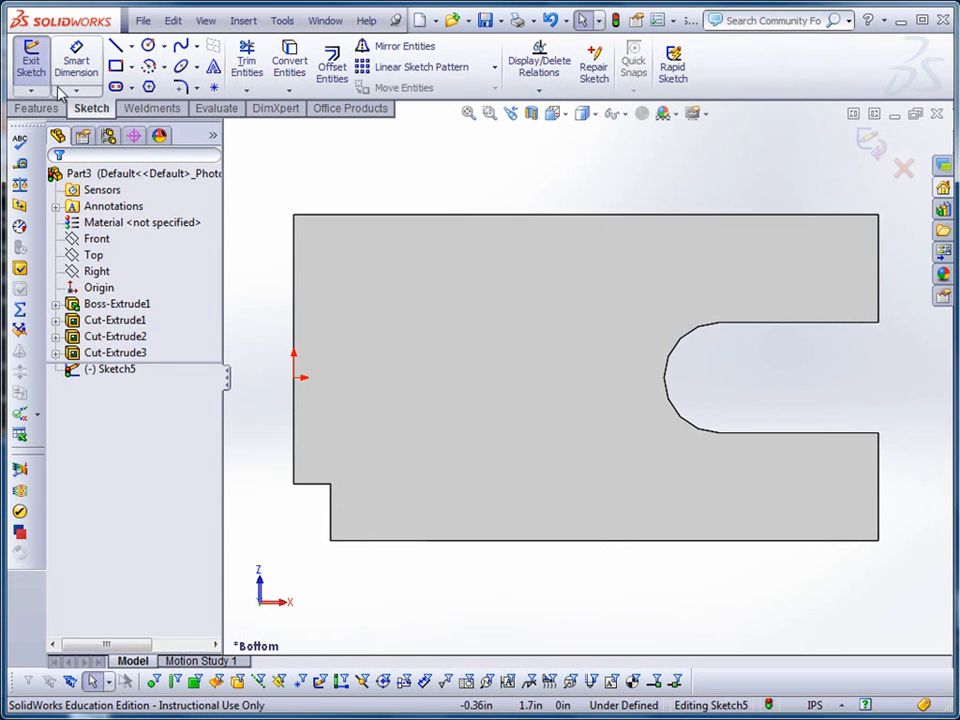
# Step: Sketch a closed triangle about 1.29 by 0.22 in across the slot-end outer corner, on the same long side as the rectangular notch
pyautogui.click(116, 46)
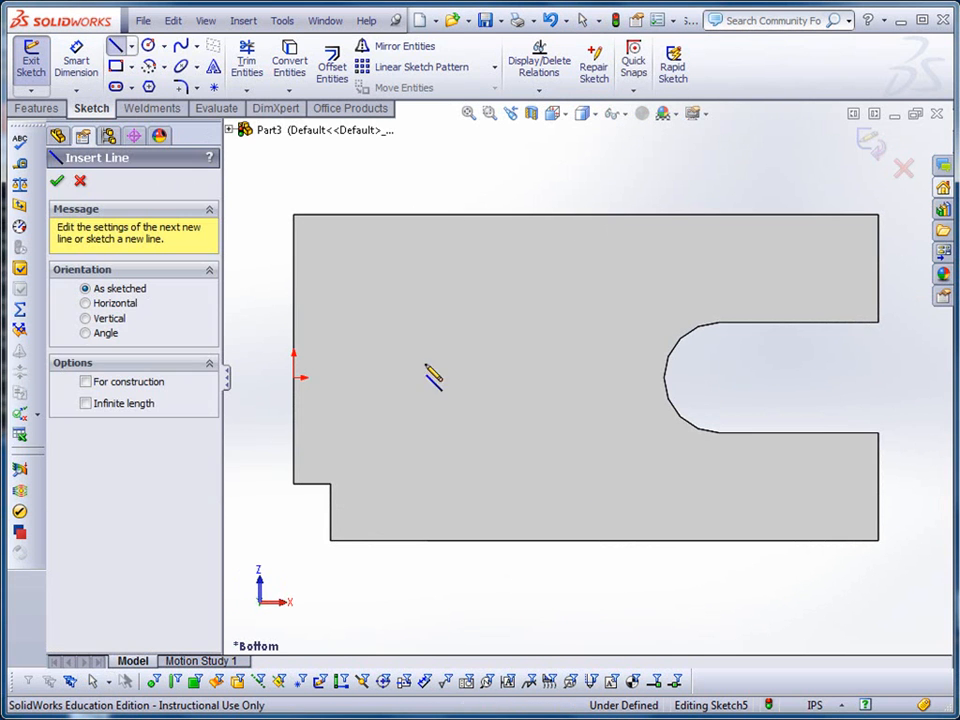
pyautogui.click(878, 512)
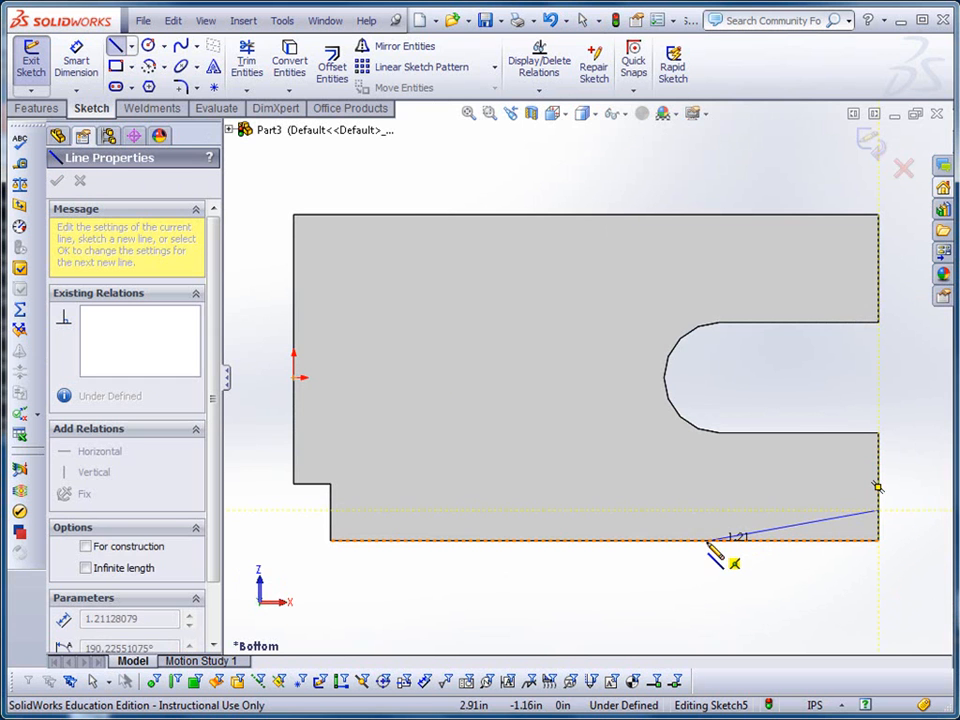
pyautogui.click(696, 540)
pyautogui.click(878, 540)
pyautogui.press('Escape')
pyautogui.press('z')
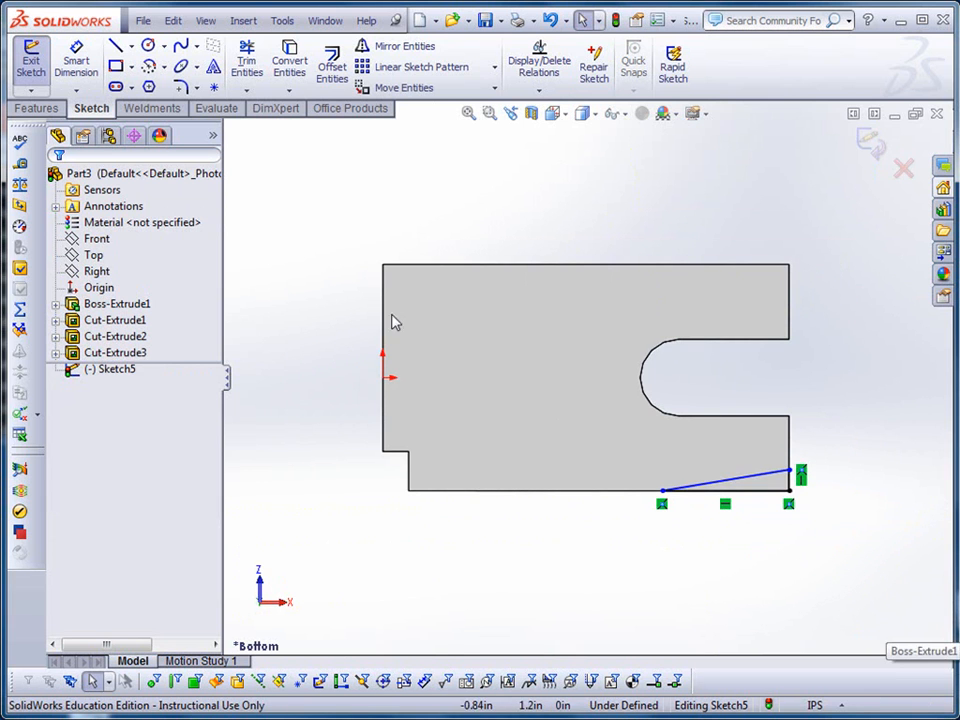
# Step: Dimension the triangle's short side along the slot-end edge as 0.30 in
pyautogui.click(84, 65)
pyautogui.click(790, 474)
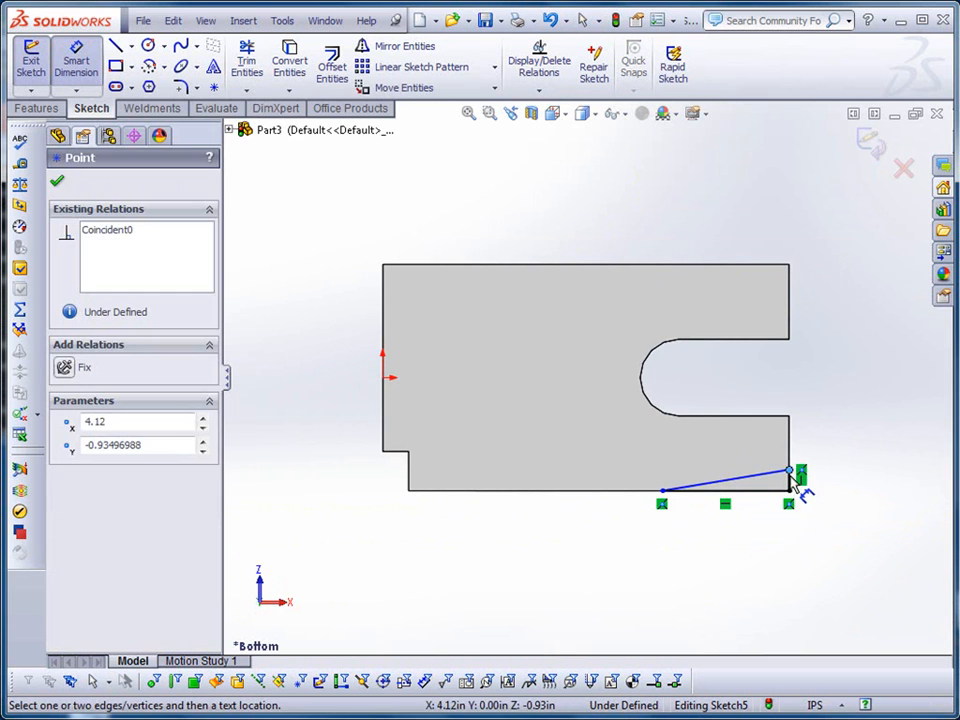
pyautogui.click(786, 490)
pyautogui.click(848, 482)
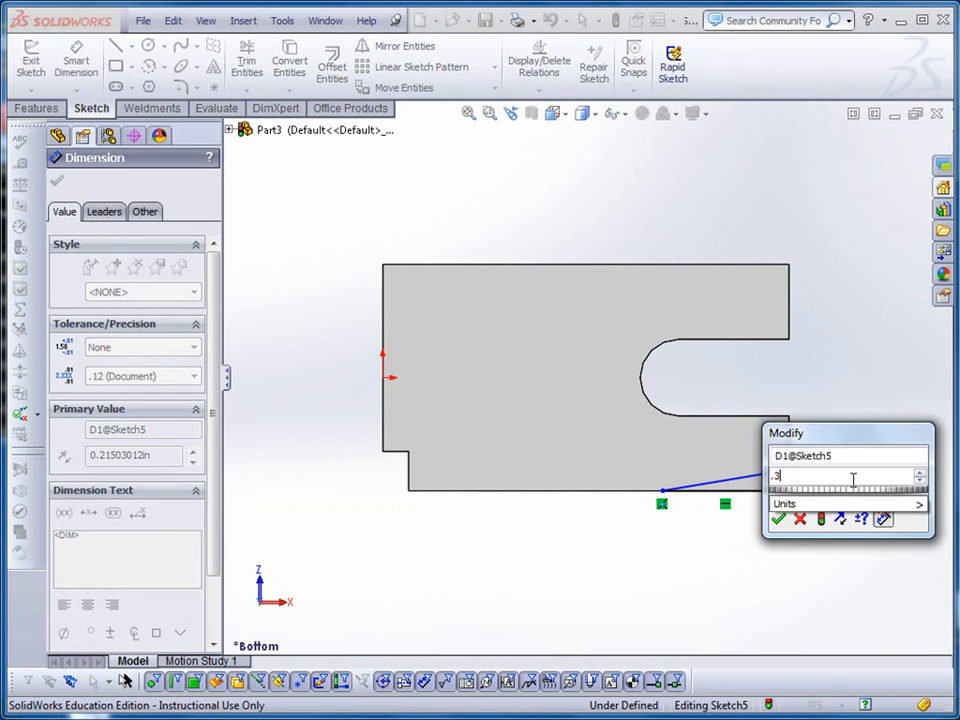
pyautogui.write('0.3')
pyautogui.press('Return')
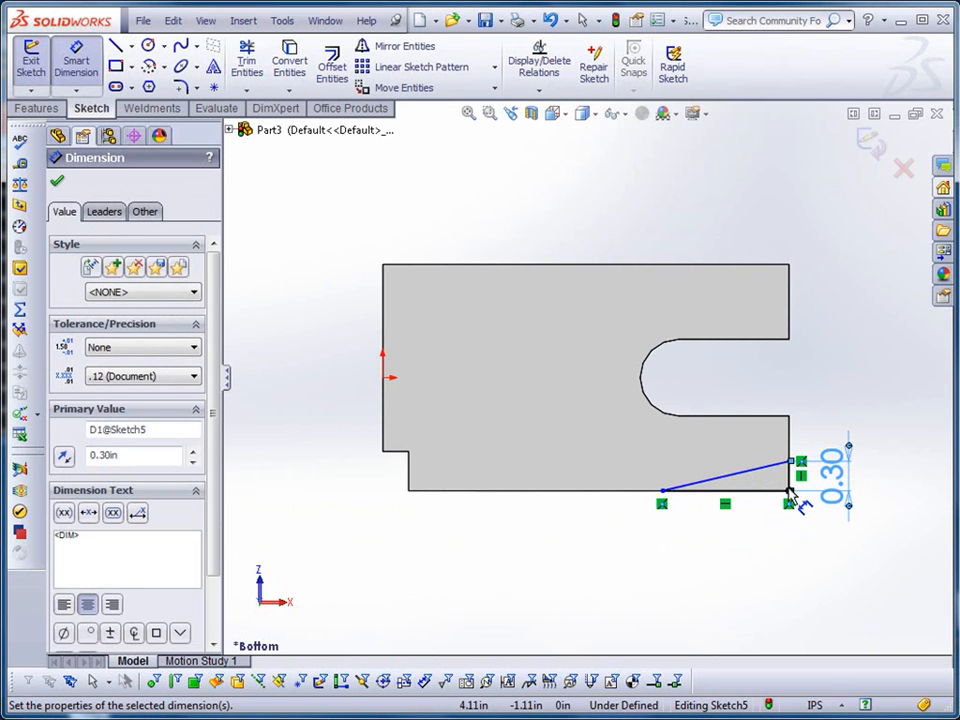
# Step: Dimension the triangle's long side along the block's outer edge as 1.90 in
pyautogui.click(789, 492)
pyautogui.click(663, 492)
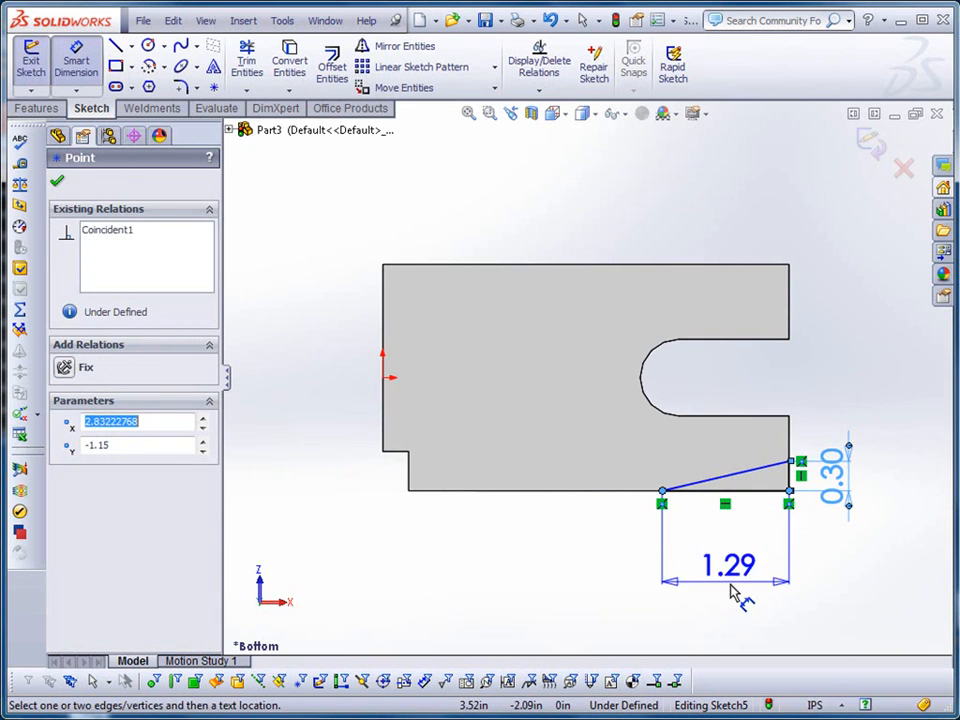
pyautogui.click(733, 588)
pyautogui.write('1.9')
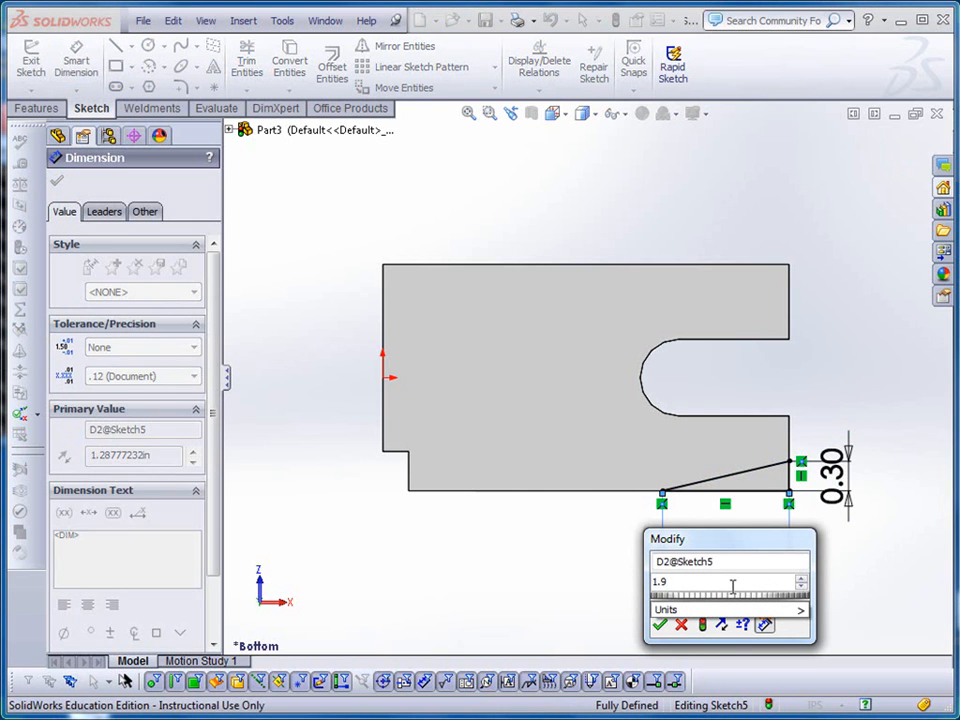
pyautogui.press('Return')
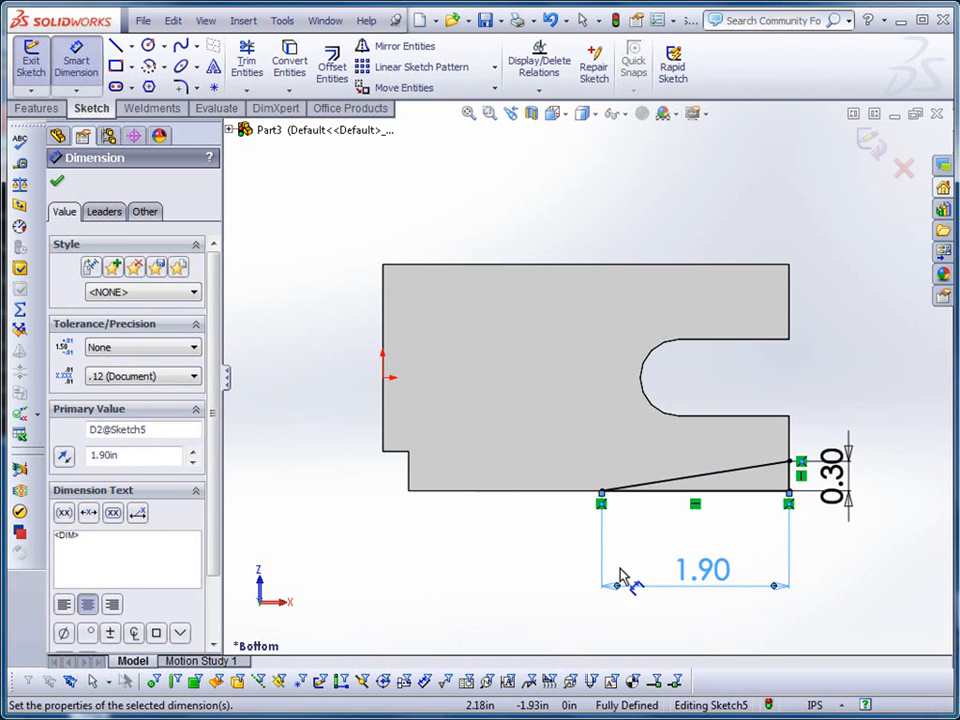
# Step: Make an Extruded Cut of the triangle with Up To Surface, ending at the top face of the block's low, slotted portion
pyautogui.click(36, 108)
pyautogui.click(264, 66)
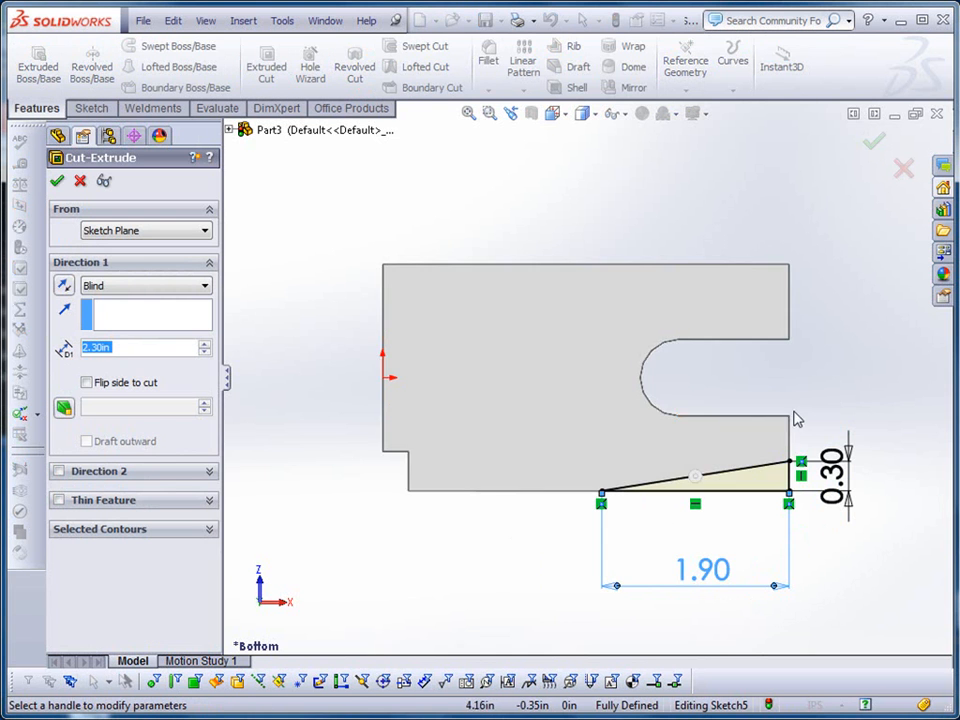
pyautogui.moveTo(709, 483); pyautogui.dragTo(577, 398, button='middle')
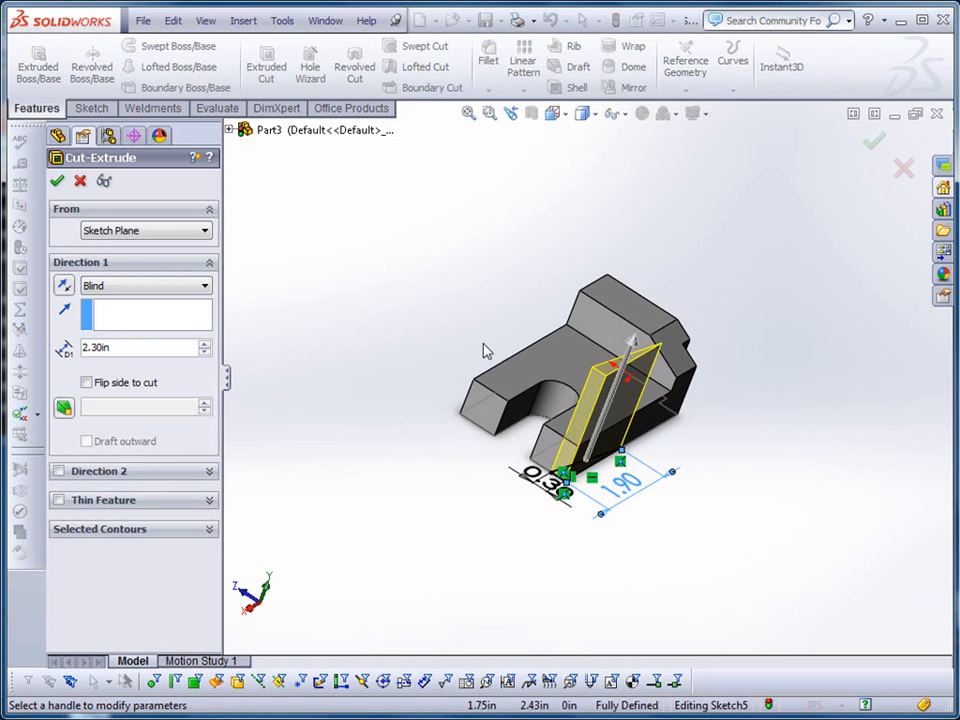
pyautogui.click(145, 286)
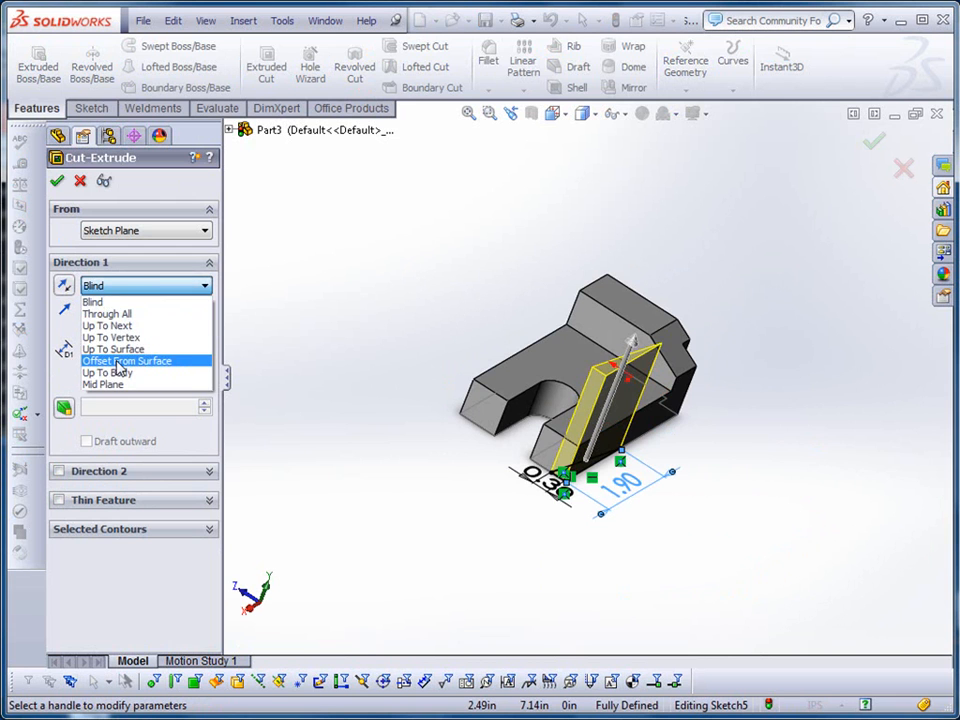
pyautogui.click(122, 348)
pyautogui.click(611, 386)
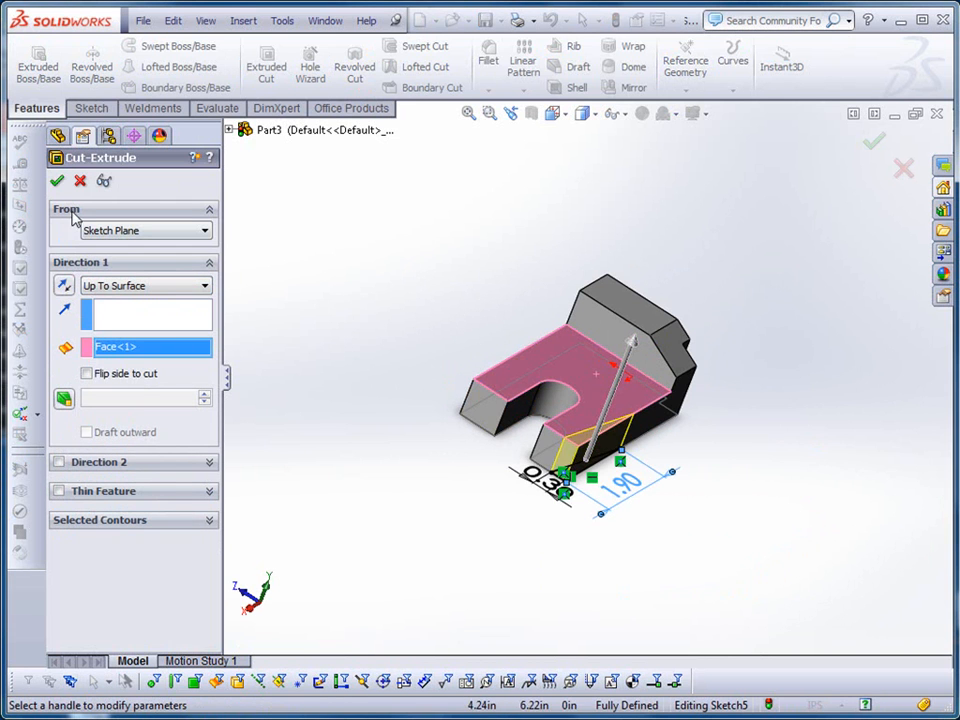
pyautogui.press('Return')
# Step: Mirror the angled corner cut, the rectangular notch and the slot-end taper cut about the Front plane
pyautogui.moveTo(345, 405); pyautogui.dragTo(806, 589, button='middle')
pyautogui.scroll(-3, 752, 344)
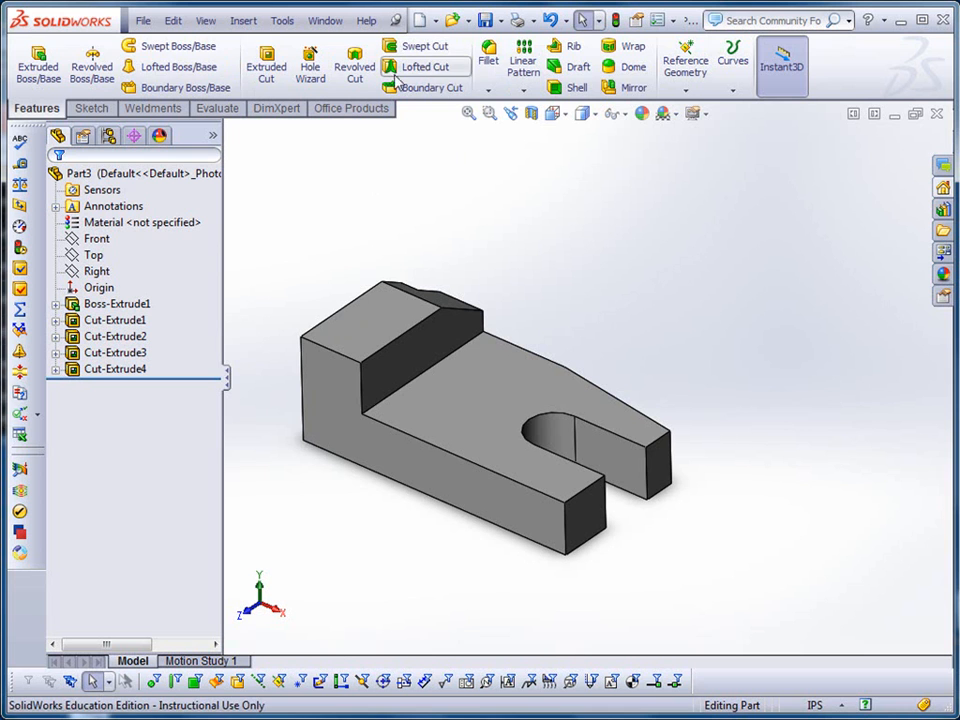
pyautogui.click(634, 89)
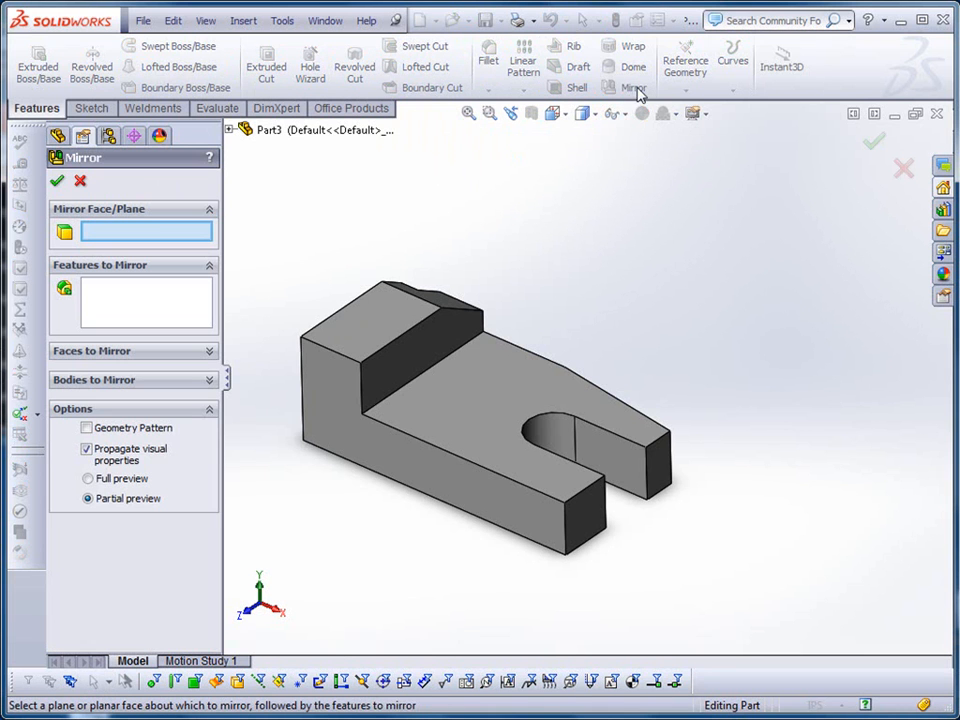
pyautogui.click(231, 131)
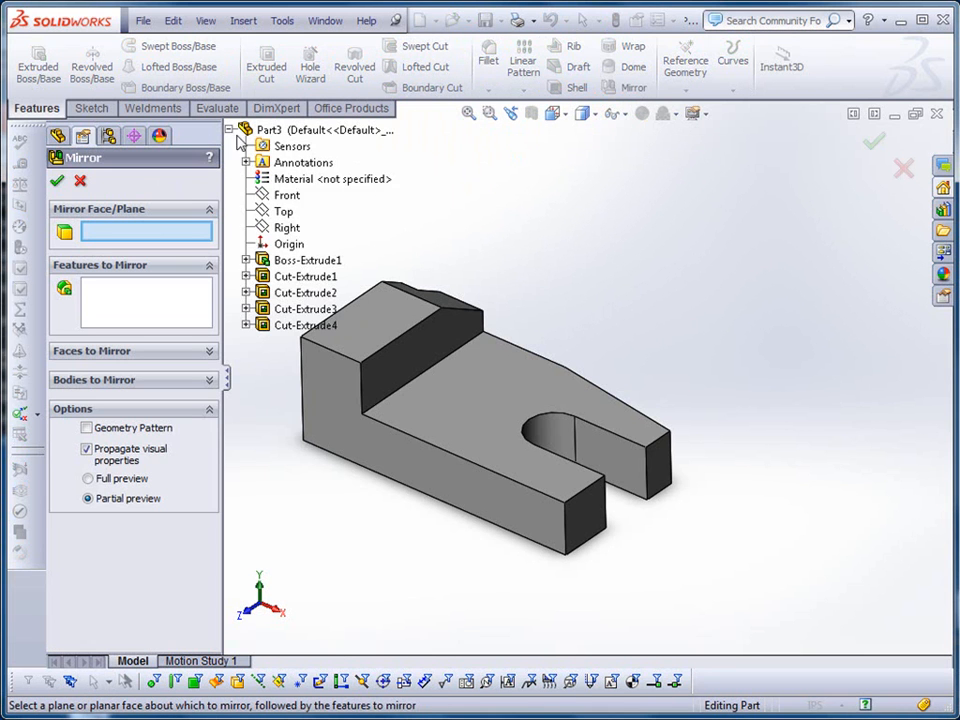
pyautogui.click(287, 195)
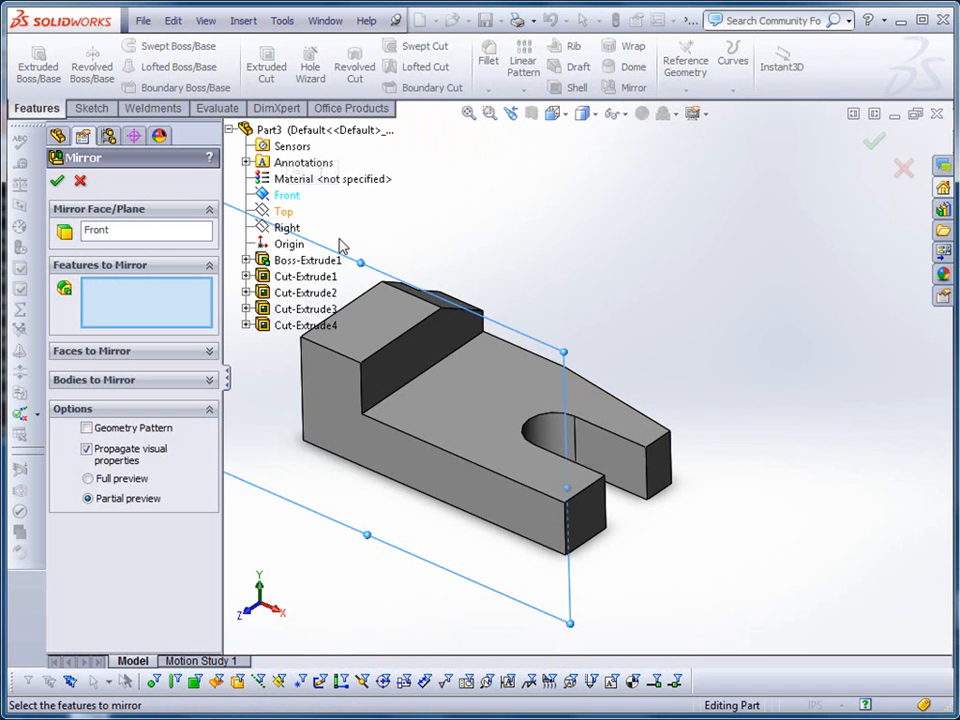
pyautogui.moveTo(797, 416); pyautogui.dragTo(772, 388, button='middle')
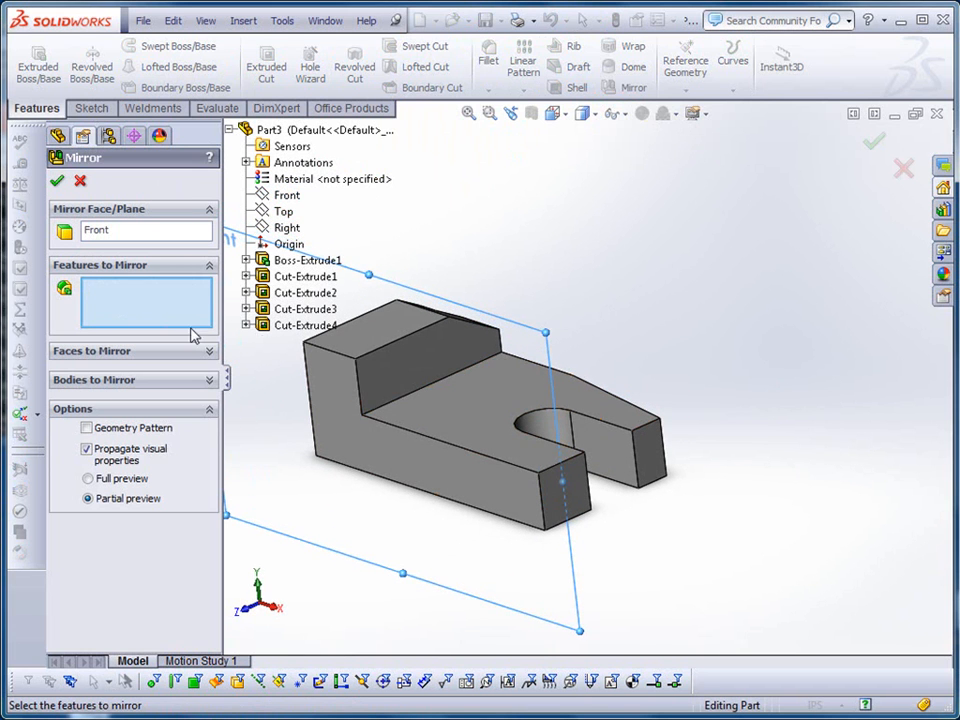
pyautogui.click(292, 293)
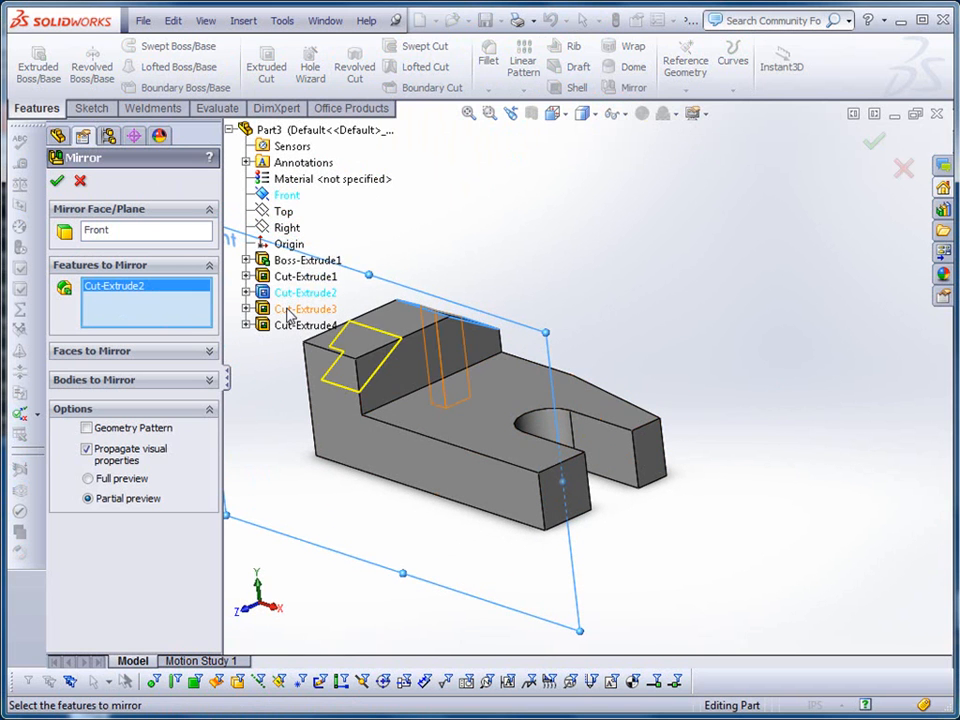
pyautogui.click(290, 326)
pyautogui.click(290, 310)
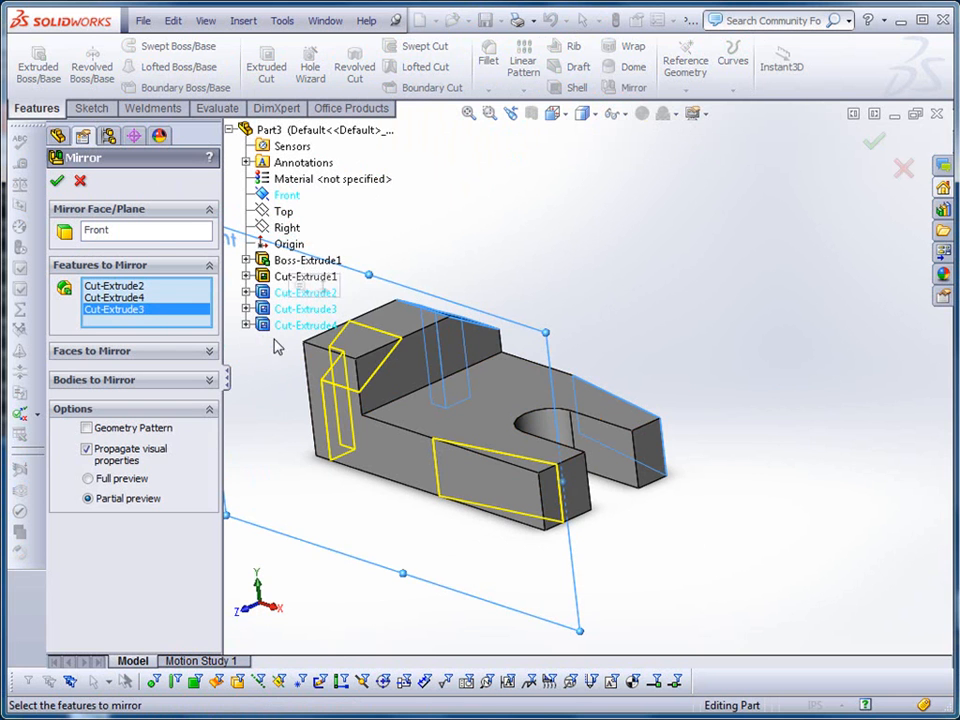
pyautogui.click(57, 182)
# Step: Assign Plain Carbon Steel as the part's material
pyautogui.moveTo(714, 583)
pyautogui.mouseDown(button='middle')
pyautogui.moveTo(746, 523)
pyautogui.moveTo(715, 594)
pyautogui.moveTo(702, 566)
pyautogui.mouseUp(button='middle')
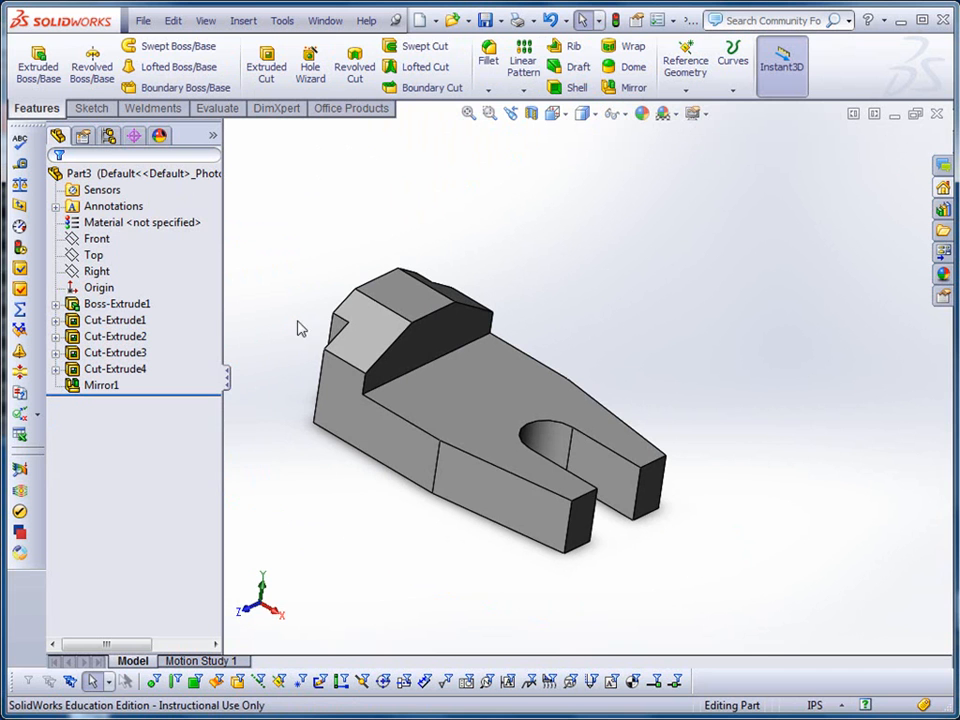
pyautogui.rightClick(152, 226)
pyautogui.click(240, 296)
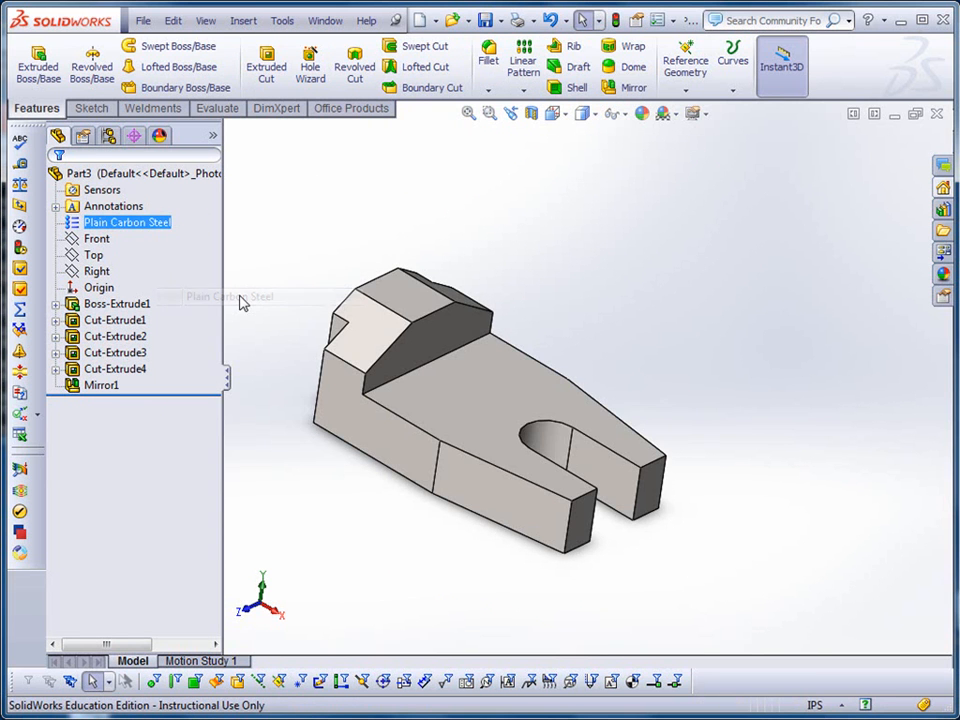
# Step: Check the finished part's mass properties and close the report
pyautogui.click(216, 108)
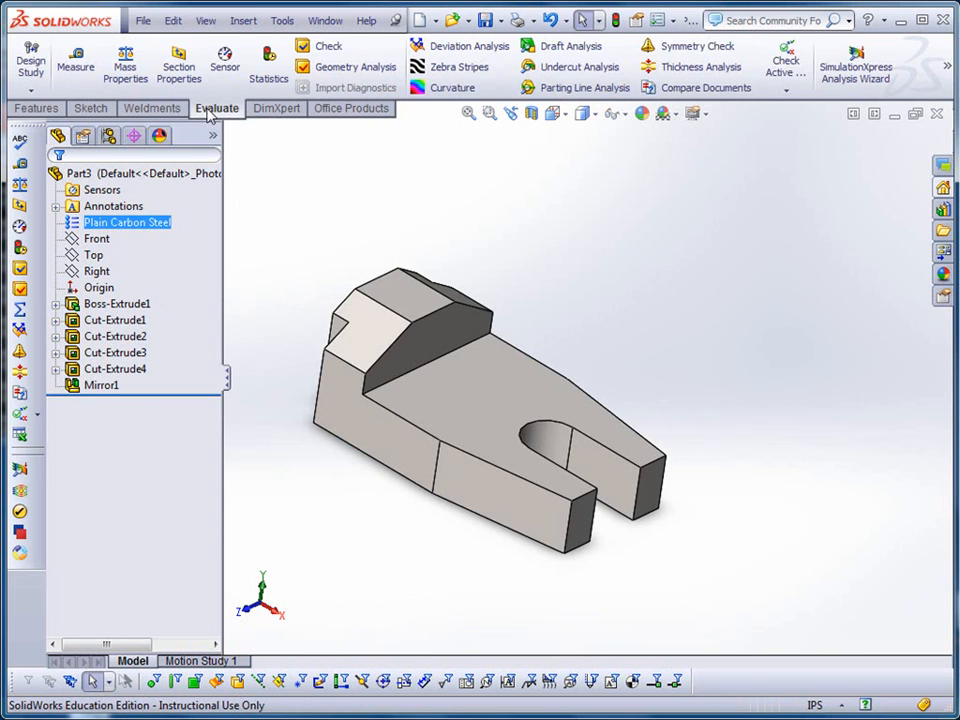
pyautogui.click(125, 64)
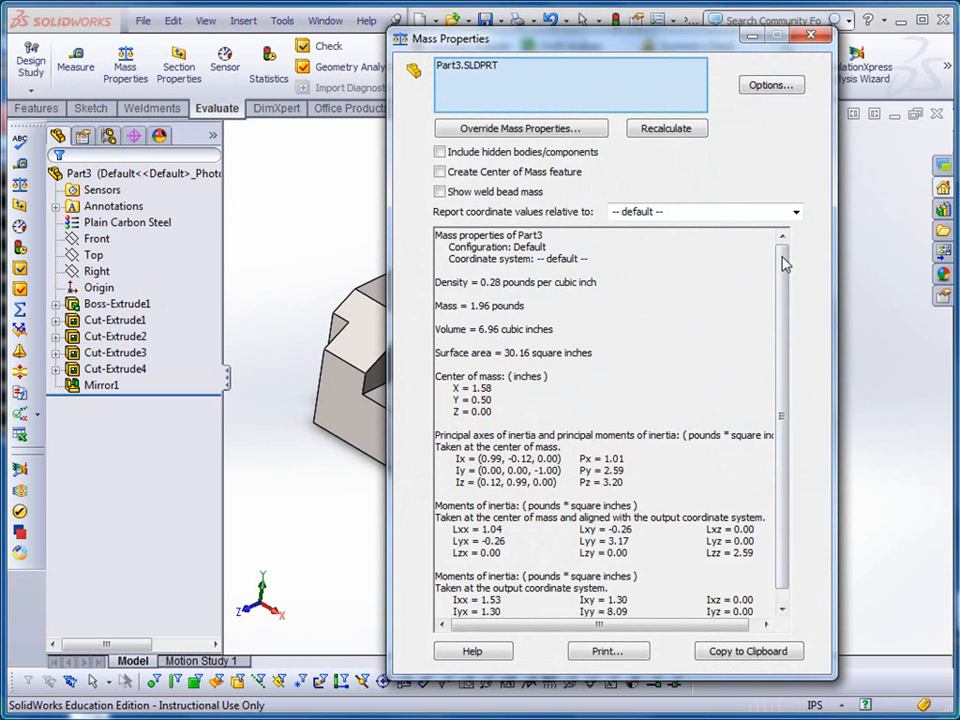
pyautogui.click(811, 37)
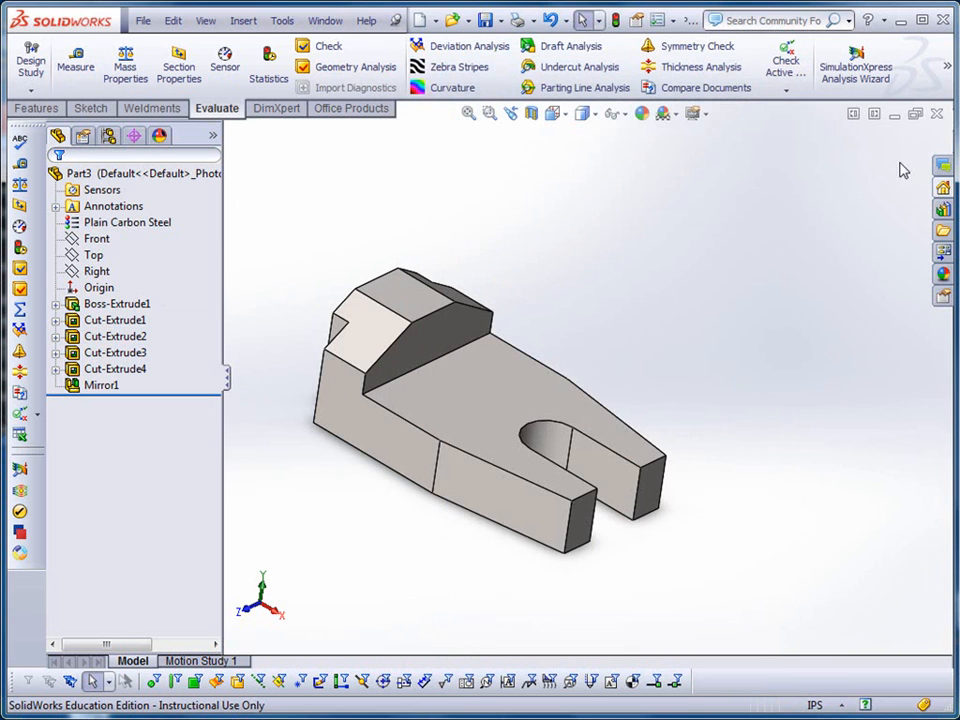
# Step: Close the block part without saving it and create a new part document
pyautogui.click(938, 115)
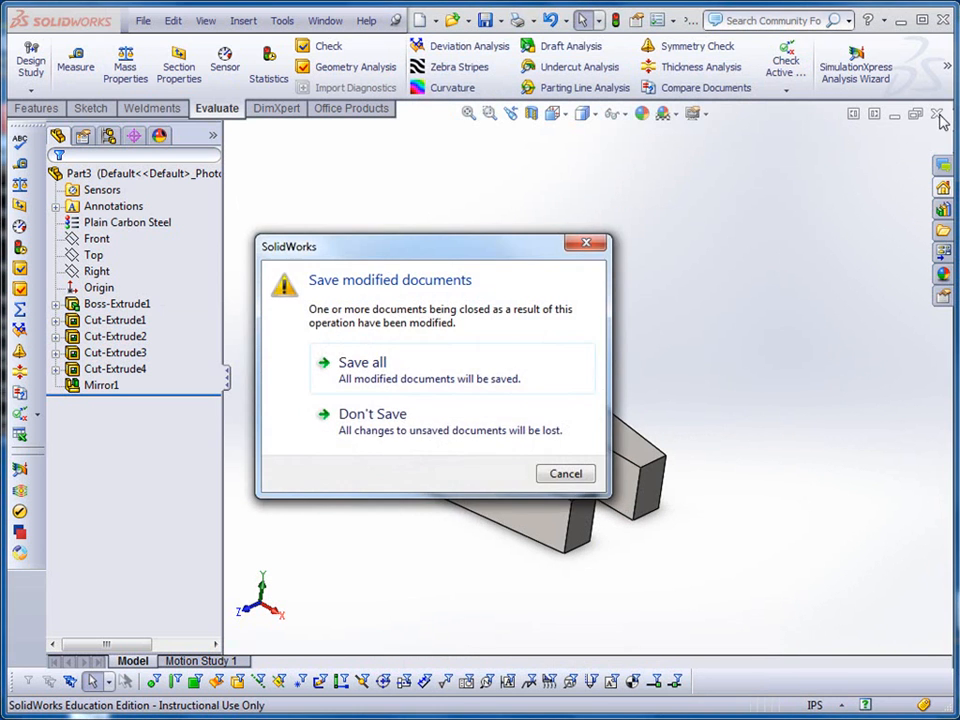
pyautogui.click(360, 418)
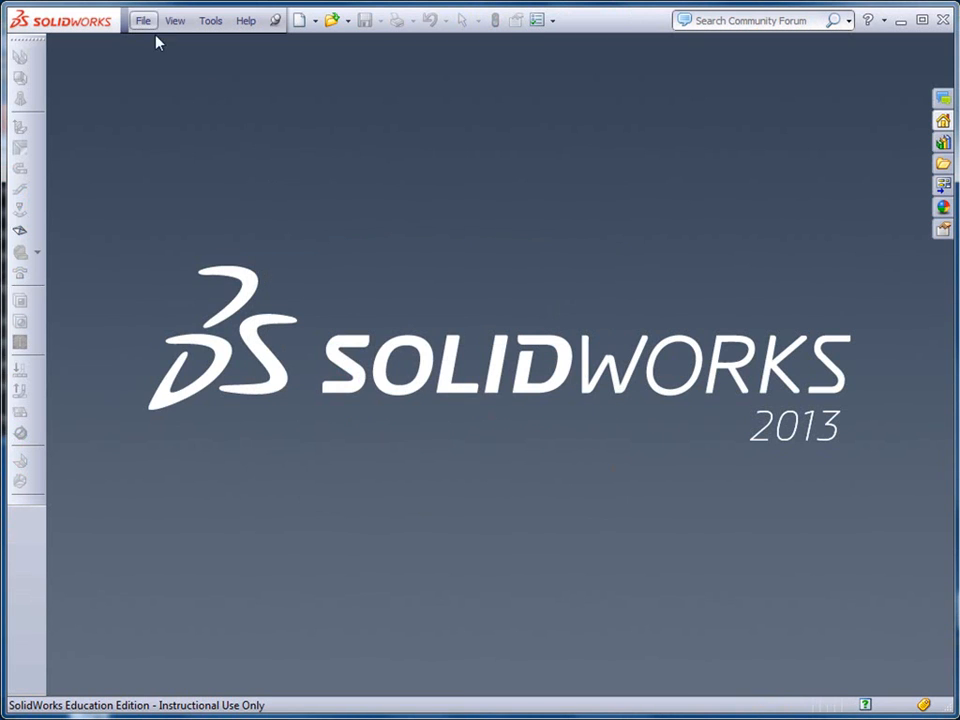
pyautogui.click(143, 20)
pyautogui.click(145, 45)
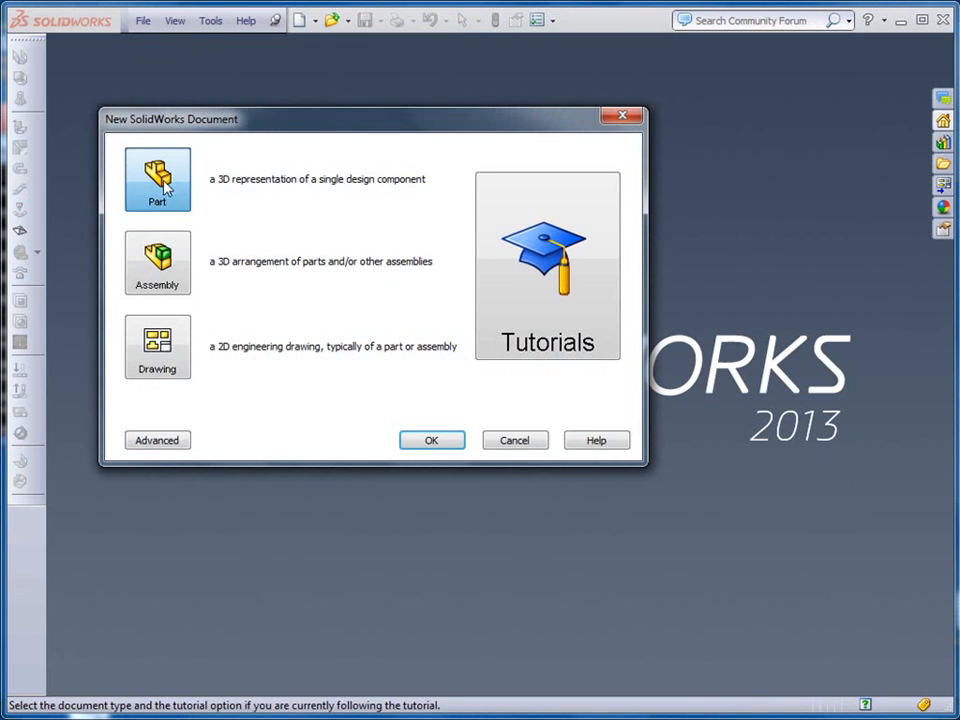
pyautogui.click(432, 437)
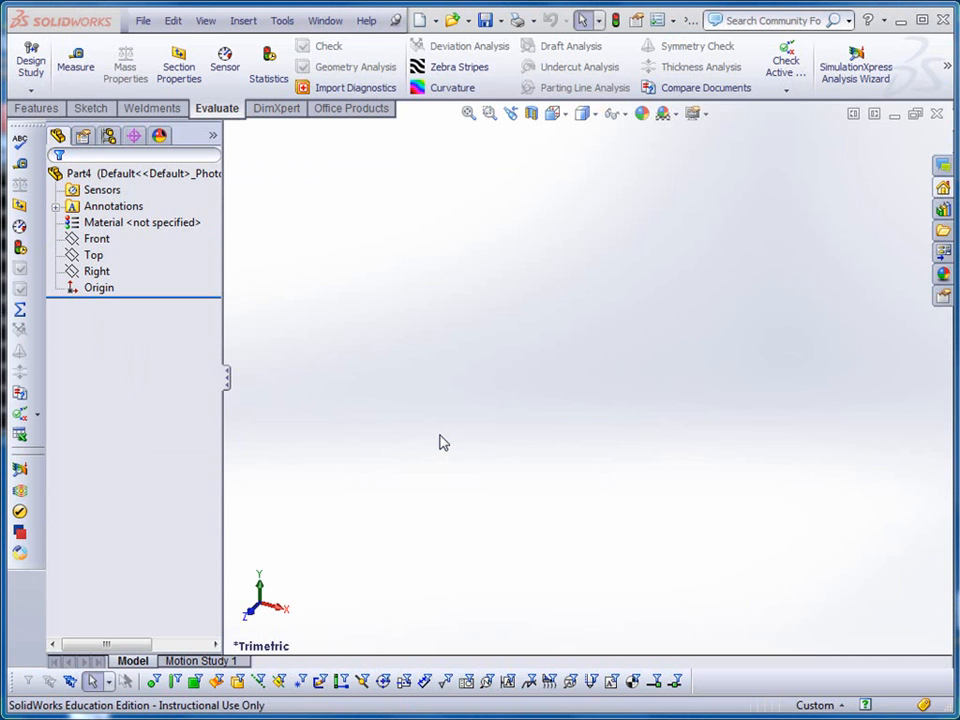
pyautogui.click(92, 109)
pyautogui.click(34, 64)
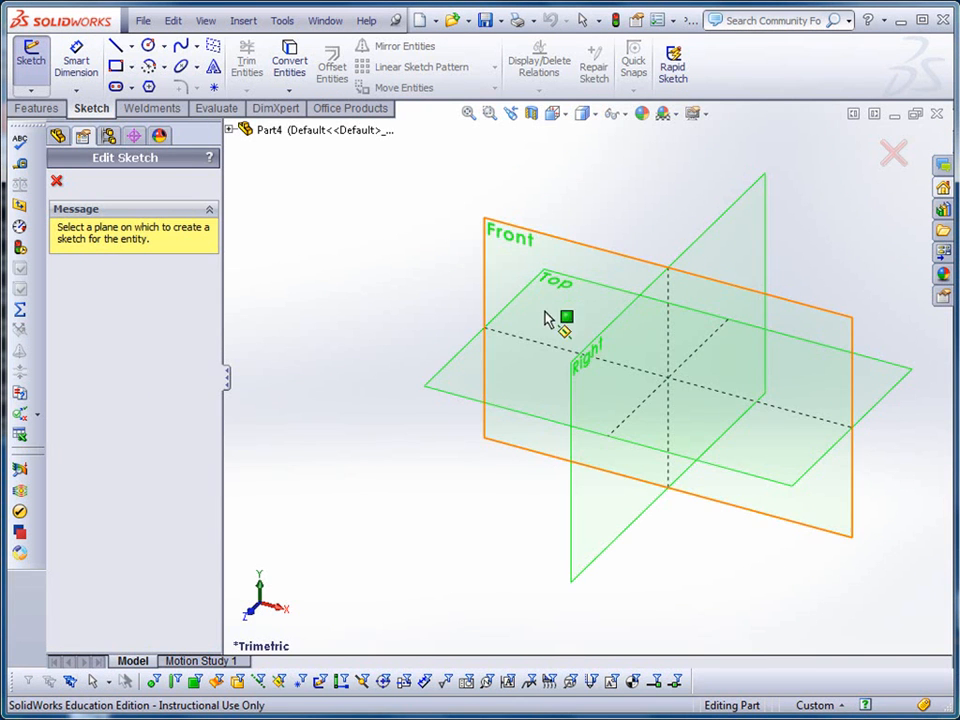
pyautogui.click(590, 352)
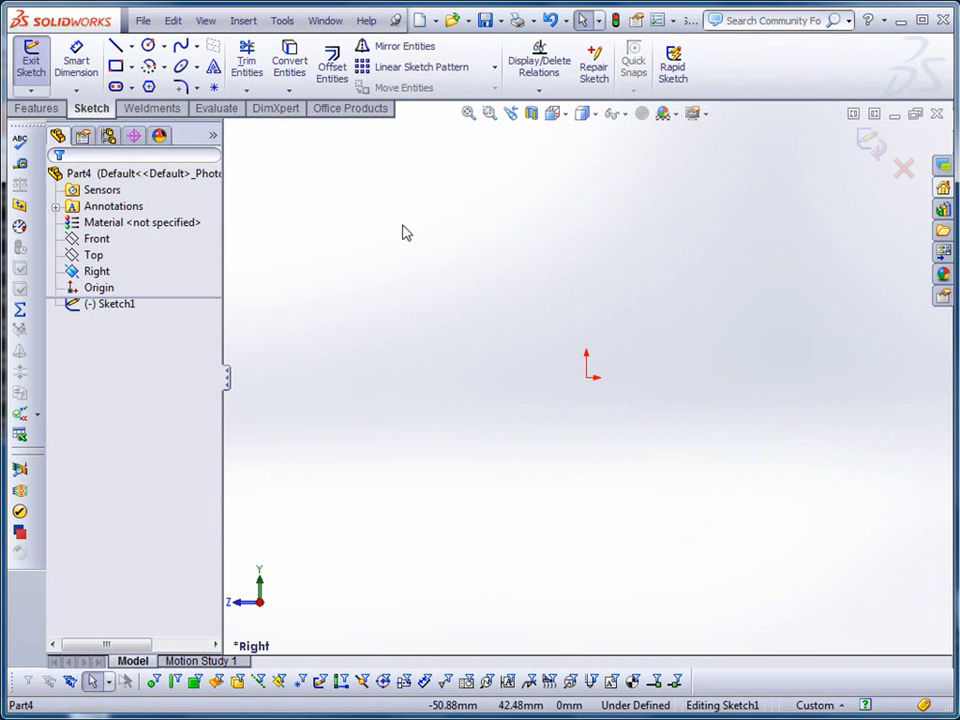
pyautogui.click(131, 47)
pyautogui.click(160, 84)
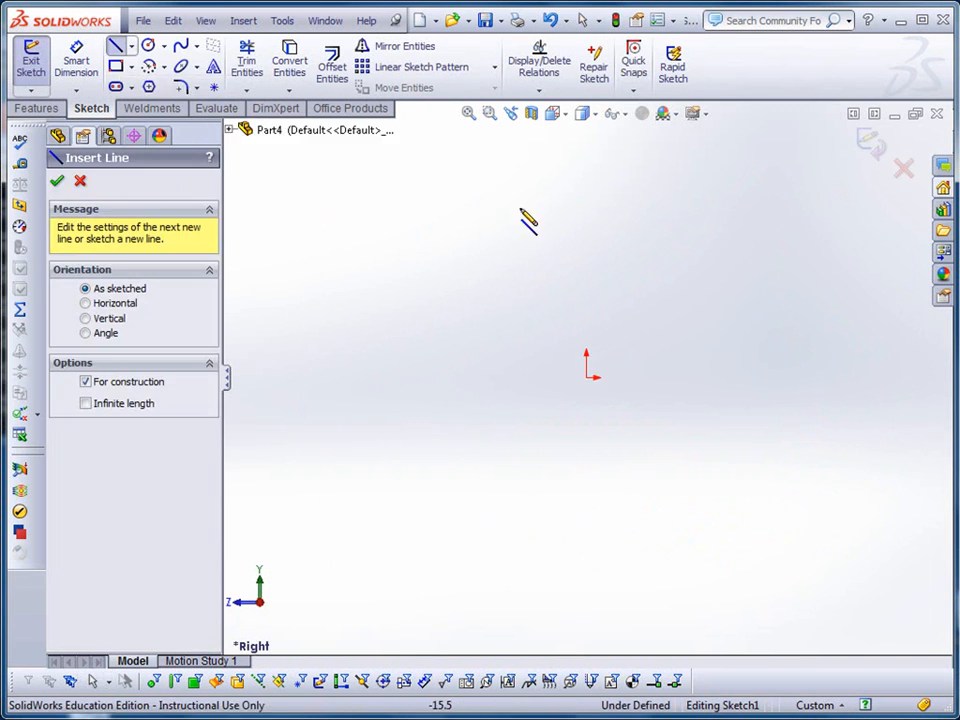
pyautogui.click(586, 222)
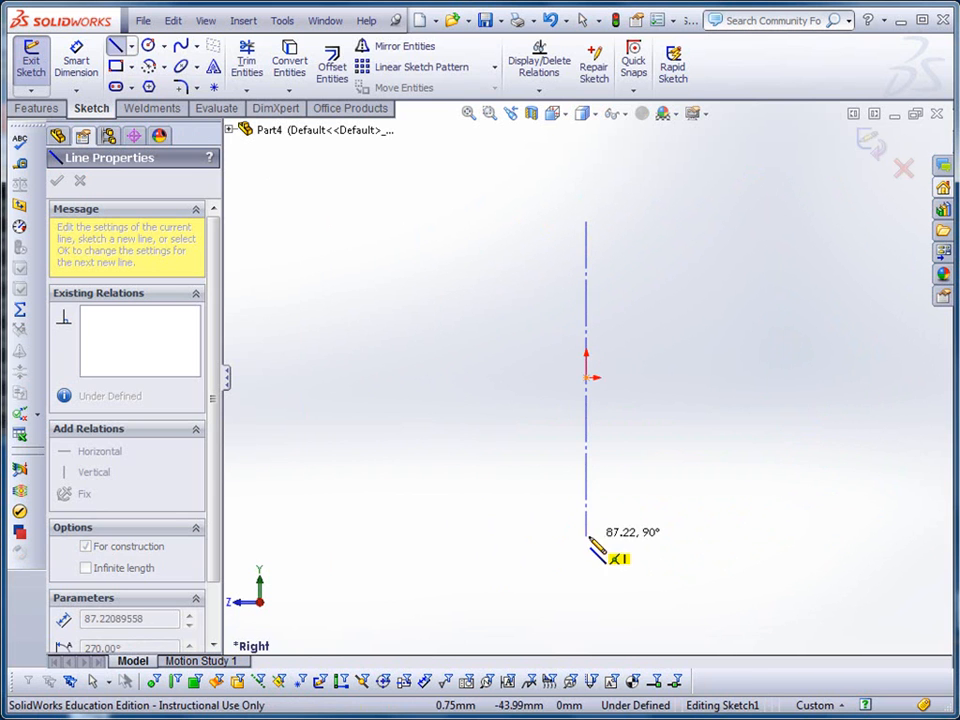
pyautogui.click(586, 536)
pyautogui.press('Escape')
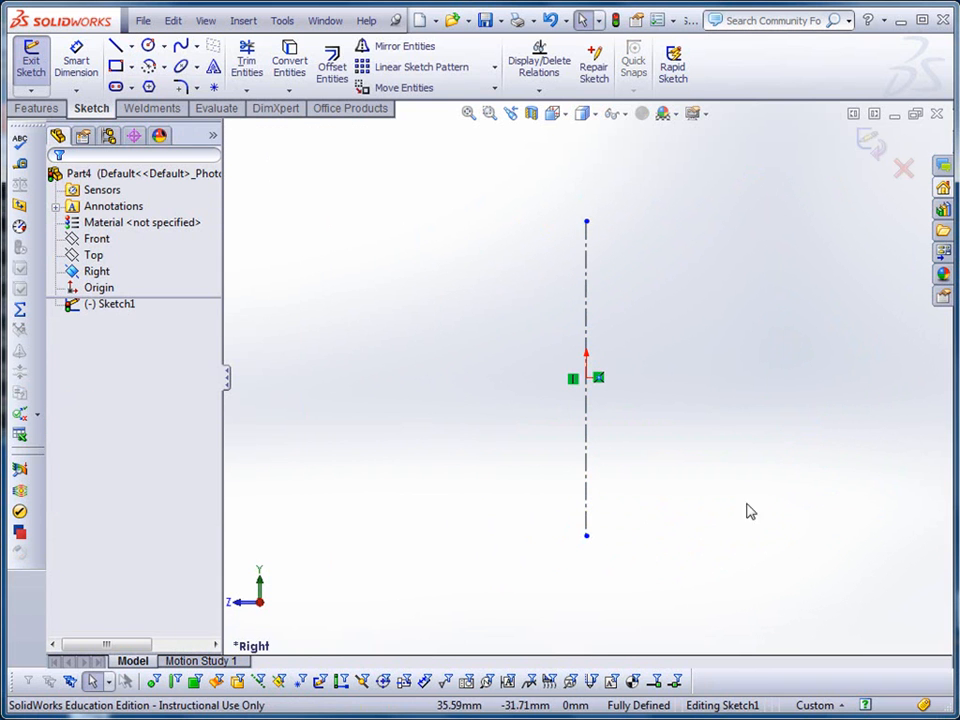
pyautogui.click(117, 47)
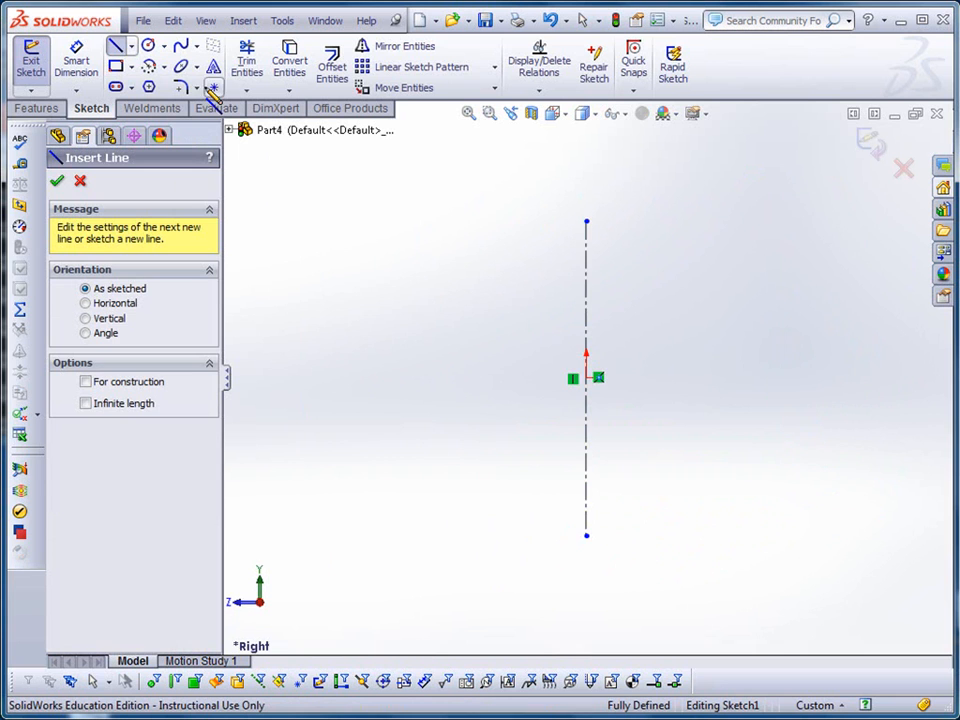
pyautogui.click(586, 378)
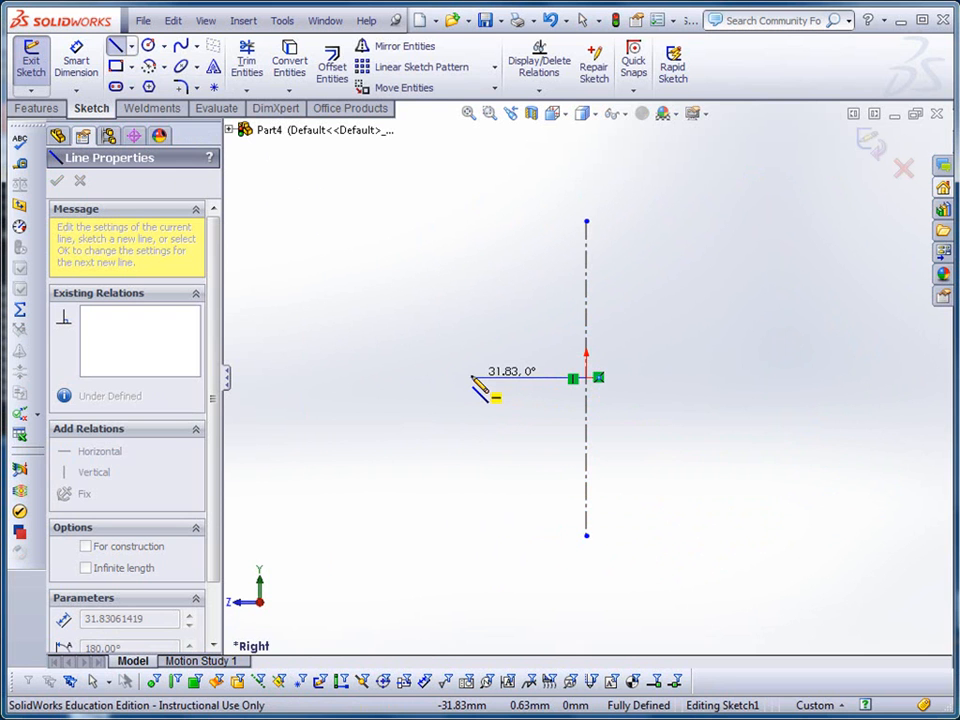
pyautogui.press('Escape')
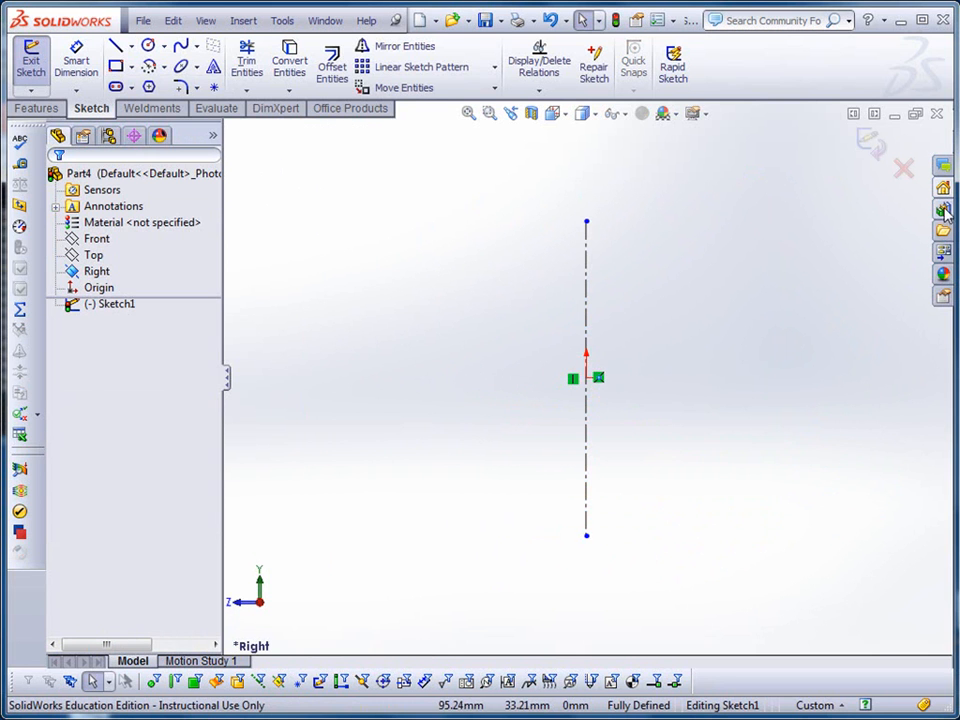
pyautogui.click(904, 169)
pyautogui.click(490, 411)
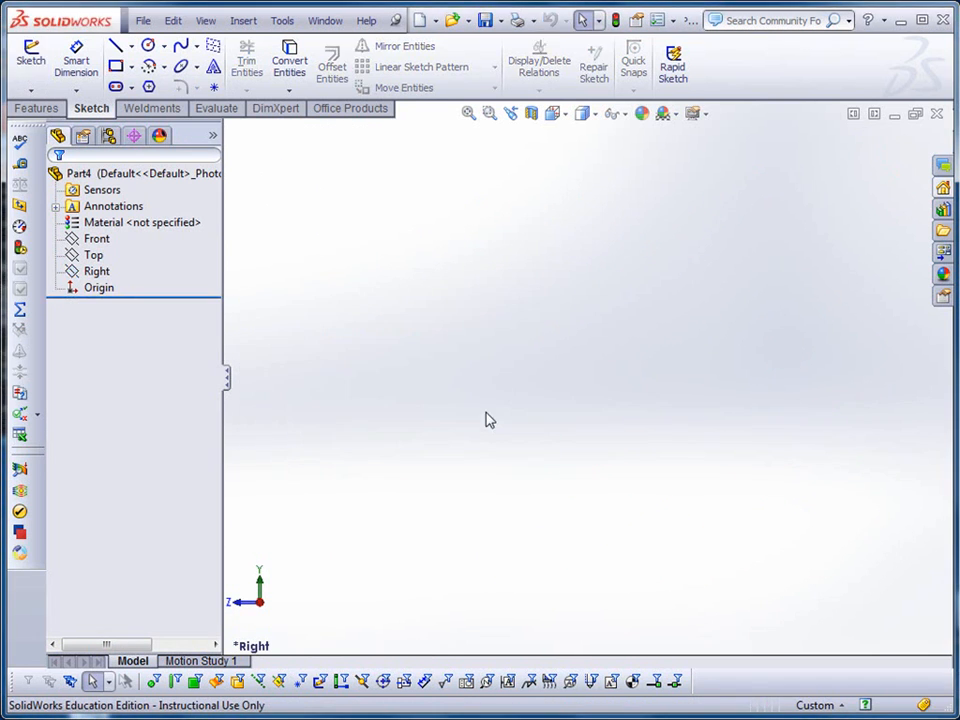
# Step: Set the document units to IPS (inch, pound, second) and start a sketch on the Right plane
pyautogui.click(840, 705)
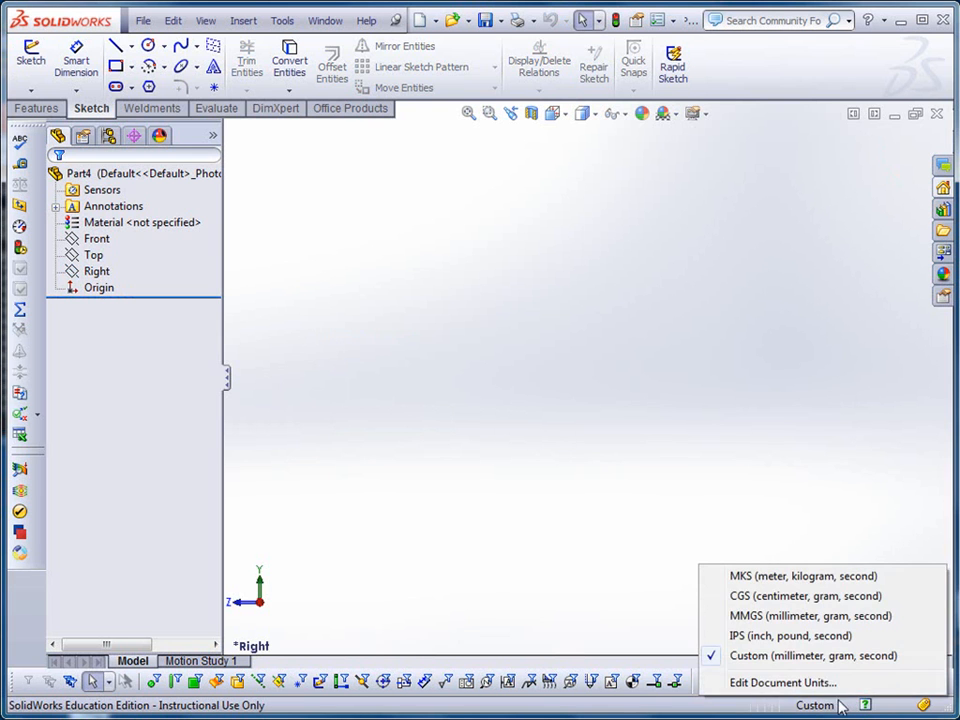
pyautogui.click(790, 636)
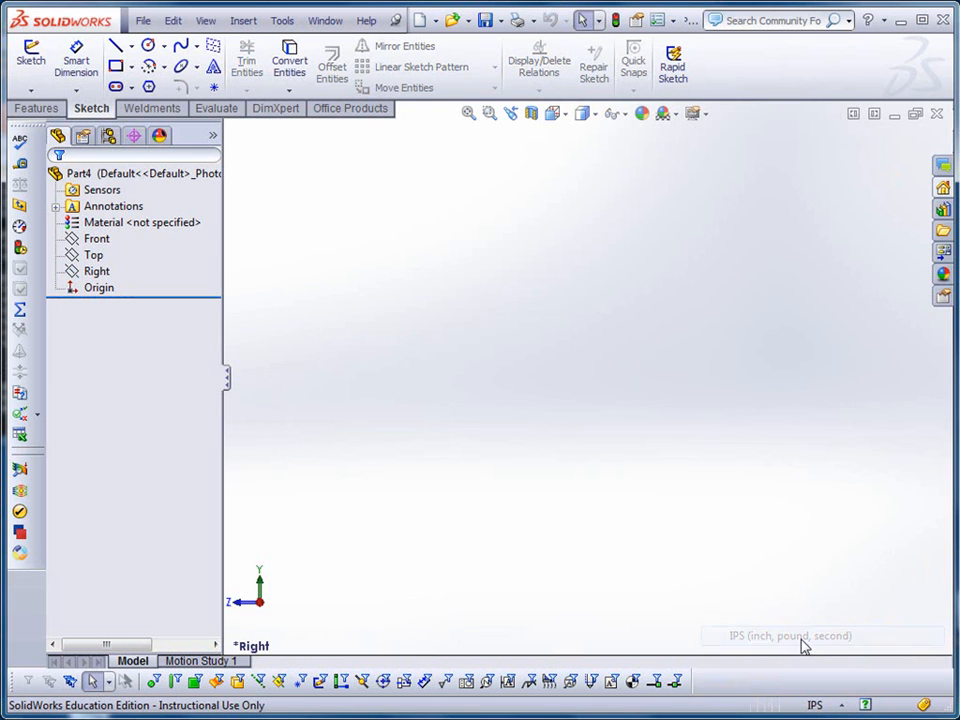
pyautogui.click(31, 58)
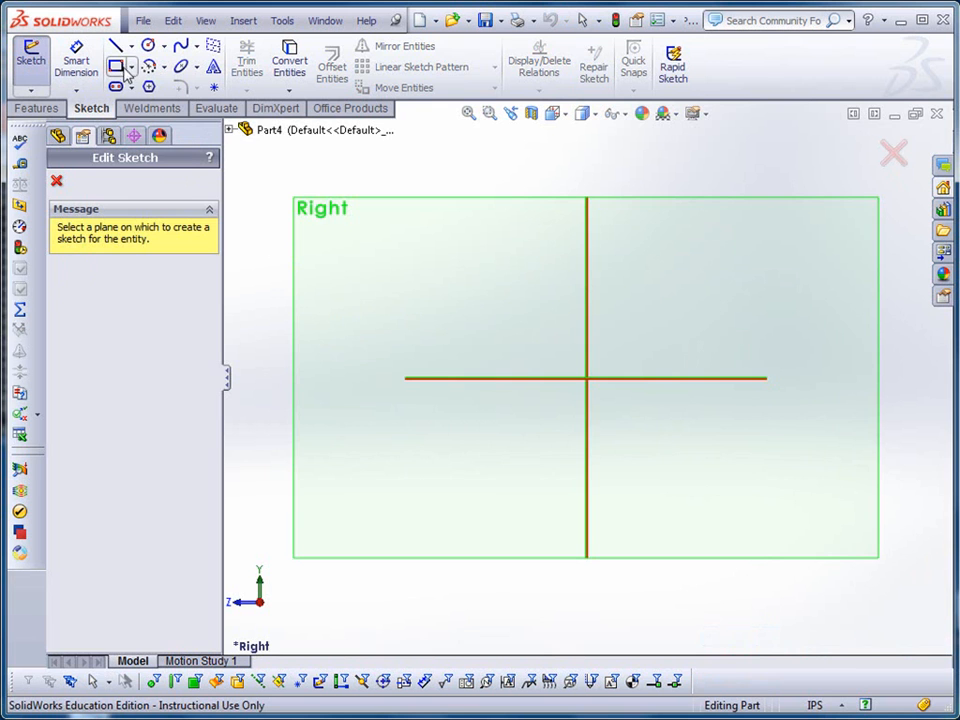
pyautogui.click(386, 390)
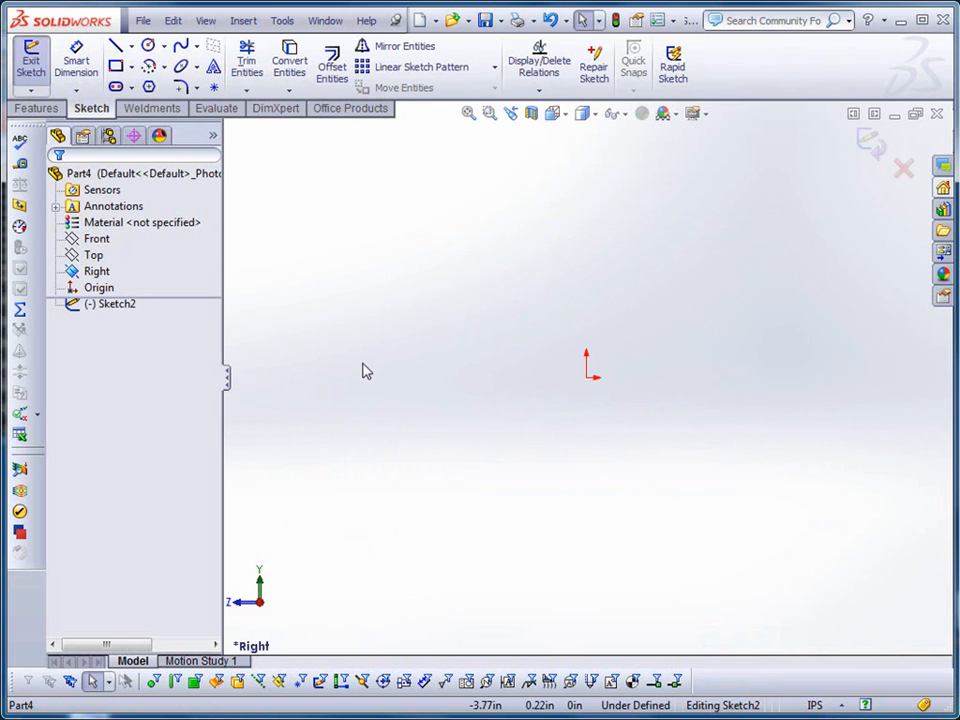
# Step: Draw a vertical construction centerline passing through the origin
pyautogui.click(131, 46)
pyautogui.click(155, 84)
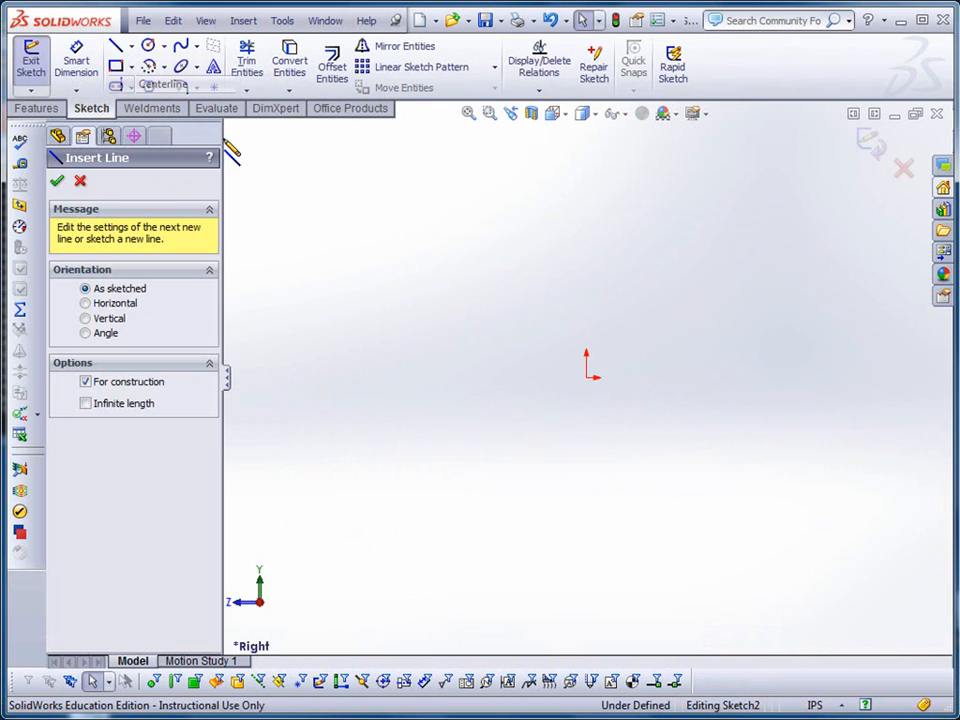
pyautogui.click(586, 197)
pyautogui.click(586, 535)
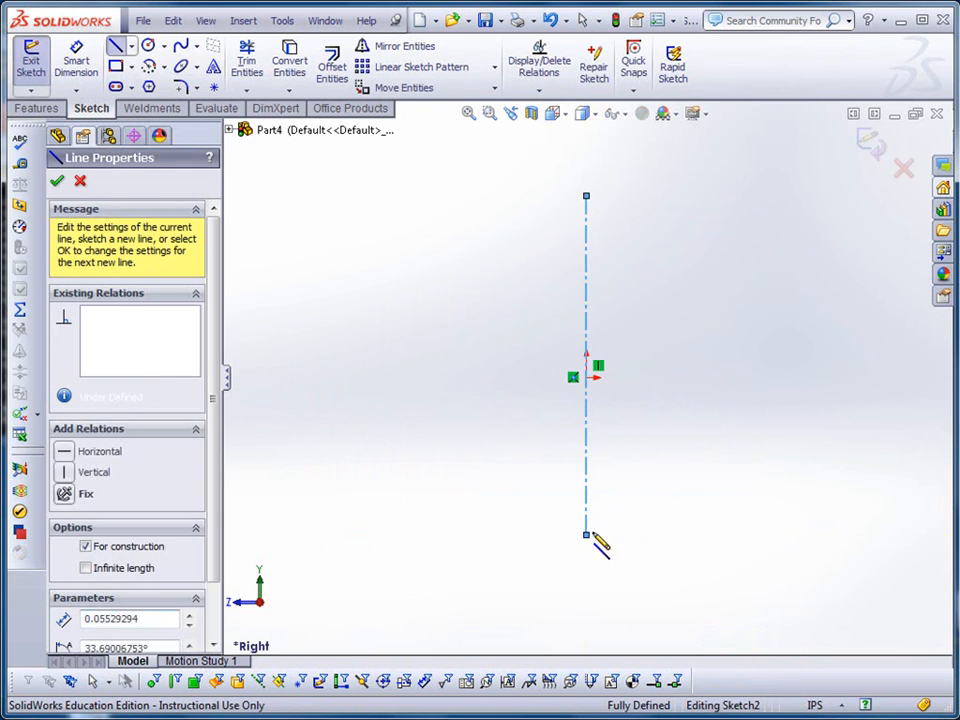
pyautogui.press('Escape')
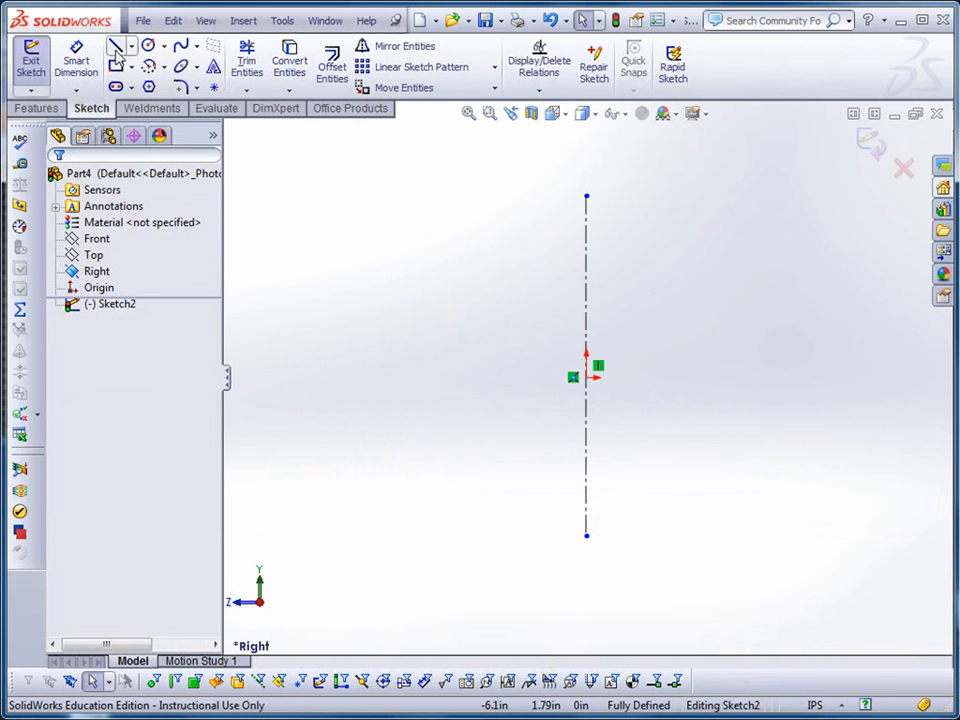
# Step: Sketch a half profile from the origin: base about 1.41 in, vertical side about 0.79 in, sloped edge, and top about 0.57 in ending on the centerline
pyautogui.click(116, 46)
pyautogui.click(586, 378)
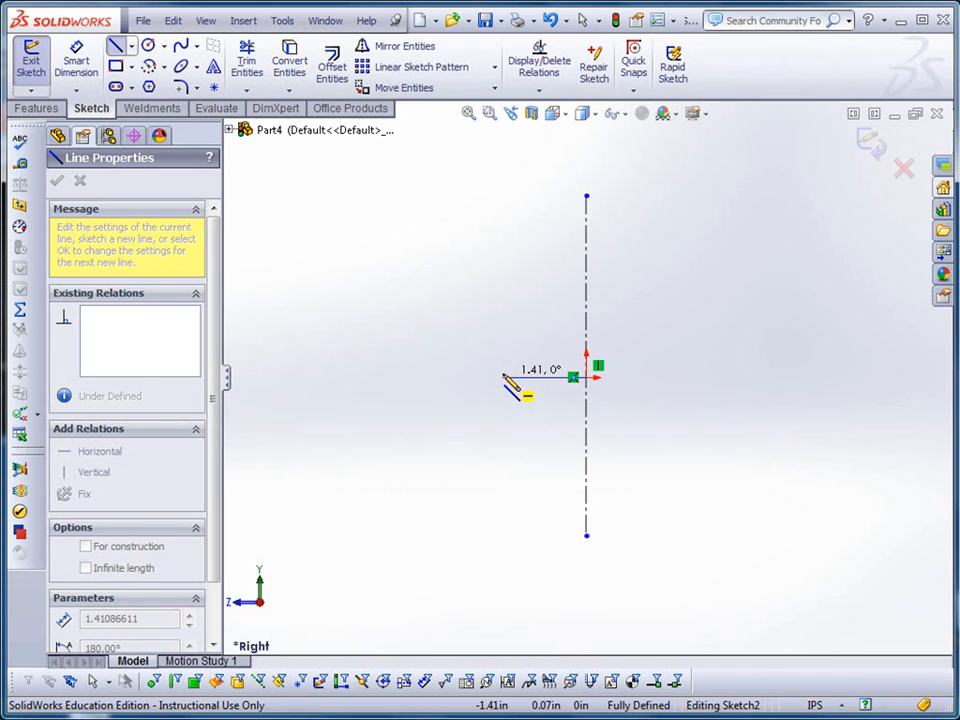
pyautogui.click(503, 378)
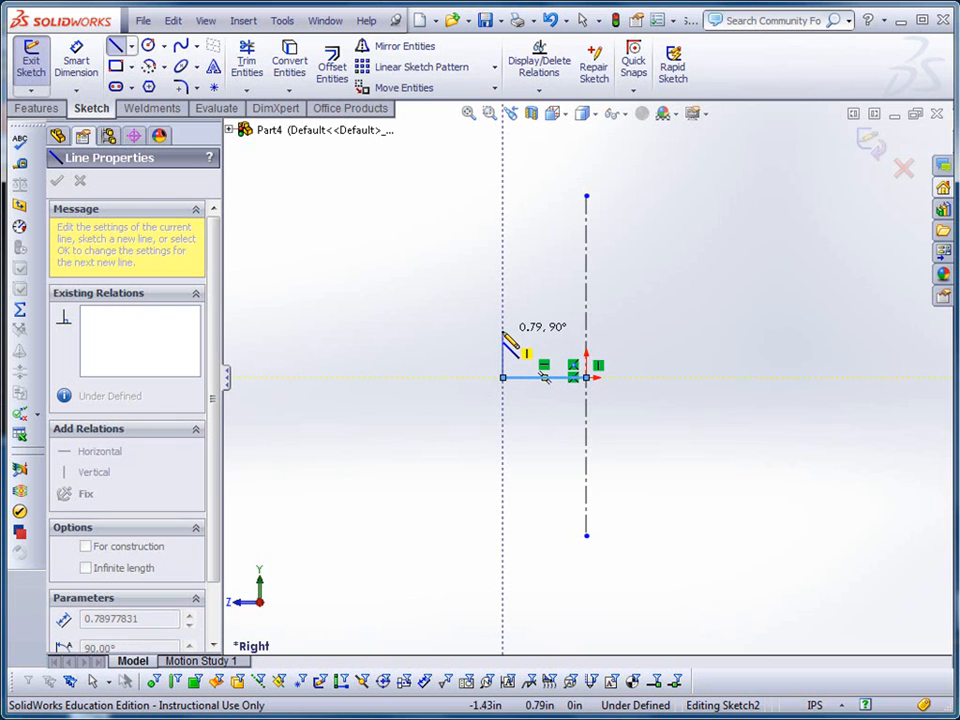
pyautogui.click(503, 331)
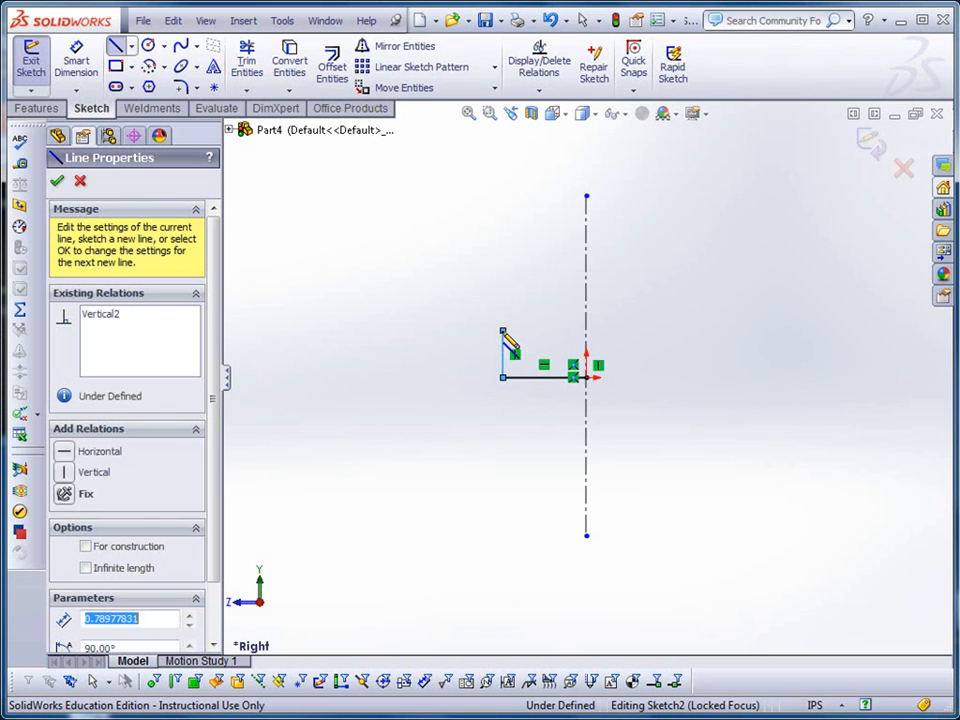
pyautogui.click(552, 302)
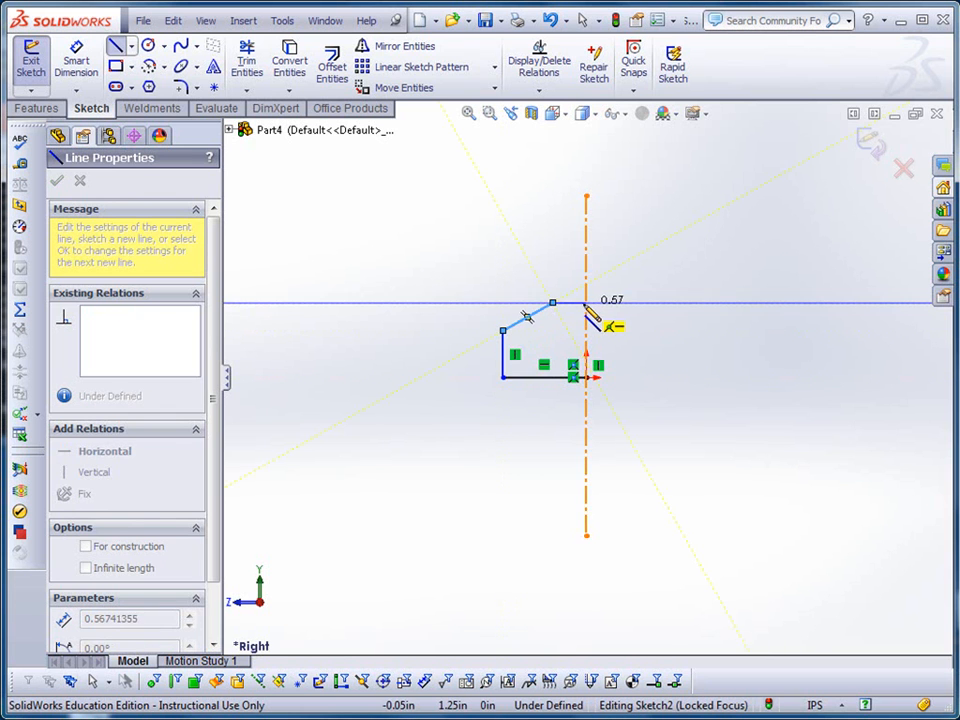
pyautogui.click(587, 304)
pyautogui.press('Escape')
pyautogui.scroll(-3, 625, 358)
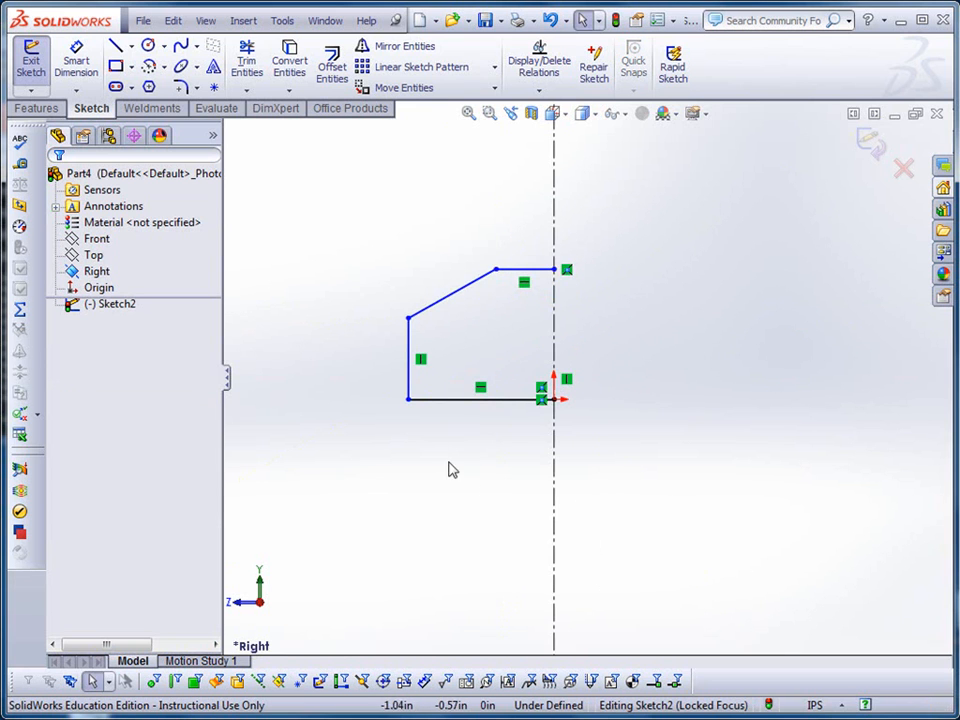
# Step: Mirror the four half-profile lines about the vertical centerline
pyautogui.click(398, 57)
pyautogui.moveTo(339, 210); pyautogui.dragTo(705, 508)
pyautogui.click(172, 415)
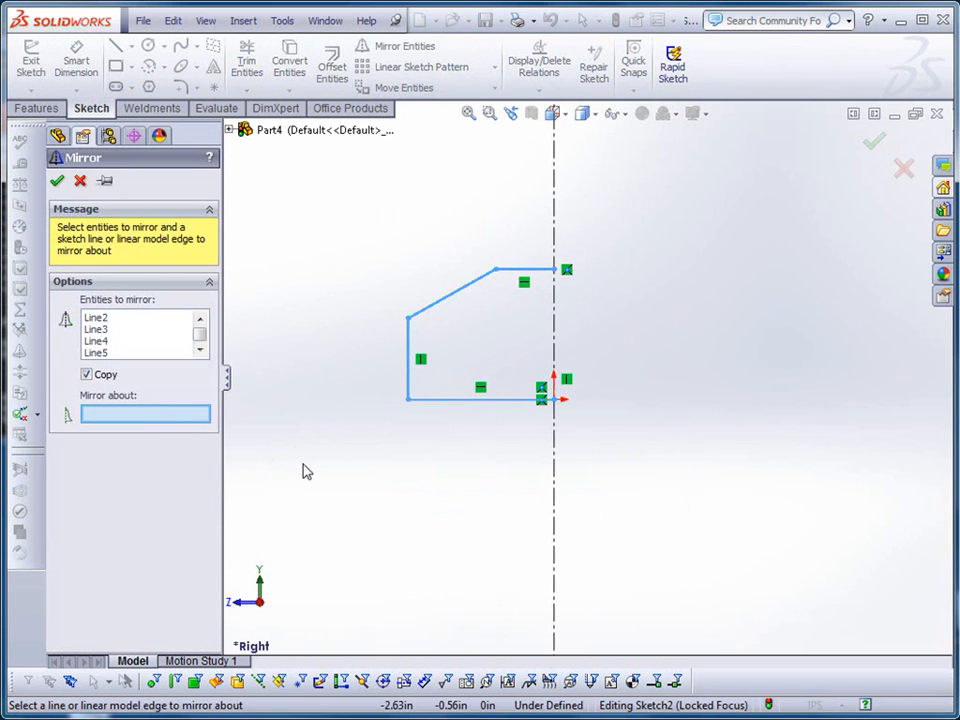
pyautogui.click(554, 484)
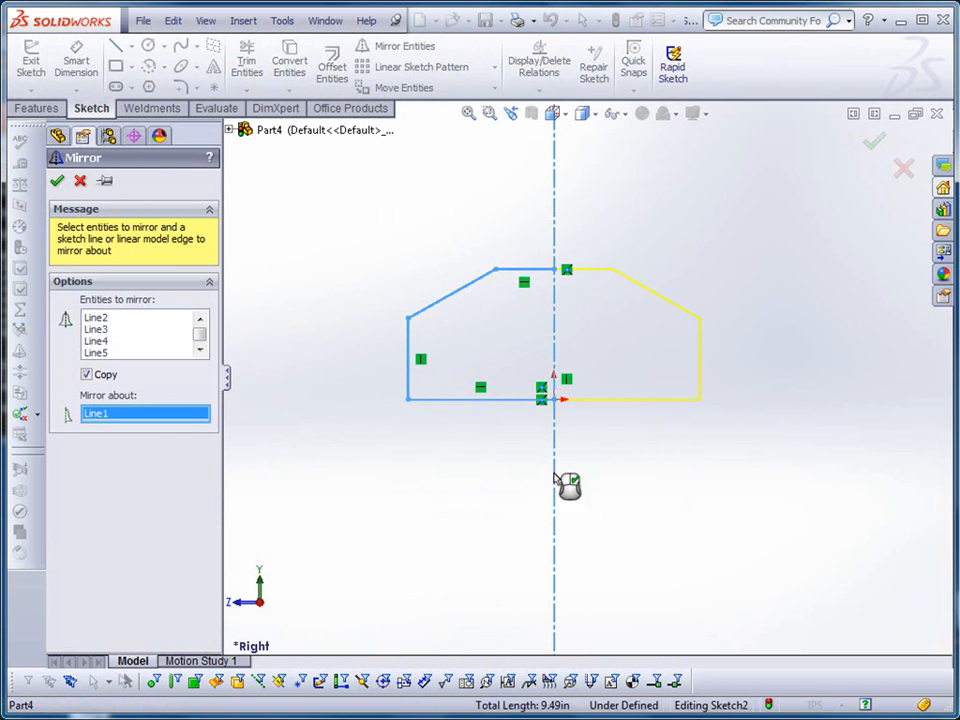
pyautogui.click(55, 181)
# Step: Dimension the profile's overall width between the two vertical sides as 2.3 in
pyautogui.click(76, 60)
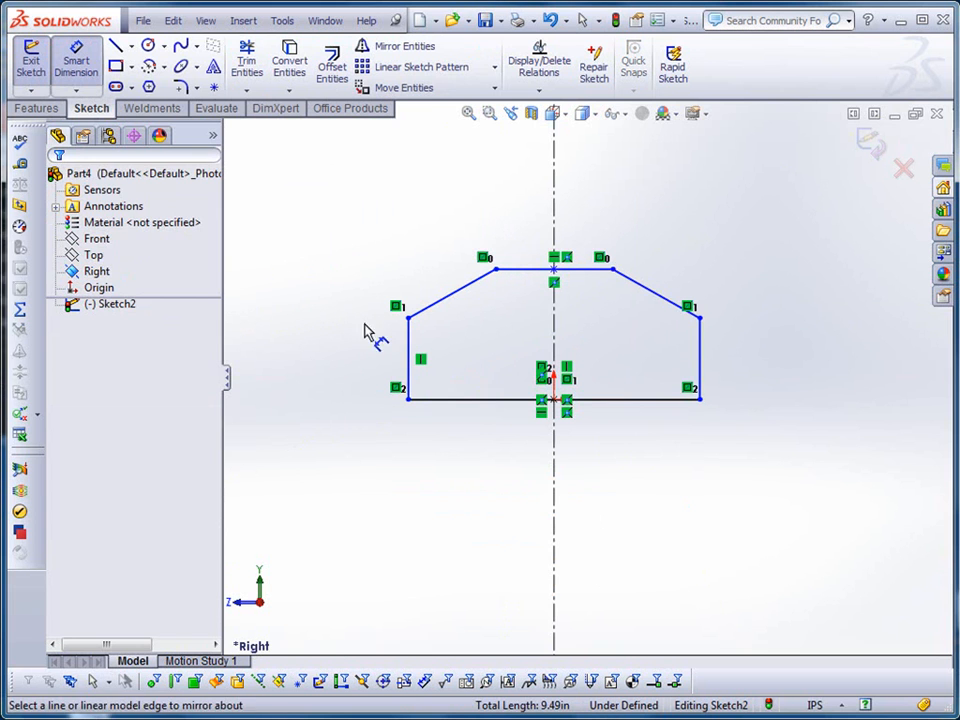
pyautogui.click(409, 358)
pyautogui.click(700, 368)
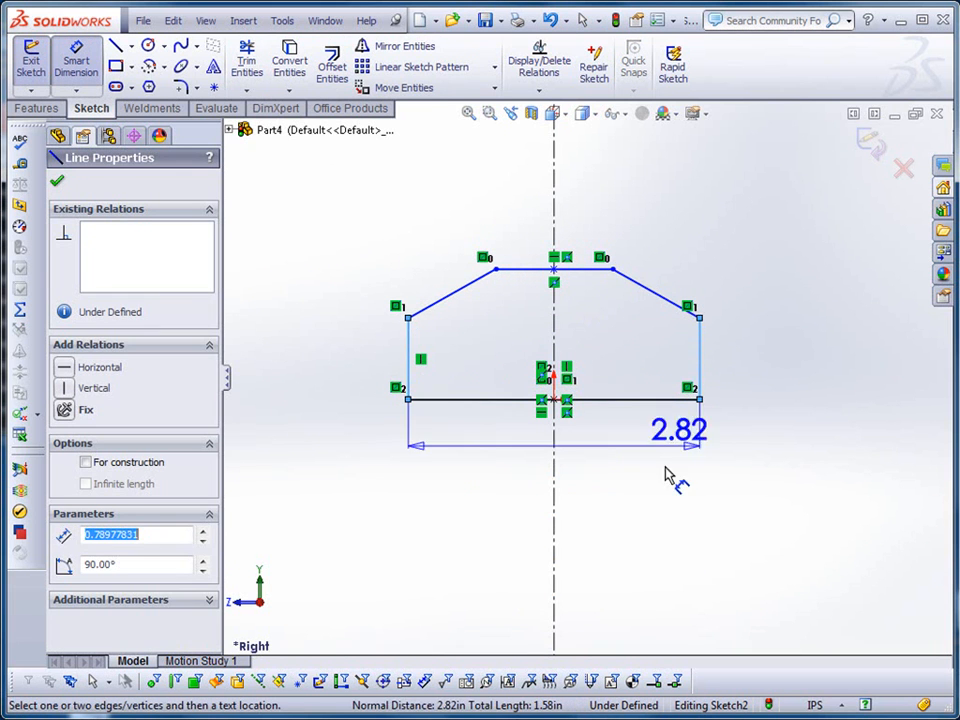
pyautogui.click(652, 500)
pyautogui.write('2.3')
pyautogui.press('Return')
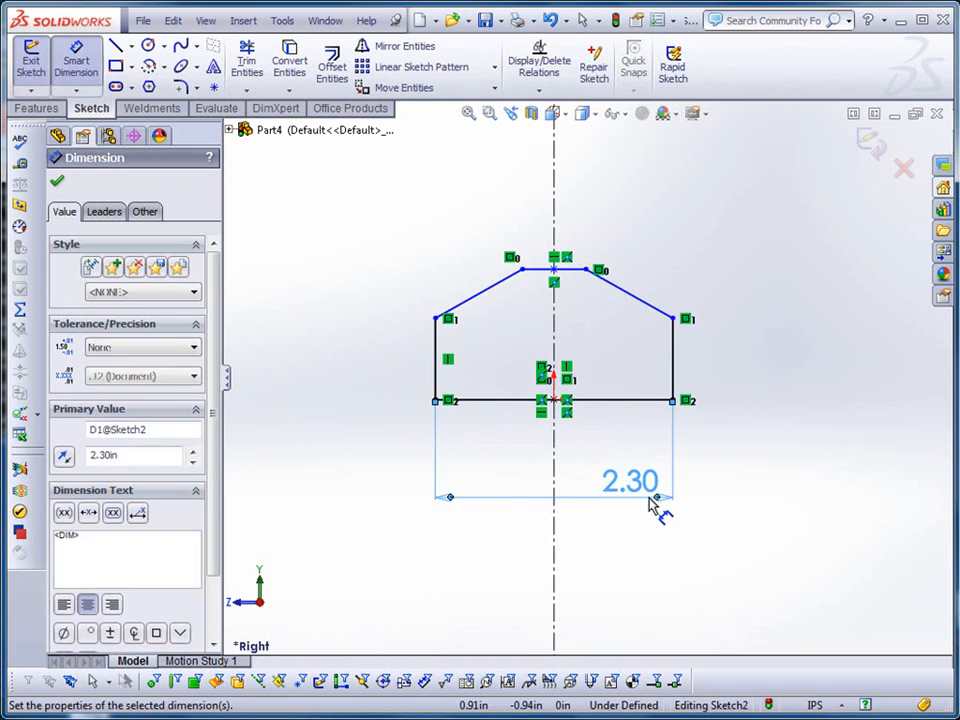
# Step: Dimension the profile's overall height between the base and top lines as 1.5 in
pyautogui.click(535, 273)
pyautogui.click(512, 400)
pyautogui.click(313, 342)
pyautogui.write('1.5')
pyautogui.press('Return')
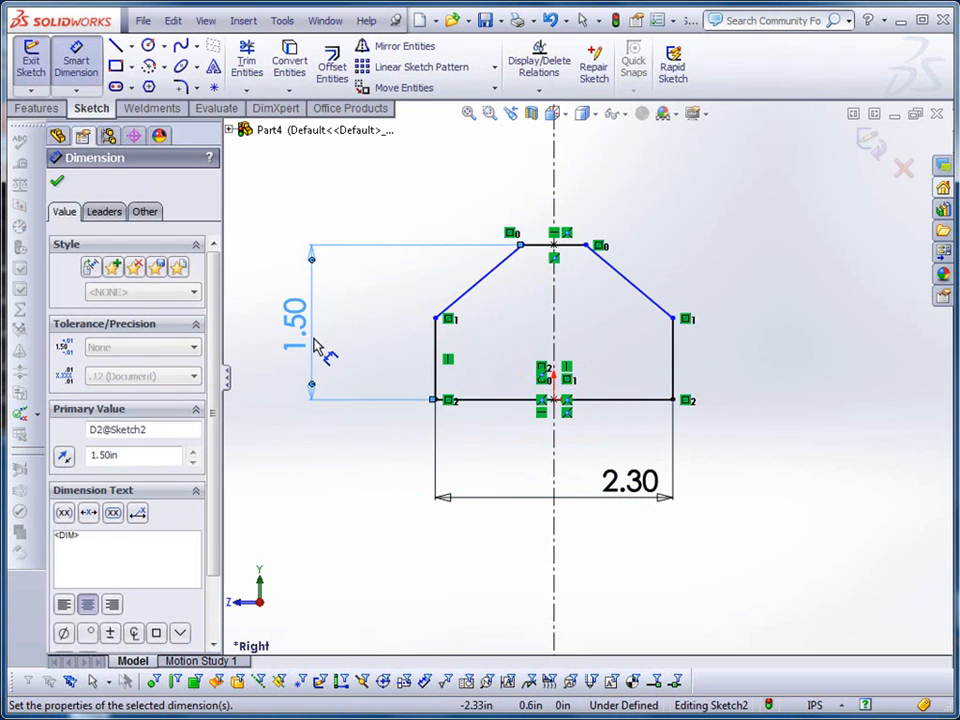
# Step: Dimension the angle between the top line and the adjacent sloped edge as 30 degrees
pyautogui.click(548, 248)
pyautogui.click(497, 266)
pyautogui.click(367, 318)
pyautogui.write('30')
pyautogui.press('Return')
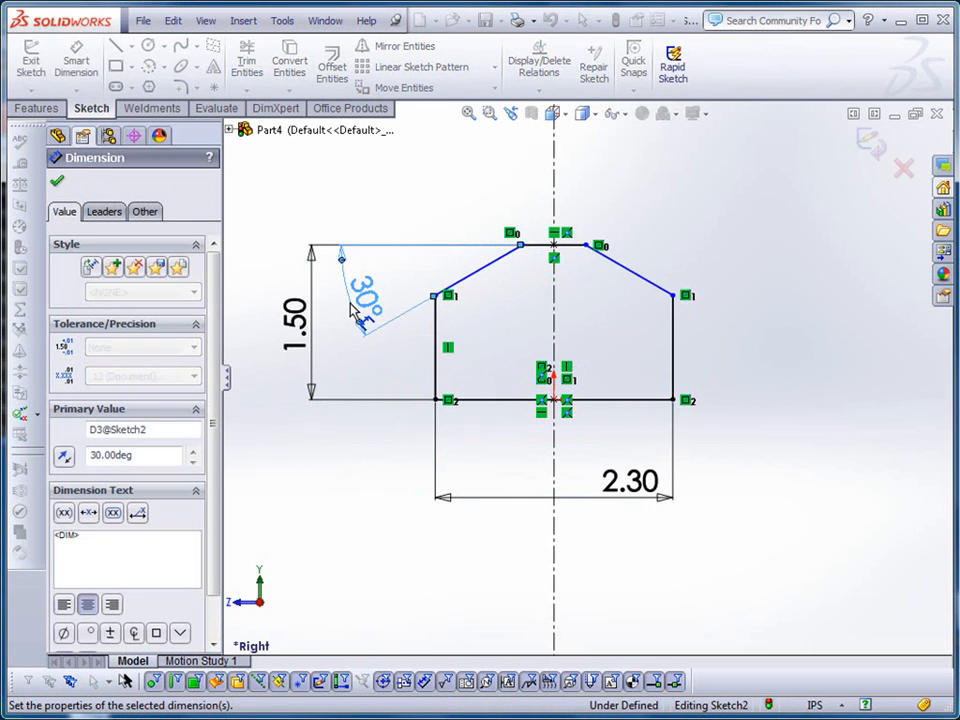
# Step: Dimension the vertical distance between the sloped edge's two endpoints as 0.44 in
pyautogui.click(521, 245)
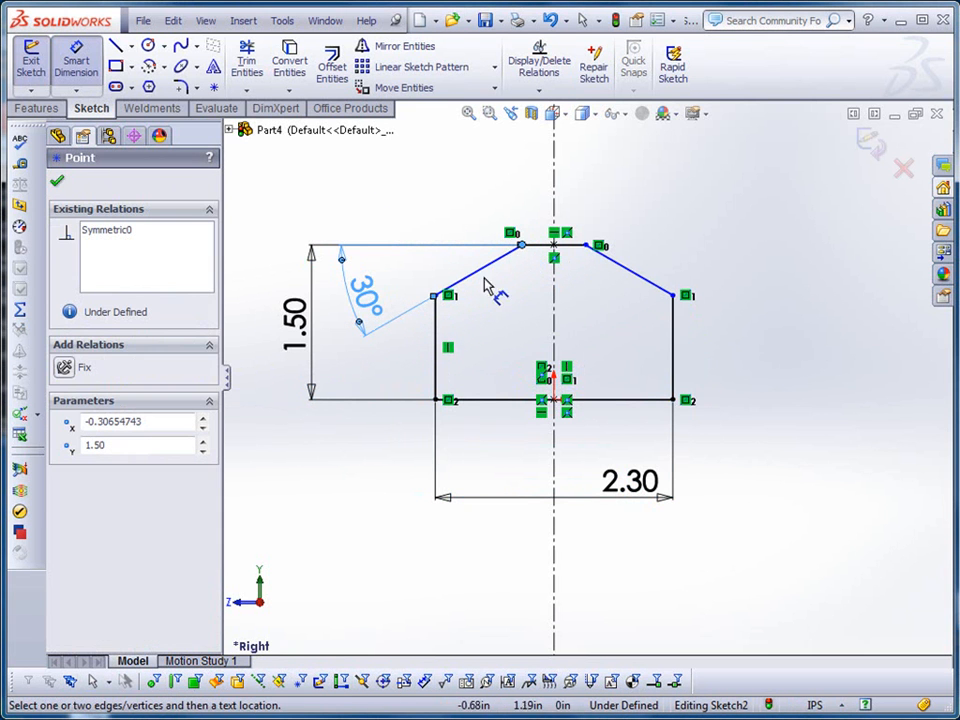
pyautogui.click(436, 297)
pyautogui.click(403, 280)
pyautogui.write('.44')
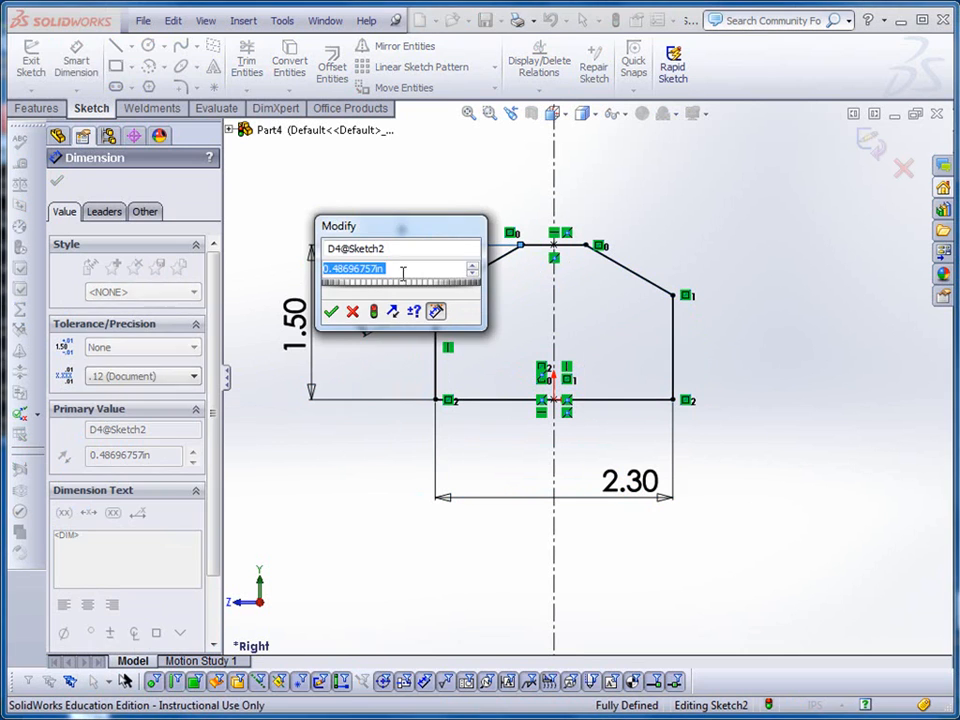
pyautogui.press('Return')
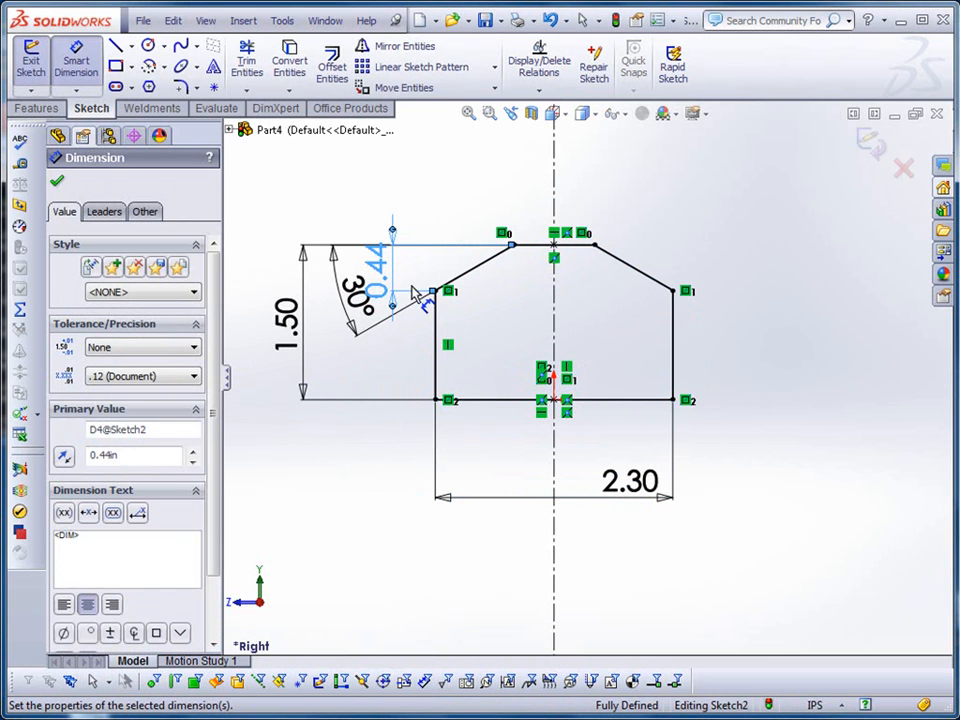
# Step: Extrude the profile as a blind boss 0.94 in deep
pyautogui.click(33, 107)
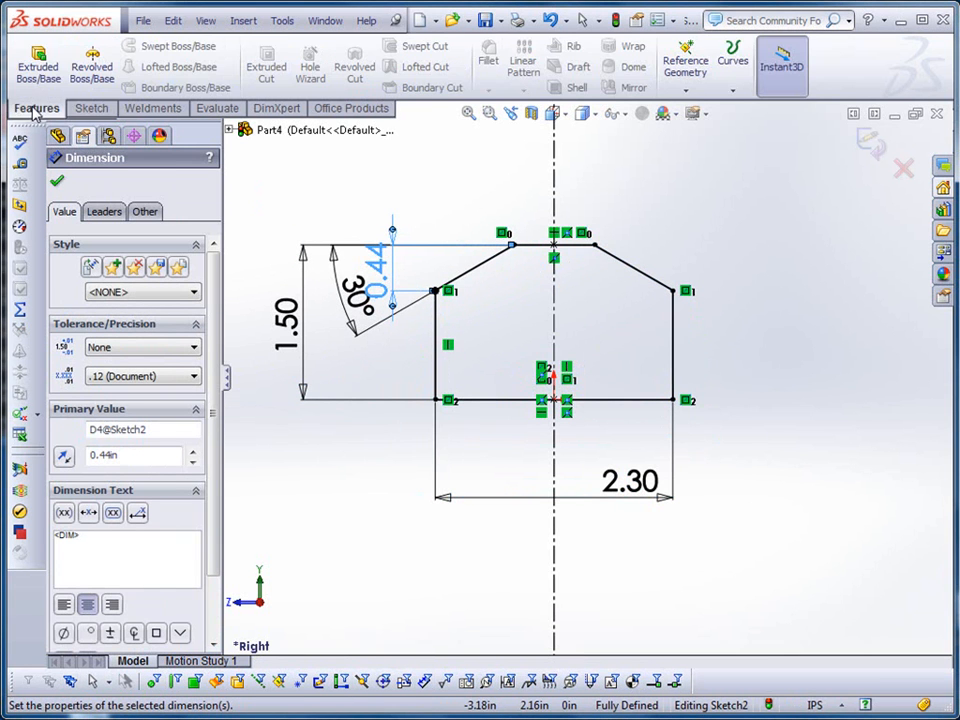
pyautogui.click(42, 85)
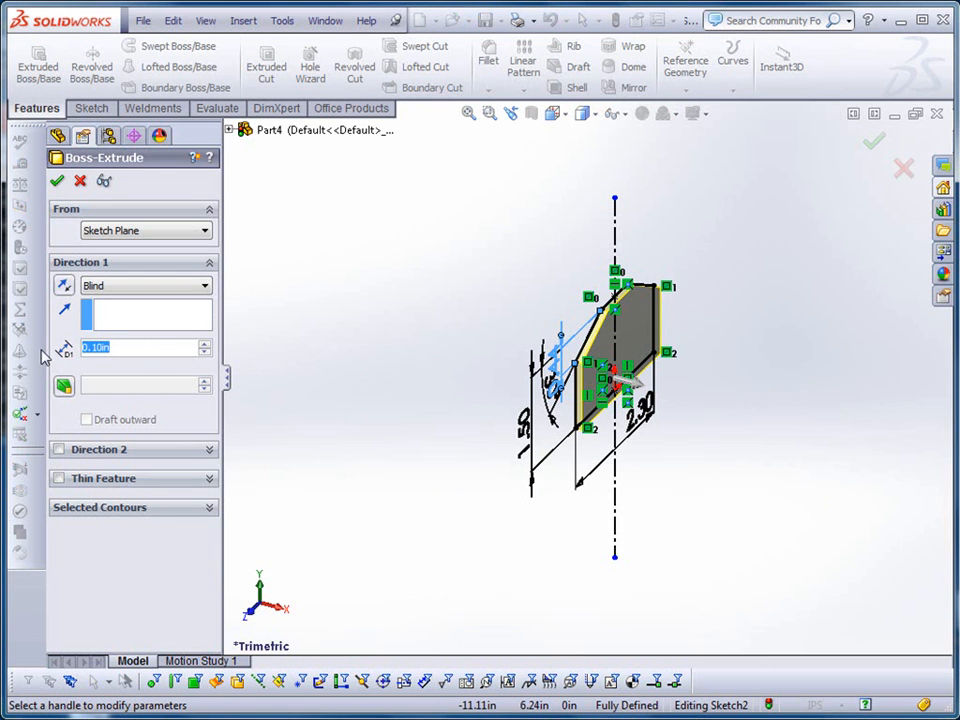
pyautogui.write('.94')
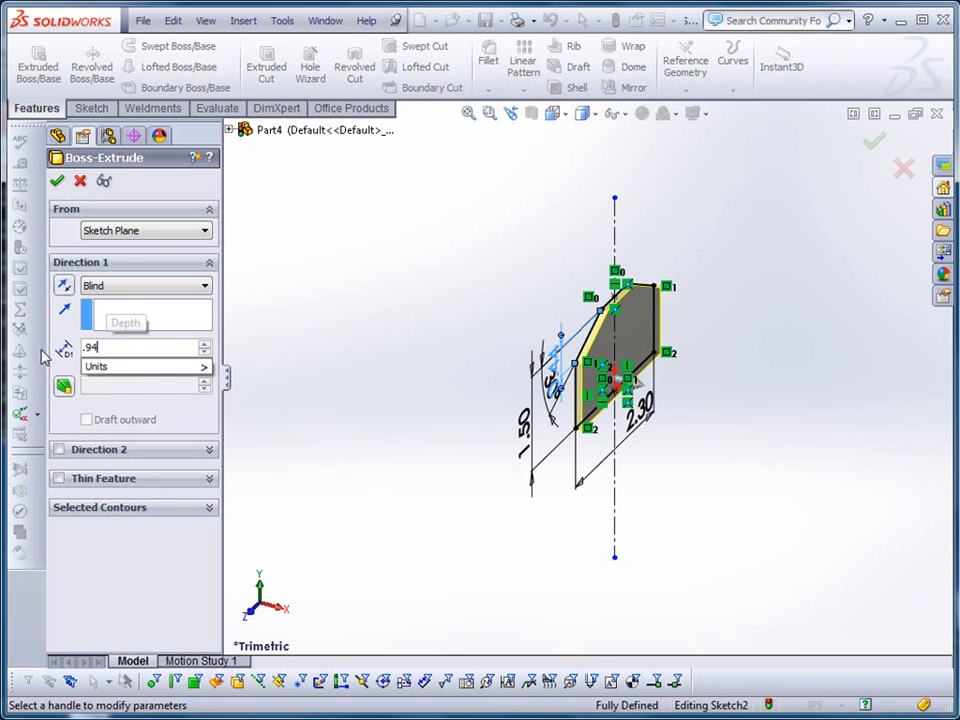
pyautogui.press('Return')
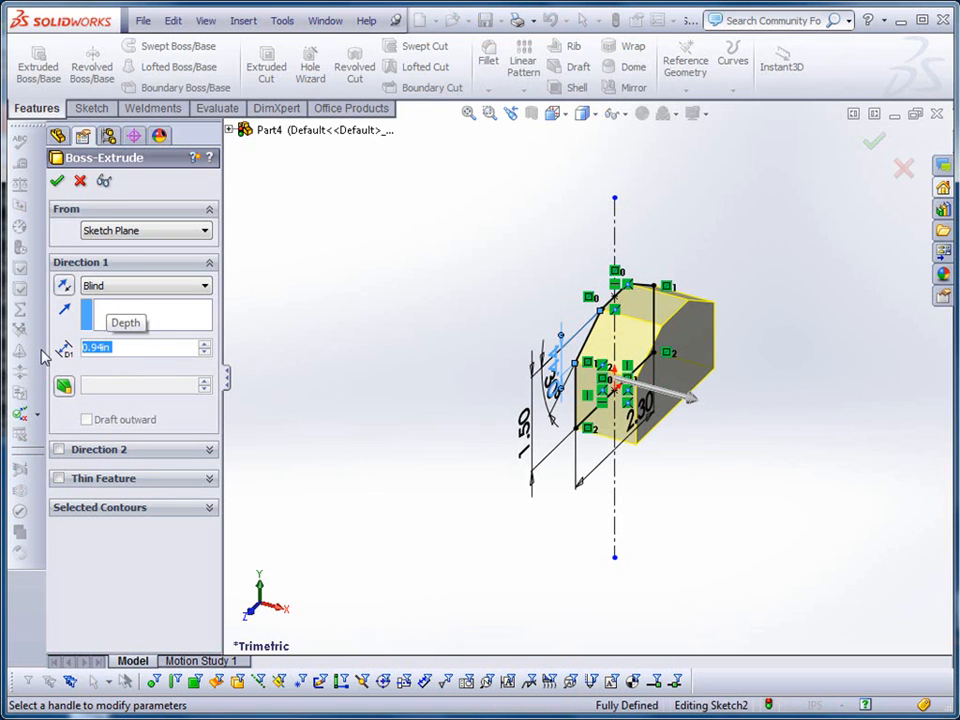
pyautogui.click(57, 181)
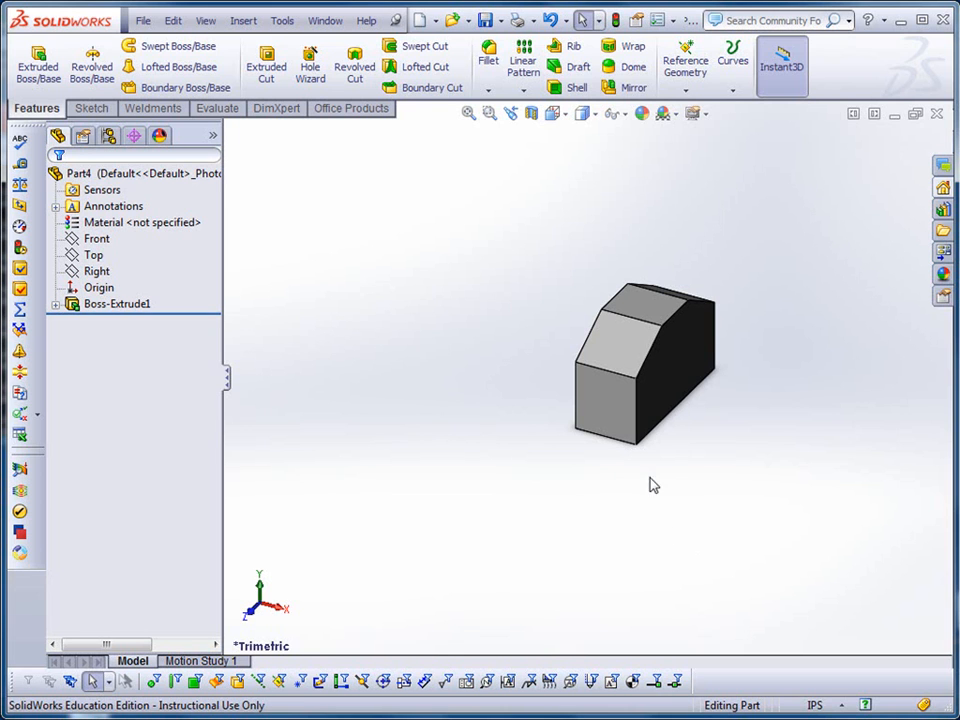
# Step: Start a new sketch on the Top plane, viewed from the top
pyautogui.click(89, 109)
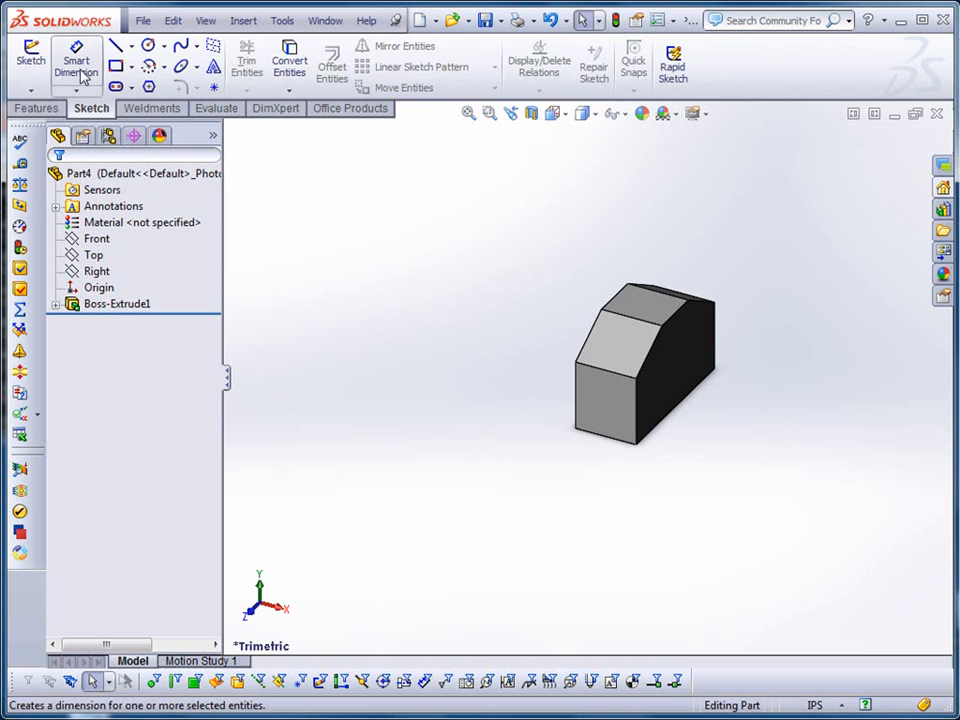
pyautogui.click(31, 58)
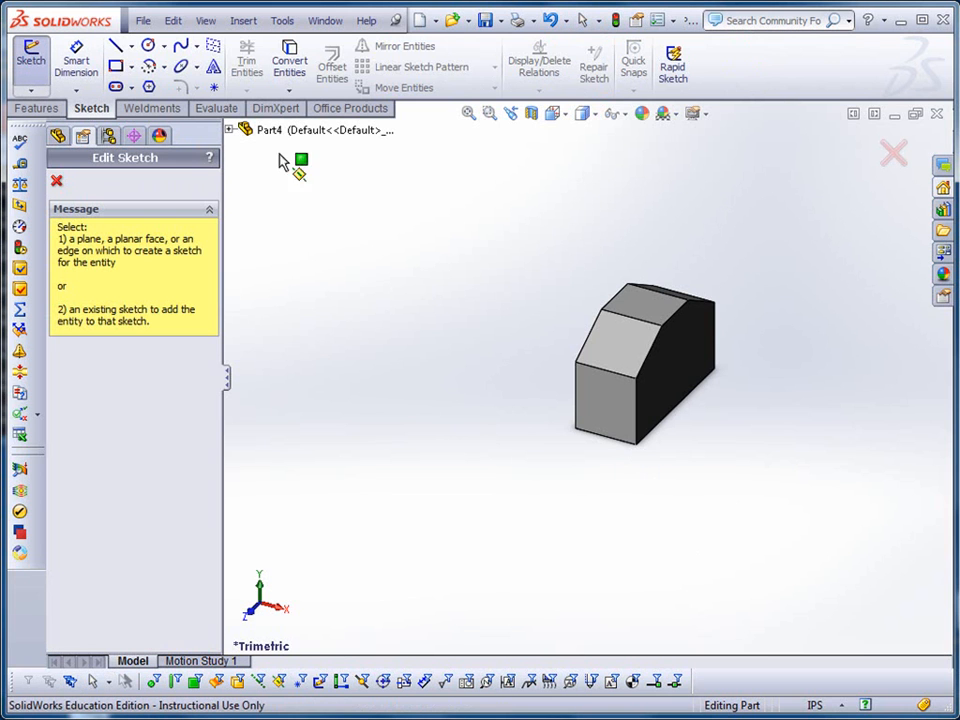
pyautogui.click(230, 131)
pyautogui.click(283, 213)
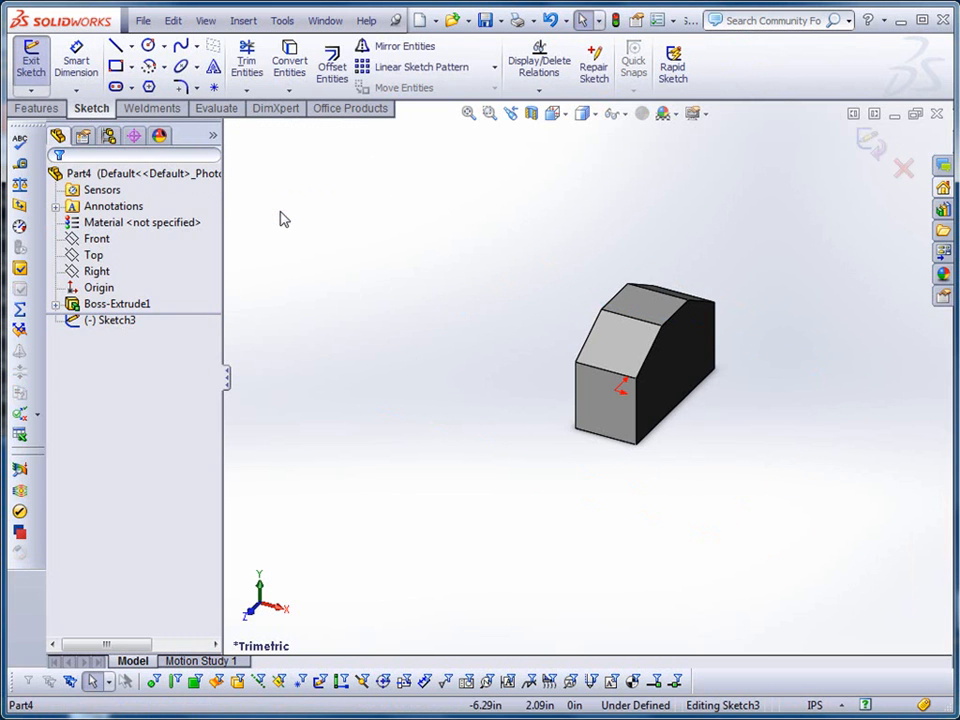
pyautogui.click(560, 115)
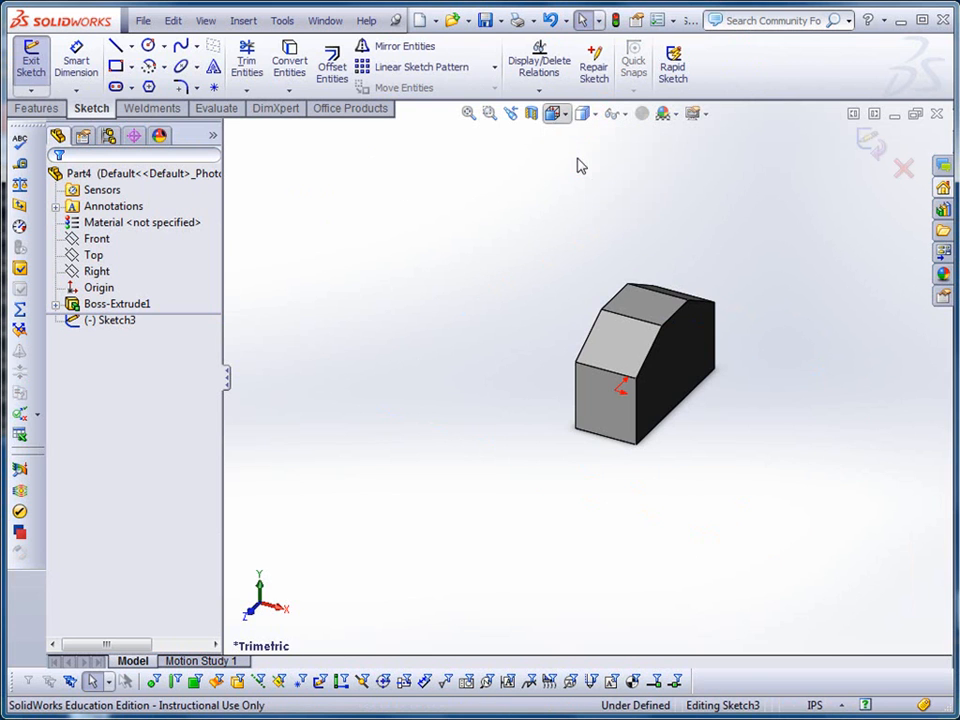
pyautogui.click(576, 159)
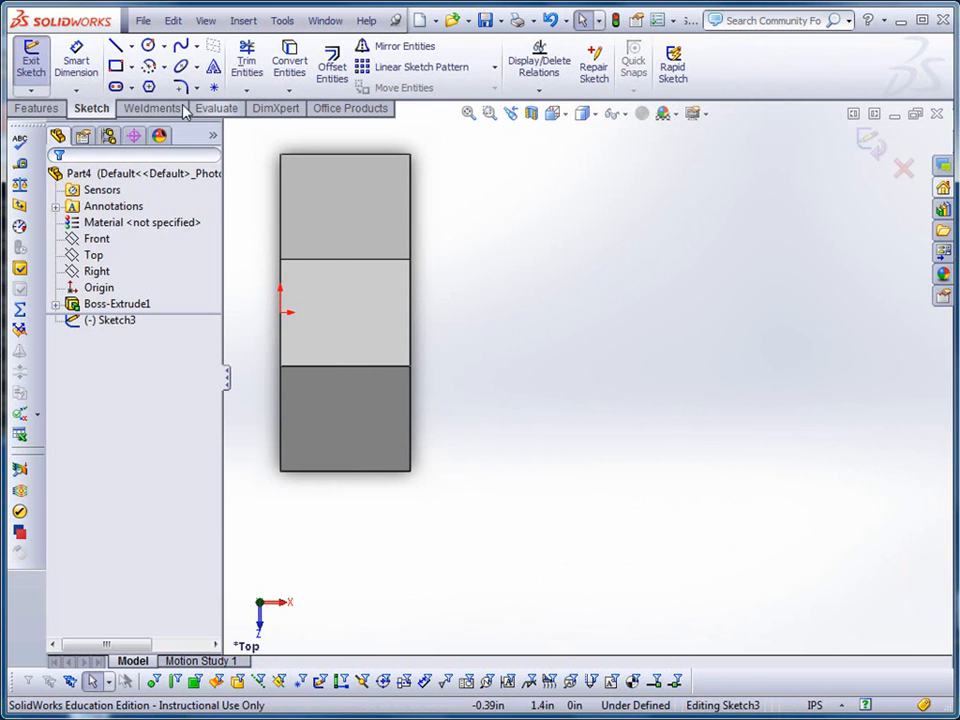
# Step: Sketch a horizontal centerline through the origin, extending past the block on both sides
pyautogui.click(116, 46)
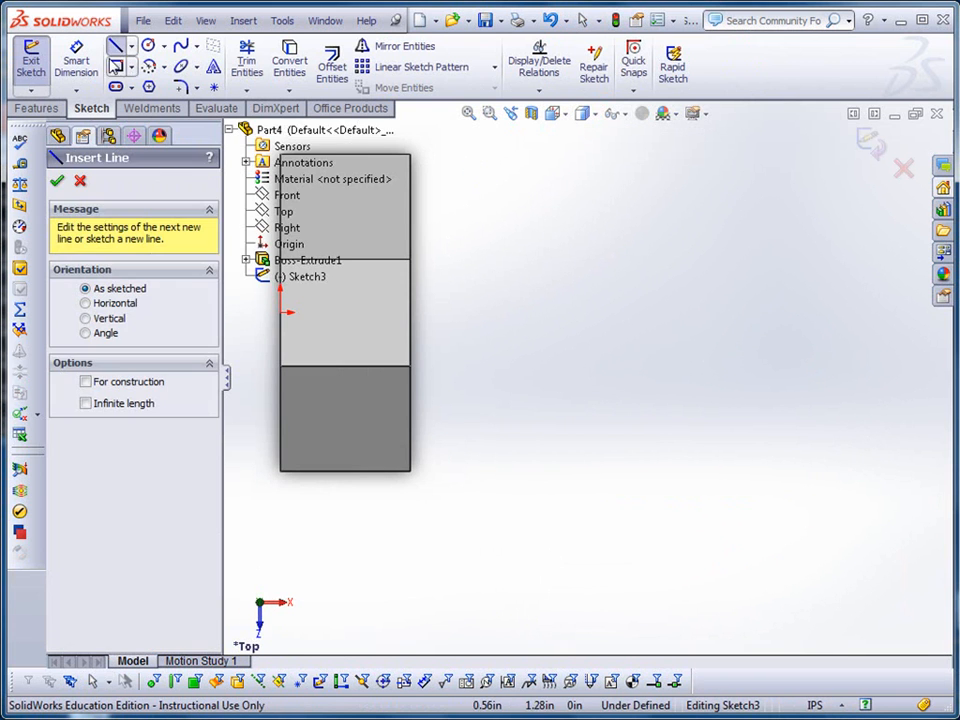
pyautogui.click(131, 46)
pyautogui.click(140, 81)
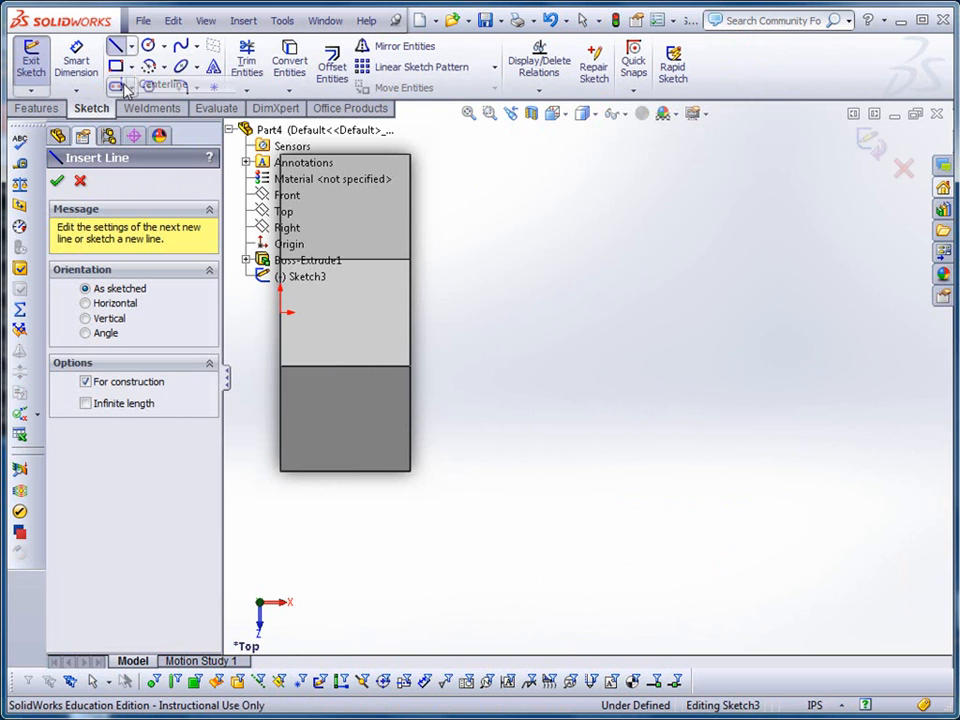
pyautogui.click(247, 312)
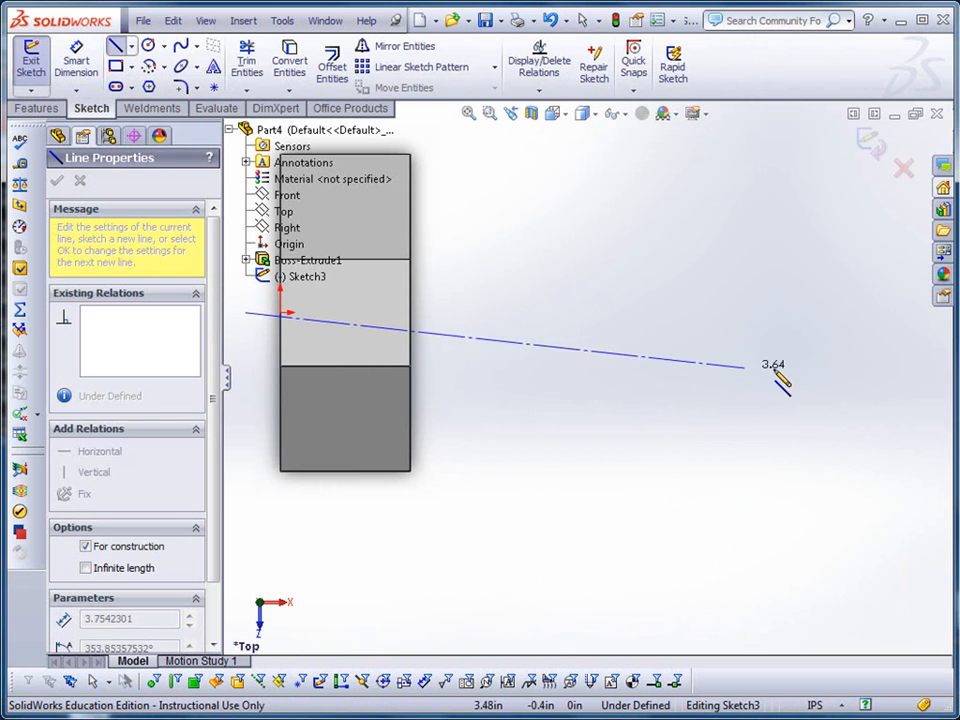
pyautogui.click(789, 314)
pyautogui.press('Escape')
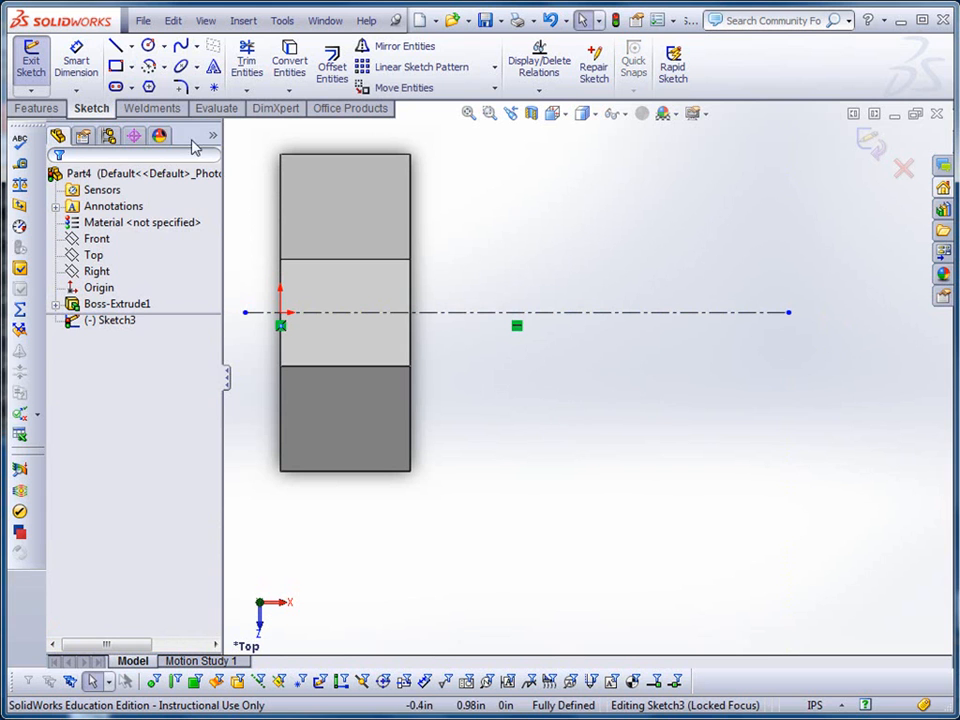
# Step: Sketch the upper half-profile from the block's far upper corner: horizontal line, downward-sloping line, short vertical line, and horizontal line back toward the block
pyautogui.click(118, 46)
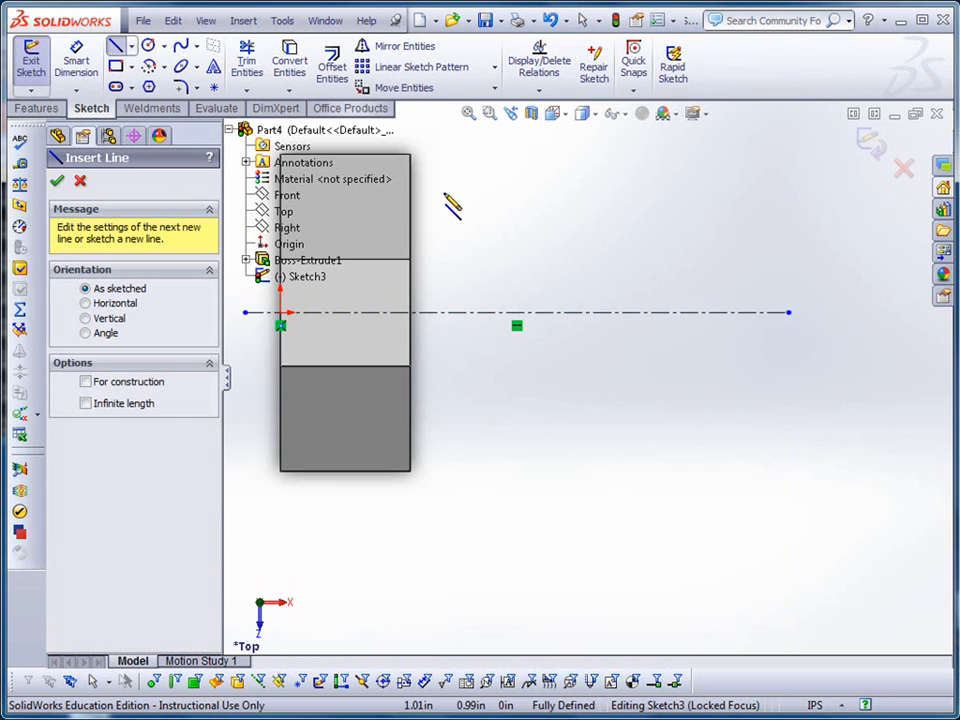
pyautogui.click(410, 155)
pyautogui.click(590, 155)
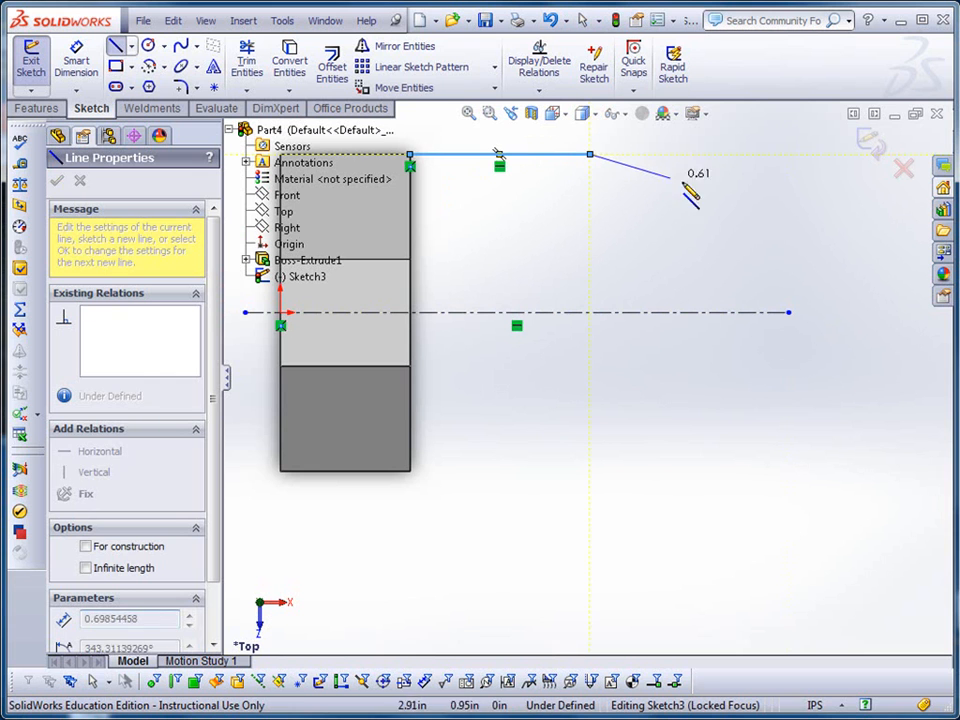
pyautogui.click(771, 208)
pyautogui.click(771, 263)
pyautogui.click(613, 263)
pyautogui.press('Escape')
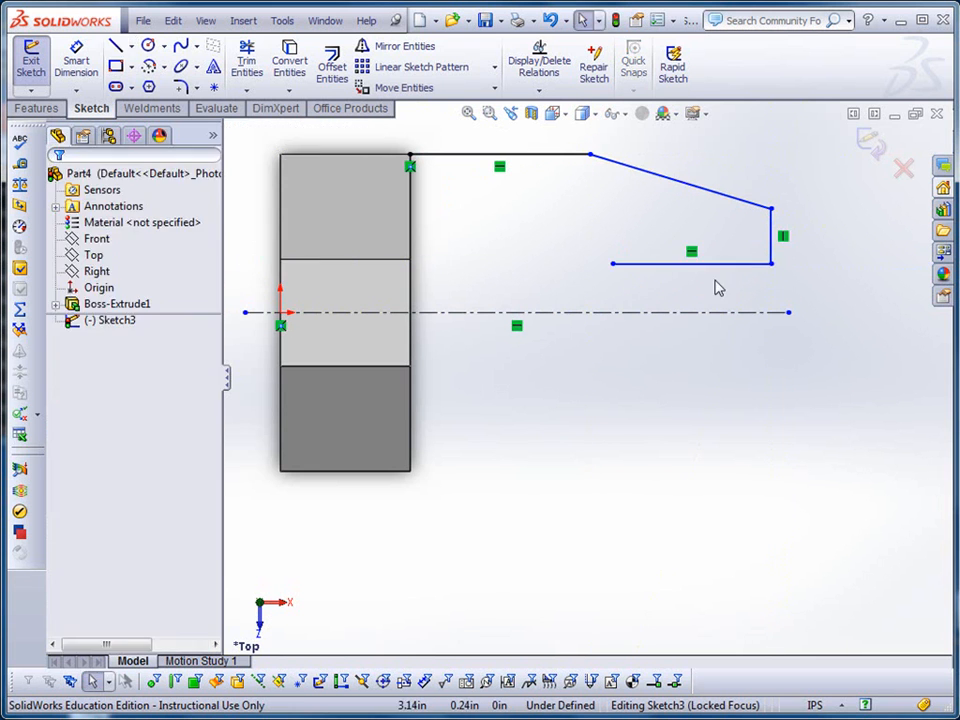
# Step: Mirror the four half-profile lines about the horizontal centerline, keeping the originals
pyautogui.click(400, 46)
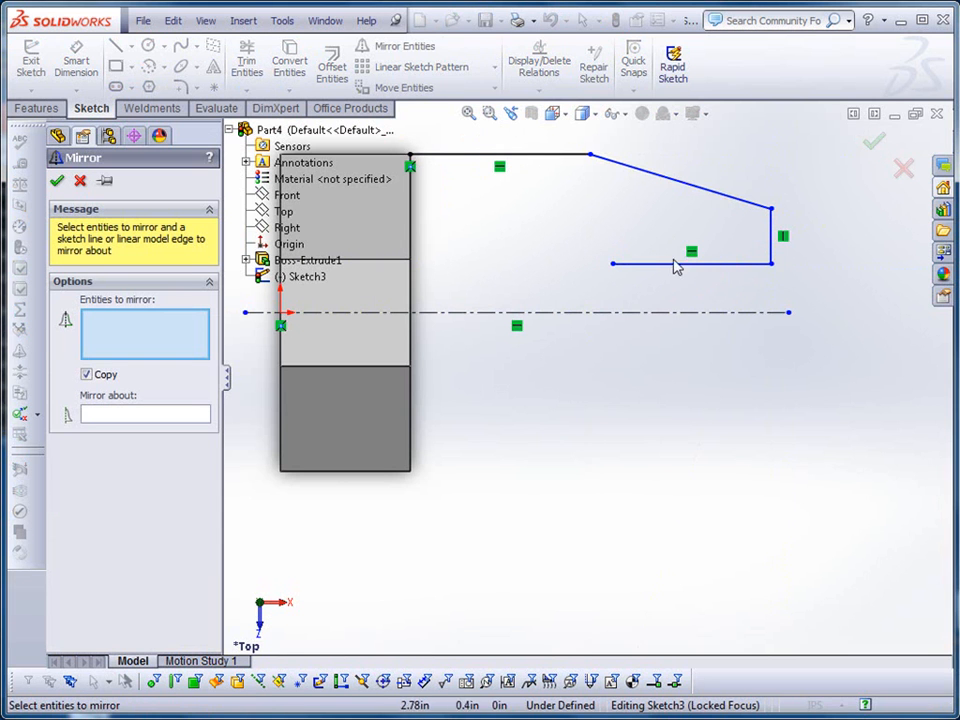
pyautogui.scroll(2, 589, 238)
pyautogui.moveTo(431, 208); pyautogui.dragTo(734, 352)
pyautogui.click(169, 414)
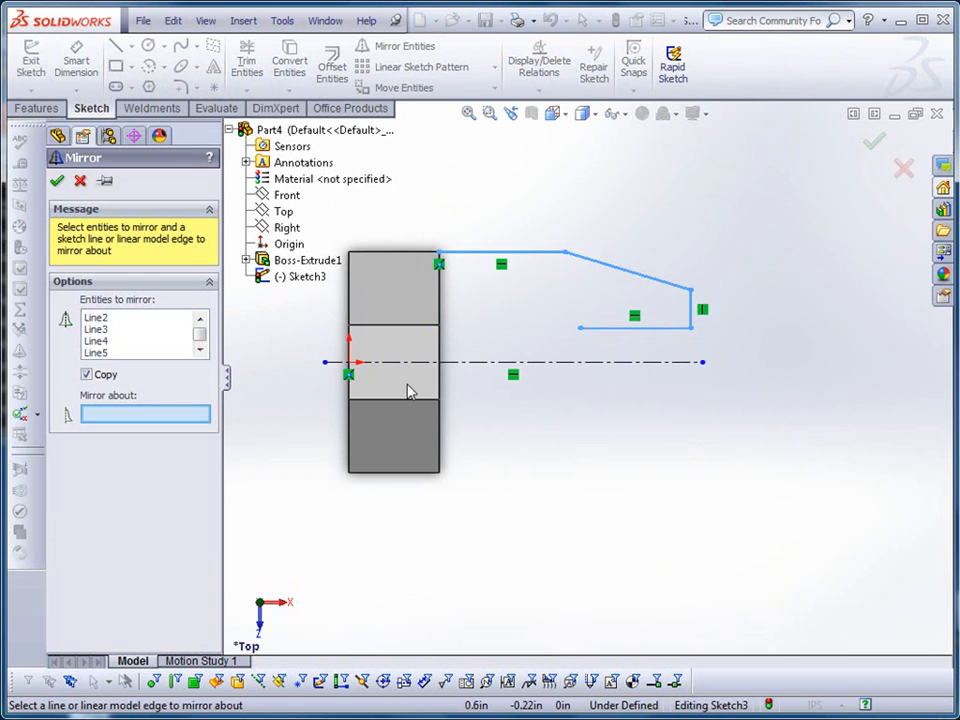
pyautogui.click(468, 362)
pyautogui.click(58, 182)
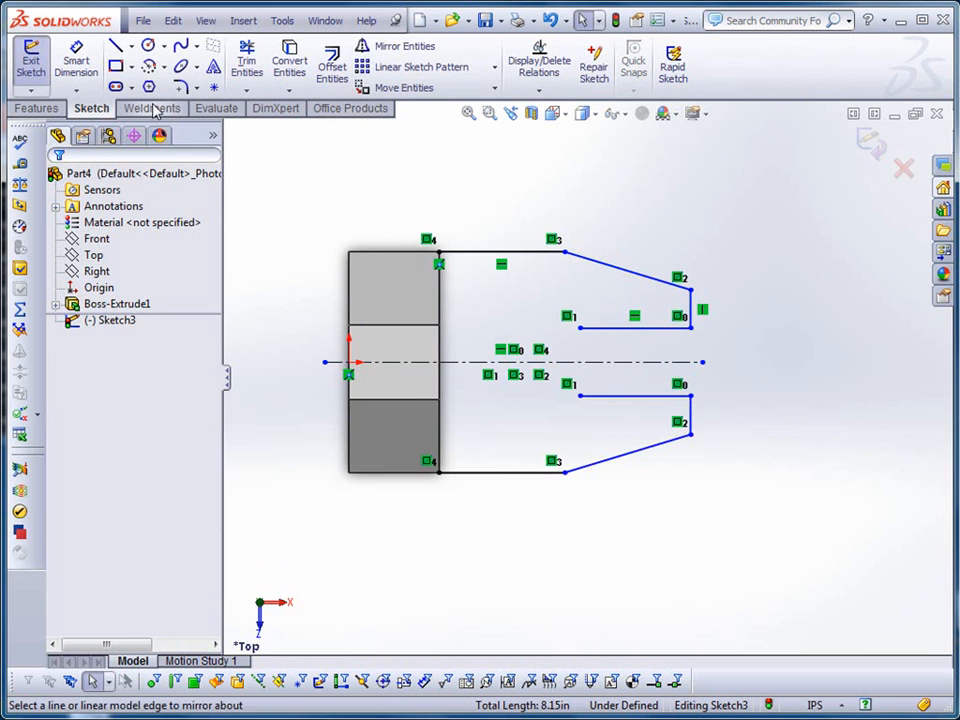
# Step: Sketch a circle of about 0.35 in radius centered on the centerline, between the inner ends of the slot lines
pyautogui.click(148, 45)
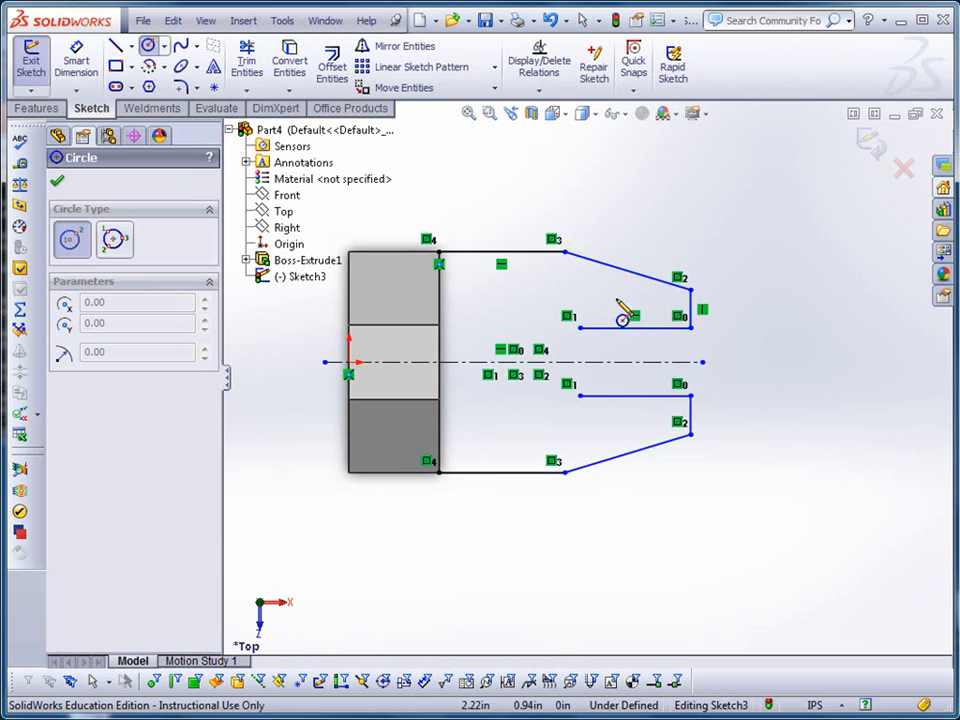
pyautogui.click(581, 362)
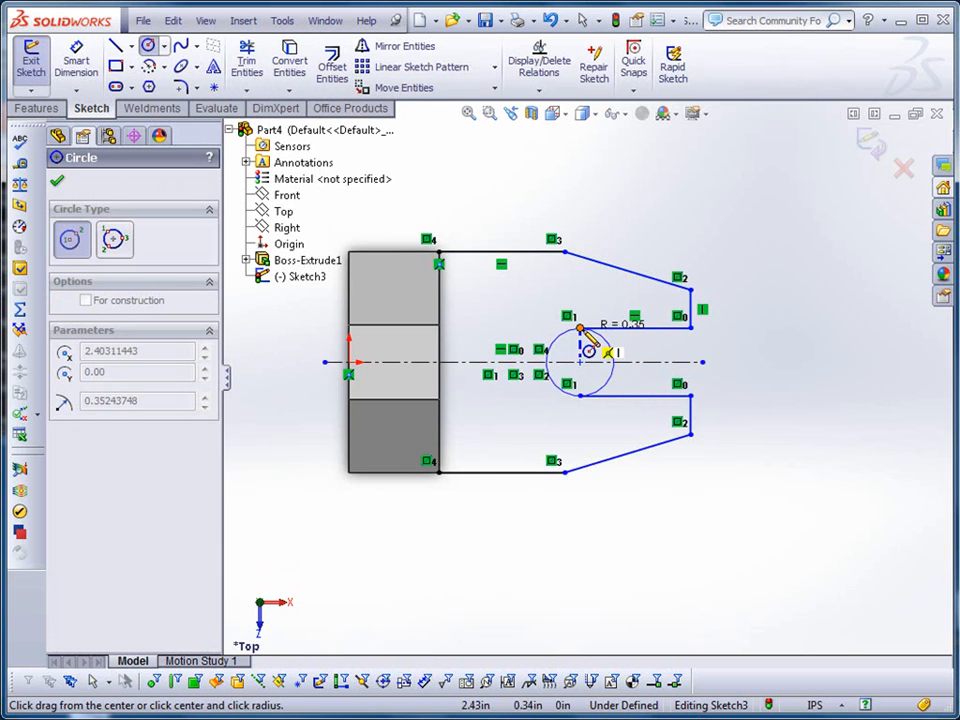
pyautogui.click(606, 343)
pyautogui.press('Escape')
# Step: Make the circle tangent to both the upper and lower inner horizontal slot lines
pyautogui.click(607, 346)
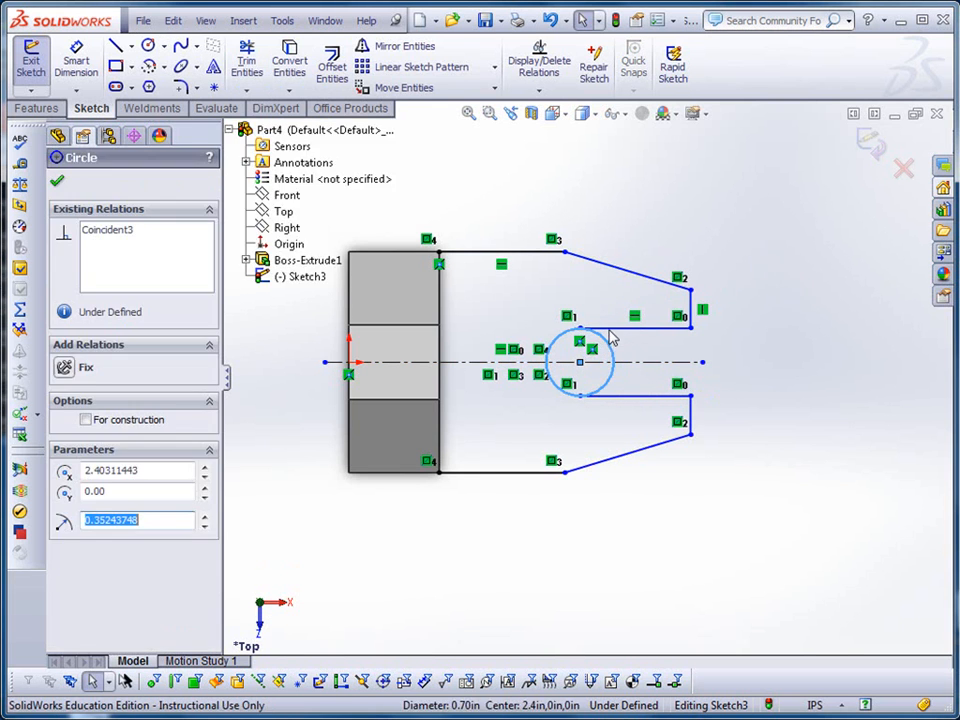
pyautogui.keyDown('ctrl'); pyautogui.click(609, 333); pyautogui.keyUp('ctrl')
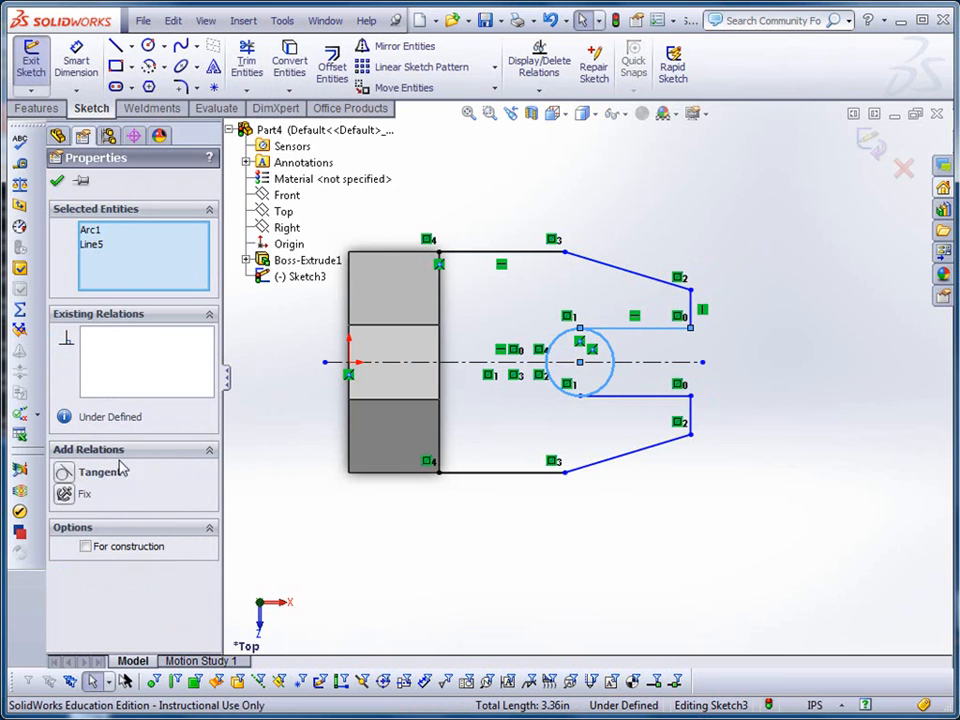
pyautogui.click(70, 473)
pyautogui.click(594, 395)
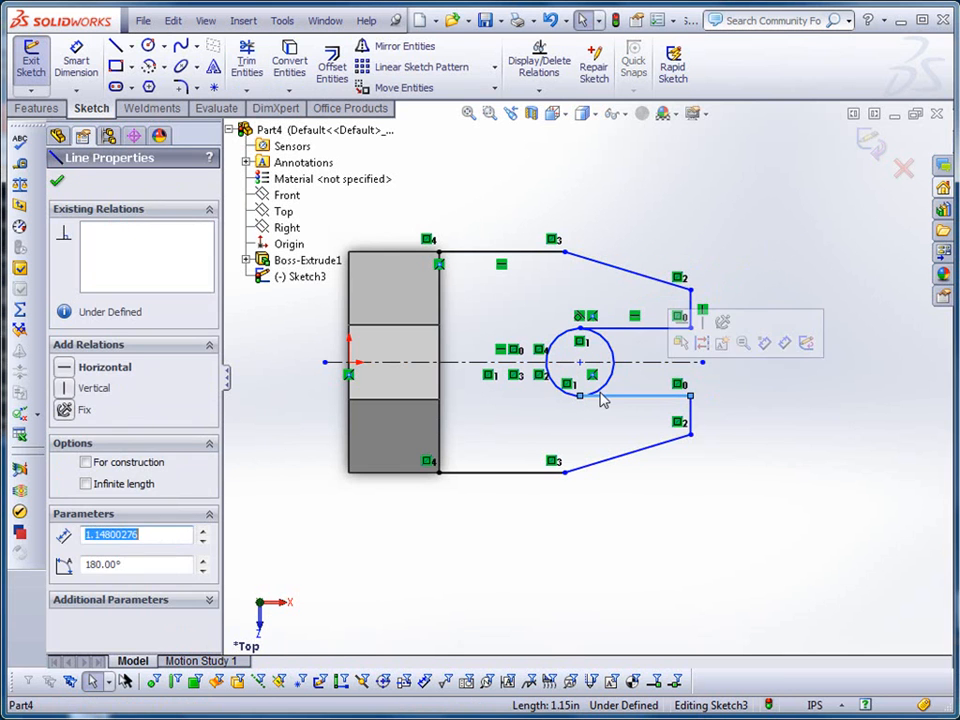
pyautogui.keyDown('ctrl'); pyautogui.click(603, 387); pyautogui.keyUp('ctrl')
pyautogui.click(64, 472)
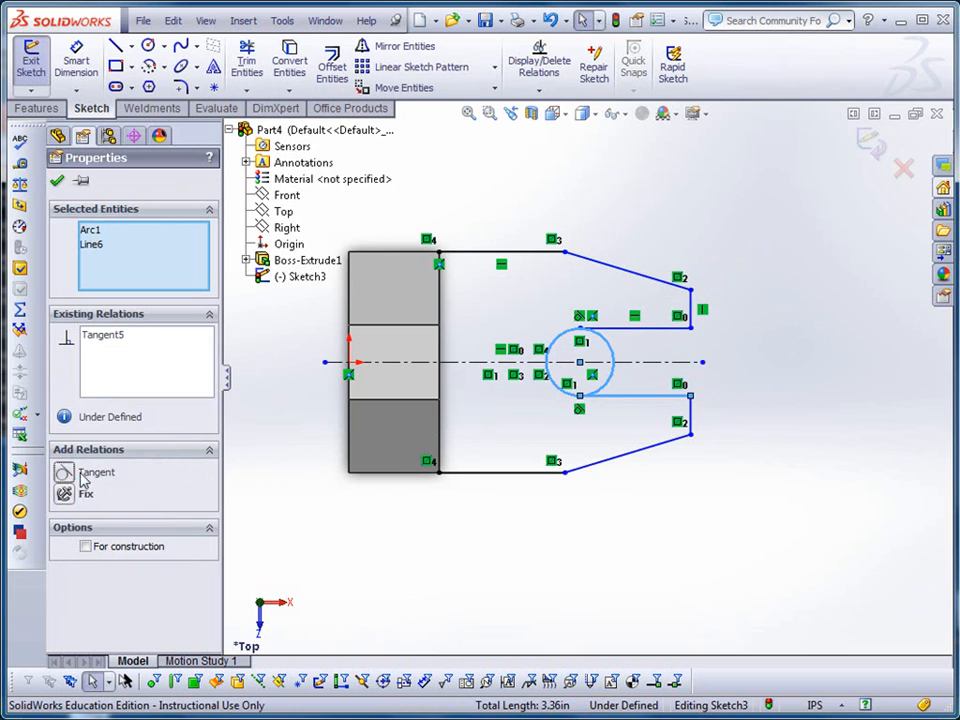
pyautogui.click(555, 572)
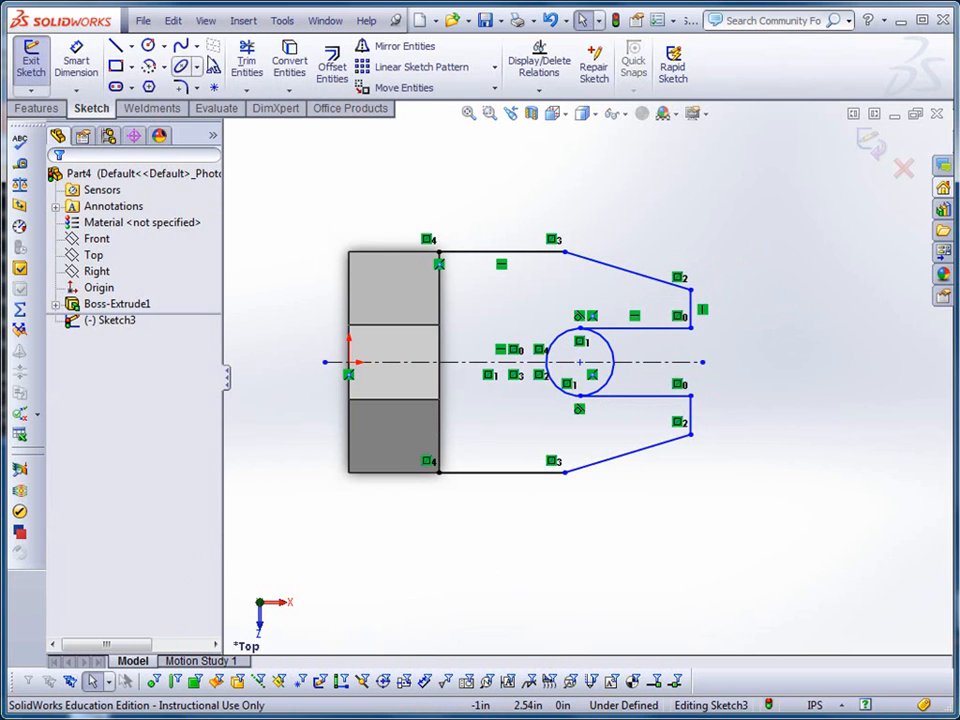
# Step: Trim away the half of the circle facing the slot opening, leaving a rounded slot end
pyautogui.click(249, 62)
pyautogui.moveTo(634, 349); pyautogui.dragTo(601, 358)
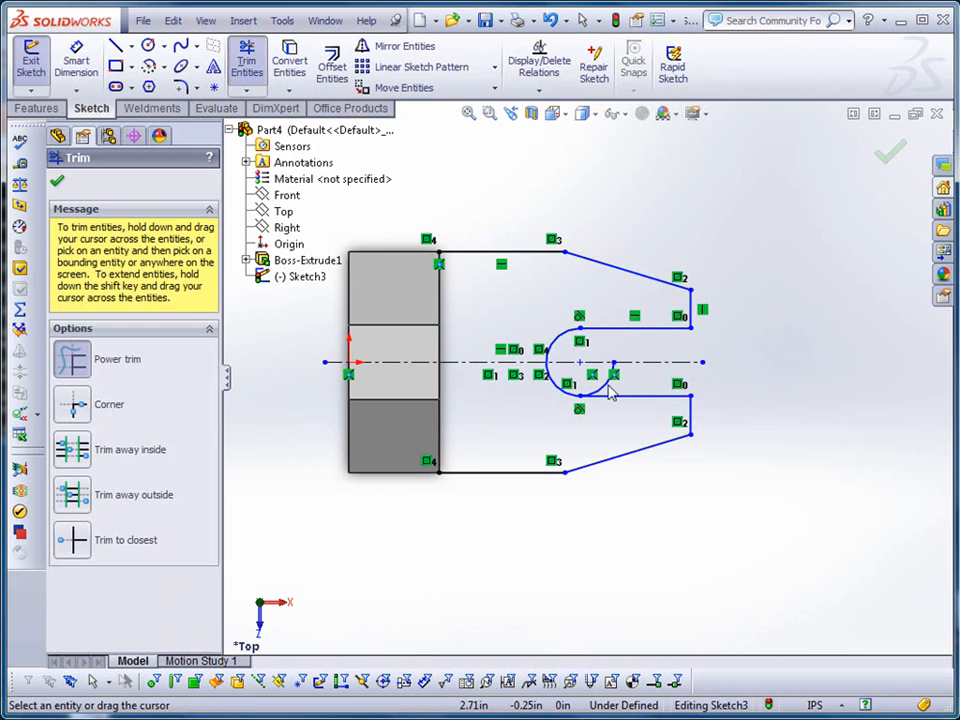
pyautogui.press('Escape')
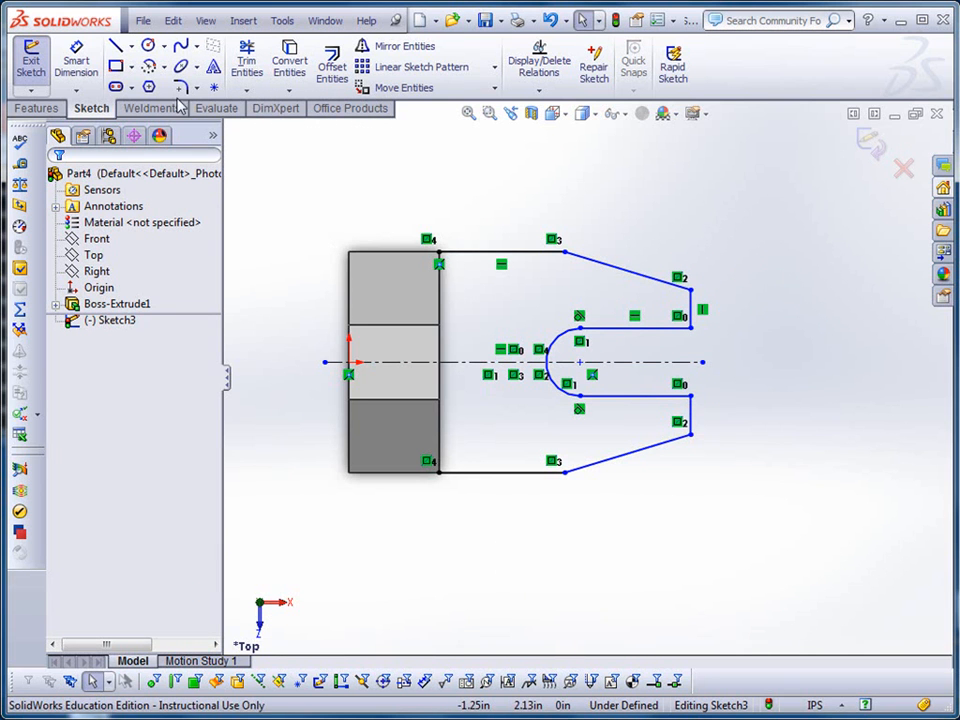
# Step: Dimension the horizontal distance from the block's outer edge to the profile's far vertical line as 4.12 in
pyautogui.click(76, 62)
pyautogui.click(352, 285)
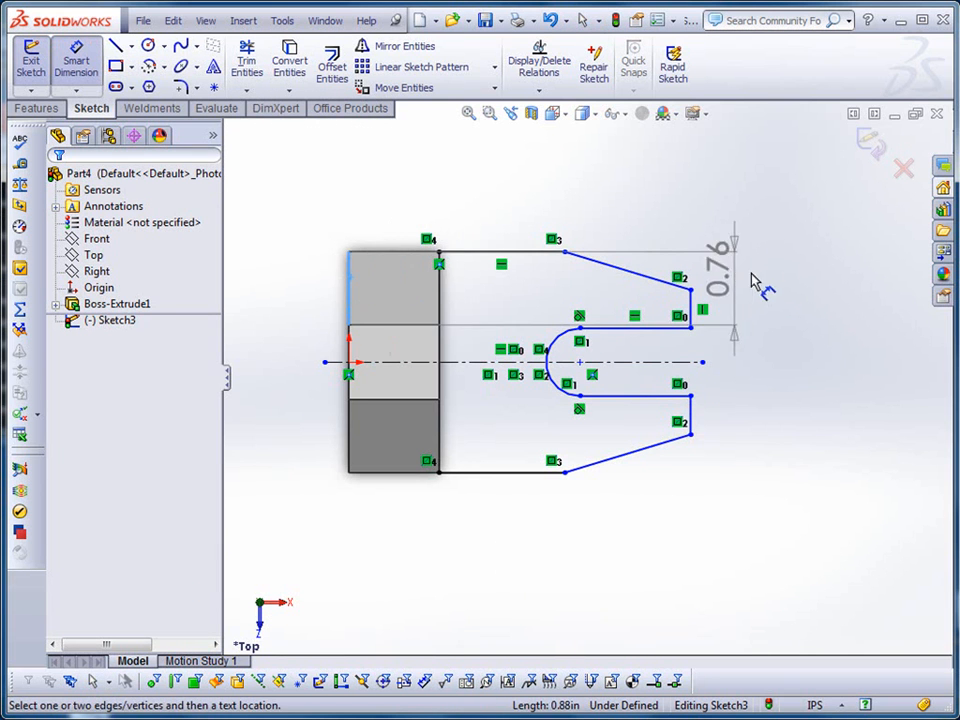
pyautogui.click(691, 312)
pyautogui.click(516, 188)
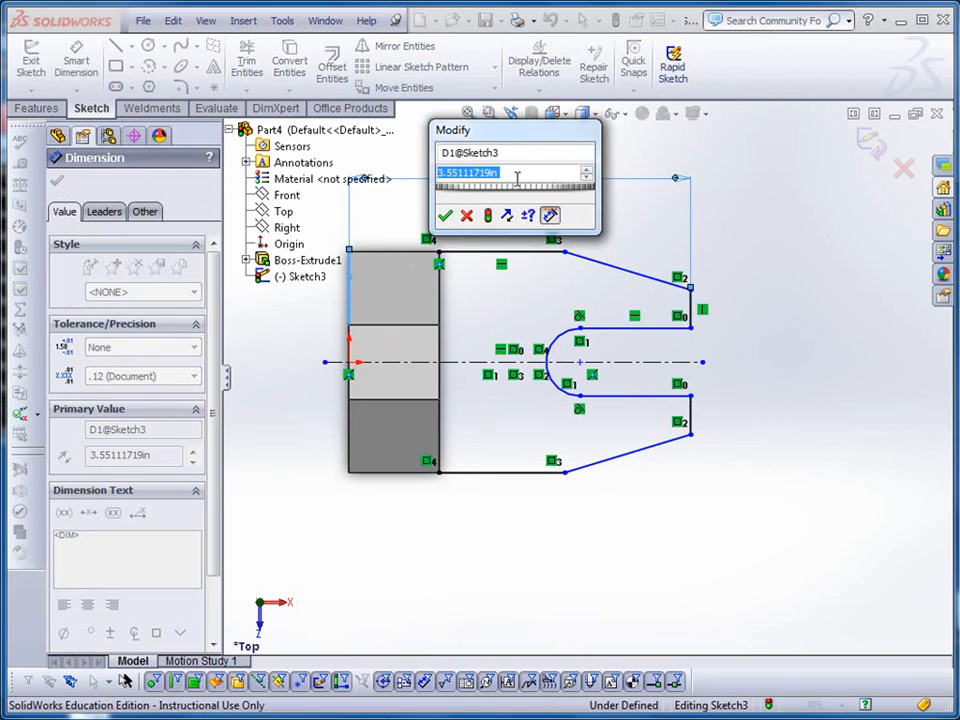
pyautogui.write('4.12')
pyautogui.press('Return')
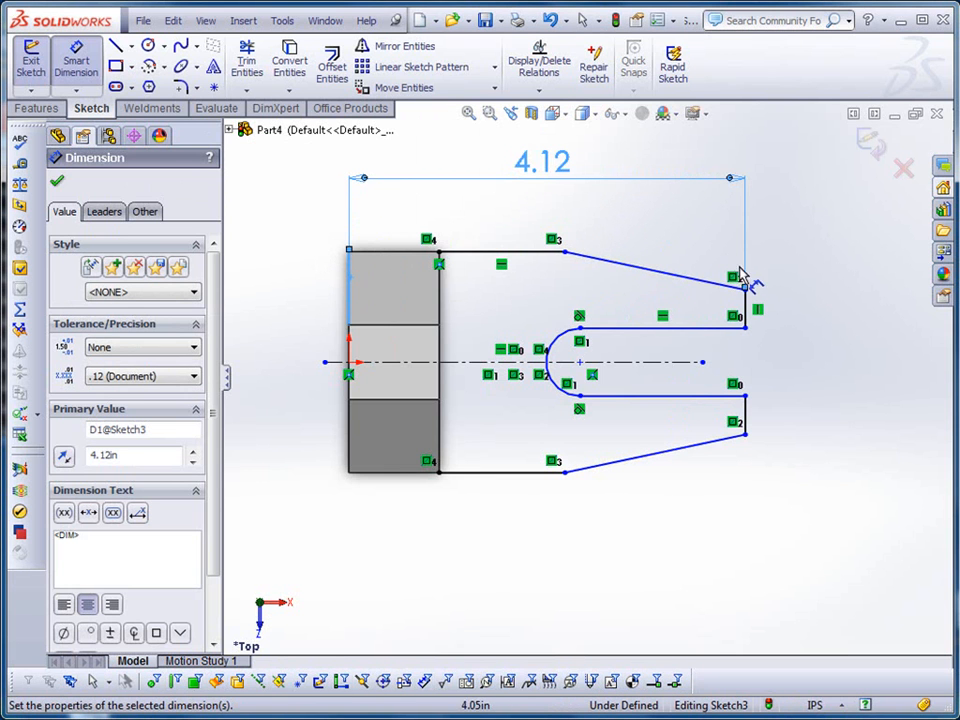
# Step: Delete the 4.12 in overall length dimension
pyautogui.moveTo(747, 291); pyautogui.dragTo(565, 251)
pyautogui.press('Escape')
pyautogui.click(510, 189)
pyautogui.press('Delete')
# Step: Dimension the overall length from the block's outer edge to the far vertical line as 4.12 in
pyautogui.click(78, 62)
pyautogui.click(349, 289)
pyautogui.press('Escape')
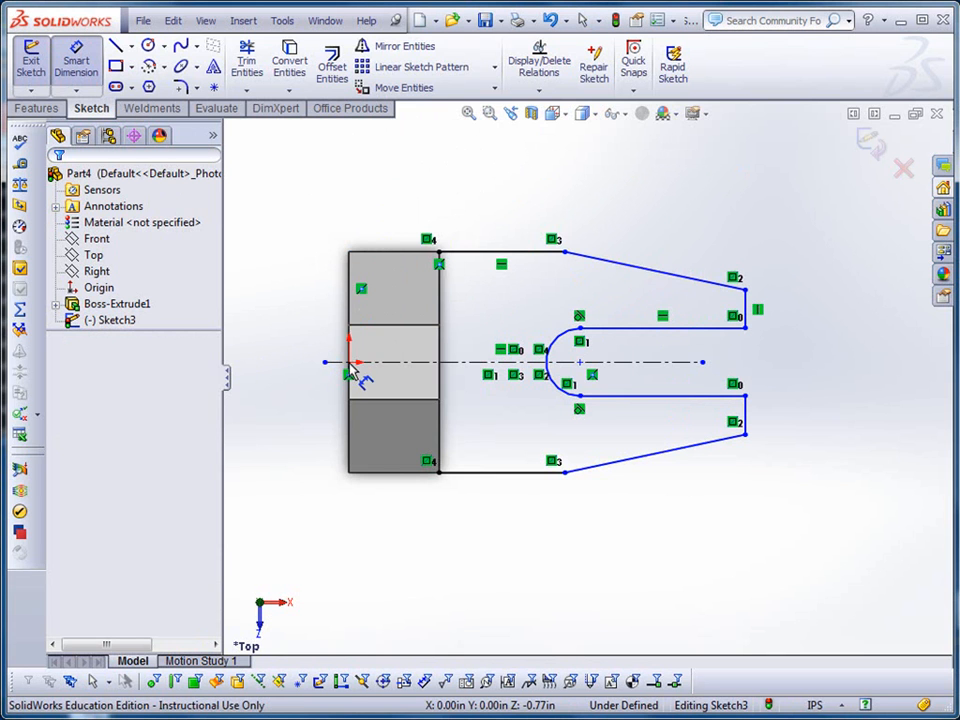
pyautogui.click(349, 310)
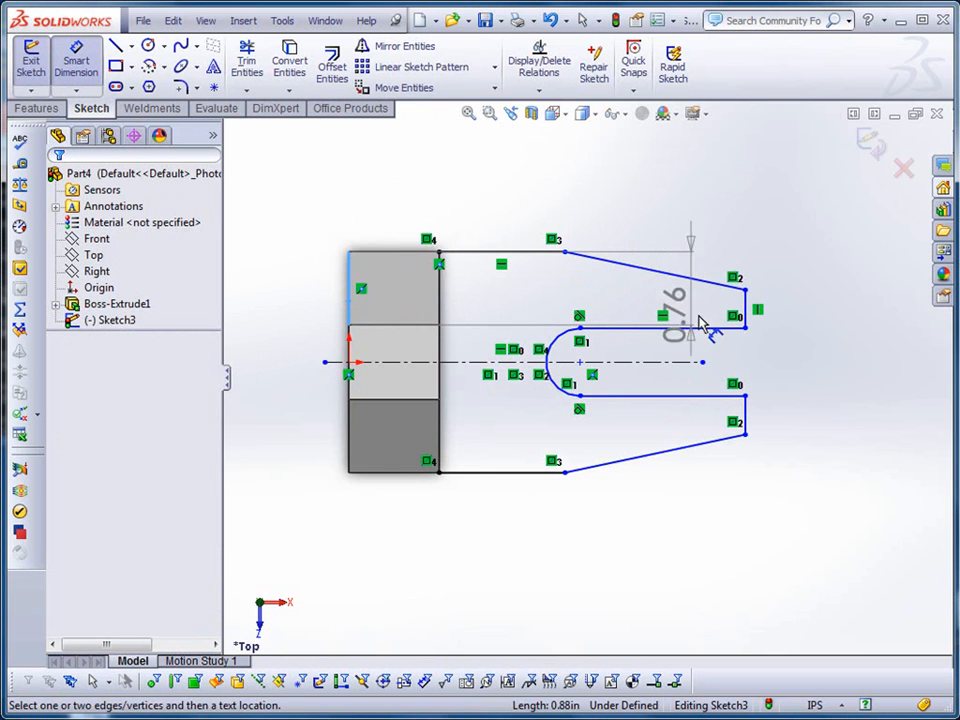
pyautogui.click(746, 318)
pyautogui.click(551, 181)
pyautogui.write('4.12')
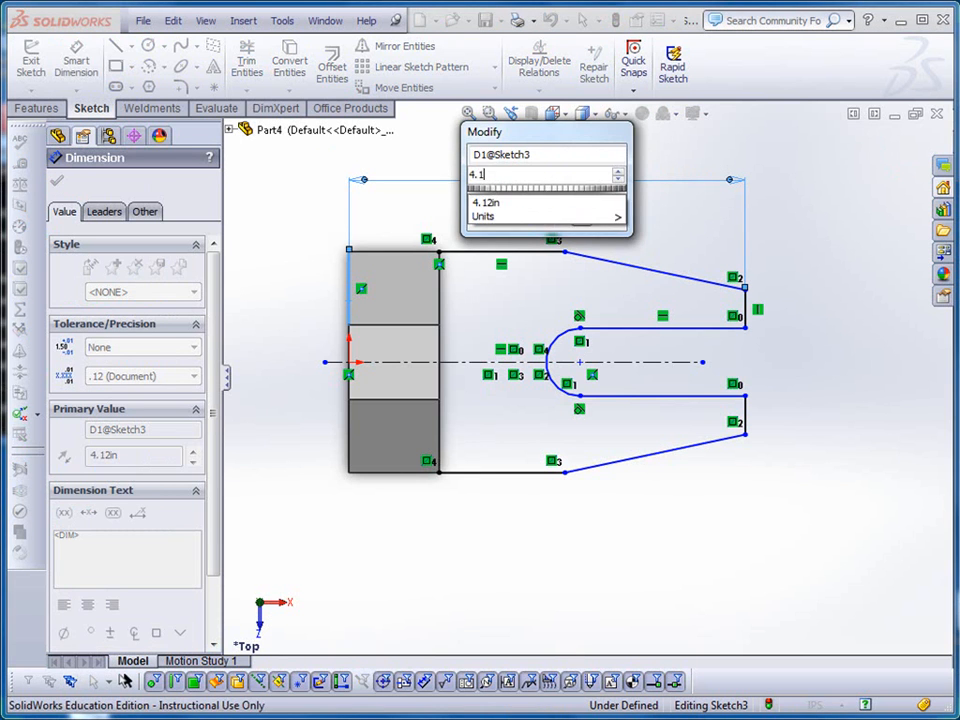
pyautogui.press('Return')
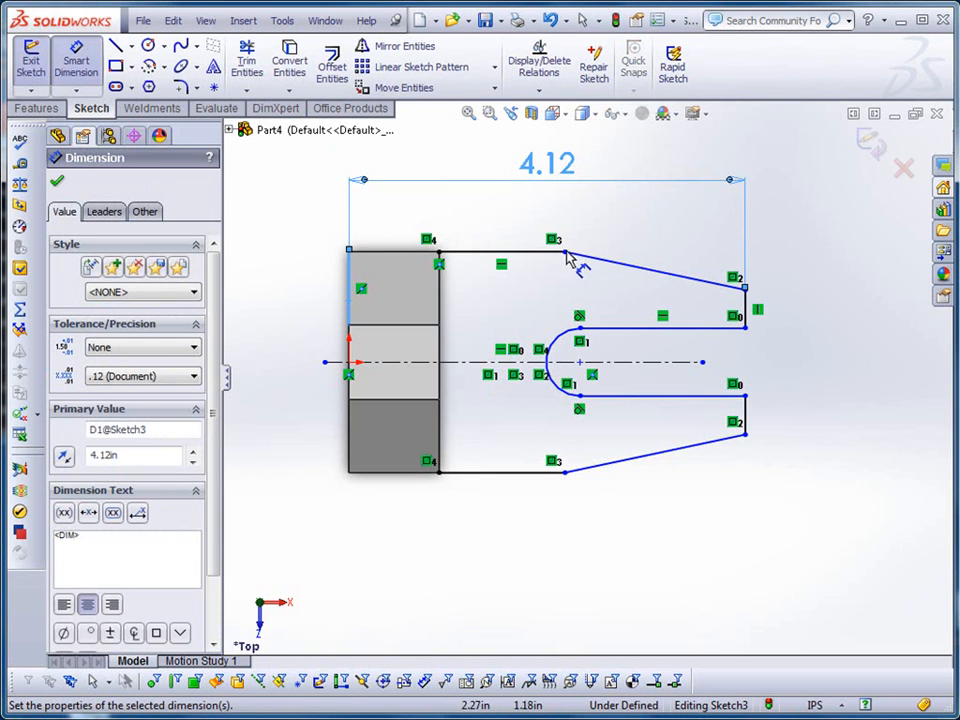
# Step: Dimension the horizontal distance from the sloped line's upper endpoint to the far vertical line as 1.9 in
pyautogui.click(566, 253)
pyautogui.click(745, 300)
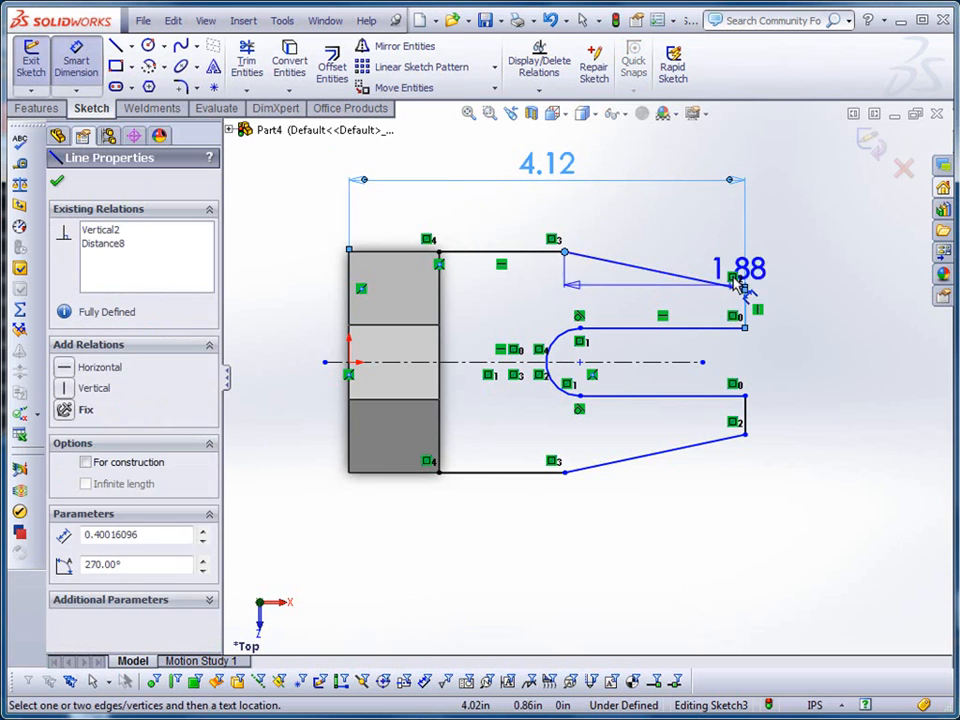
pyautogui.click(684, 219)
pyautogui.write('1.9')
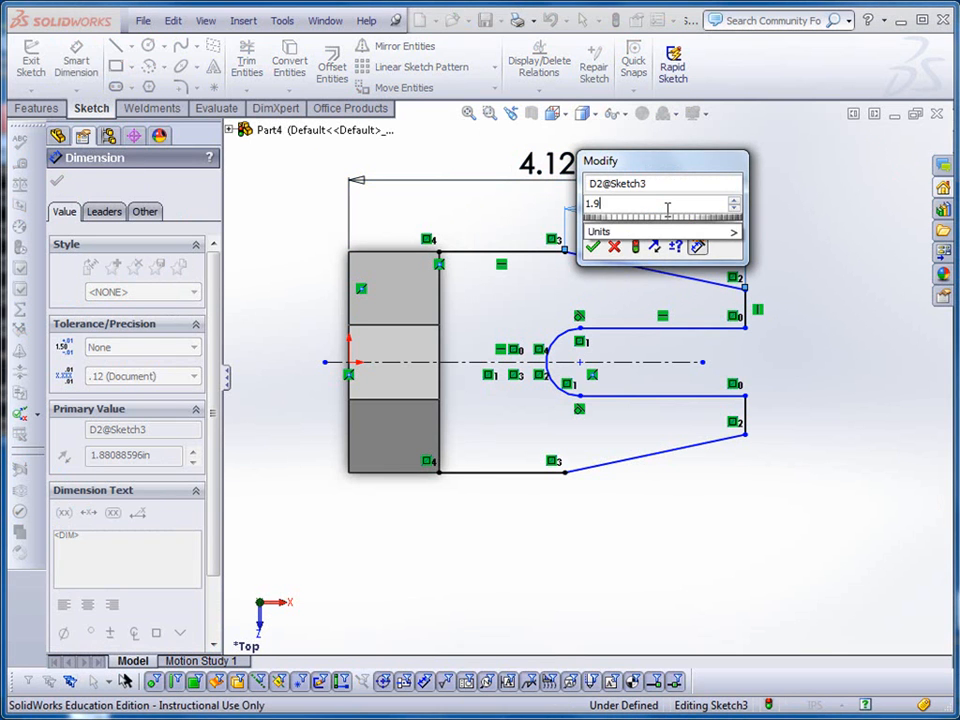
pyautogui.press('Return')
pyautogui.click(726, 286)
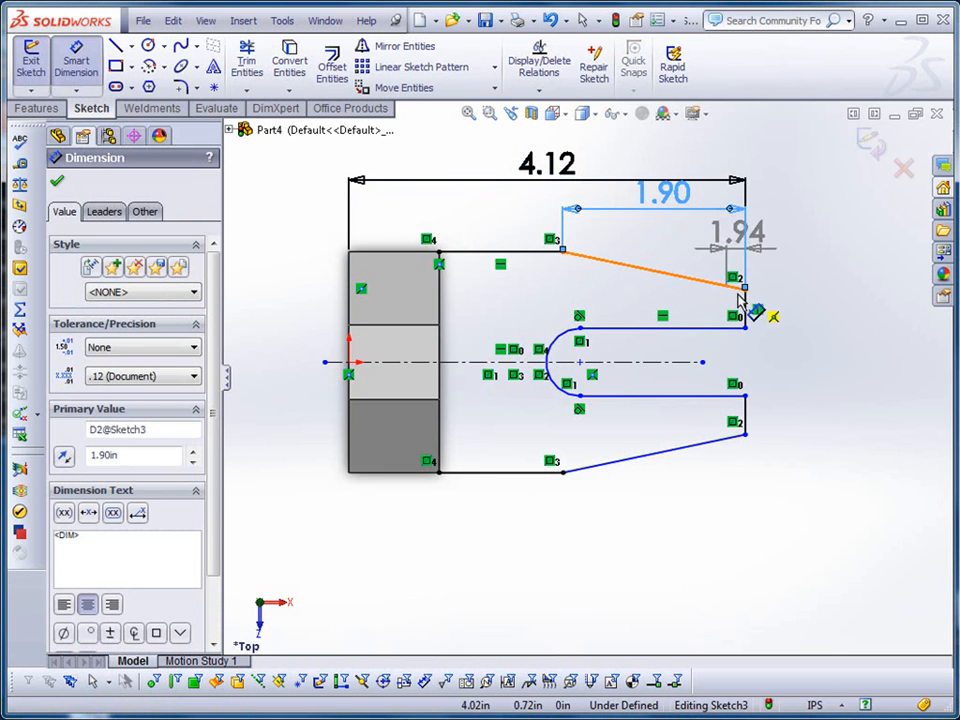
pyautogui.click(745, 289)
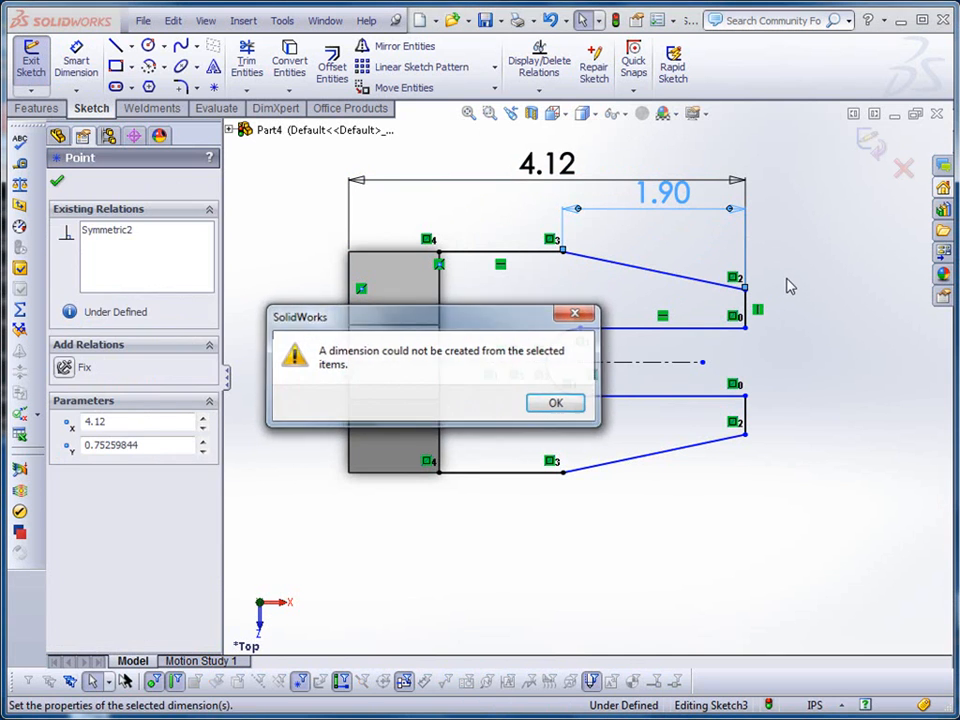
pyautogui.press('Return')
# Step: Dimension the vertical distance between the upper sloped line's two endpoints as 0.3 in
pyautogui.scroll(-3, 740, 305)
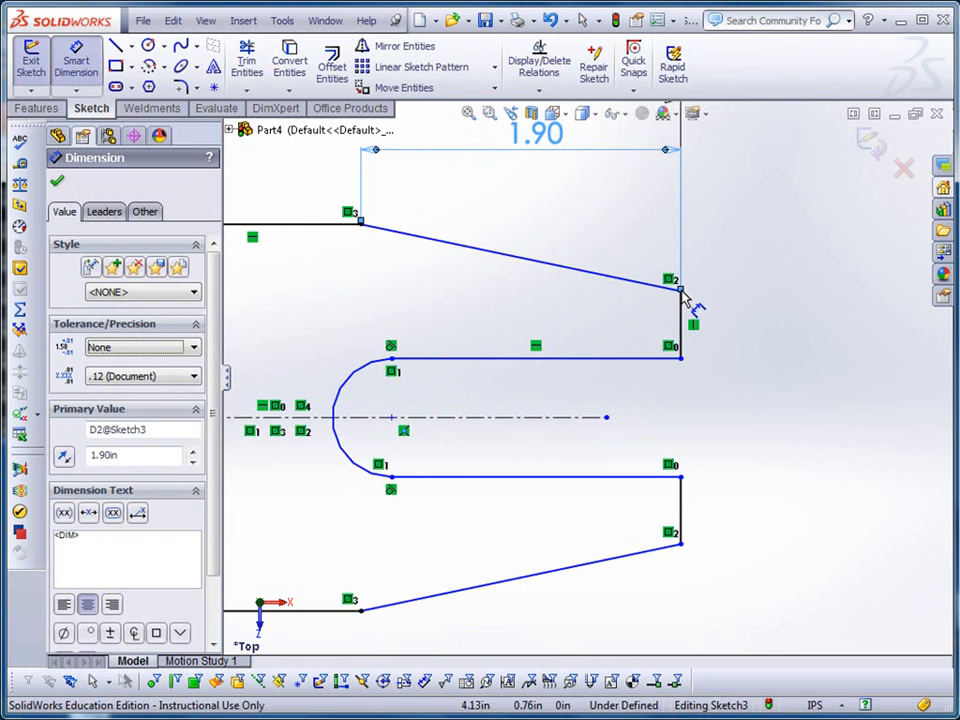
pyautogui.click(360, 222)
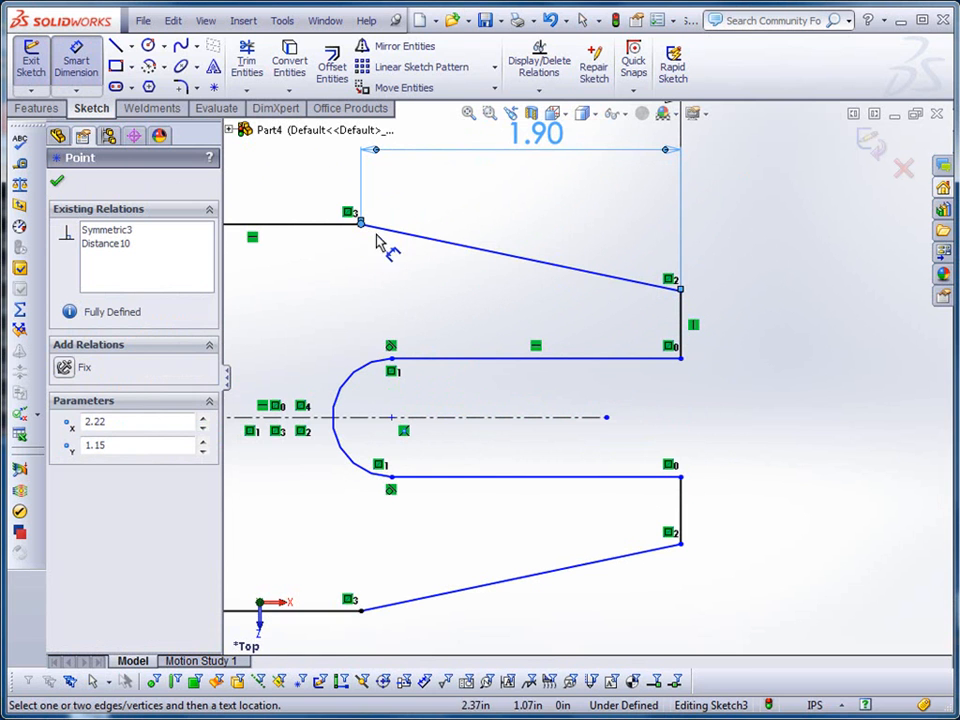
pyautogui.click(680, 289)
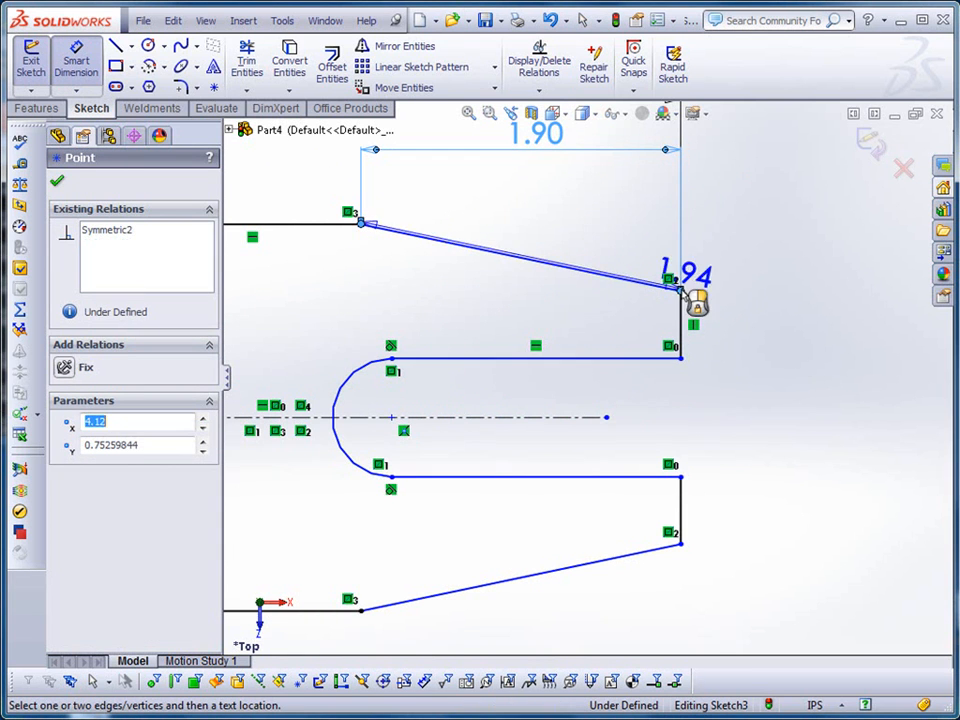
pyautogui.click(776, 279)
pyautogui.write('.3')
pyautogui.press('Return')
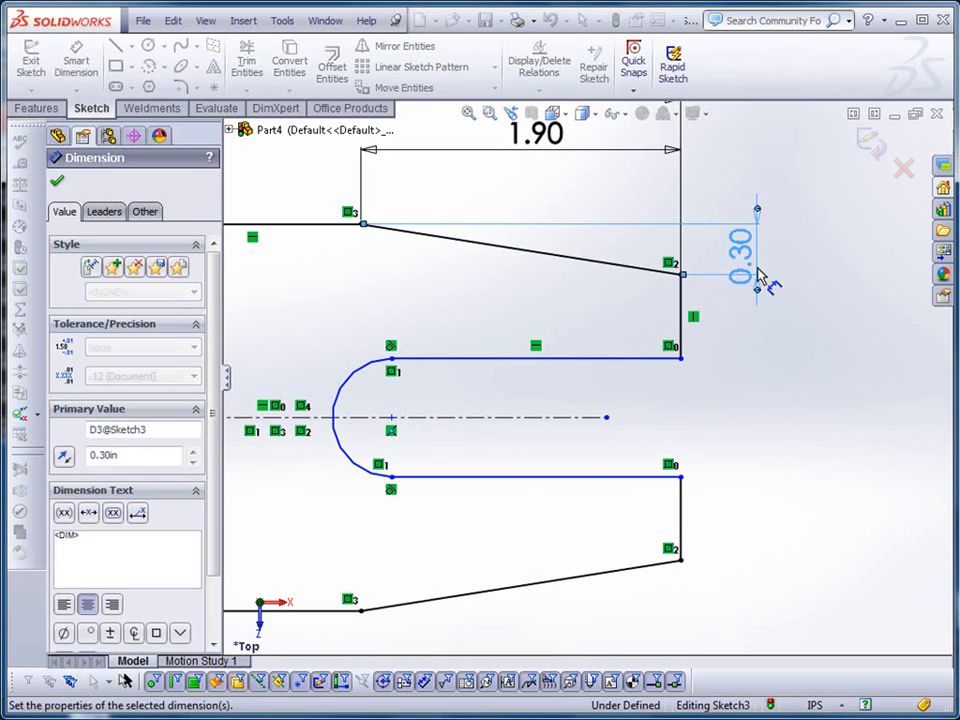
pyautogui.scroll(-2, 761, 274)
pyautogui.scroll(3, 744, 300)
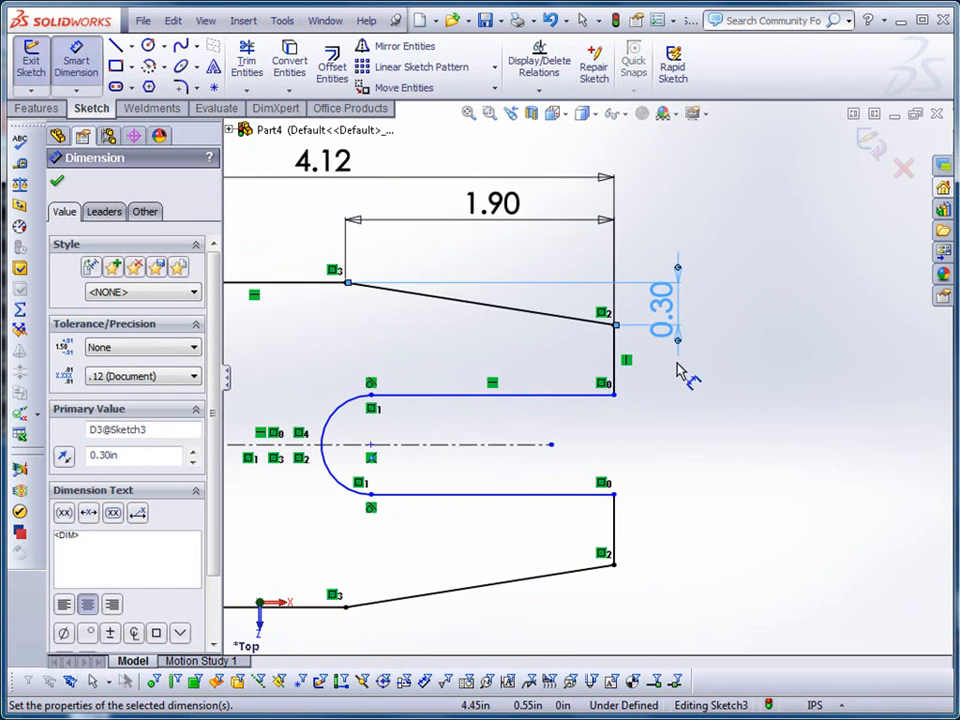
# Step: Dimension the slot's width between its two horizontal edges as 0.76 in
pyautogui.click(553, 395)
pyautogui.click(585, 494)
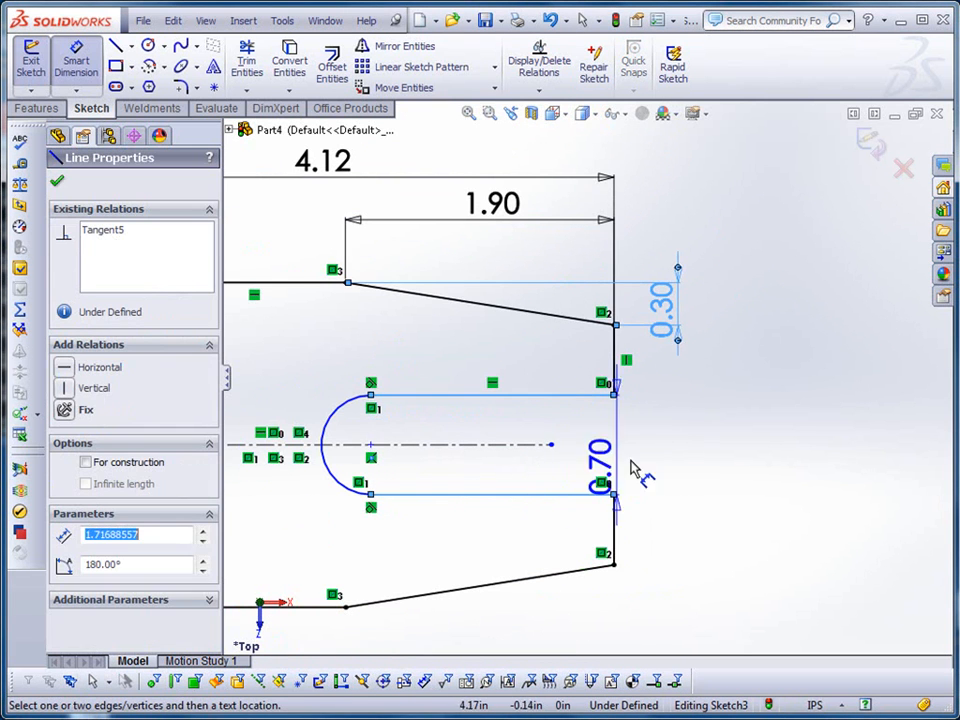
pyautogui.click(700, 450)
pyautogui.write('.76')
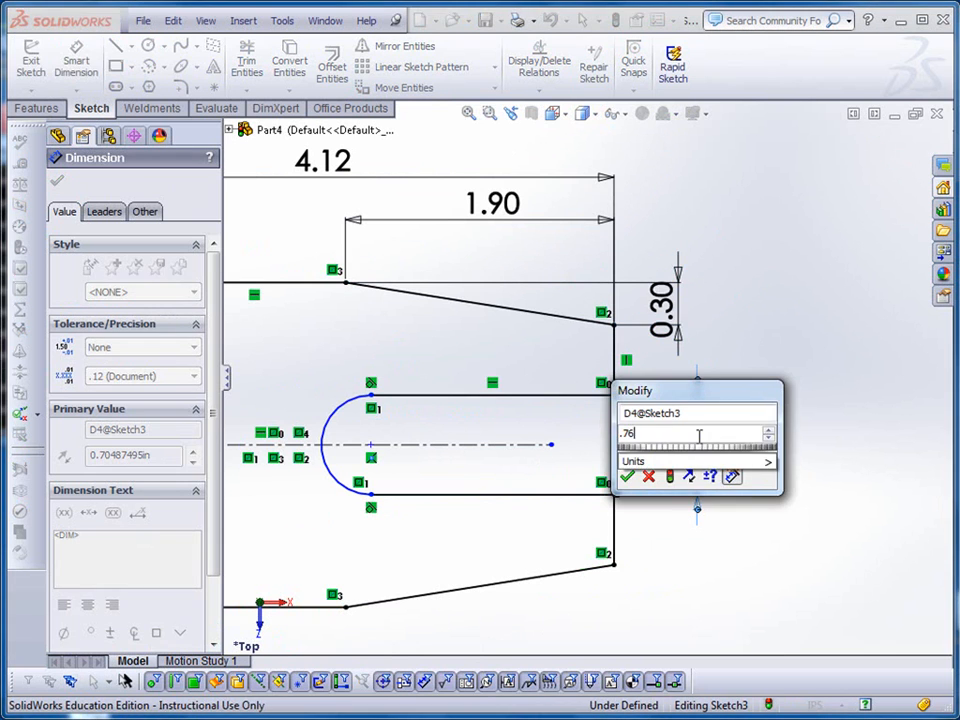
pyautogui.press('Return')
# Step: Dimension the horizontal distance from the slot arc's center to the fork's far end as 1.12 in
pyautogui.scroll(2, 477, 430)
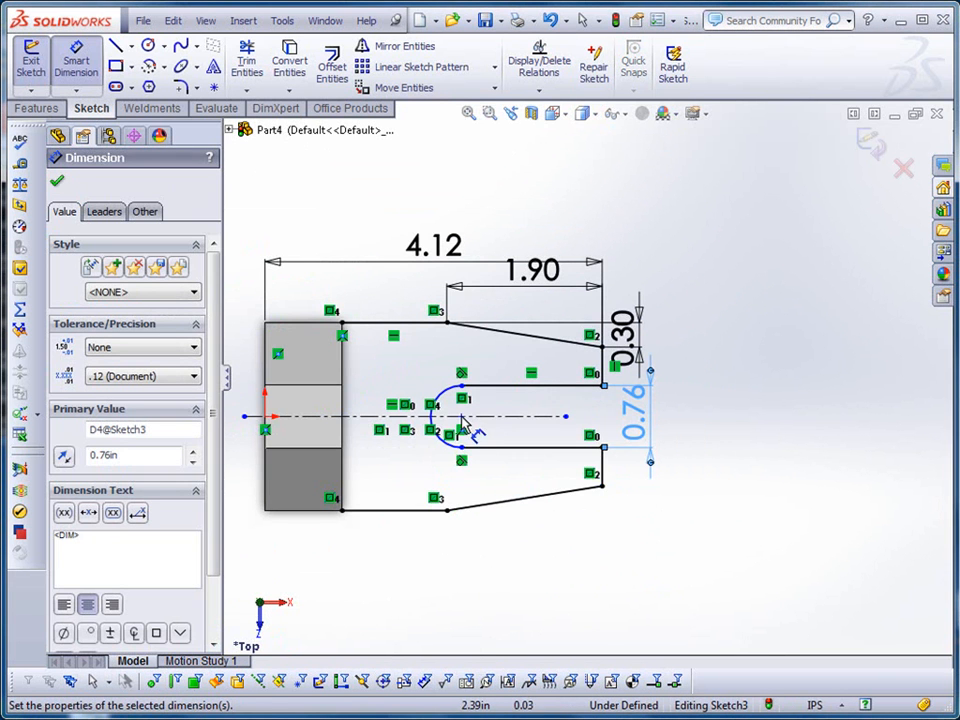
pyautogui.click(463, 424)
pyautogui.click(604, 487)
pyautogui.click(538, 575)
pyautogui.write('1.71688557in')
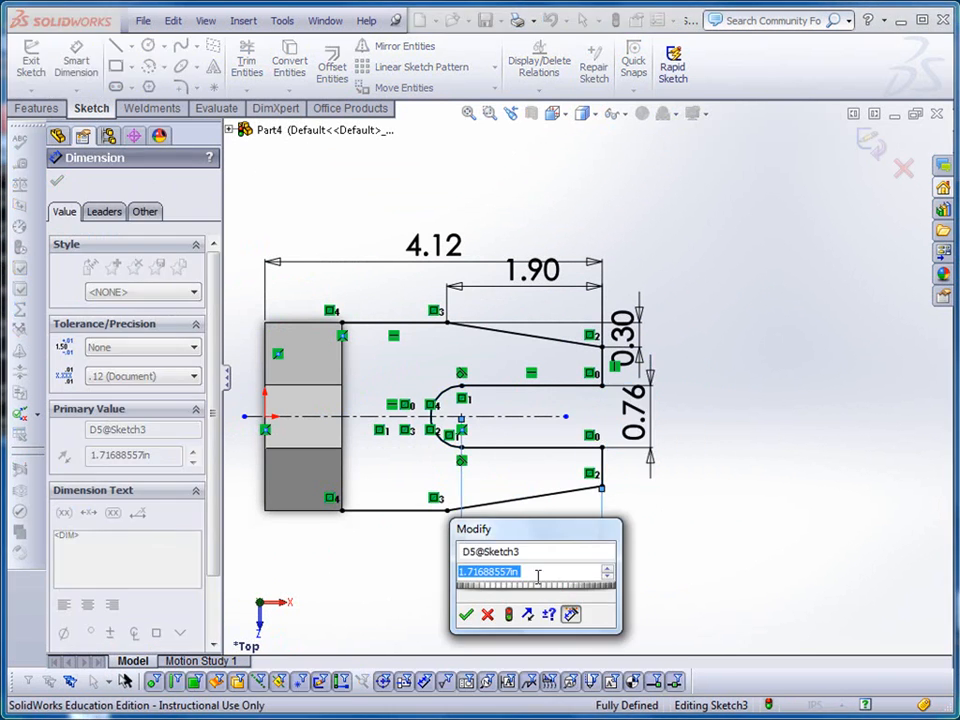
pyautogui.press('Return')
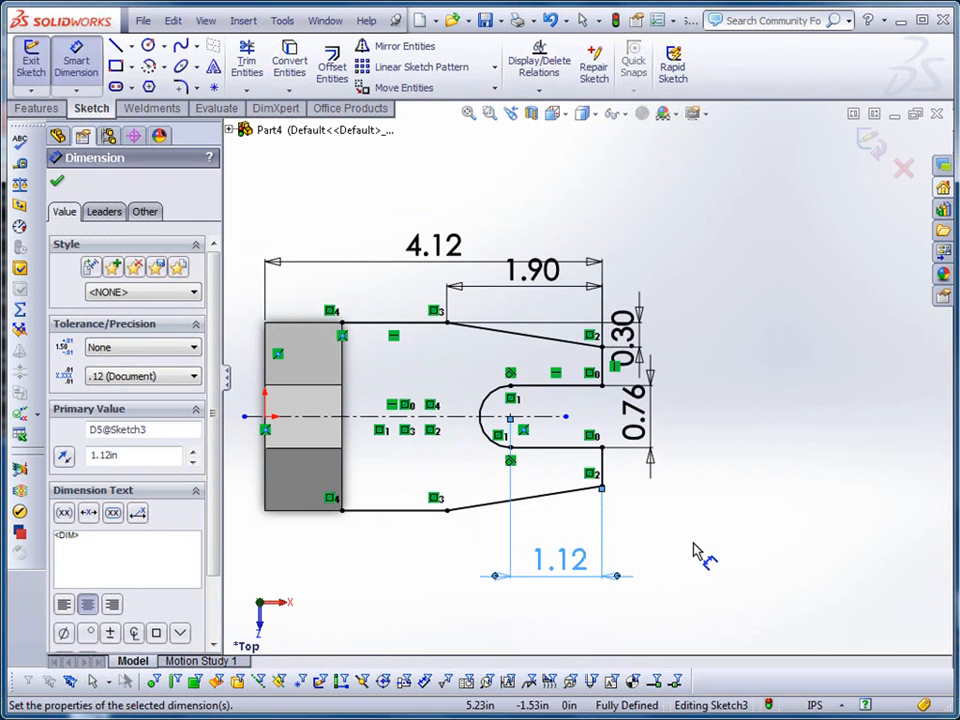
# Step: Extrude the open fork sketch 0.76 in as a one-direction thin feature with 0.10 in walls
pyautogui.scroll(3, 692, 555)
pyautogui.moveTo(705, 563)
pyautogui.mouseDown(button='middle')
pyautogui.moveTo(709, 536)
pyautogui.moveTo(679, 414)
pyautogui.moveTo(634, 426)
pyautogui.moveTo(714, 437)
pyautogui.mouseUp(button='middle')
pyautogui.click(57, 181)
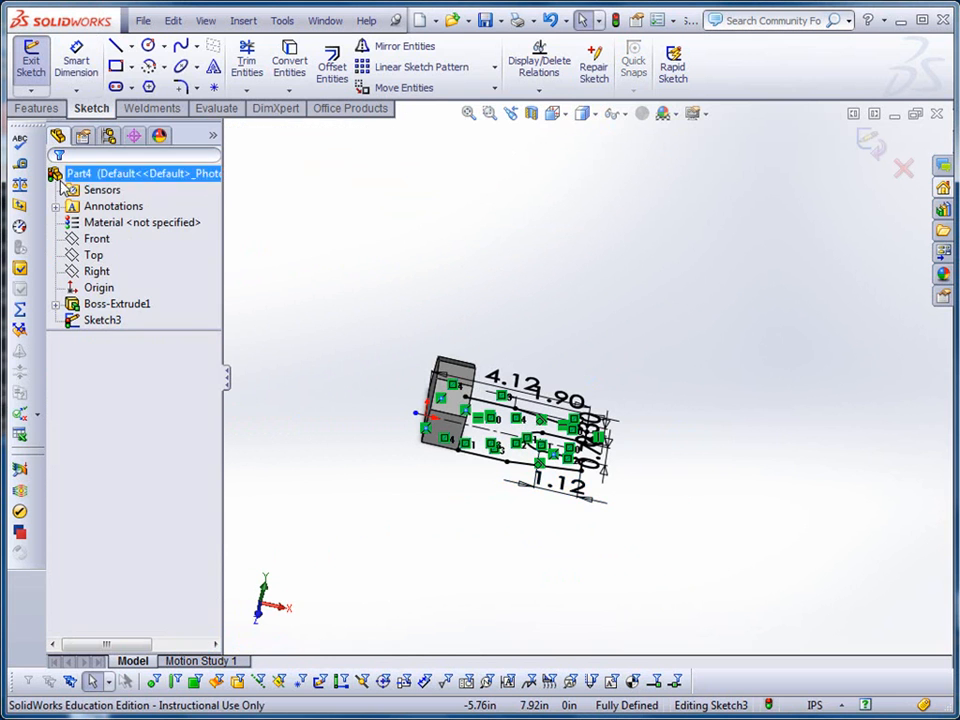
pyautogui.click(35, 108)
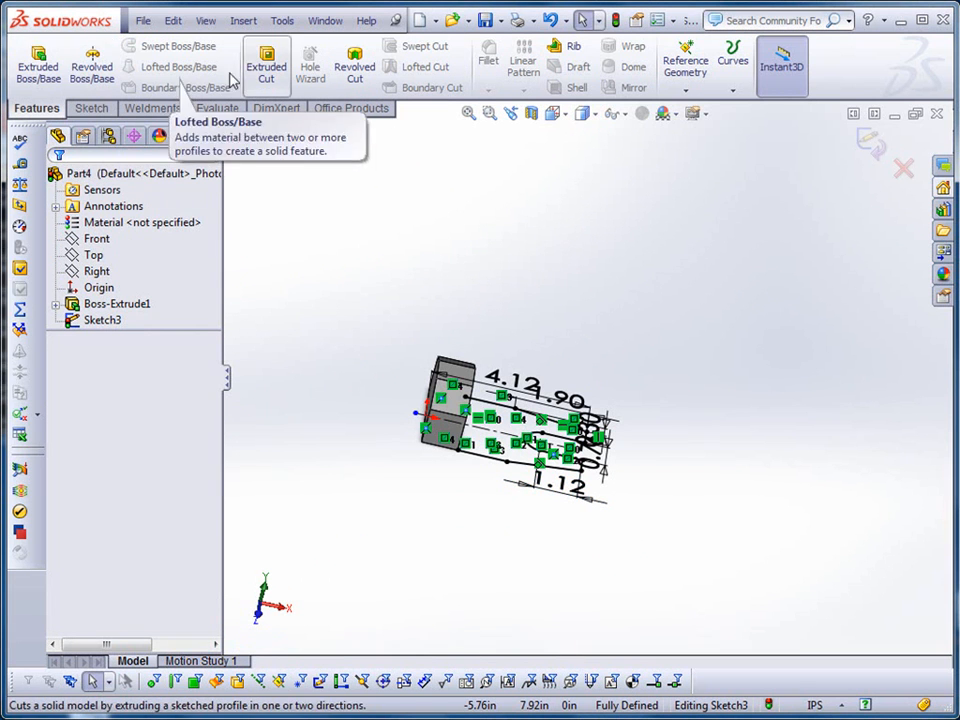
pyautogui.click(40, 68)
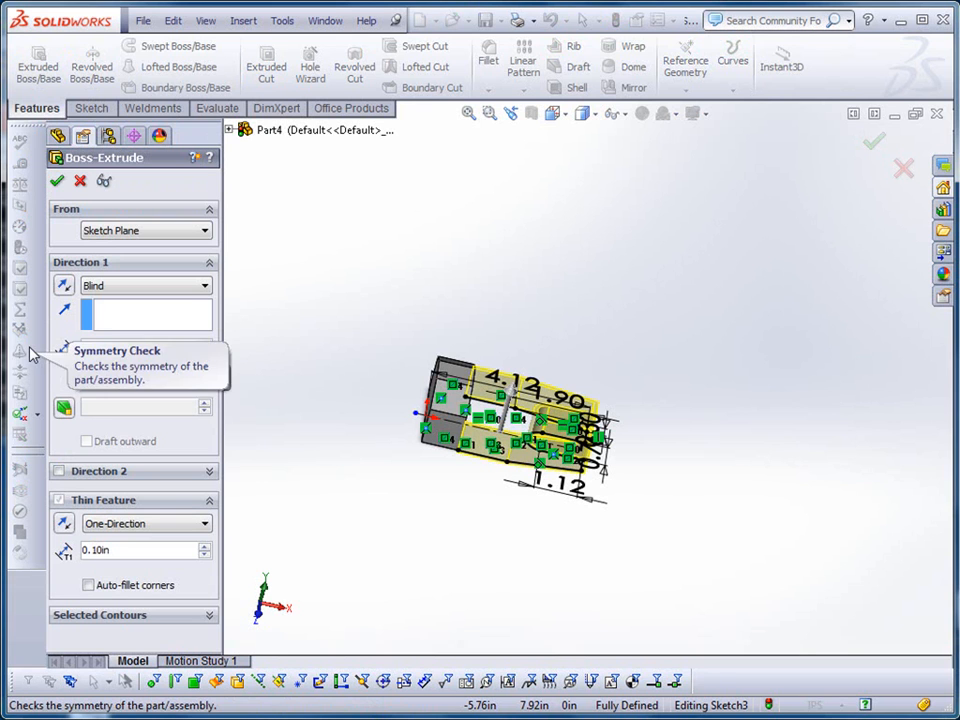
pyautogui.write('.7')
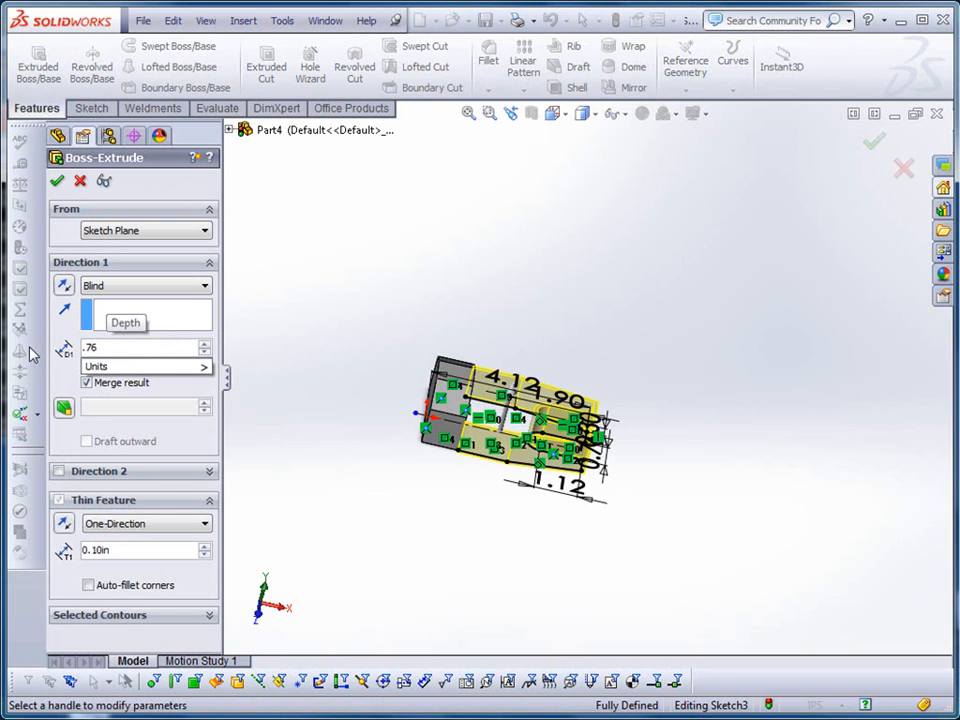
pyautogui.write('6')
pyautogui.press('Return')
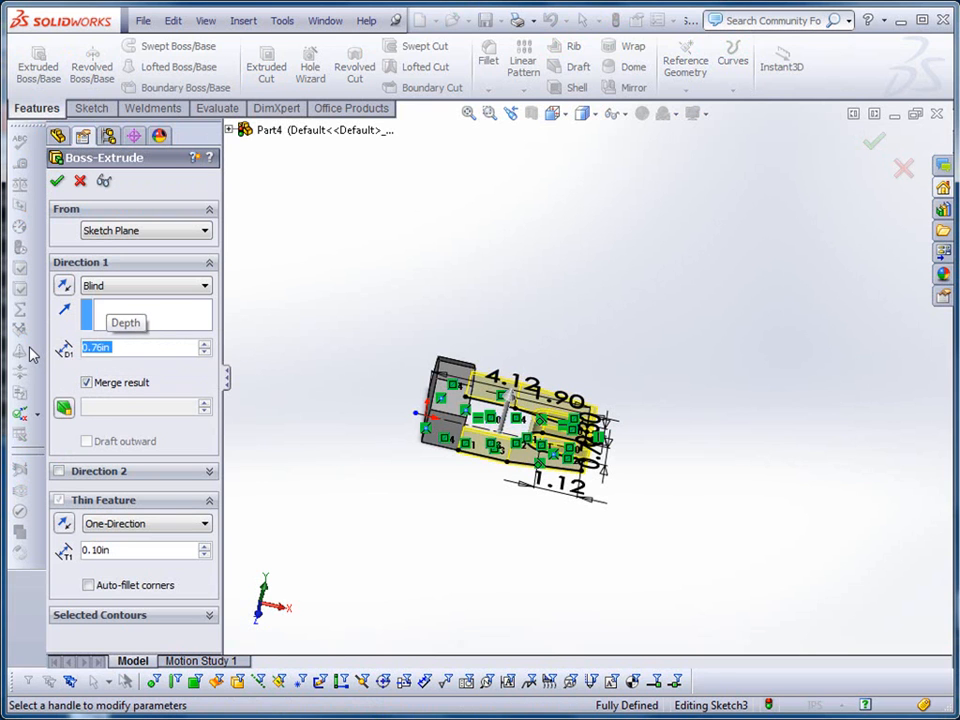
pyautogui.click(55, 181)
# Step: Delete the thin extrusion of the fork and keep its sketch
pyautogui.moveTo(590, 323); pyautogui.dragTo(564, 317, button='middle')
pyautogui.scroll(-3, 564, 322)
pyautogui.moveTo(528, 386); pyautogui.dragTo(510, 369, button='middle')
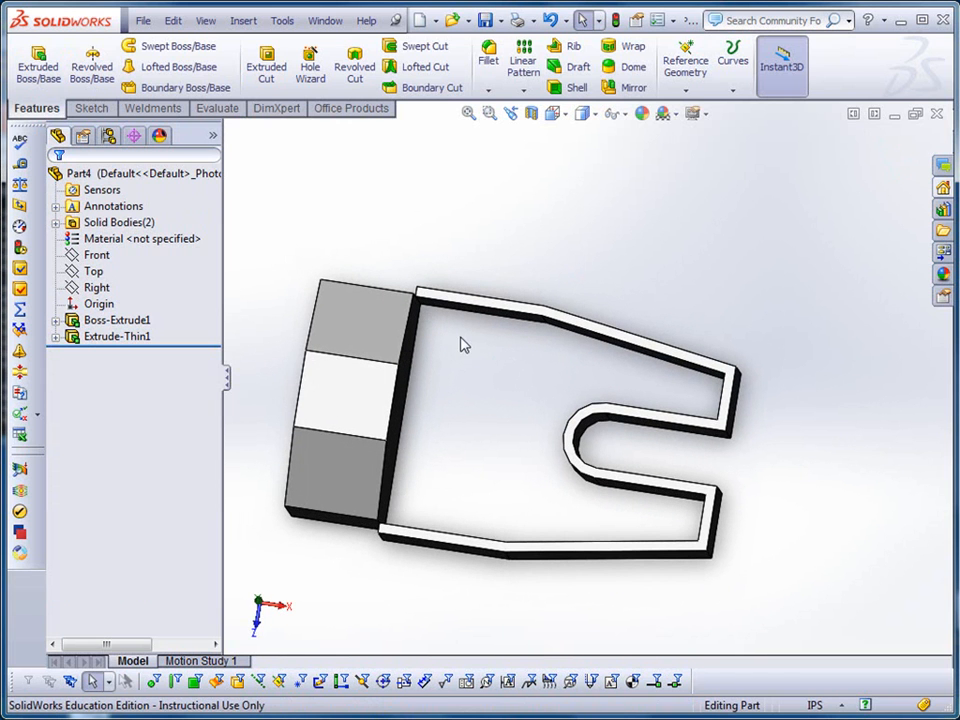
pyautogui.moveTo(537, 624); pyautogui.dragTo(536, 568, button='middle')
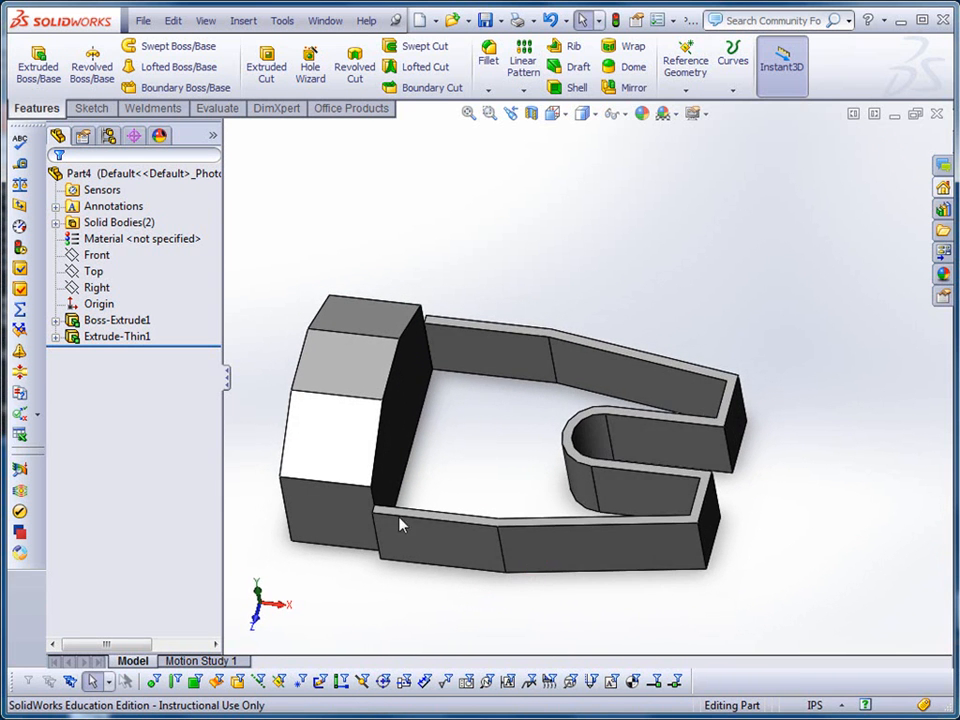
pyautogui.click(100, 338)
pyautogui.rightClick(100, 340)
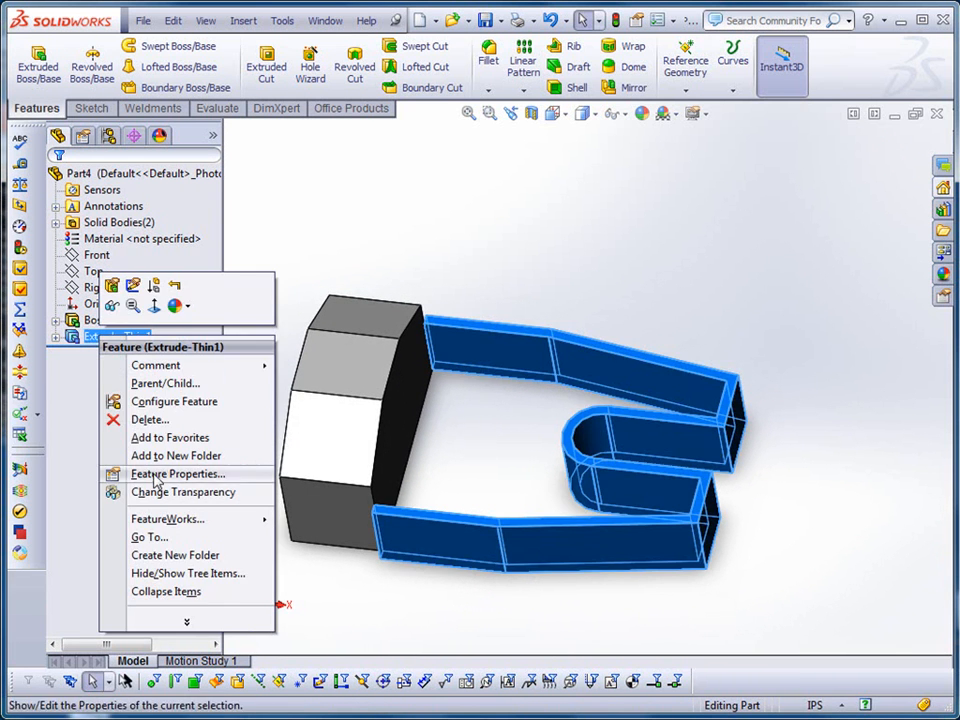
pyautogui.click(150, 419)
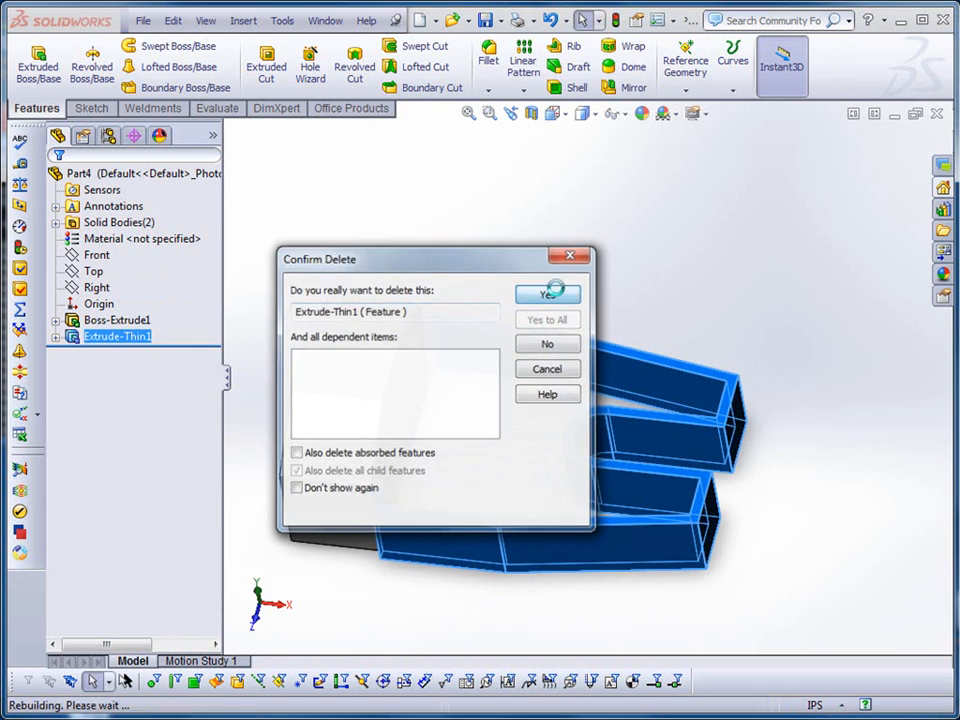
pyautogui.click(553, 293)
# Step: Edit the fork sketch and close its profile with a line along the block's inner edge
pyautogui.rightClick(108, 322)
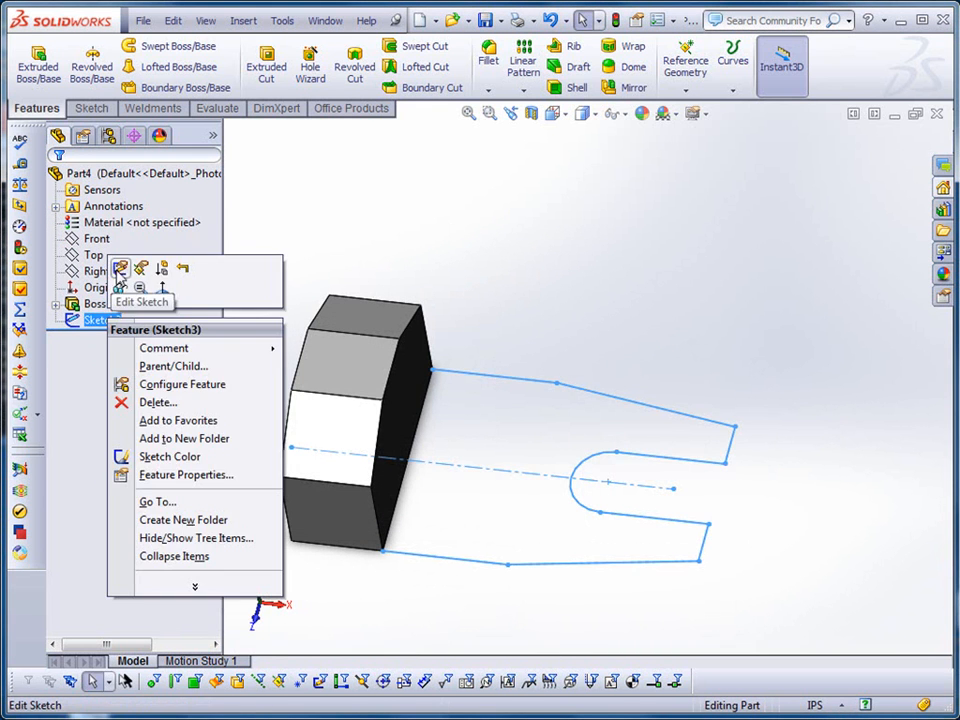
pyautogui.click(118, 270)
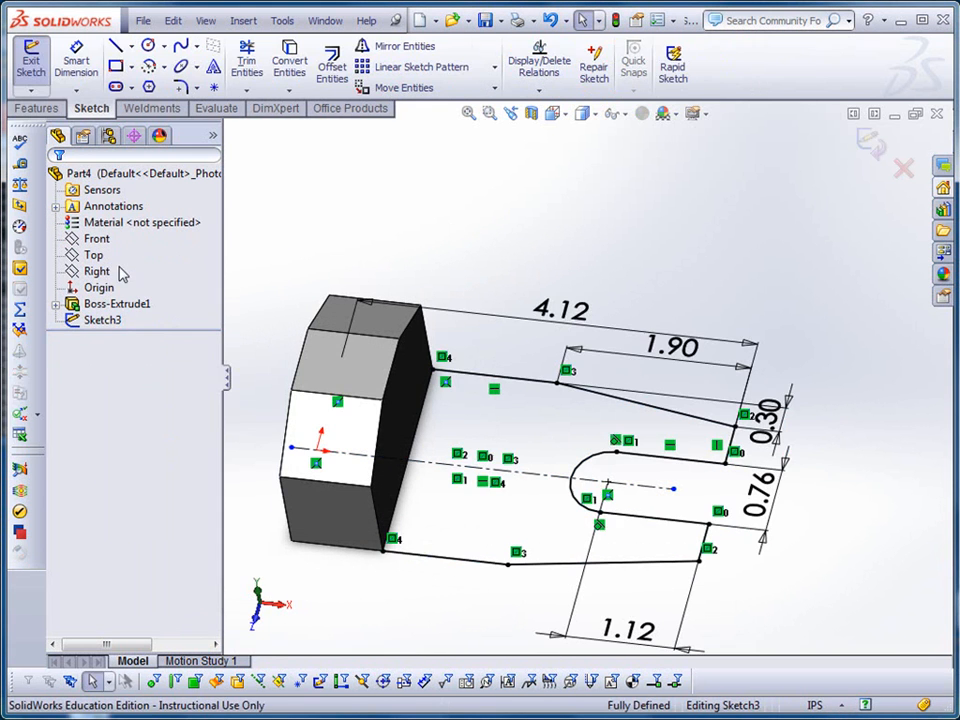
pyautogui.click(116, 46)
pyautogui.click(432, 370)
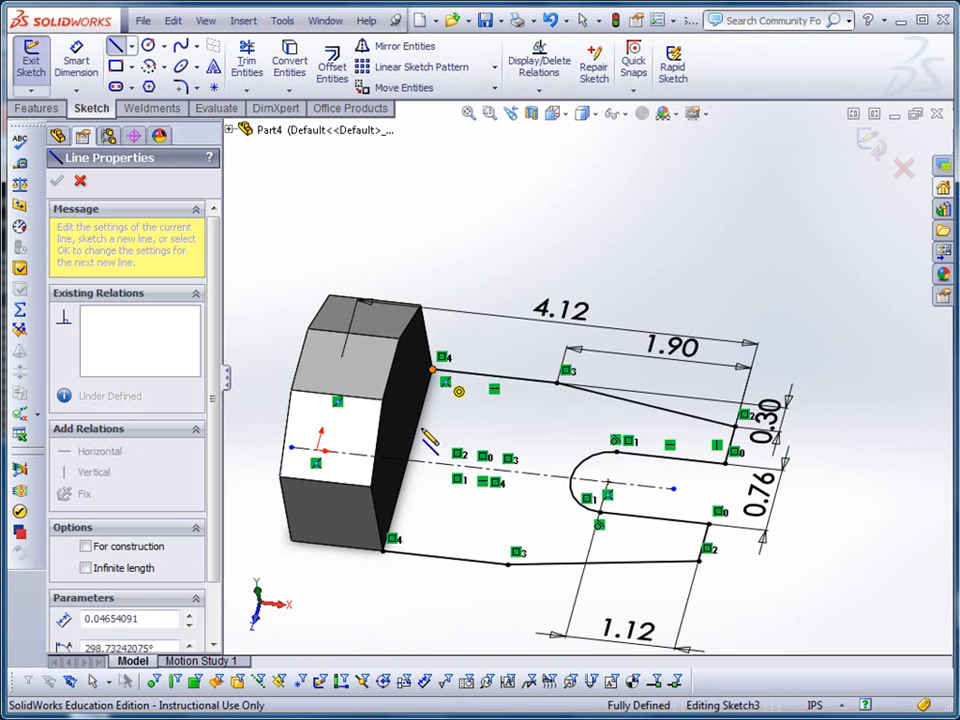
pyautogui.click(386, 549)
pyautogui.press('Escape')
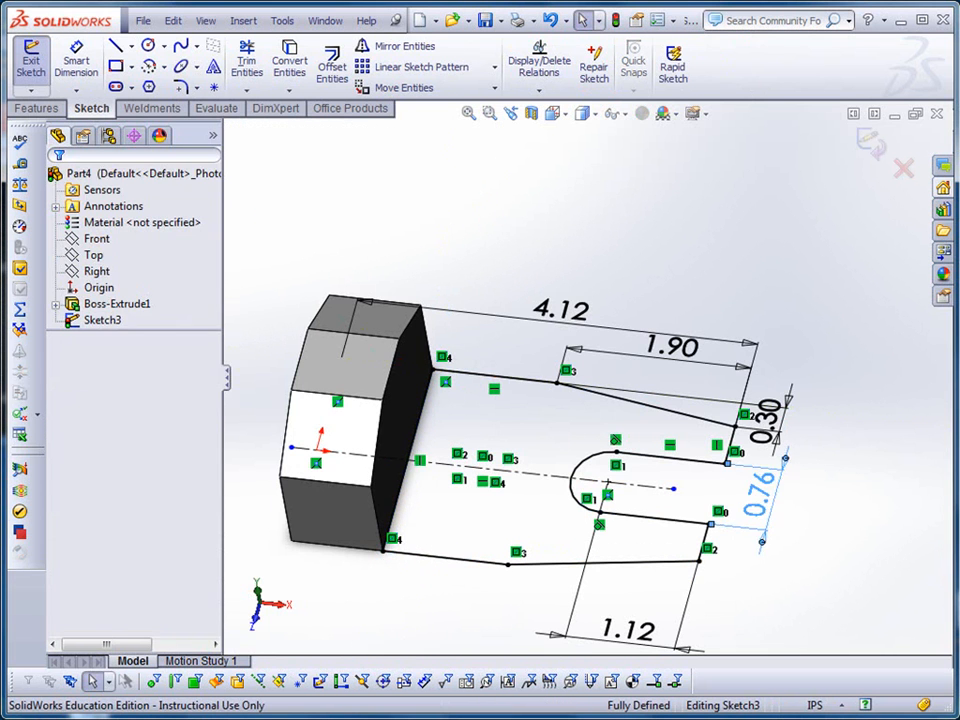
# Step: Set the slot's width to 0.78 in and exit the sketch
pyautogui.doubleClick(770, 496)
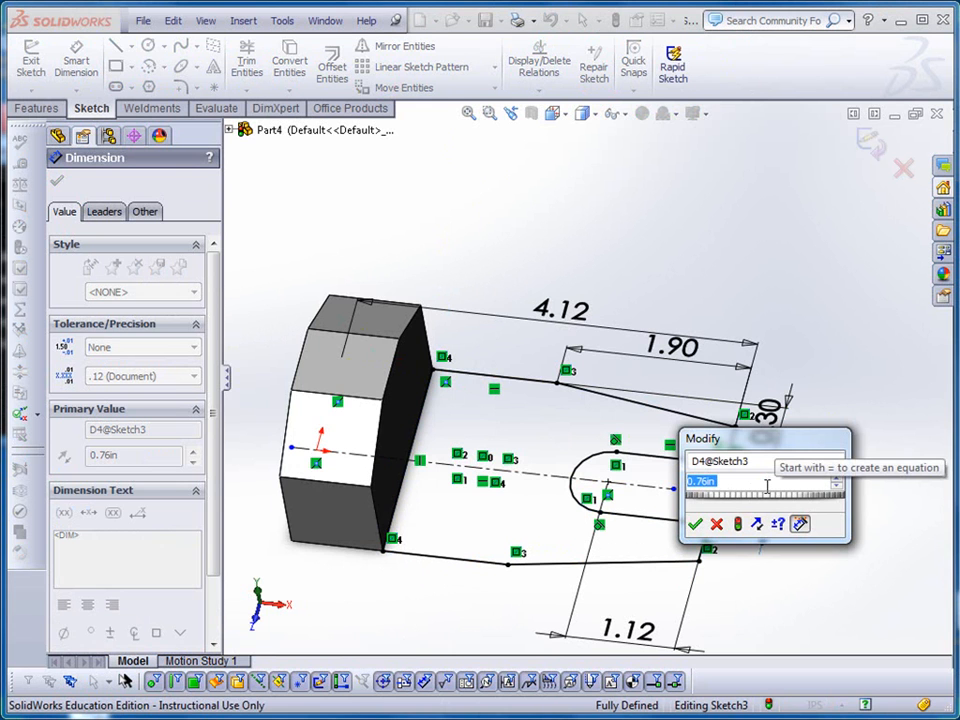
pyautogui.write('.78')
pyautogui.press('Return')
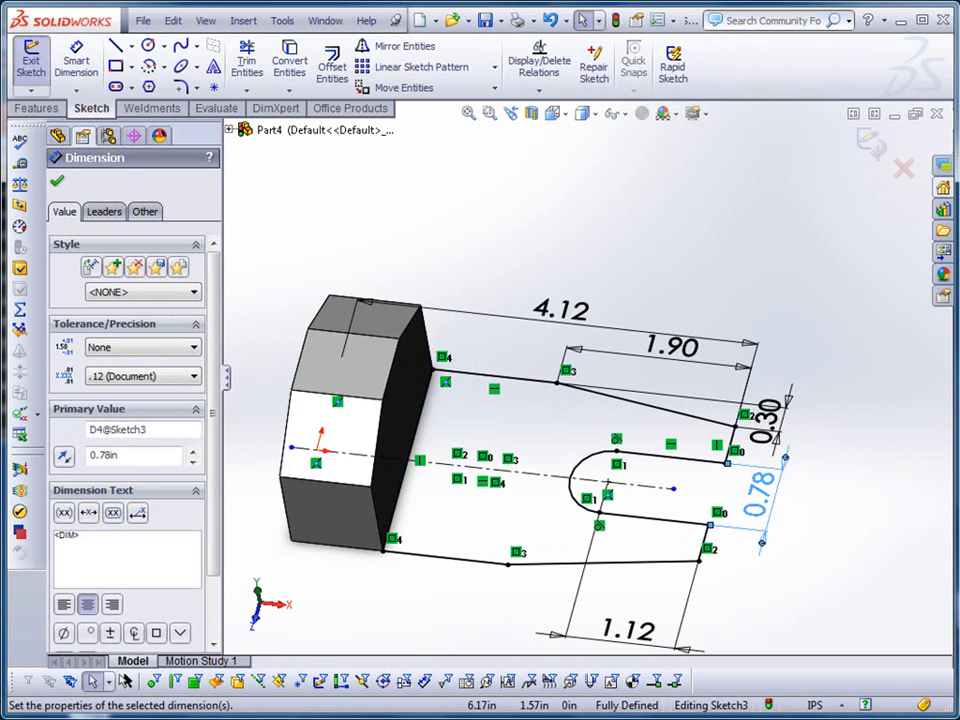
pyautogui.click(870, 146)
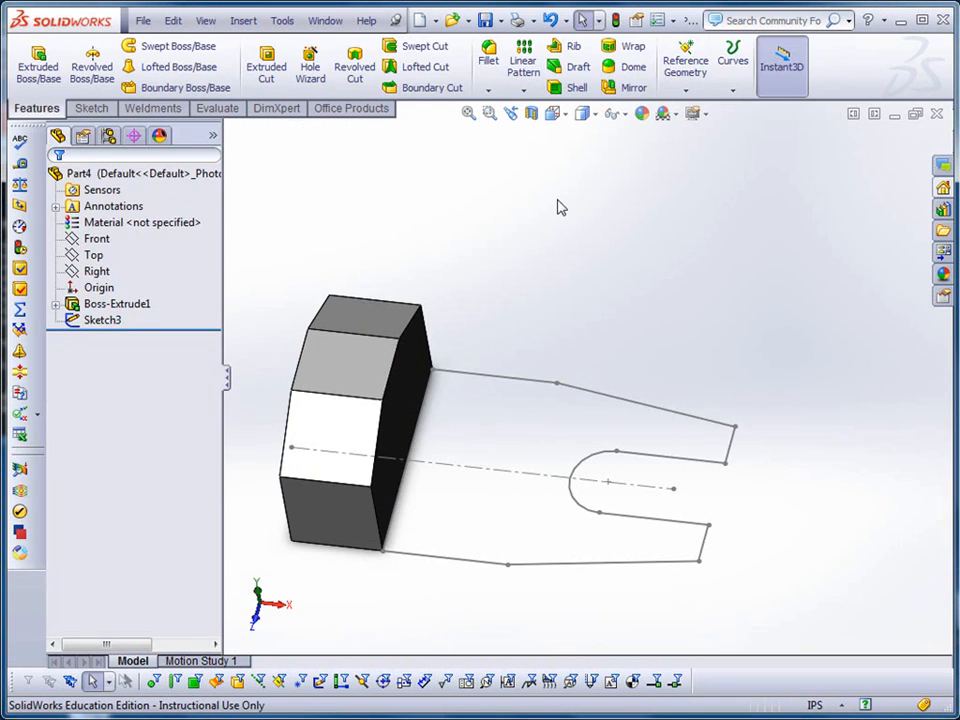
# Step: Extrude the closed fork profile 0.76 in blind from the sketch plane, merged with the block
pyautogui.click(95, 320)
pyautogui.rightClick(95, 320)
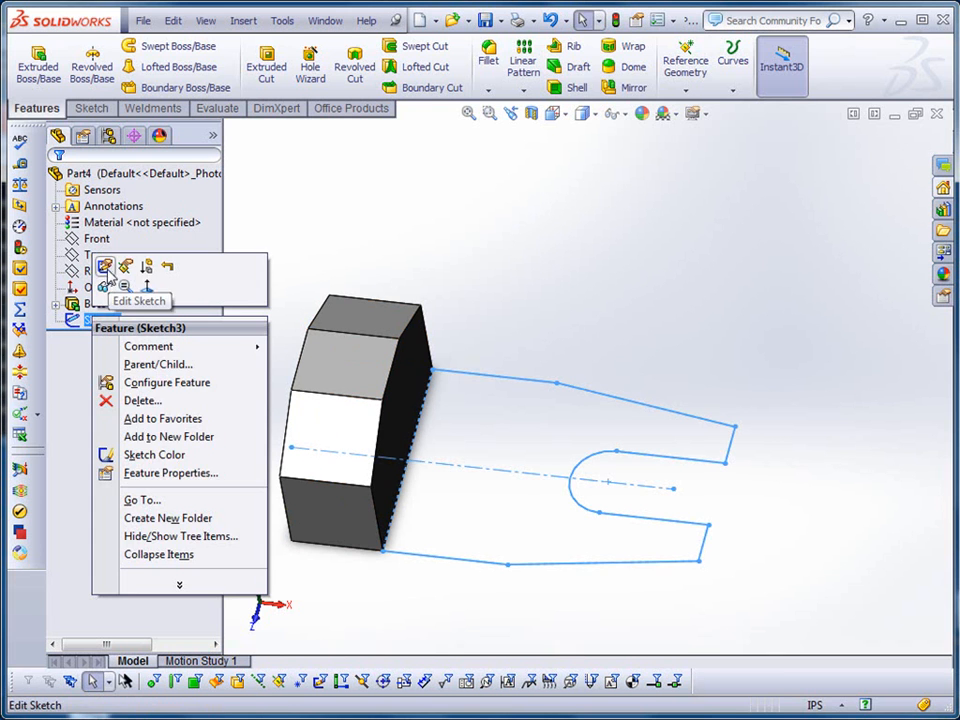
pyautogui.click(105, 268)
pyautogui.click(36, 107)
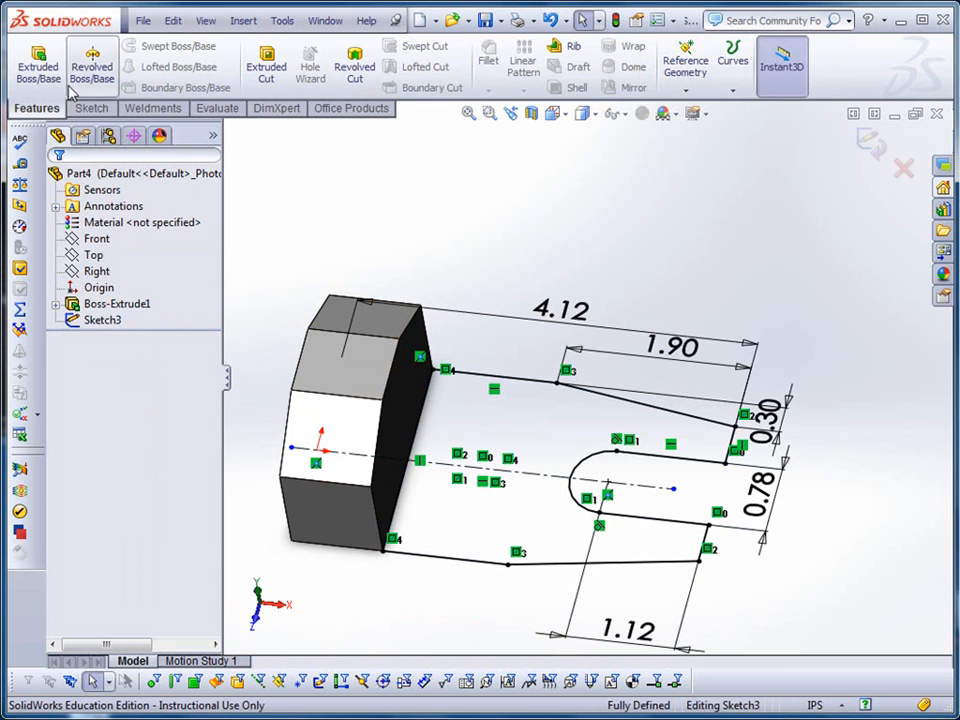
pyautogui.click(38, 67)
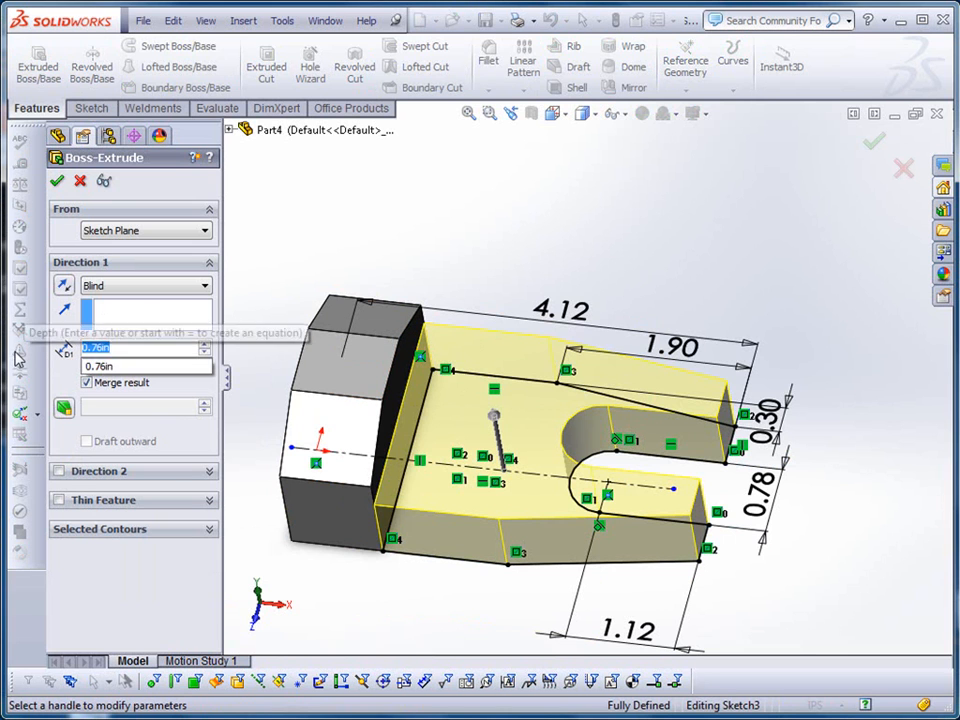
pyautogui.write('.76')
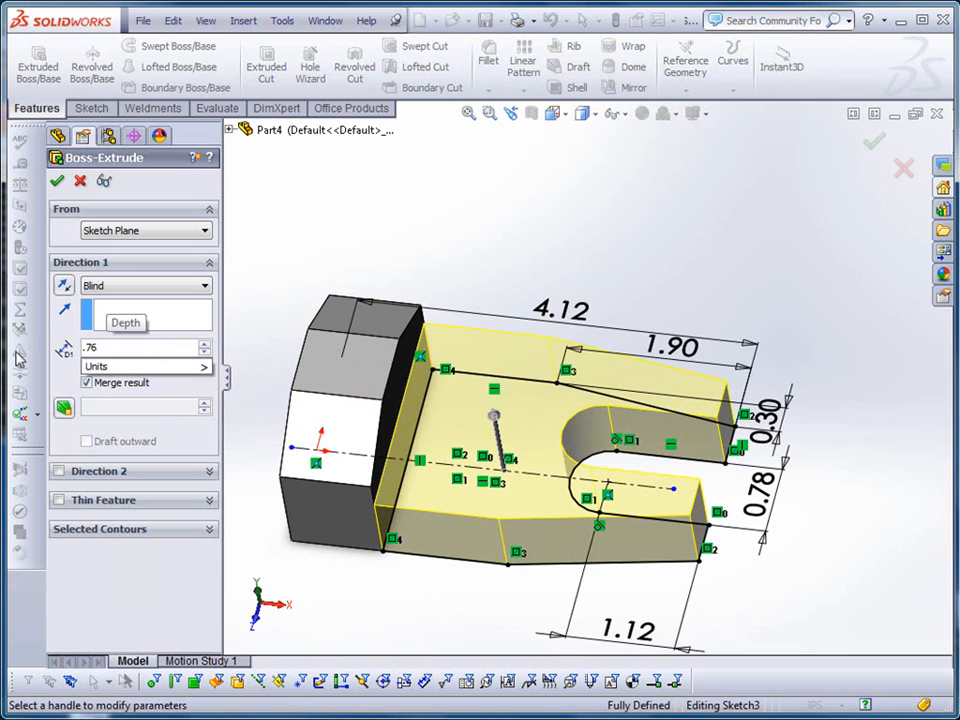
pyautogui.press('Return')
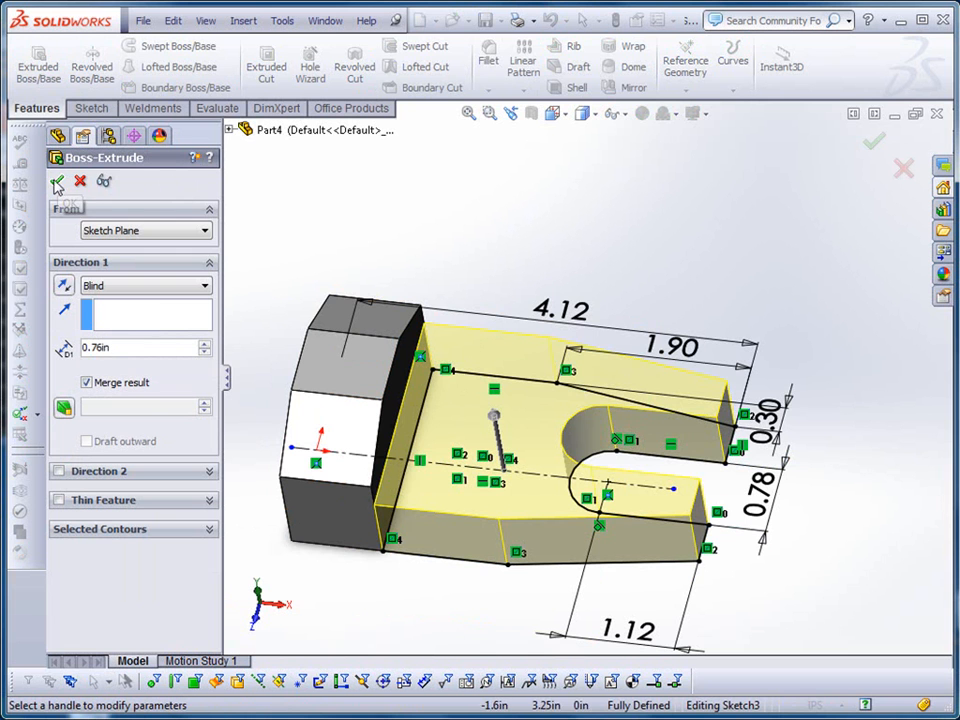
pyautogui.click(58, 182)
# Step: Start a sketch on the part's underside and draw a corner rectangle about 0.26 by 0.46 in at the block's outer corner
pyautogui.moveTo(662, 531); pyautogui.dragTo(493, 468, button='middle')
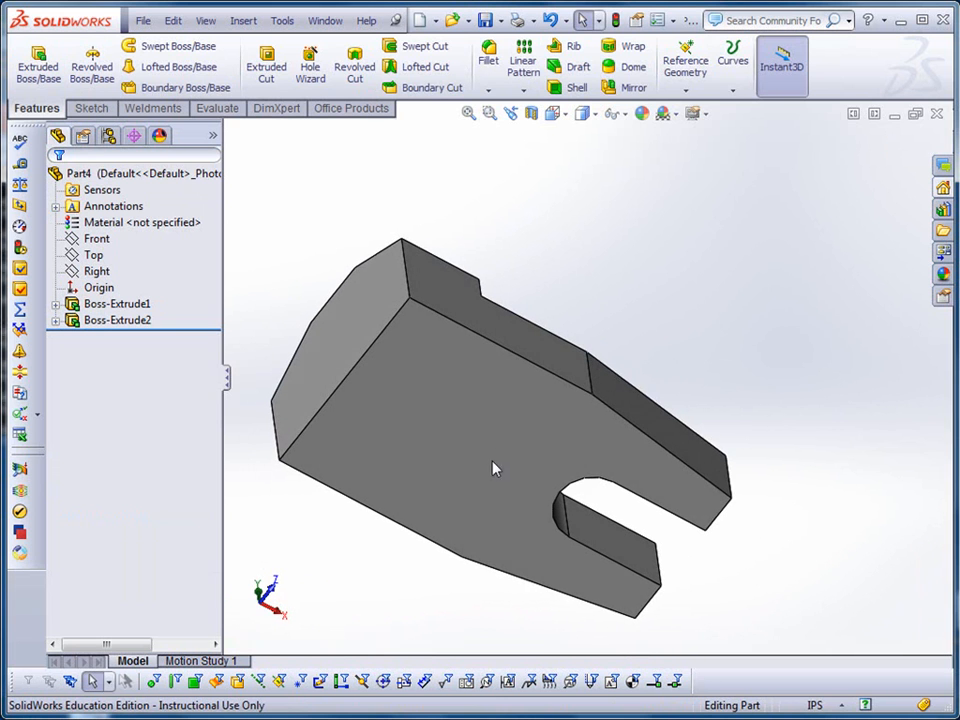
pyautogui.click(91, 108)
pyautogui.click(31, 60)
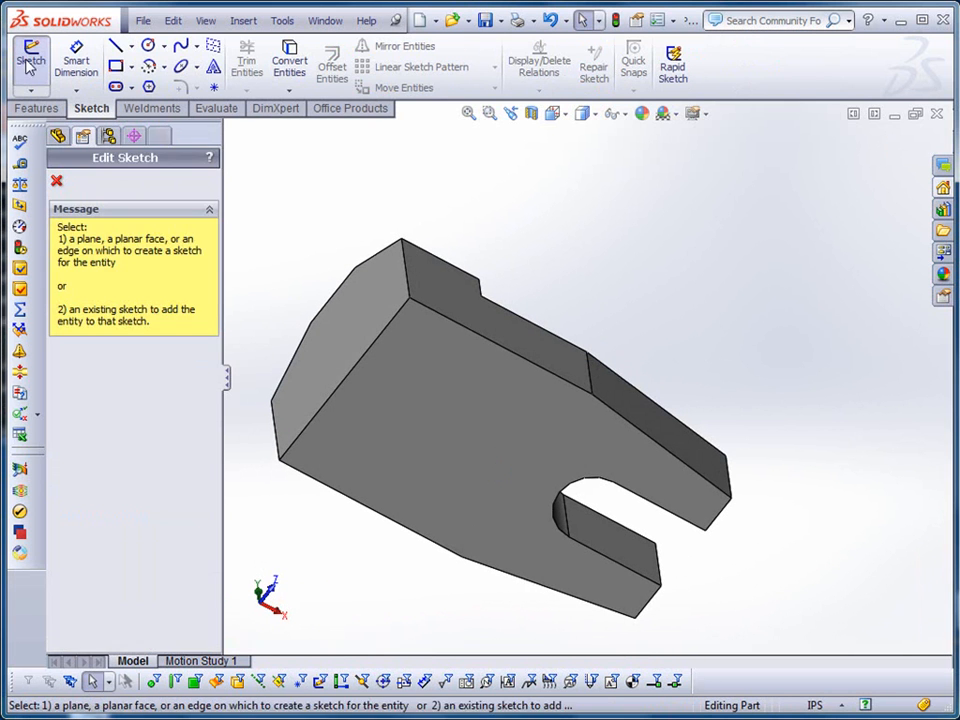
pyautogui.click(397, 390)
pyautogui.click(116, 66)
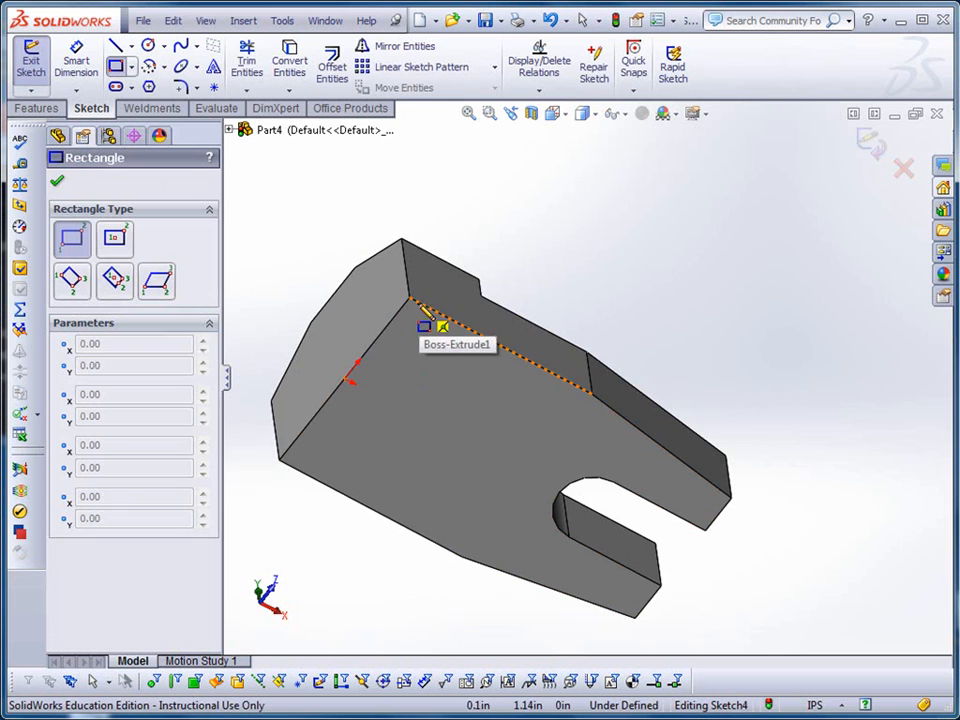
pyautogui.click(409, 298)
pyautogui.click(404, 342)
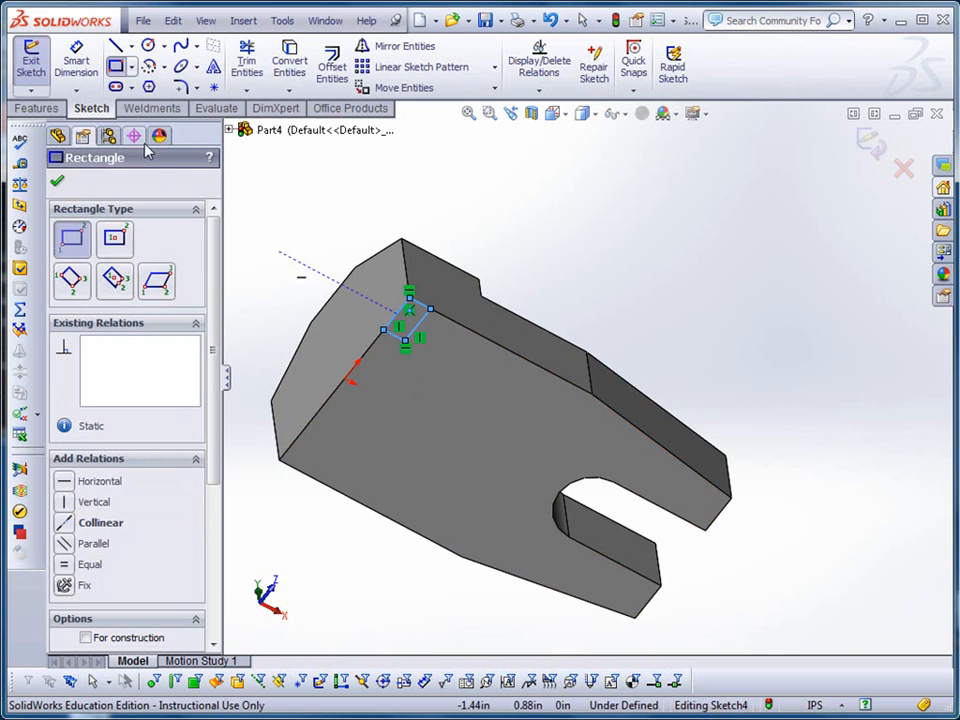
# Step: Dimension the rectangle's short side, along the fork's length, as 0.26 in
pyautogui.click(76, 62)
pyautogui.click(420, 303)
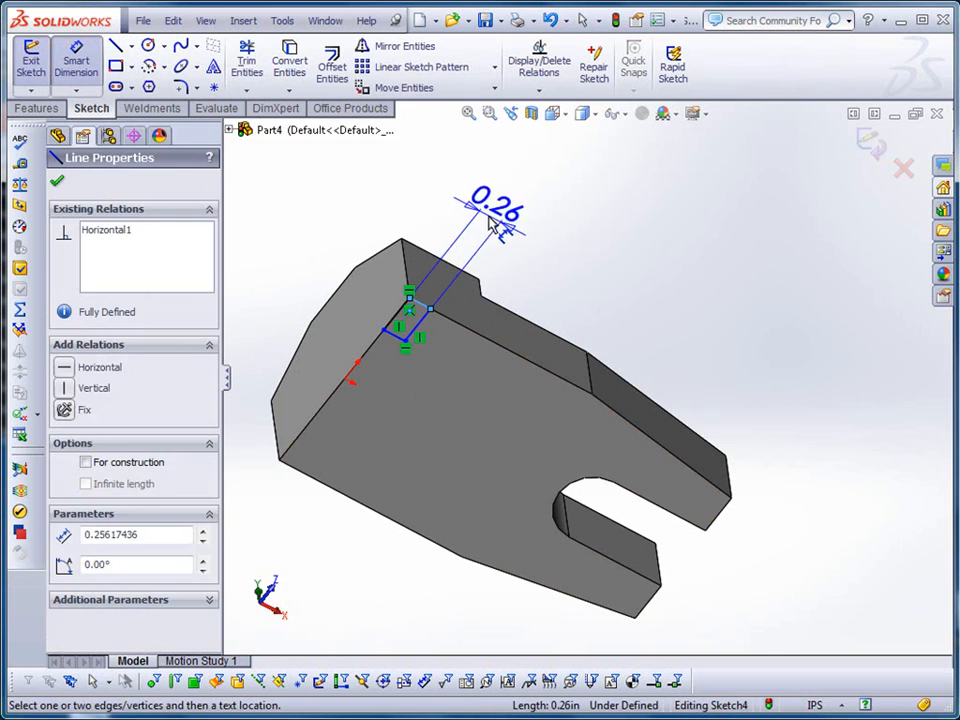
pyautogui.click(491, 214)
pyautogui.write('.25')
pyautogui.press('Return')
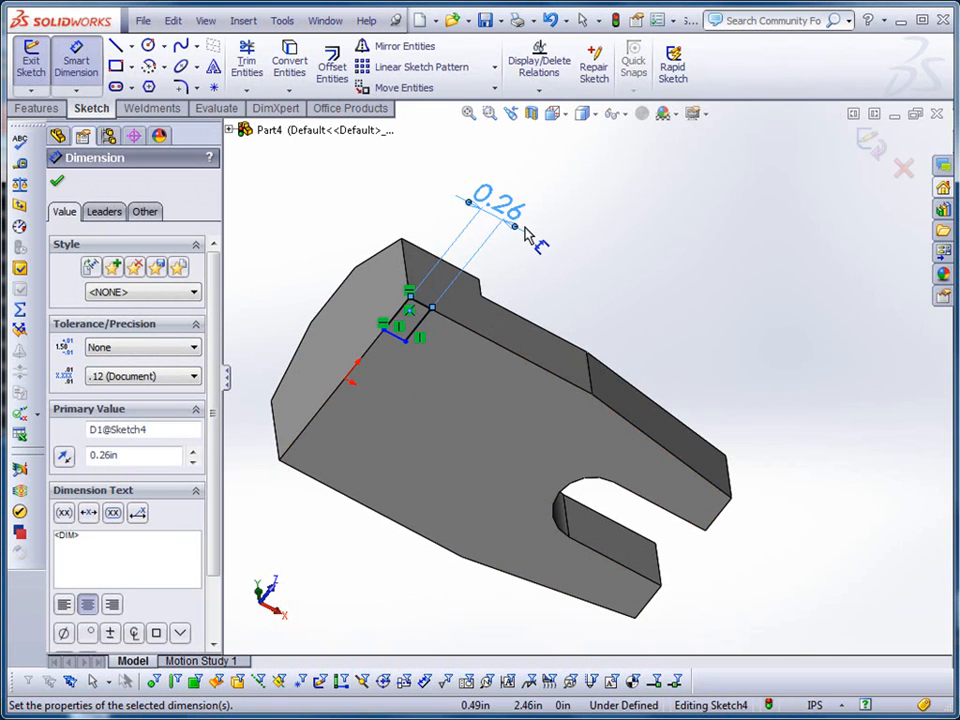
# Step: Dimension the rectangle's long side, along the block's outer edge, as 0.46 in
pyautogui.click(400, 321)
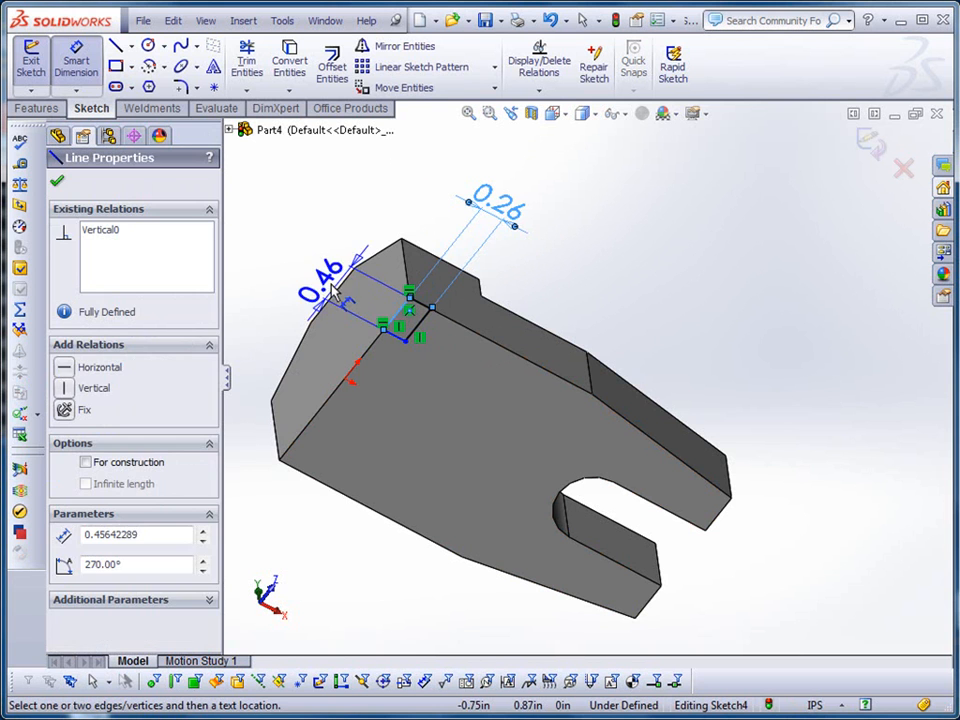
pyautogui.click(318, 263)
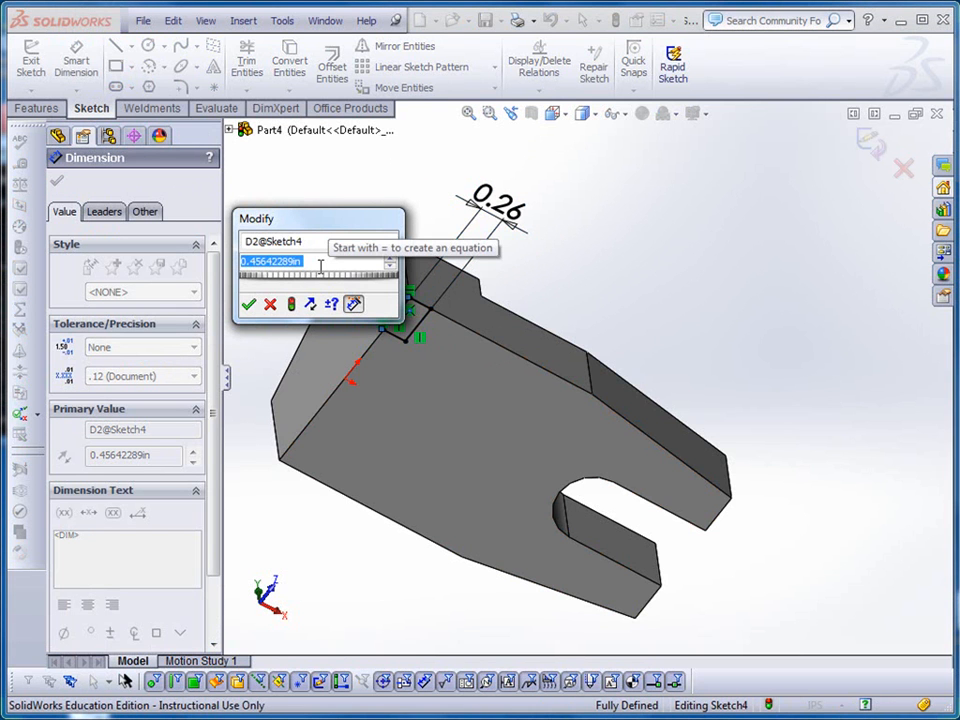
pyautogui.press('BackSpace')
pyautogui.write('0.4')
pyautogui.press('Return')
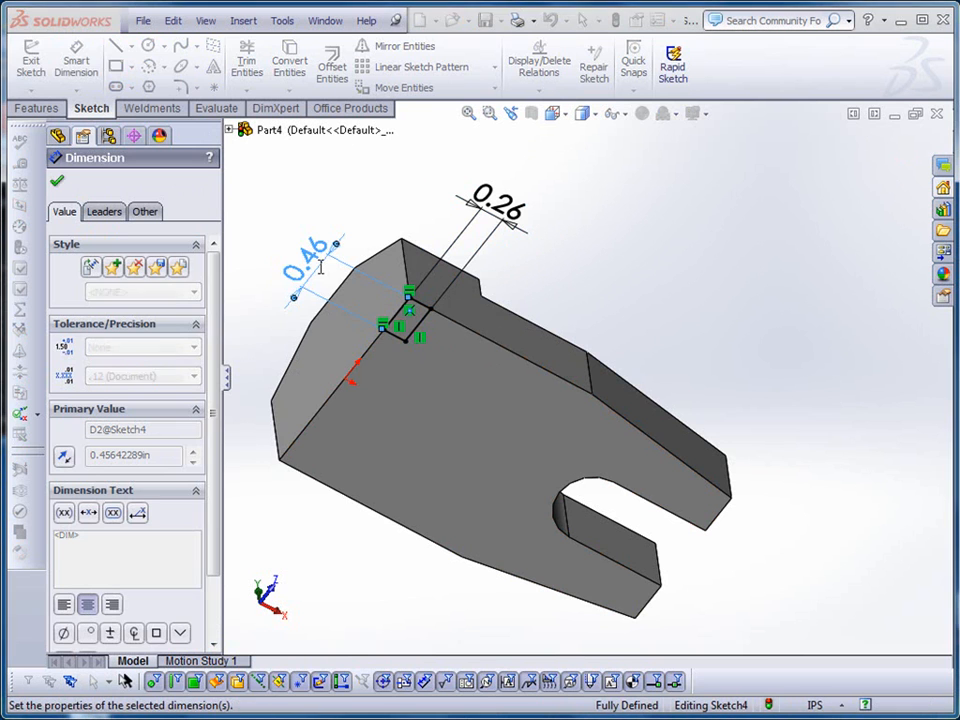
# Step: Cut the 0.26 by 0.40 in corner rectangle from the underside up to the block's sloped side face
pyautogui.click(36, 108)
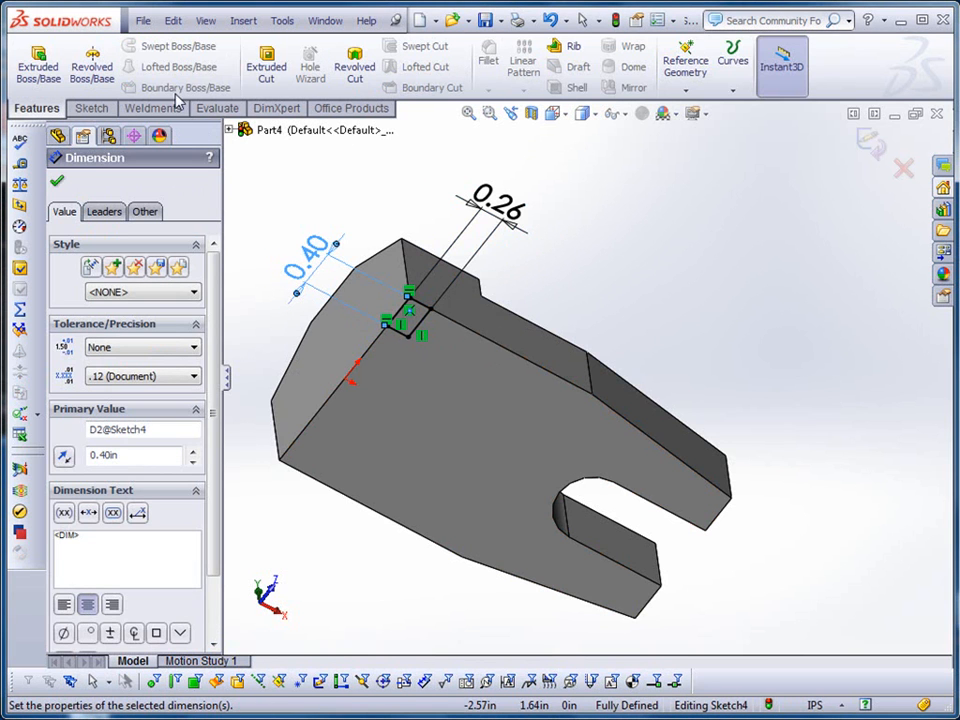
pyautogui.click(266, 66)
pyautogui.scroll(3, 556, 257)
pyautogui.moveTo(616, 223); pyautogui.dragTo(538, 420, button='middle')
pyautogui.click(133, 291)
pyautogui.click(129, 347)
pyautogui.click(443, 410)
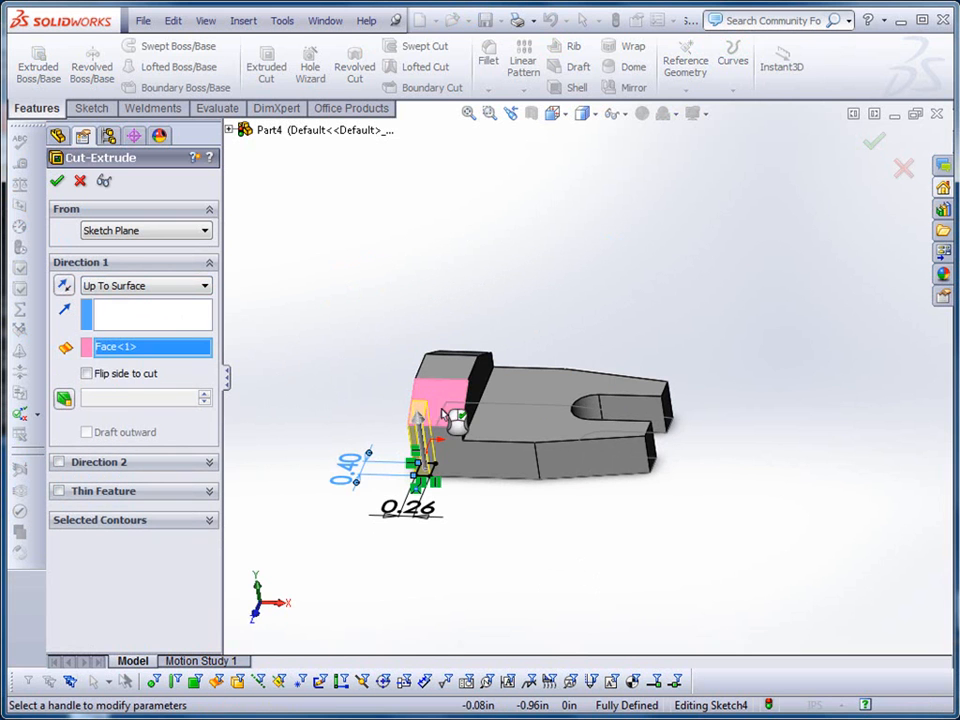
pyautogui.click(57, 180)
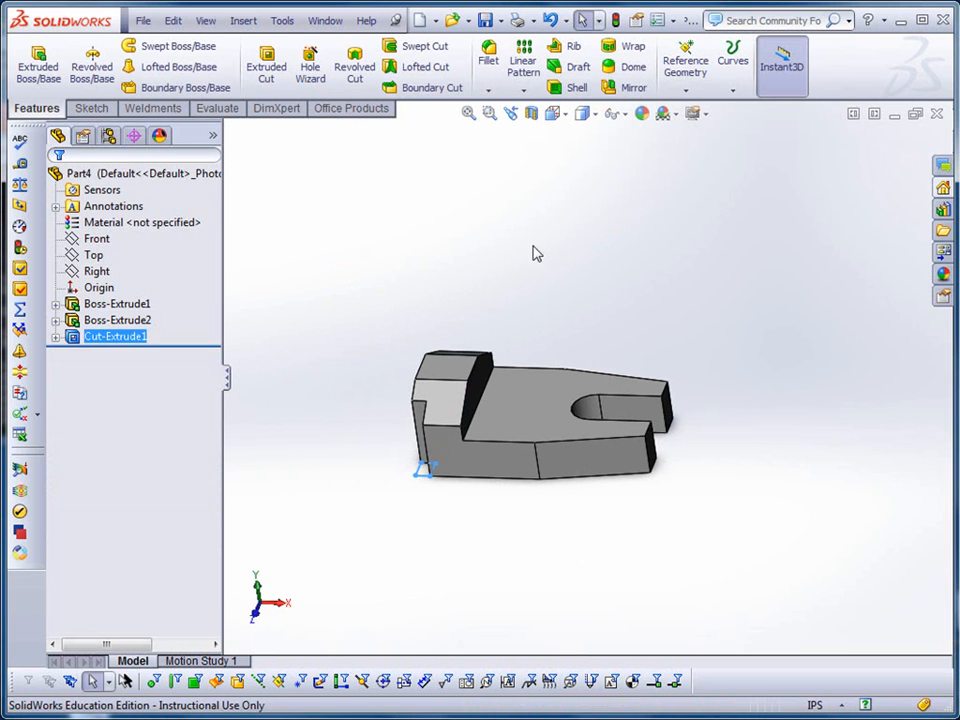
# Step: Mirror the corner notch cut about the Front plane onto the block's opposite side
pyautogui.hotkey('ctrl', '7')
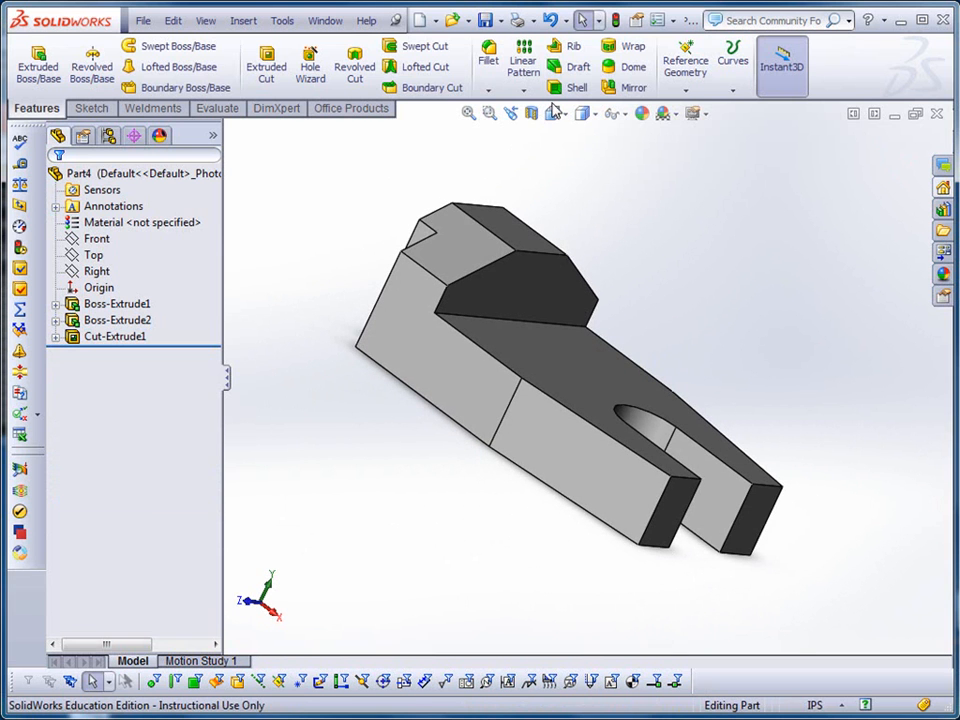
pyautogui.click(633, 88)
pyautogui.click(229, 131)
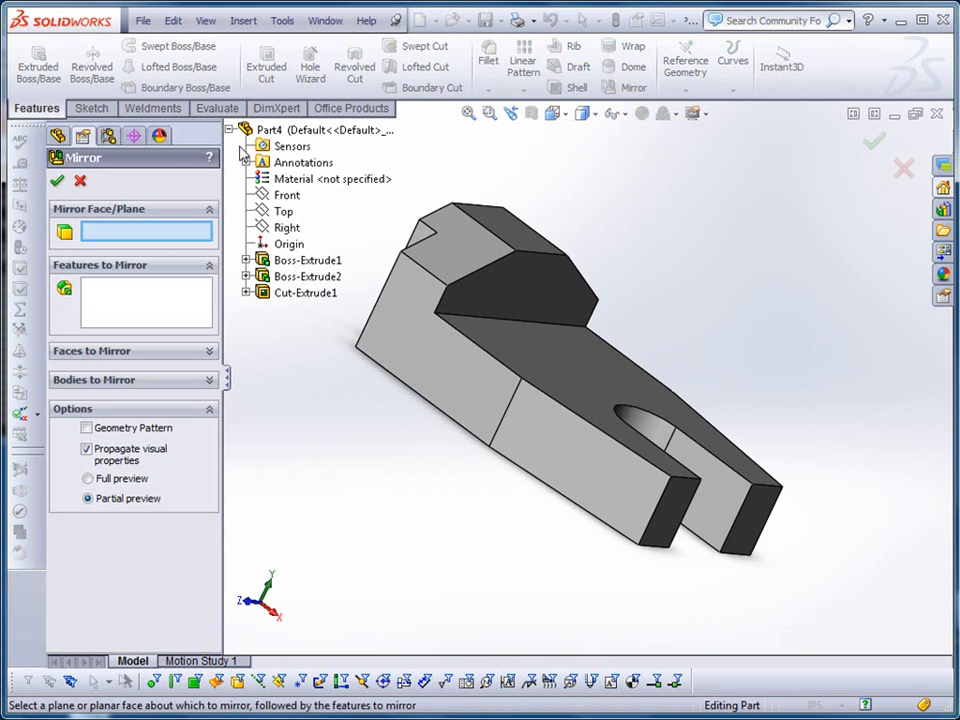
pyautogui.click(285, 195)
pyautogui.moveTo(726, 428); pyautogui.dragTo(690, 399, button='middle')
pyautogui.click(305, 293)
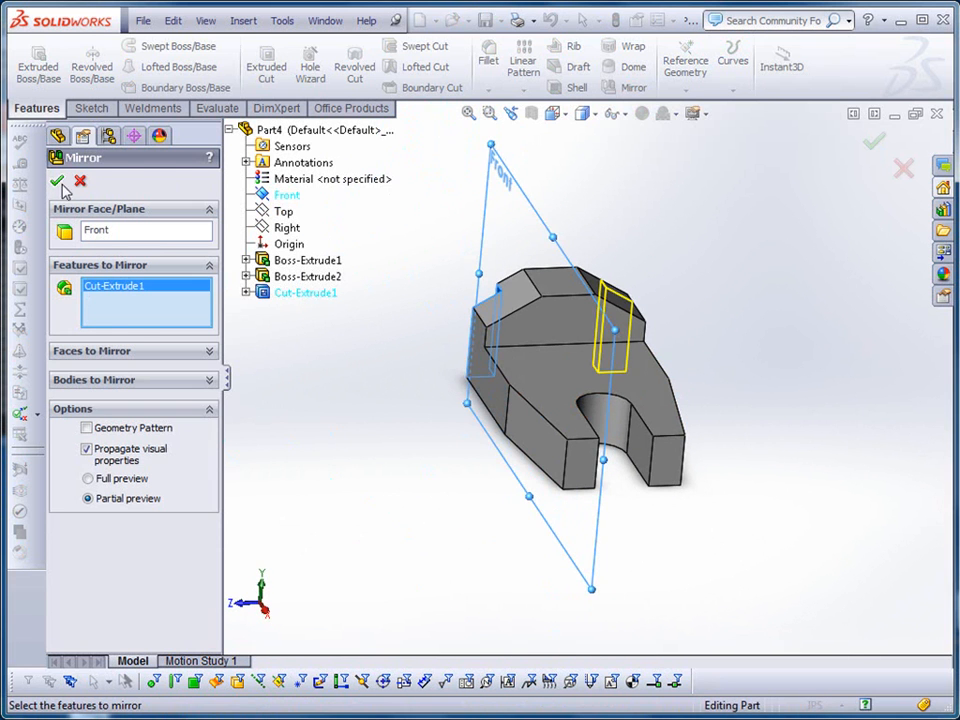
pyautogui.click(57, 180)
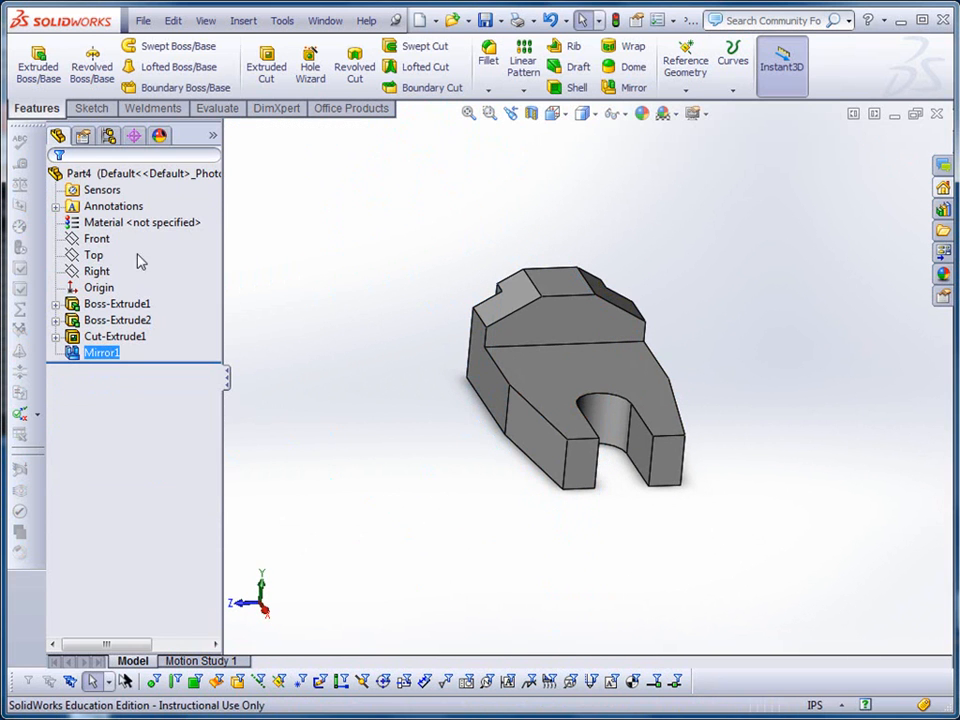
# Step: Assign Plain Carbon Steel as the part's material and evaluate the part's mass properties
pyautogui.click(553, 113)
pyautogui.click(645, 160)
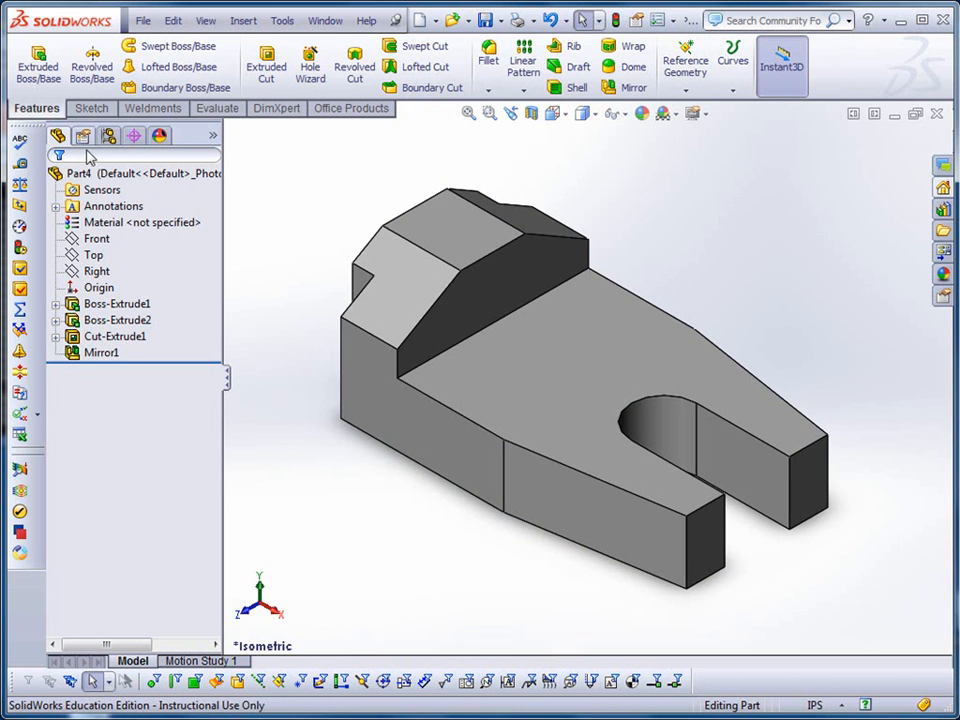
pyautogui.moveTo(155, 118); pyautogui.dragTo(218, 133)
pyautogui.click(205, 108)
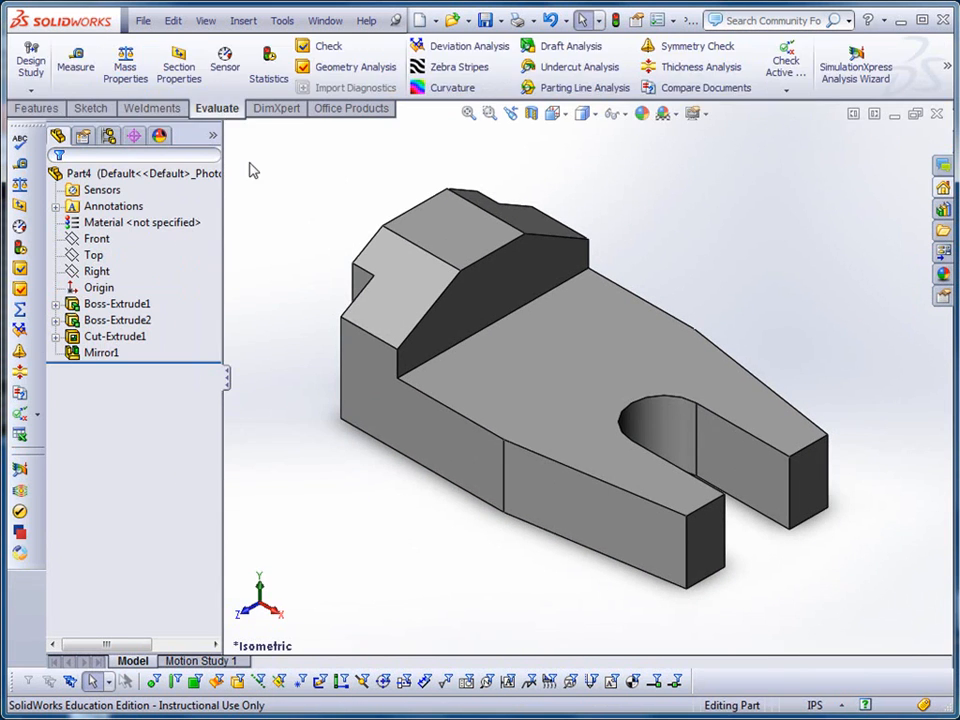
pyautogui.rightClick(101, 223)
pyautogui.click(166, 297)
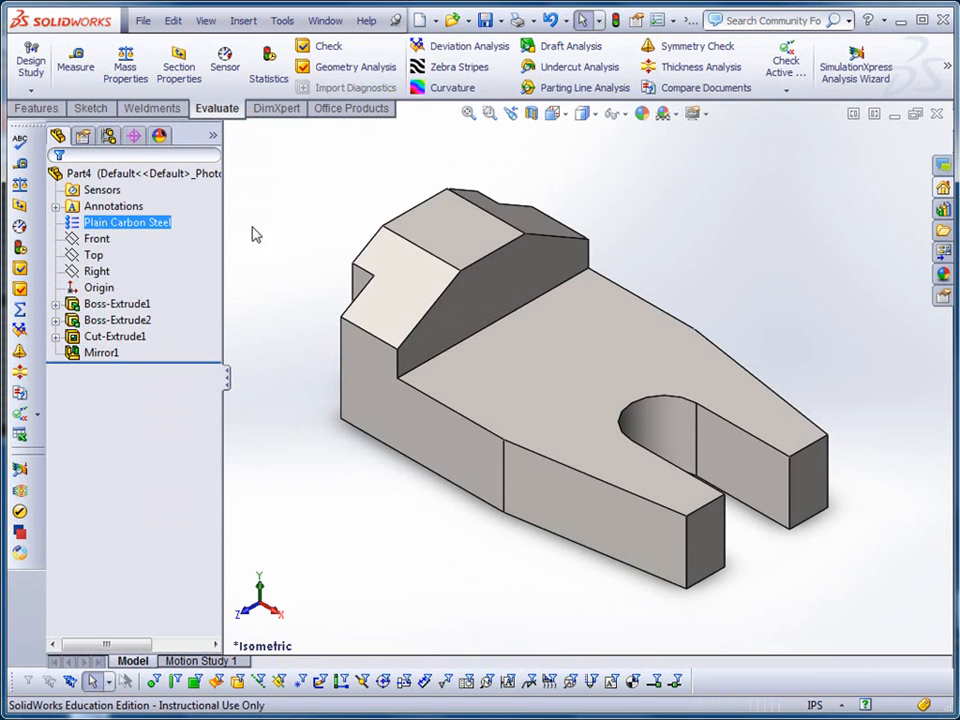
pyautogui.click(124, 64)
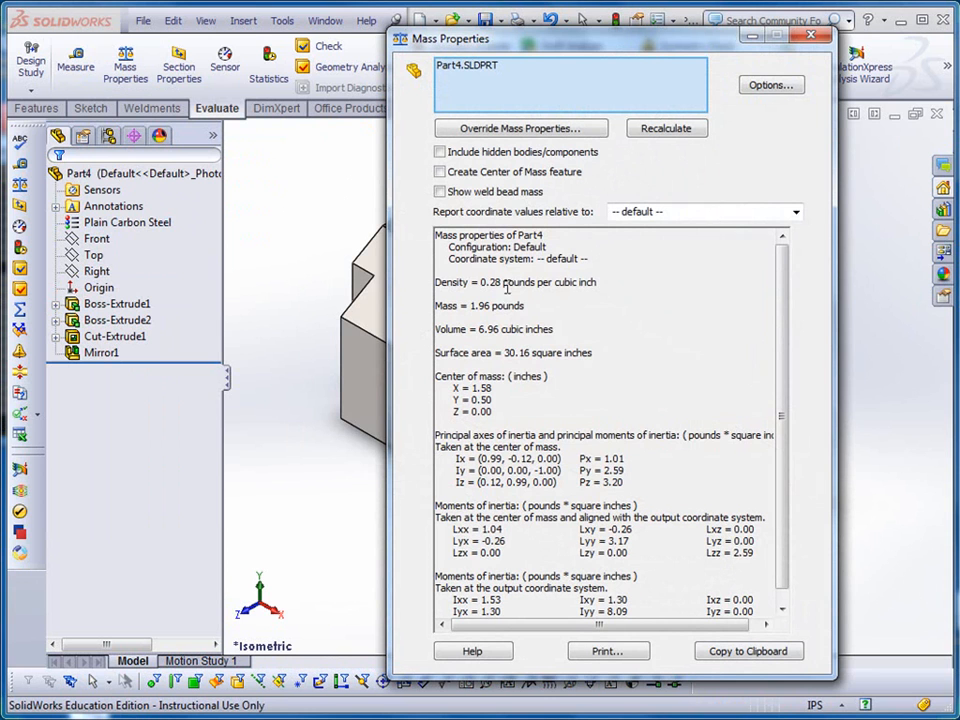
pyautogui.click(812, 37)
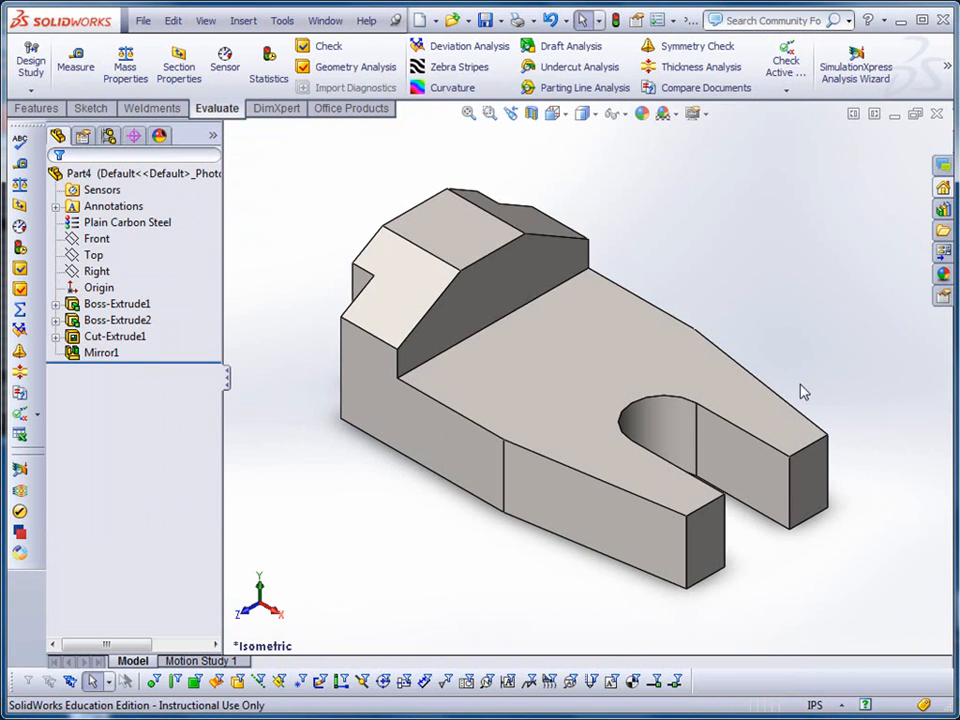
pyautogui.moveTo(843, 614); pyautogui.dragTo(808, 548, button='middle')
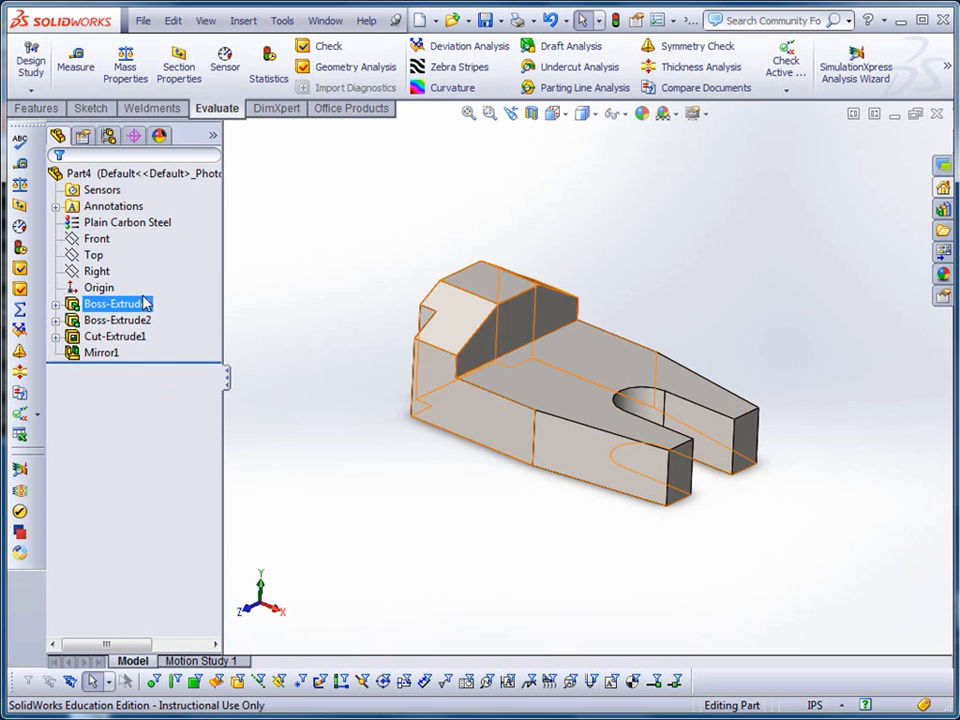
pyautogui.click(118, 320)
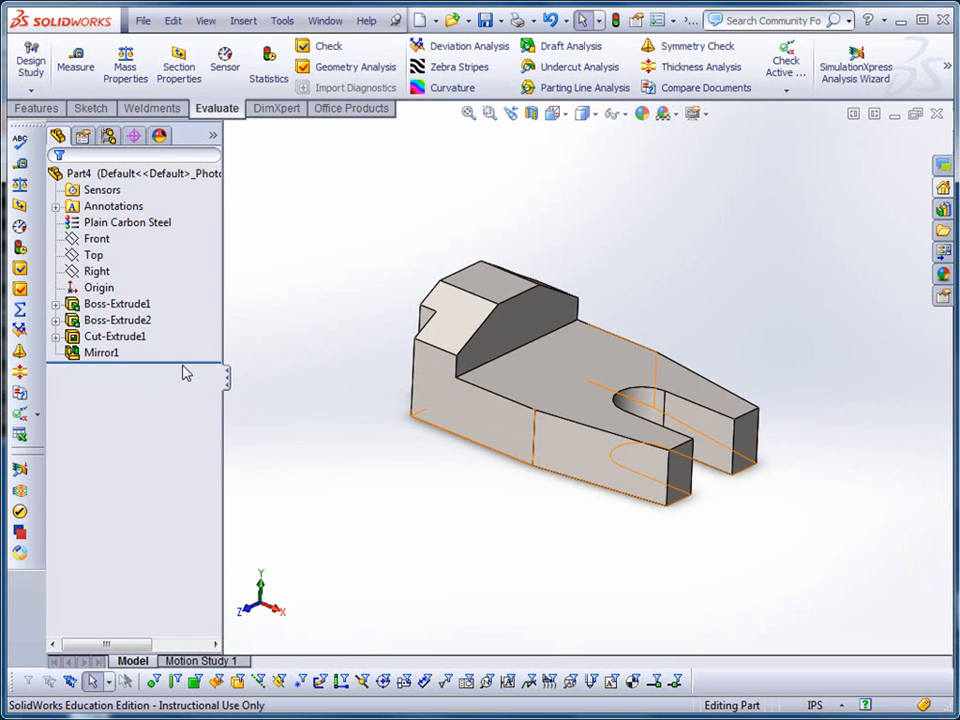
pyautogui.moveTo(192, 360)
pyautogui.mouseDown()
pyautogui.moveTo(192, 313)
pyautogui.moveTo(191, 362)
pyautogui.mouseUp()
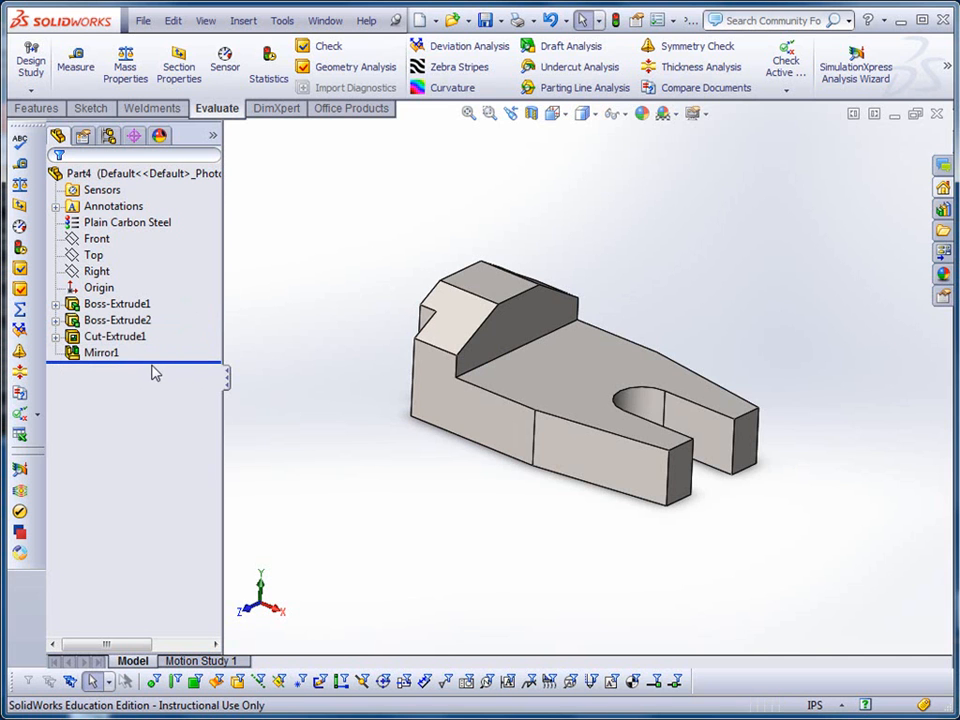
pyautogui.moveTo(163, 359)
pyautogui.mouseDown()
pyautogui.moveTo(180, 298)
pyautogui.moveTo(176, 362)
pyautogui.mouseUp()
pyautogui.moveTo(392, 475); pyautogui.dragTo(474, 475, button='middle')
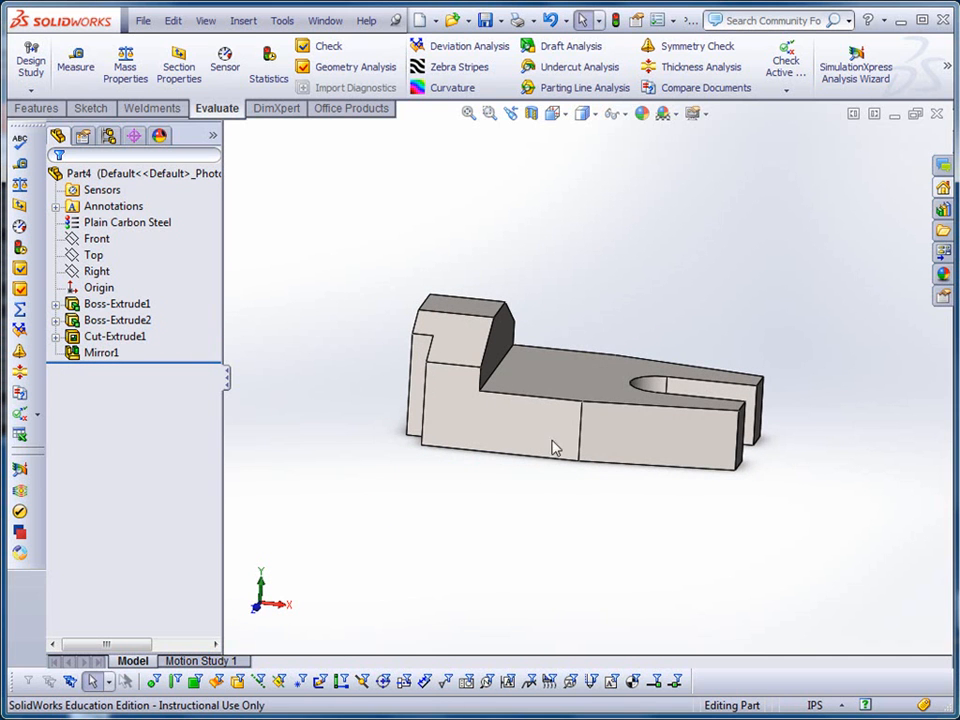